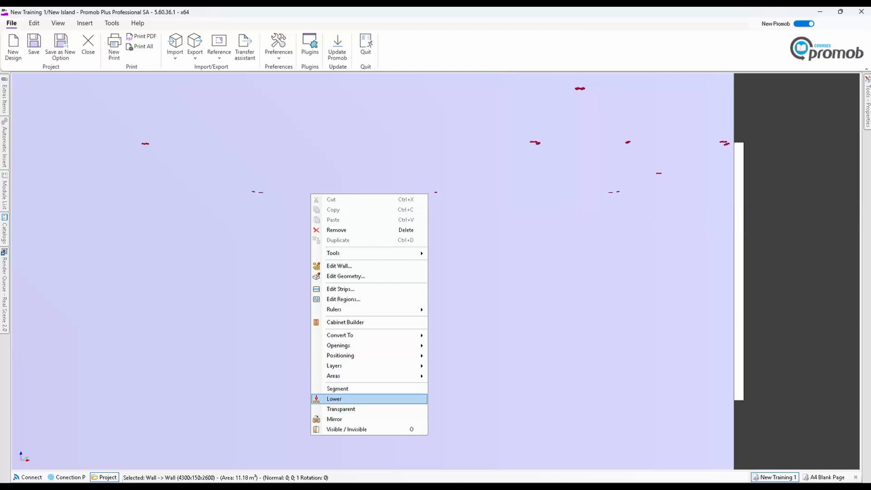
Step: Lower the 4300 mm wide wall that blocks the view into the kitchen
{"action": "left_click", "coordinate": [334, 399]}
{"action": "scroll", "coordinate": [439, 327], "scroll_direction": "up", "scroll_amount": 5}
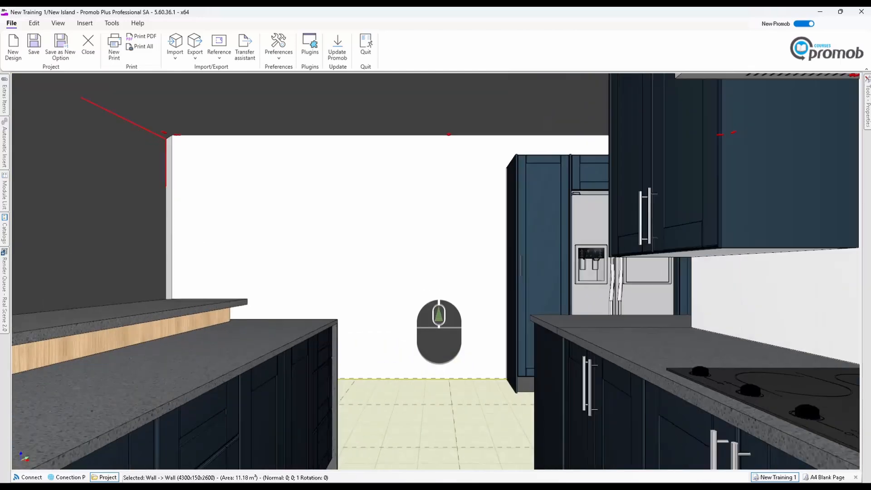
{"action": "middle_click_drag", "start_coordinate": [441, 325], "coordinate": [396, 344]}
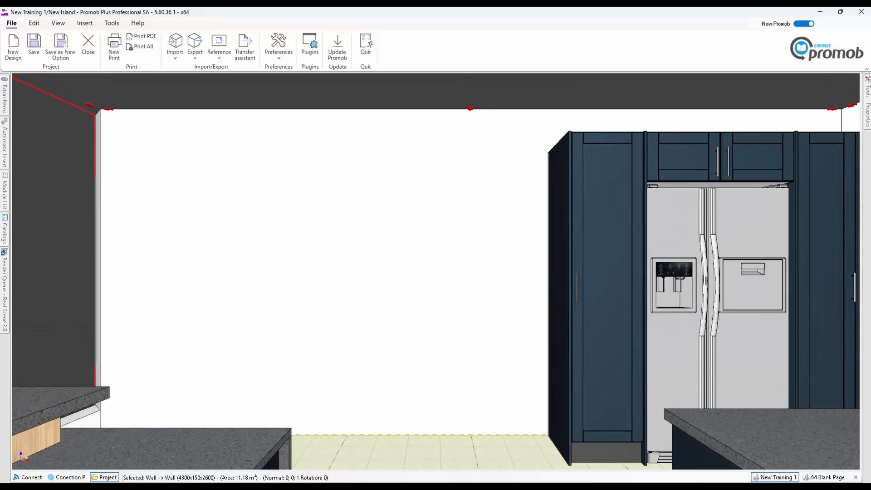
{"action": "scroll", "coordinate": [452, 354], "scroll_direction": "up", "scroll_amount": 2}
{"action": "scroll", "coordinate": [509, 286], "scroll_direction": "down", "scroll_amount": 3}
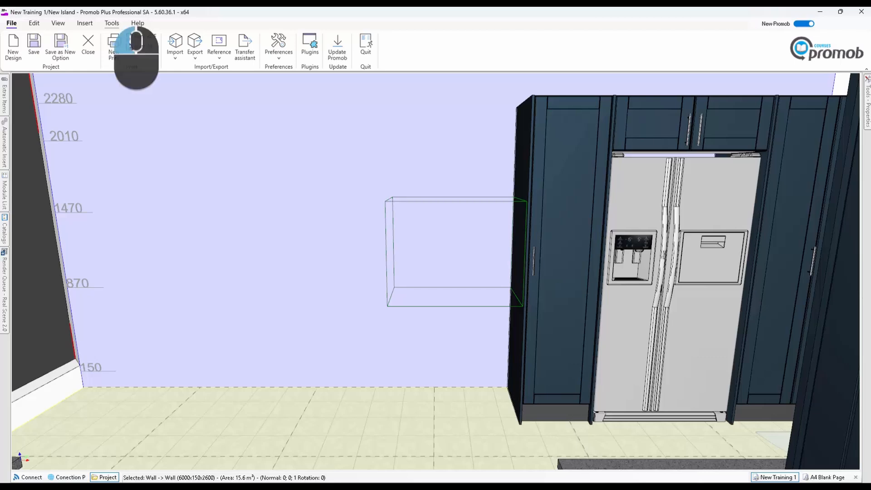
{"action": "left_click", "coordinate": [112, 23]}
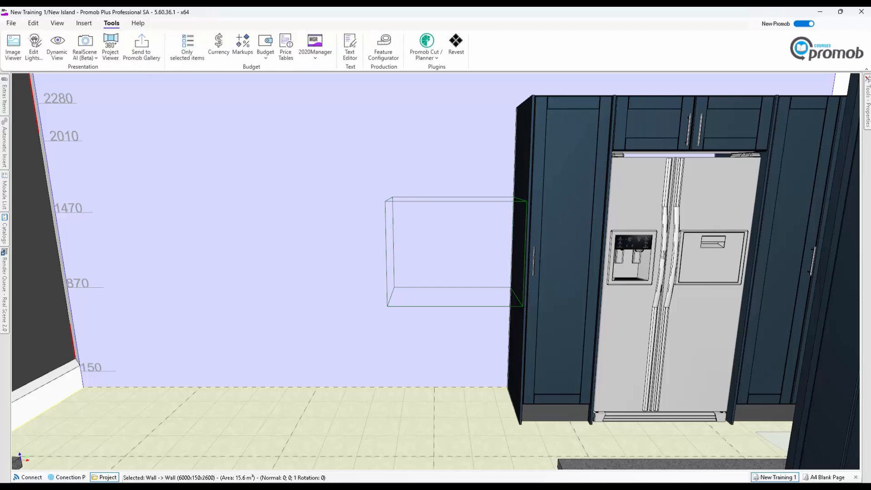
{"action": "key", "text": "Escape"}
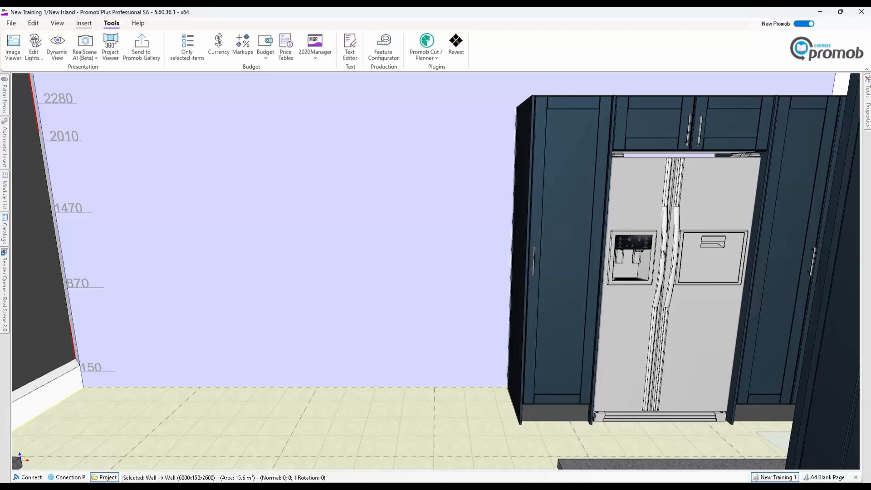
{"action": "left_click", "coordinate": [84, 23]}
{"action": "left_click", "coordinate": [57, 23]}
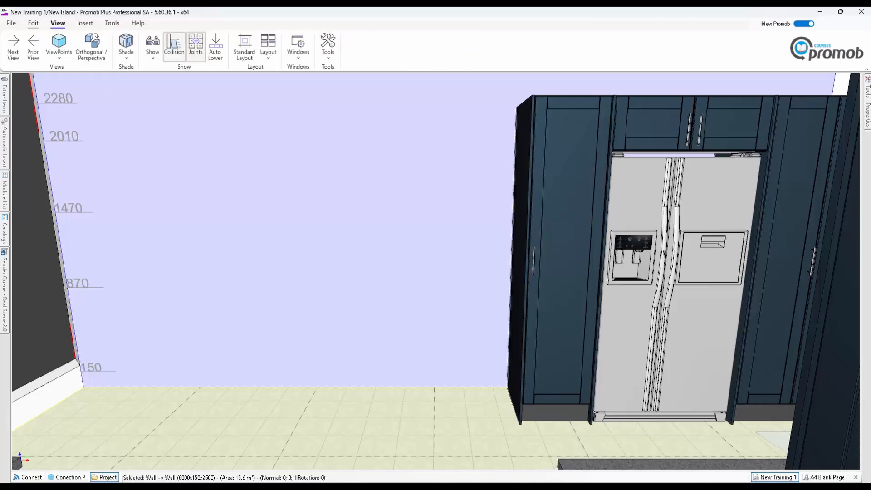
Step: Start the Cabinet Builder with the Kitchens structure Cabinet for Appliances on the wall beside the tall refrigerator cabinets
{"action": "left_click", "coordinate": [33, 23]}
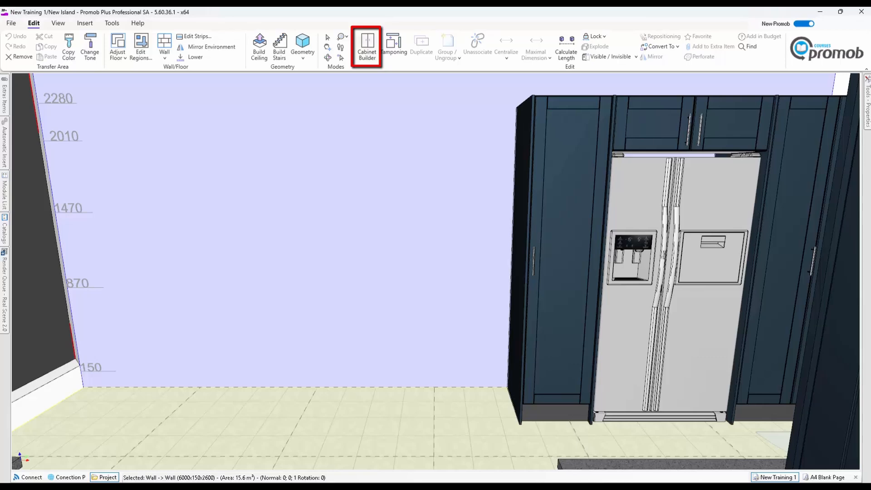
{"action": "left_click", "coordinate": [366, 48]}
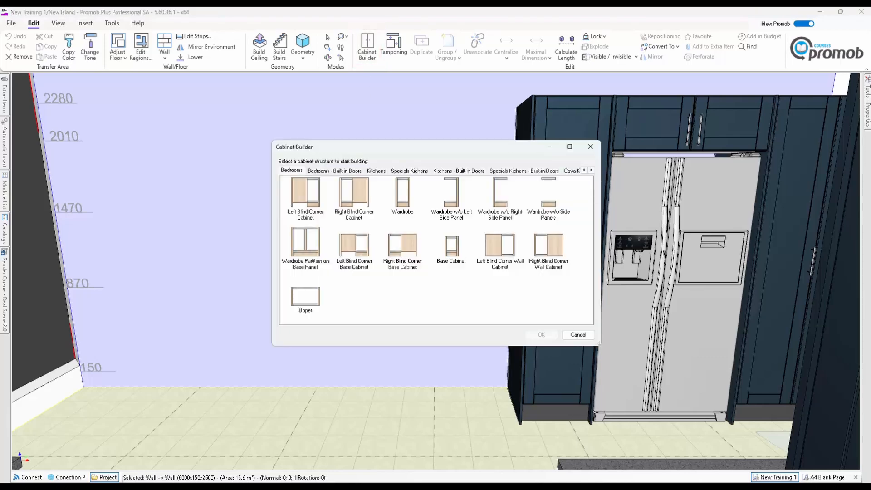
{"action": "left_click", "coordinate": [376, 171]}
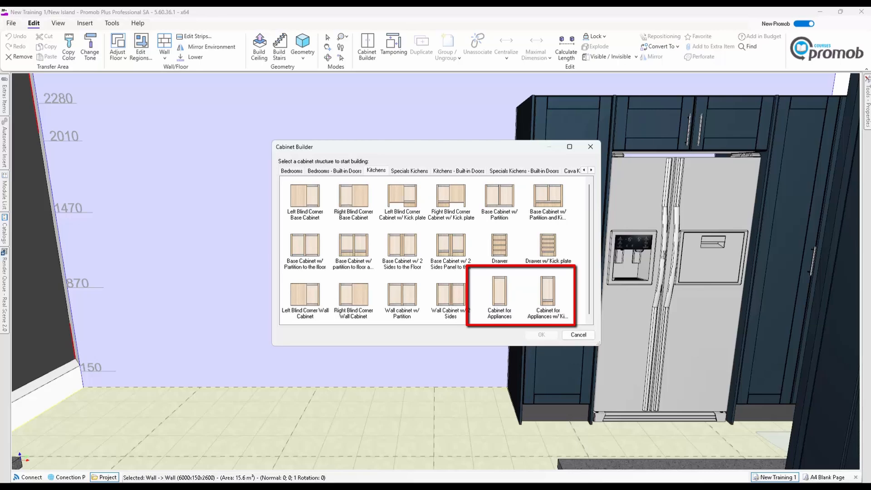
{"action": "left_click", "coordinate": [499, 291]}
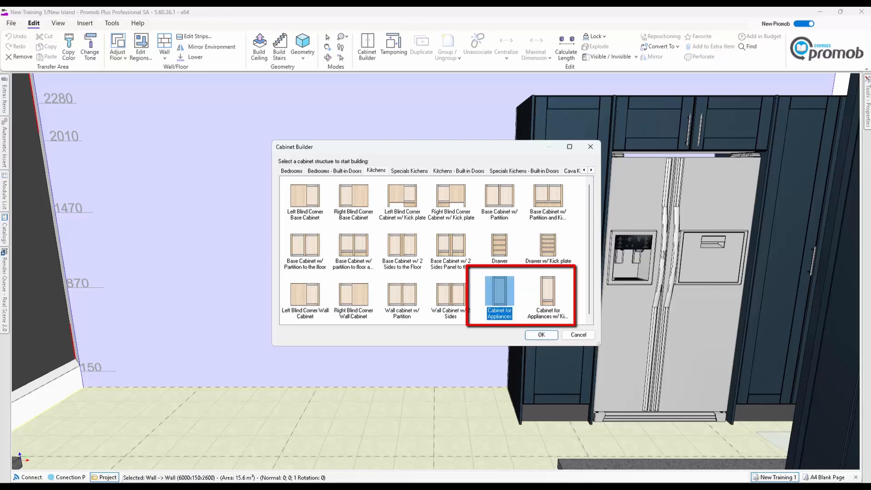
{"action": "left_click", "coordinate": [541, 335]}
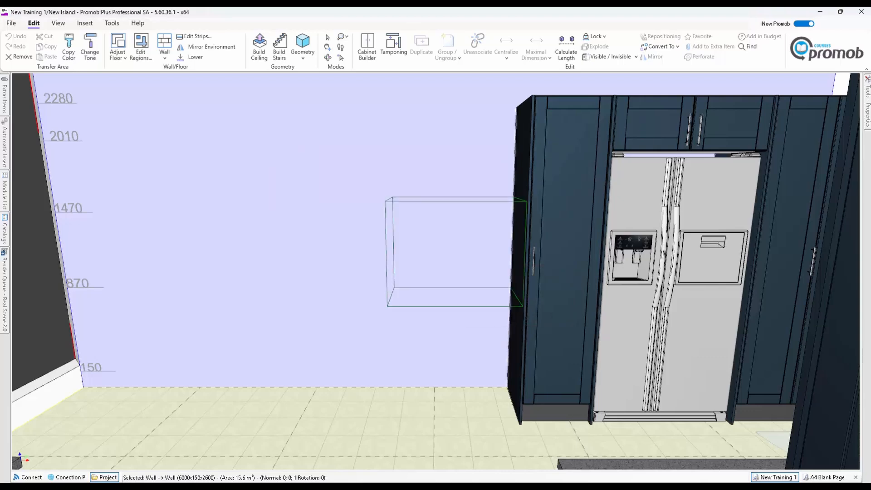
{"action": "left_click", "coordinate": [455, 252]}
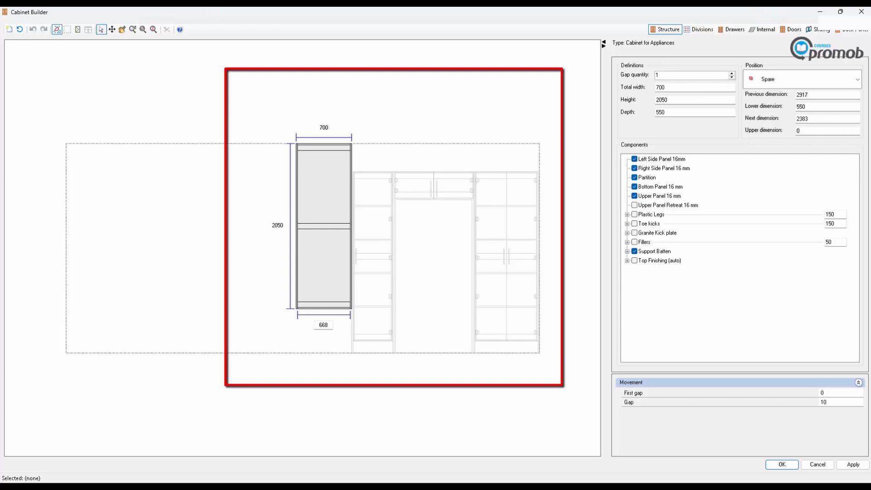
Step: Lower the appliance cabinet to 150 mm above the floor and set its height to 2100
{"action": "left_click_drag", "start_coordinate": [325, 267], "coordinate": [331, 307]}
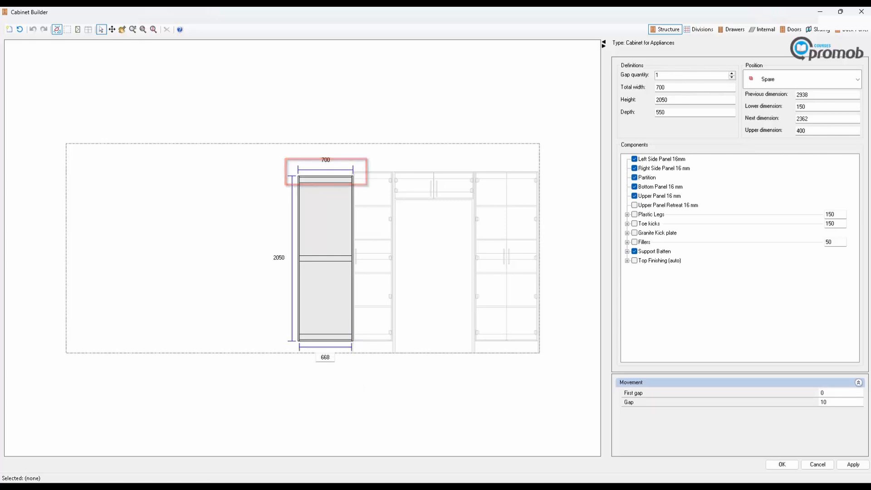
{"action": "left_click_drag", "start_coordinate": [669, 100], "coordinate": [659, 100]}
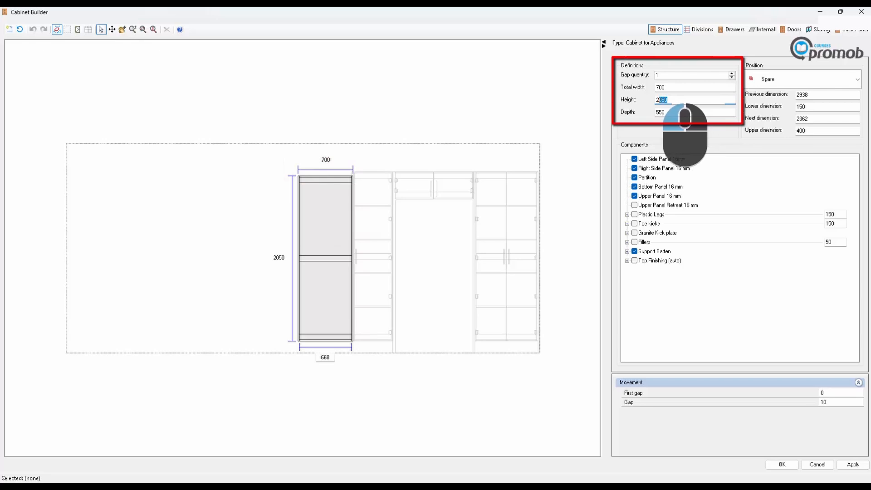
{"action": "type", "text": "10"}
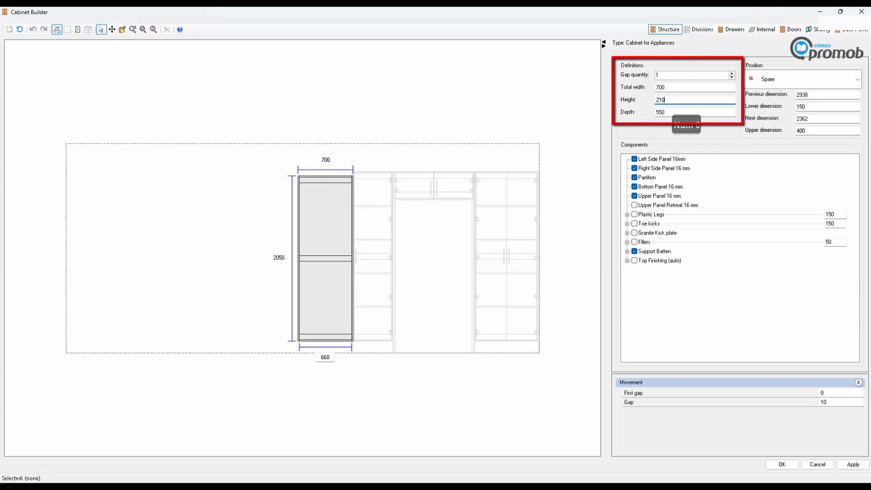
{"action": "type", "text": "0"}
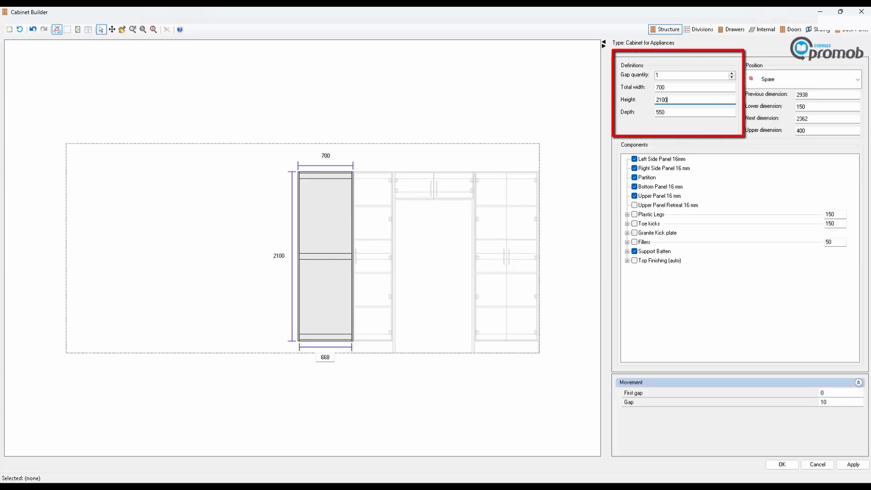
Step: Set the cabinet's total width to 600 and position it about 2502 mm from the wall end on the refrigerator side
{"action": "double_click", "coordinate": [660, 87]}
{"action": "type", "text": "600"}
{"action": "key", "text": "Return"}
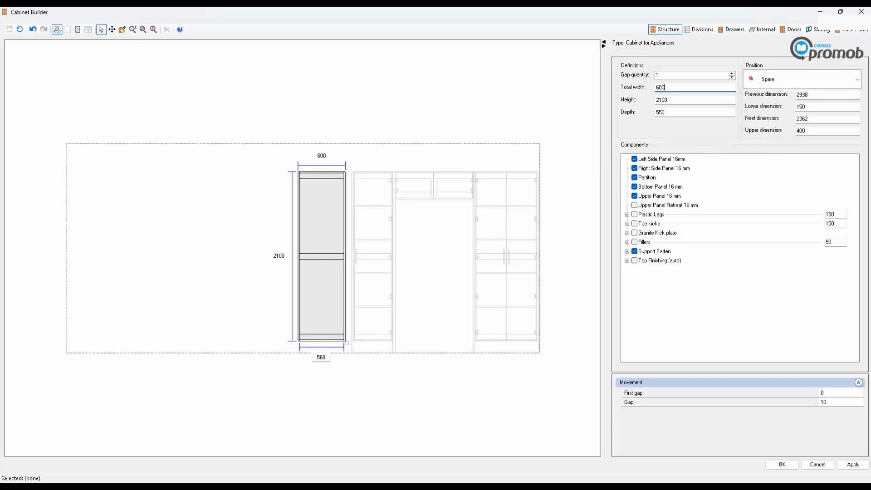
{"action": "left_click", "coordinate": [338, 254]}
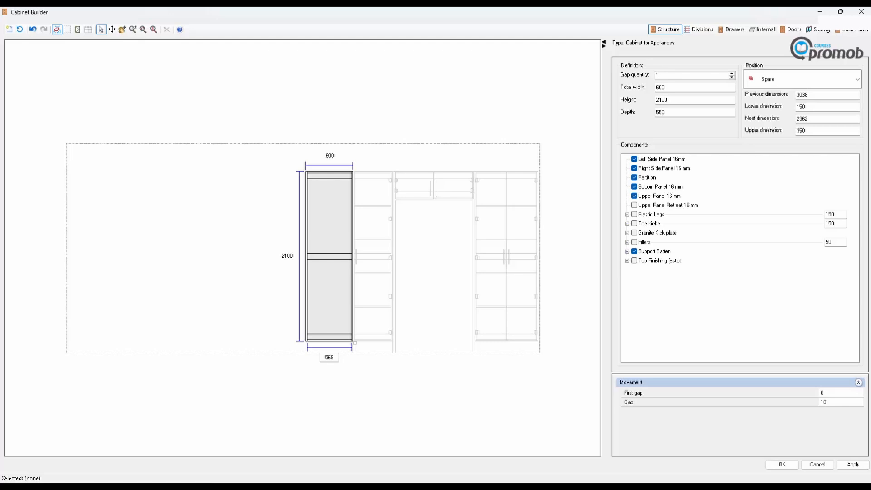
{"action": "left_click_drag", "start_coordinate": [355, 287], "coordinate": [344, 292]}
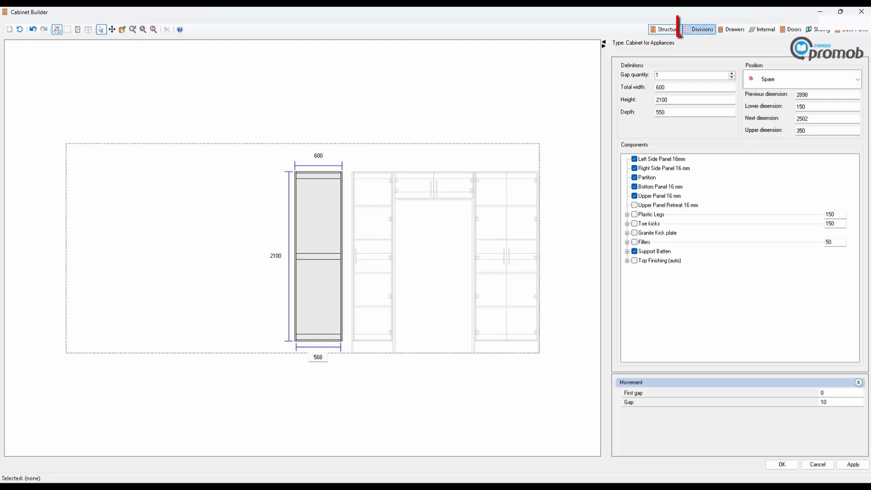
Step: Insert two Fixed w/o Rear Retreat 16 mm shelves without front retreat, one about 530 mm above the bottom panel, the other about 904 mm higher
{"action": "left_click", "coordinate": [698, 29]}
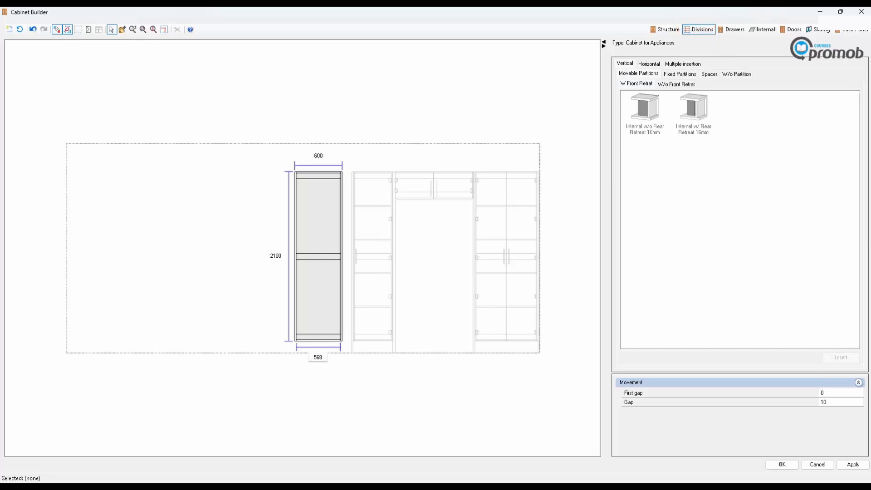
{"action": "left_click", "coordinate": [319, 275]}
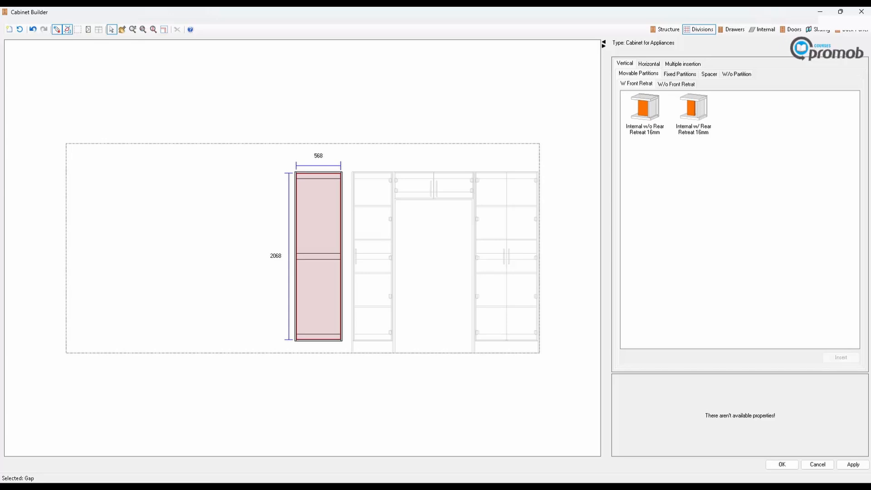
{"action": "left_click", "coordinate": [649, 63]}
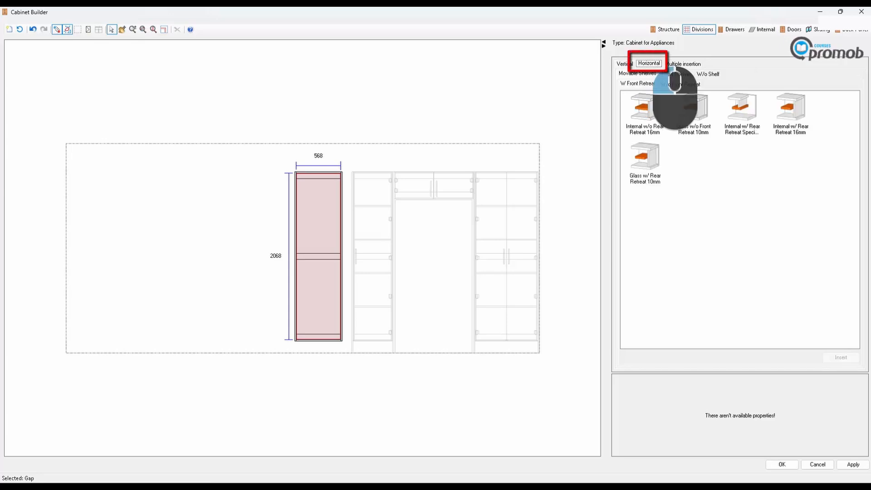
{"action": "left_click", "coordinate": [676, 73]}
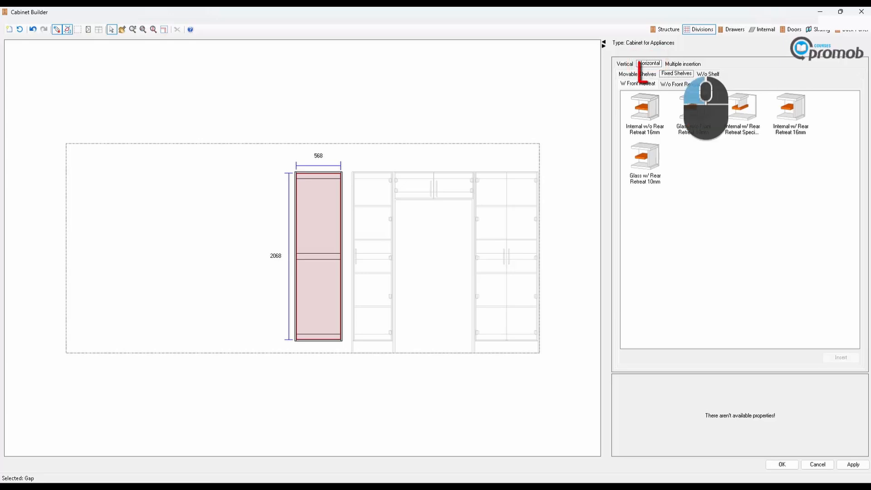
{"action": "left_click", "coordinate": [638, 84]}
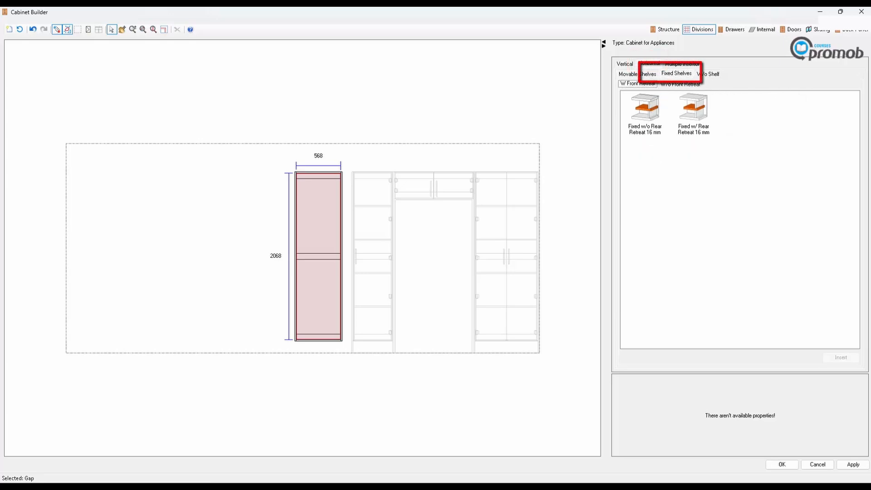
{"action": "left_click", "coordinate": [680, 84]}
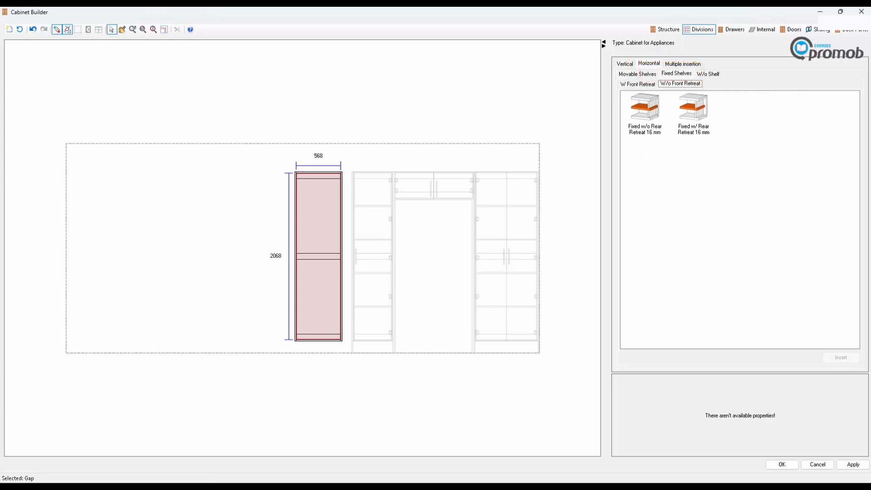
{"action": "left_click", "coordinate": [638, 84]}
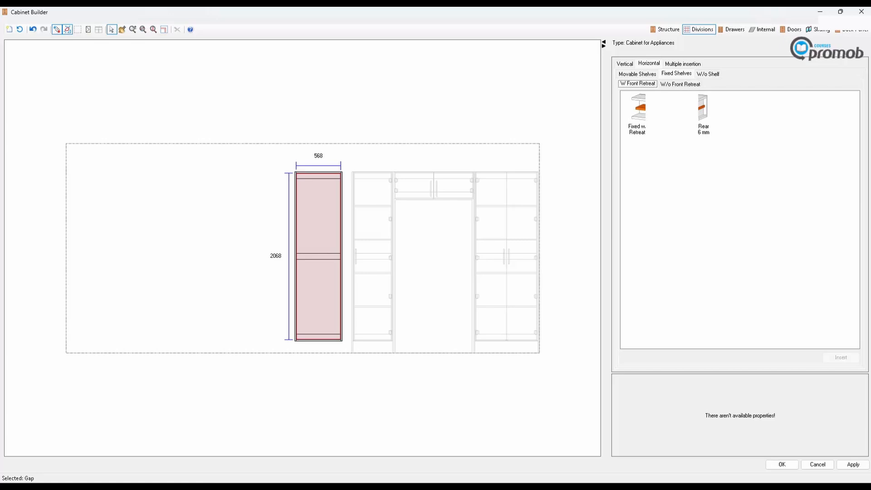
{"action": "left_click", "coordinate": [680, 84]}
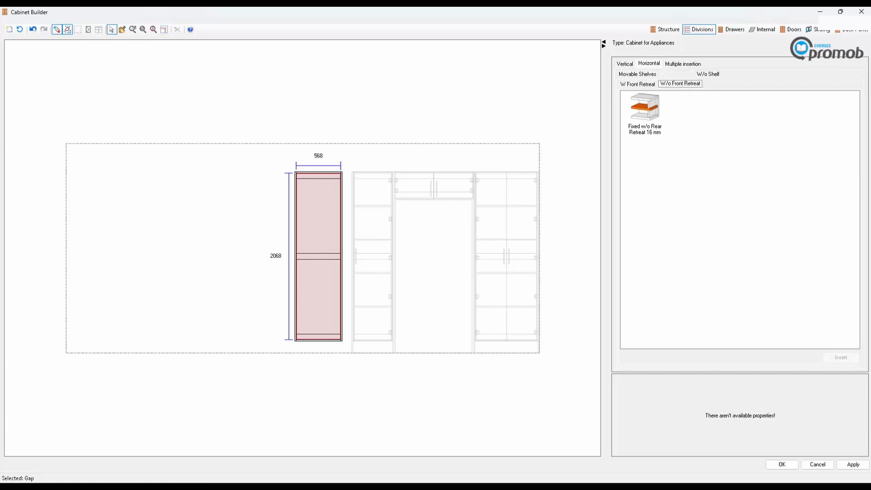
{"action": "left_click", "coordinate": [676, 74]}
{"action": "left_click", "coordinate": [680, 84]}
{"action": "left_click", "coordinate": [644, 108]}
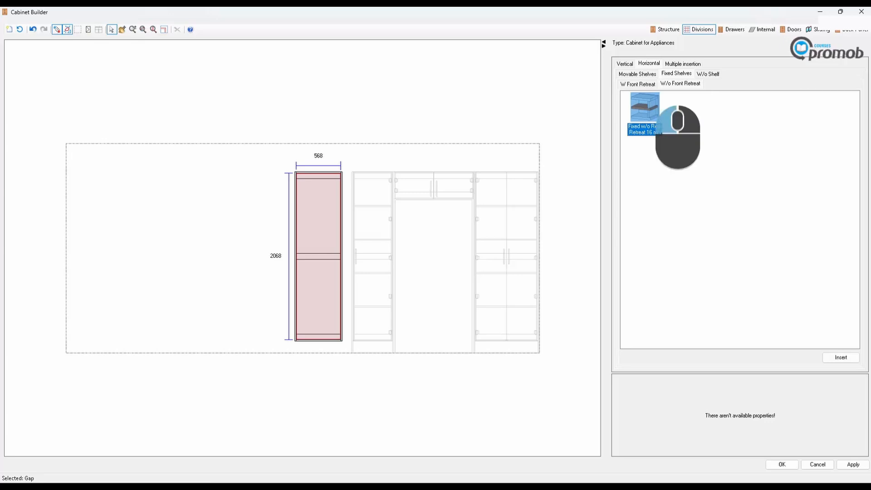
{"action": "mouse_move", "coordinate": [644, 108]}
{"action": "left_mouse_down"}
{"action": "mouse_move", "coordinate": [530, 167]}
{"action": "mouse_move", "coordinate": [371, 227]}
{"action": "mouse_move", "coordinate": [334, 236]}
{"action": "mouse_move", "coordinate": [321, 221]}
{"action": "mouse_move", "coordinate": [321, 302]}
{"action": "left_mouse_up"}
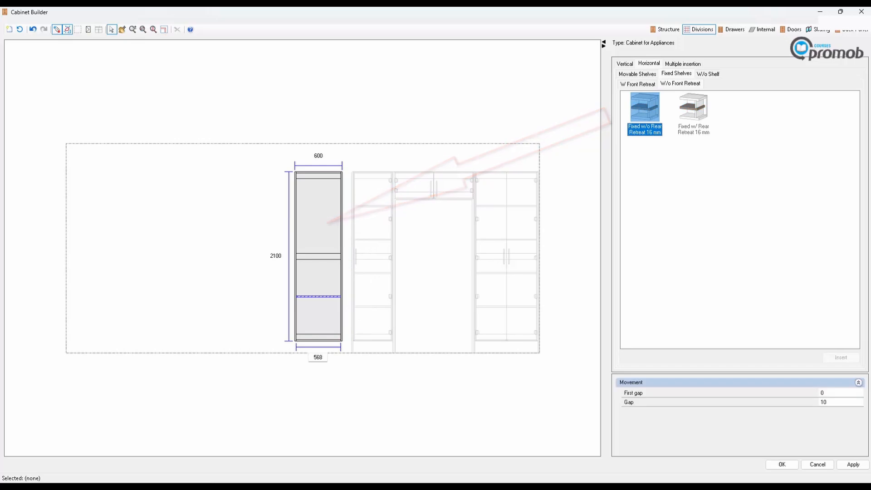
{"action": "left_click", "coordinate": [325, 222]}
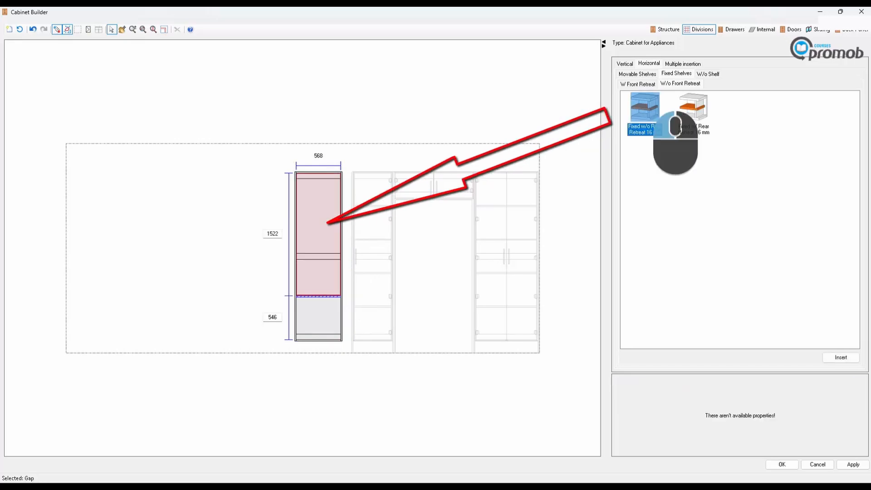
{"action": "left_click_drag", "start_coordinate": [653, 109], "coordinate": [319, 225]}
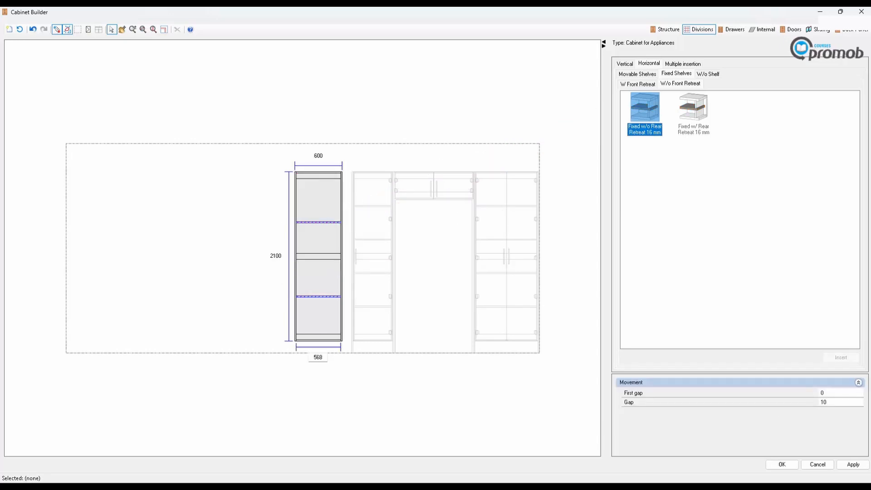
Step: Set the lower fixed shelf's distance from the cabinet's bottom panel to 700
{"action": "left_click", "coordinate": [318, 296]}
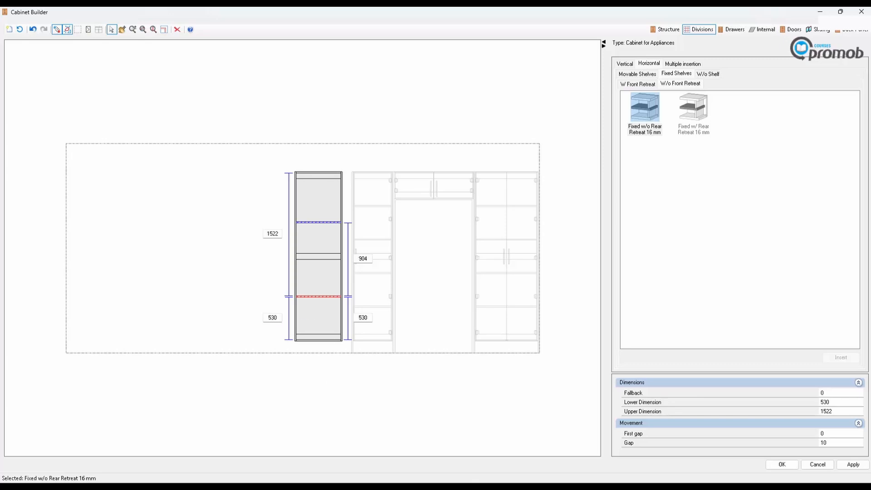
{"action": "left_click", "coordinate": [272, 318]}
{"action": "type", "text": "700"}
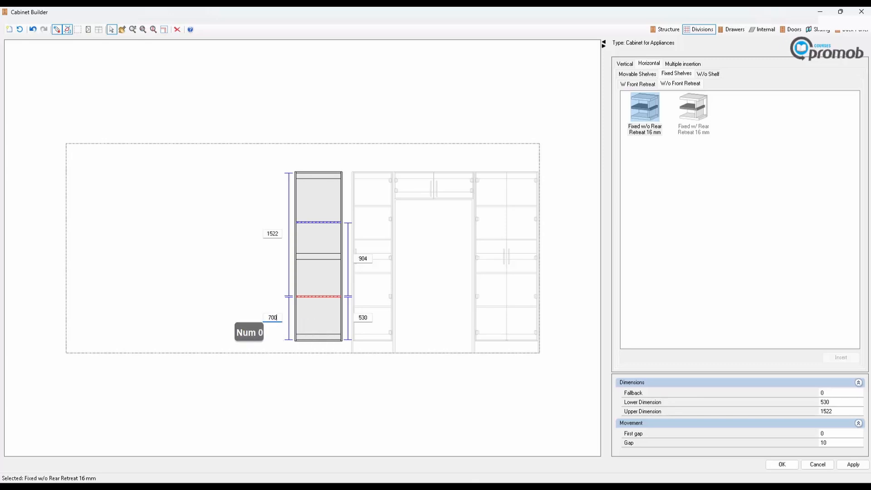
{"action": "key", "text": "Return"}
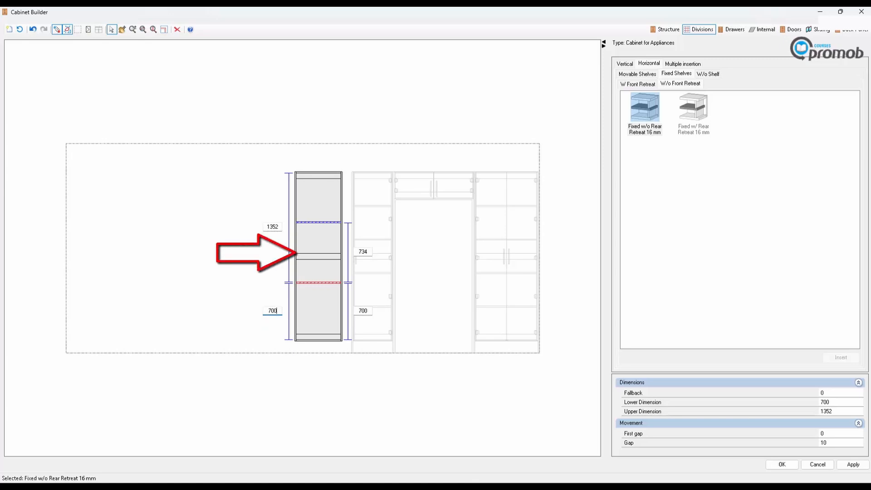
Step: Try a 600 gap between the two fixed shelves by moving the lower one, and return that shelf to 700 from the bottom panel
{"action": "double_click", "coordinate": [363, 252]}
{"action": "type", "text": "6"}
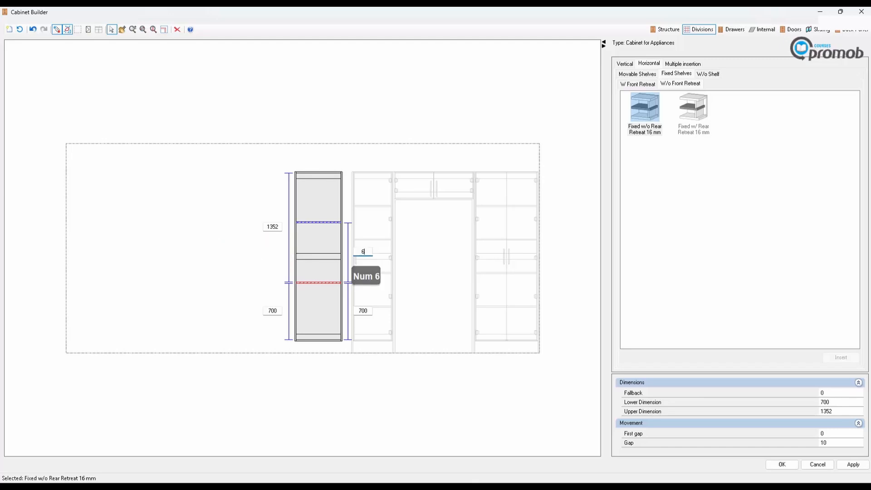
{"action": "type", "text": "00"}
{"action": "key", "text": "Return"}
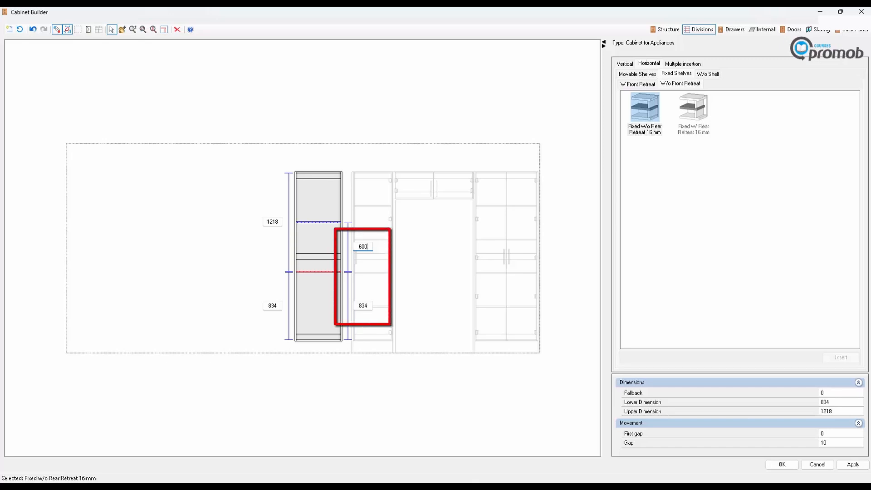
{"action": "left_click", "coordinate": [363, 306]}
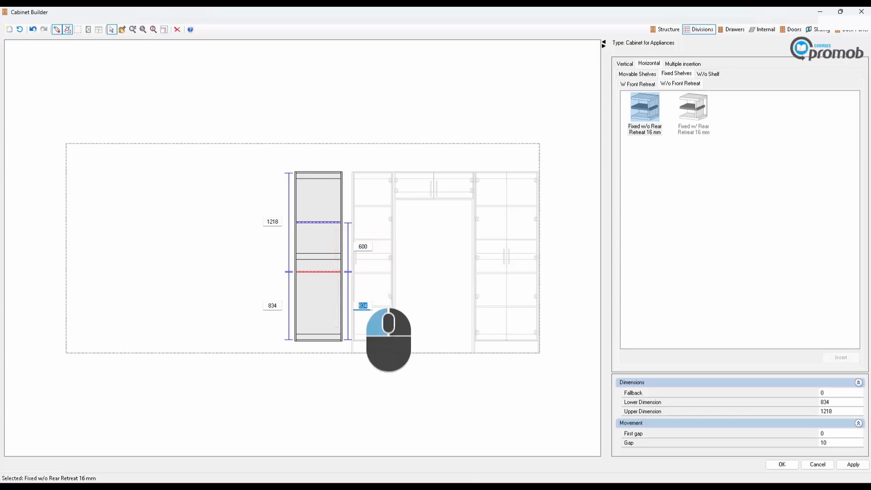
{"action": "type", "text": "700"}
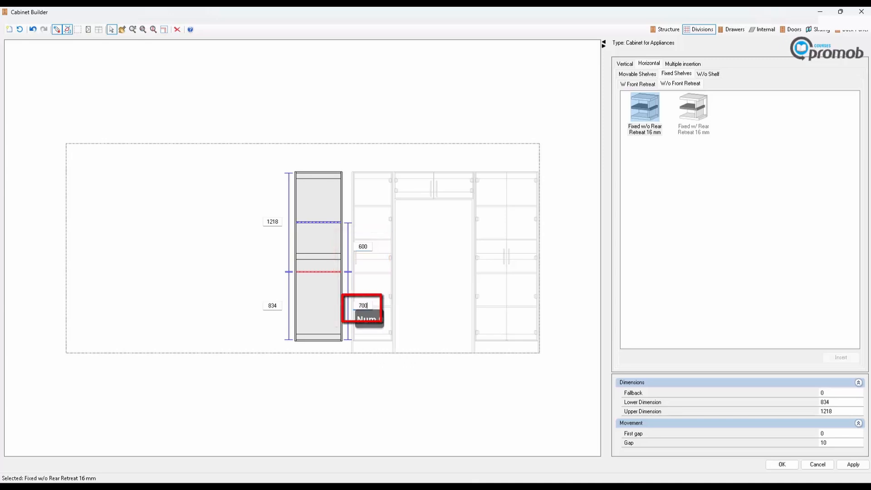
{"action": "key", "text": "Return"}
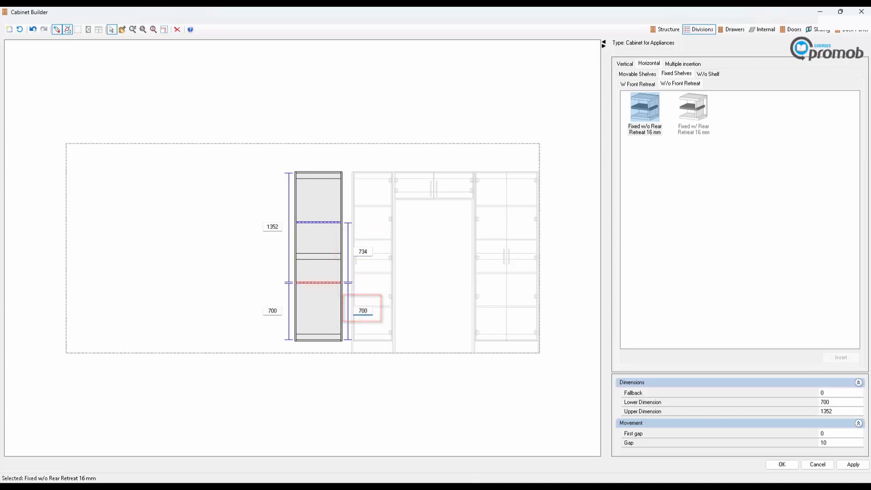
Step: Lower the upper fixed shelf by adding 134 to its distance from the cabinet's top panel
{"action": "left_click", "coordinate": [318, 222]}
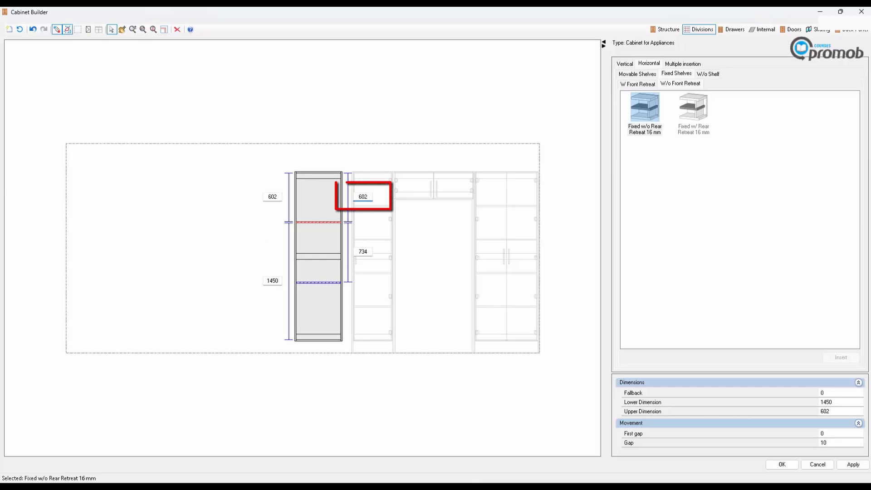
{"action": "type", "text": "+134"}
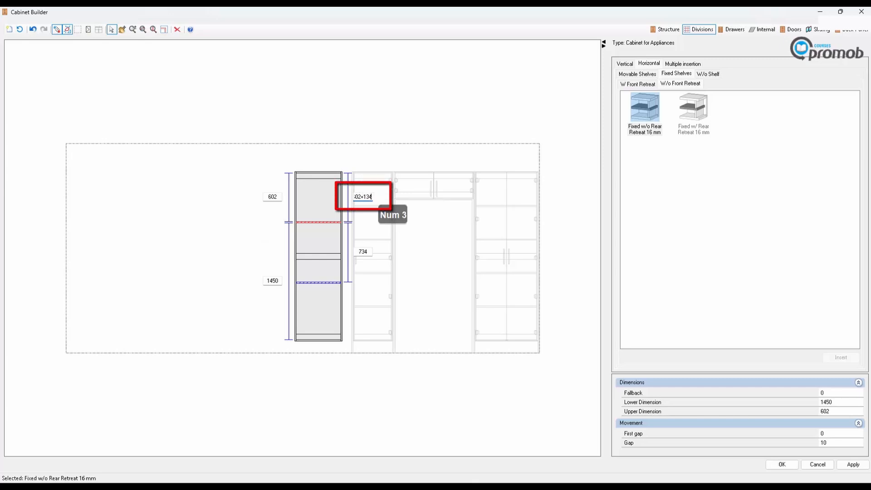
{"action": "key", "text": "Return"}
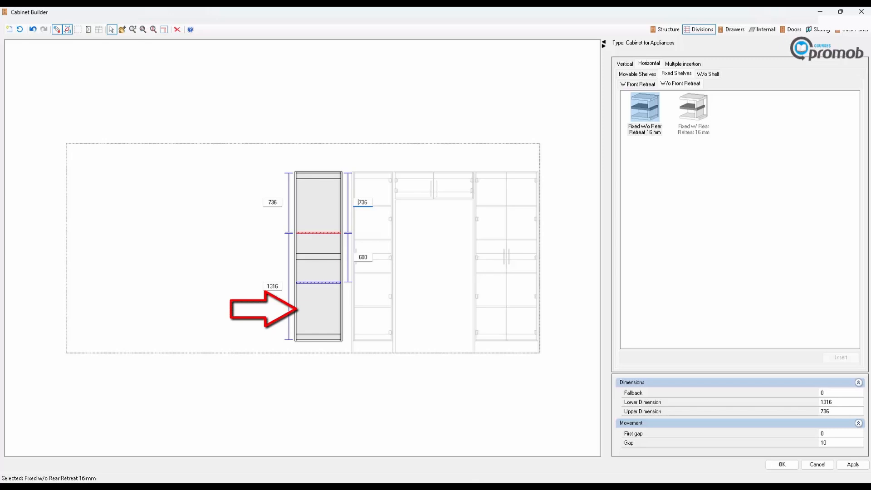
Step: Divide the upper compartment with a Fixed w/o Rear Retreat 16 mm shelf without front retreat, using multiple insertion with horizontal priority
{"action": "left_click", "coordinate": [319, 204]}
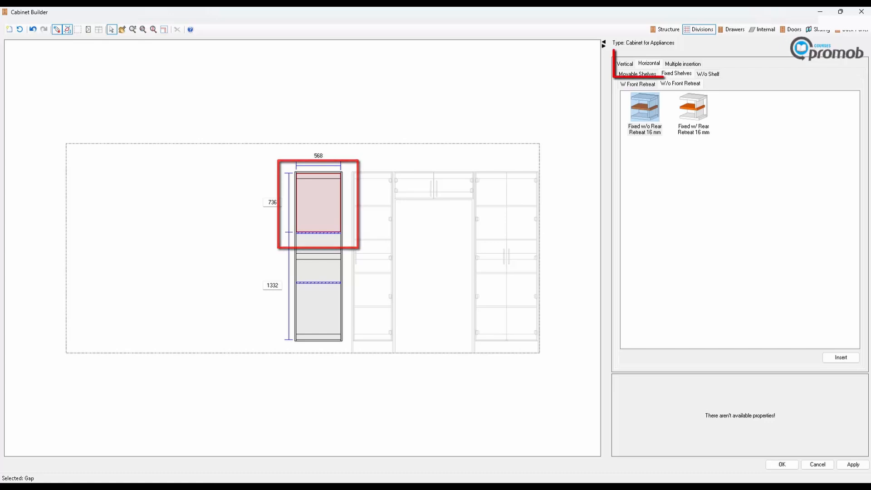
{"action": "left_click", "coordinate": [682, 64]}
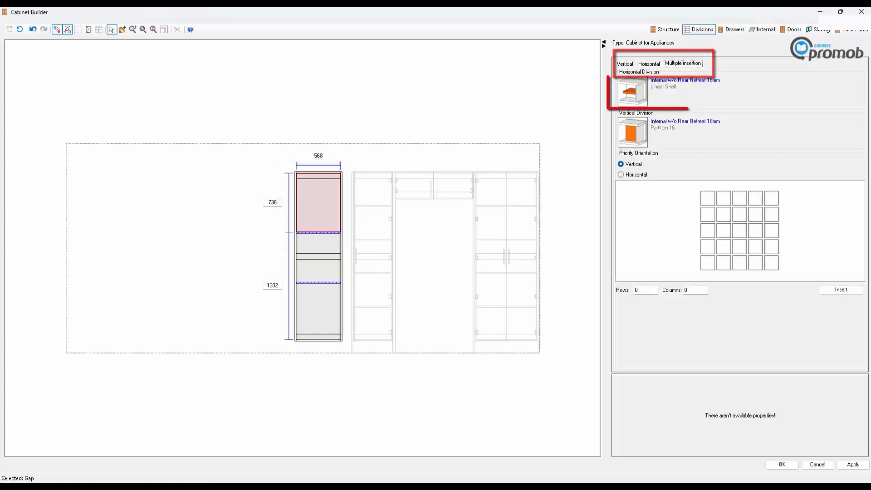
{"action": "left_click", "coordinate": [684, 80]}
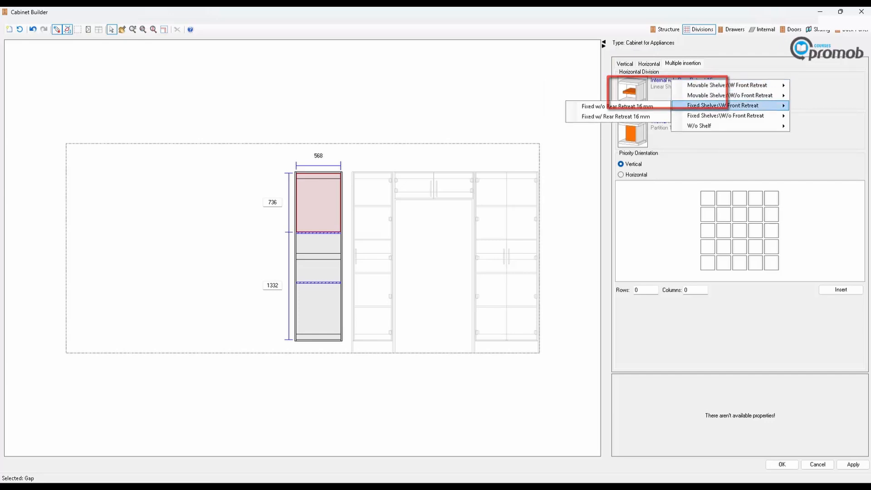
{"action": "mouse_move", "coordinate": [725, 115]}
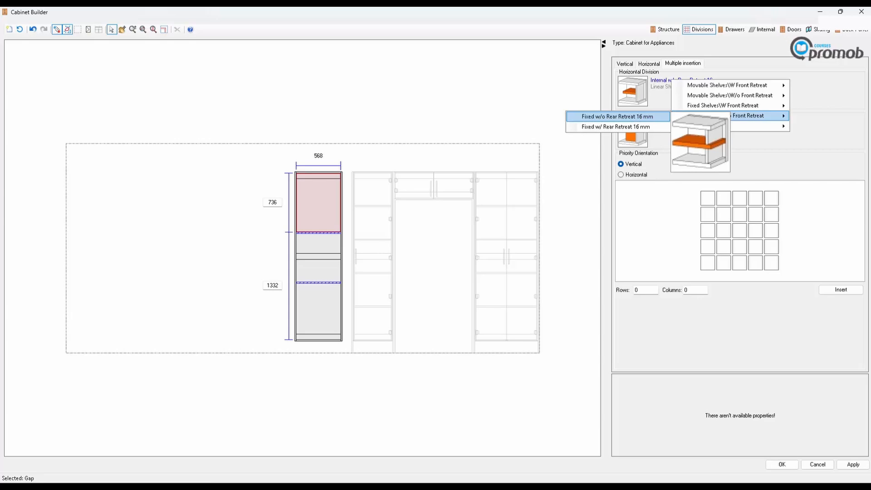
{"action": "left_click", "coordinate": [655, 117]}
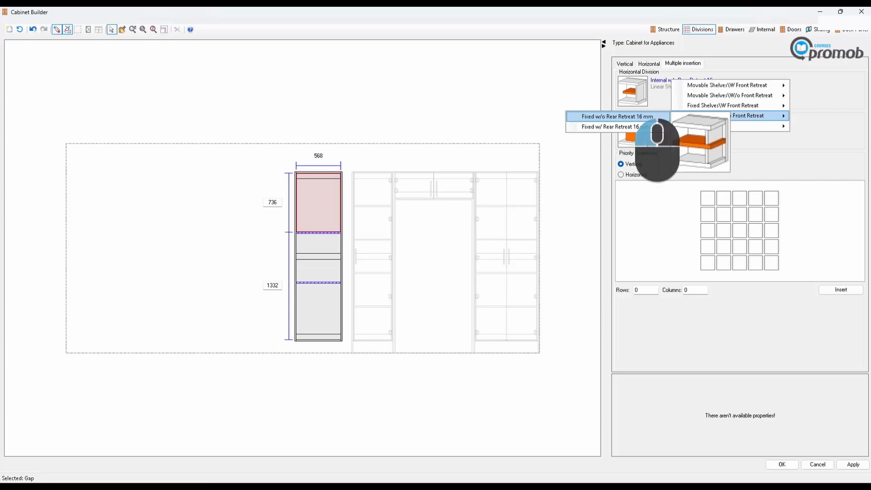
{"action": "left_click_drag", "start_coordinate": [655, 116], "coordinate": [345, 200]}
{"action": "left_click", "coordinate": [655, 116]}
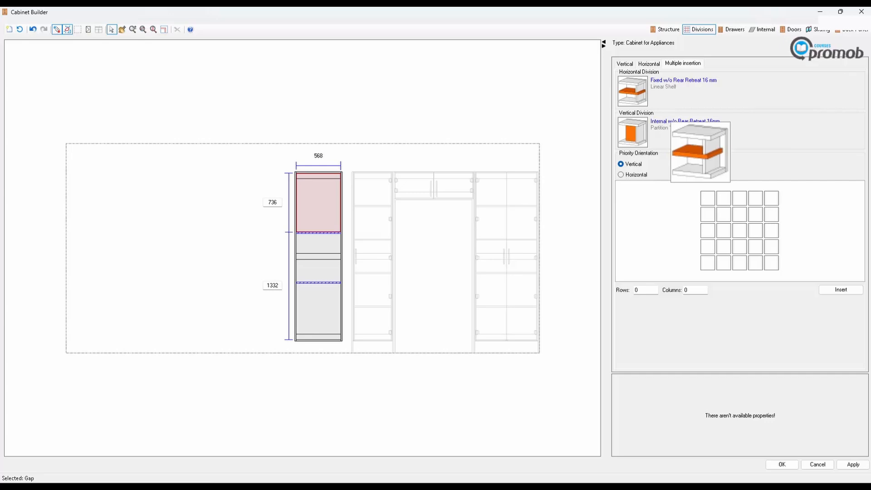
{"action": "left_click", "coordinate": [621, 174]}
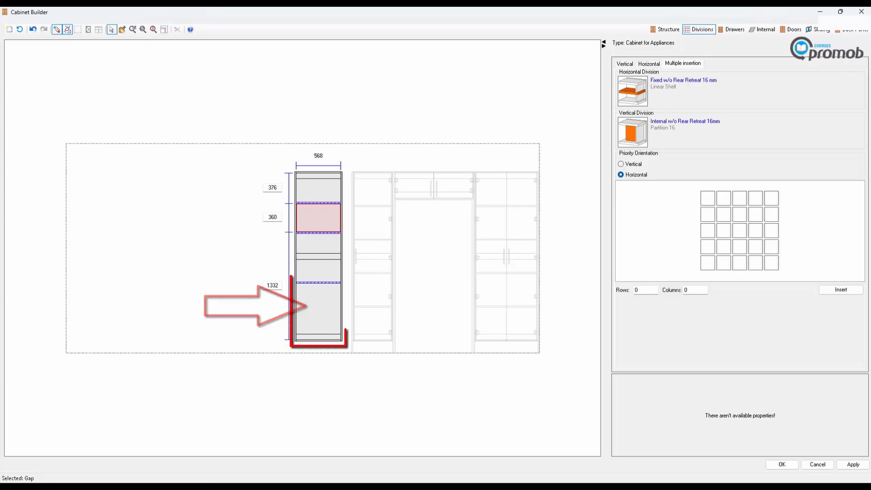
Step: Insert three Drawer w/ FF drawers with Straight fronts in the 700 high lower compartment
{"action": "left_click", "coordinate": [331, 322]}
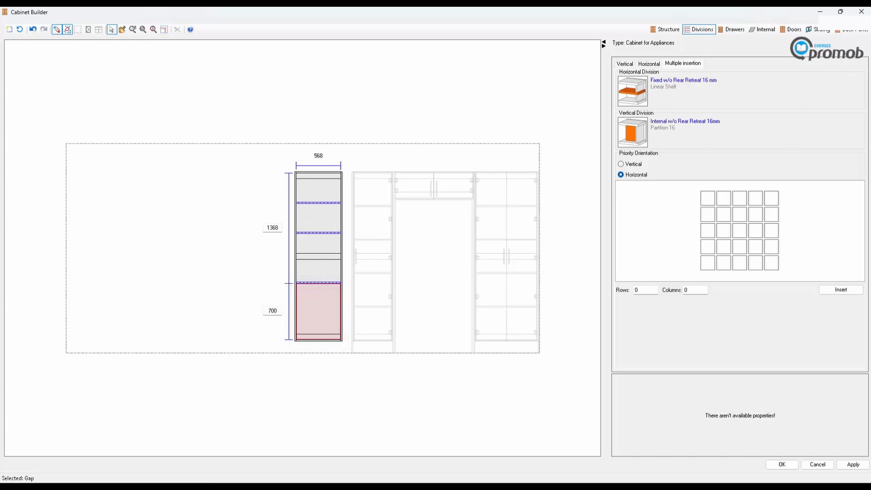
{"action": "left_click", "coordinate": [731, 29]}
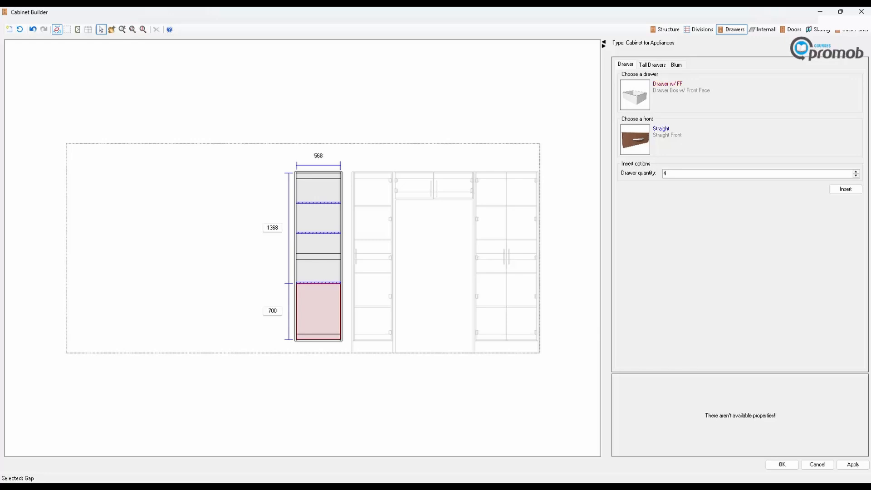
{"action": "left_click", "coordinate": [678, 83]}
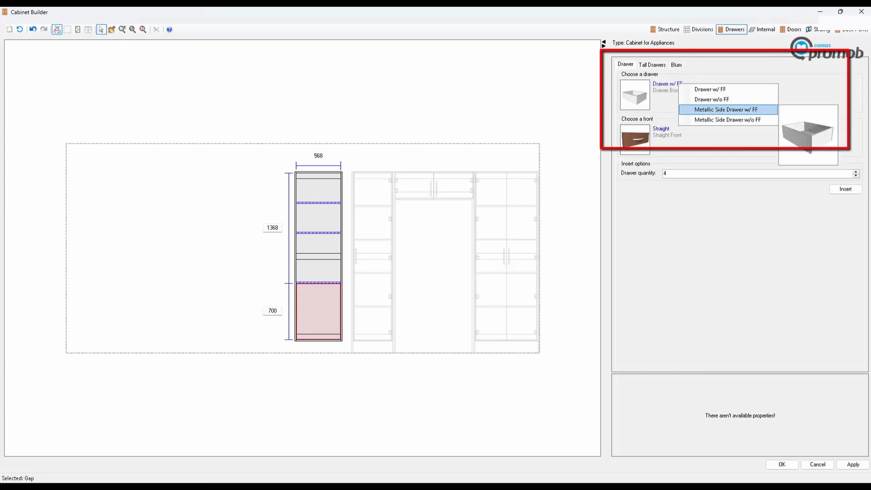
{"action": "left_click", "coordinate": [710, 90]}
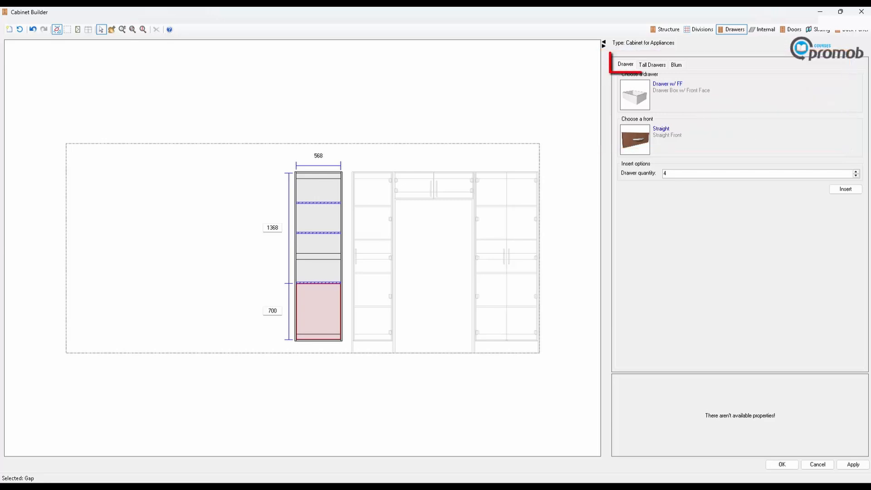
{"action": "left_click", "coordinate": [676, 64]}
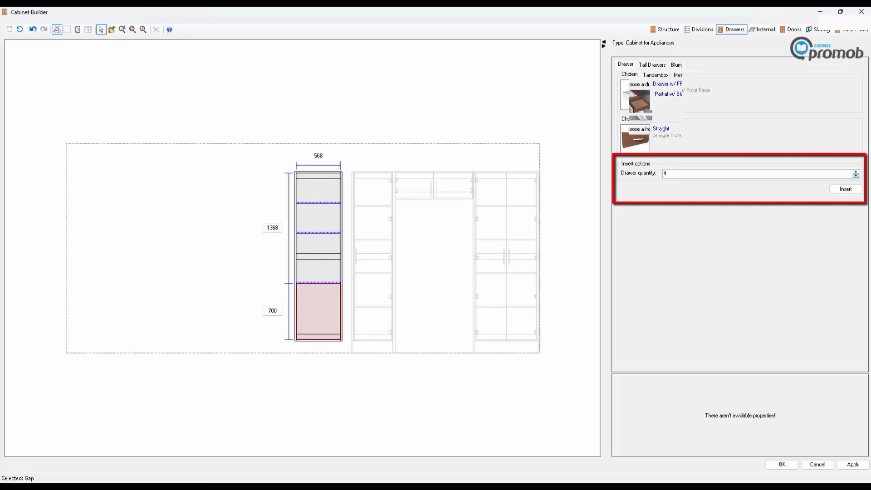
{"action": "left_click", "coordinate": [855, 176]}
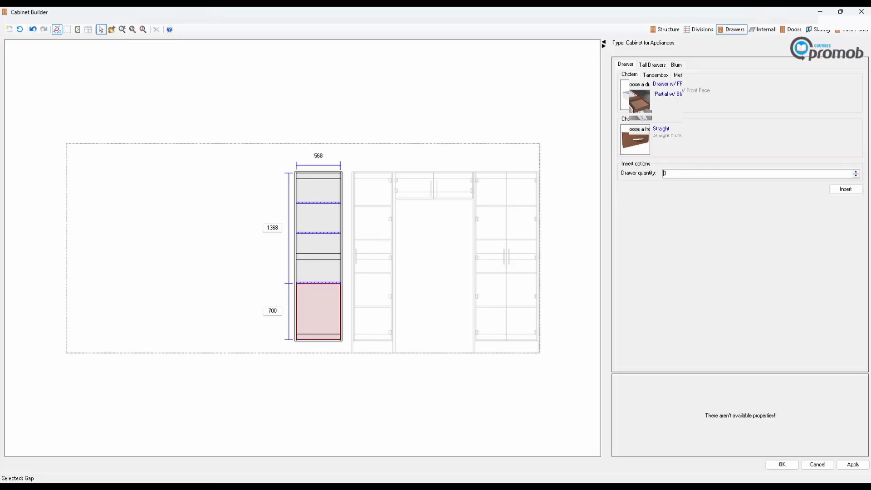
{"action": "left_click", "coordinate": [845, 188]}
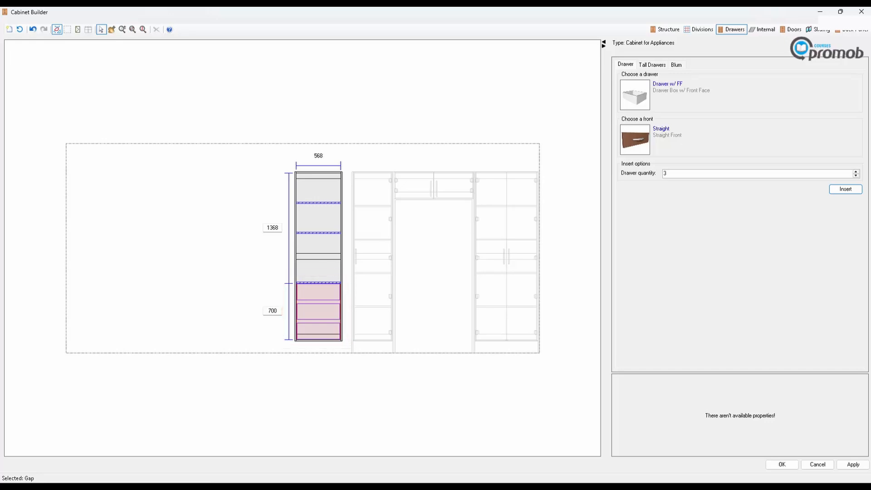
Step: Insert a Built-in Oven Panel in the 600 high middle compartment
{"action": "left_click", "coordinate": [318, 258]}
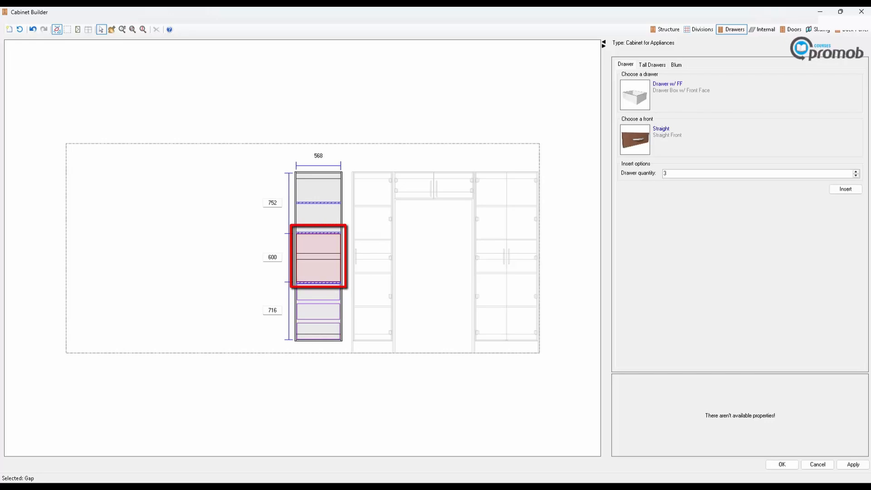
{"action": "left_click", "coordinate": [762, 29]}
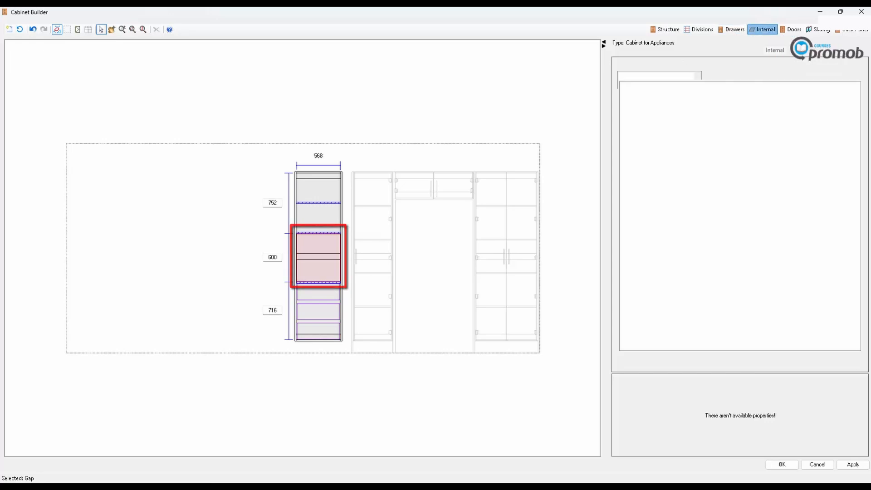
{"action": "left_click", "coordinate": [652, 75]}
{"action": "left_click_drag", "start_coordinate": [692, 97], "coordinate": [319, 257]}
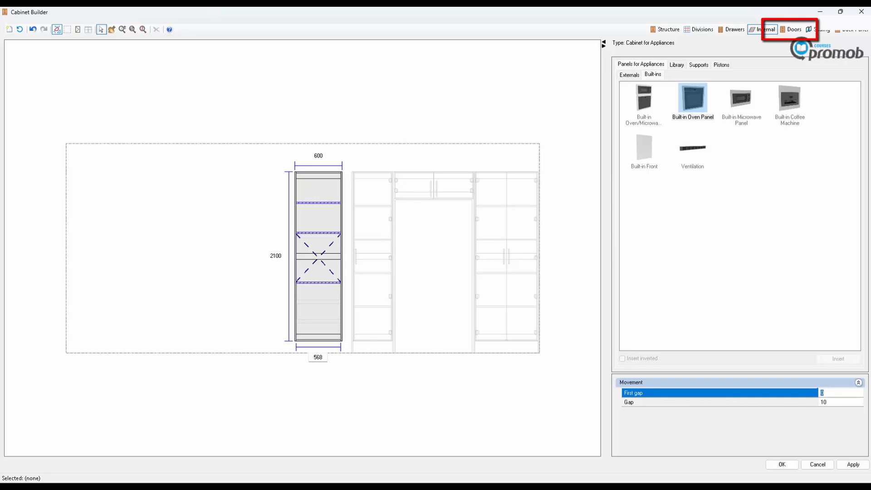
Step: Insert a Straight whole door of the Bottom type covering the two upper compartments together
{"action": "left_click", "coordinate": [318, 190]}
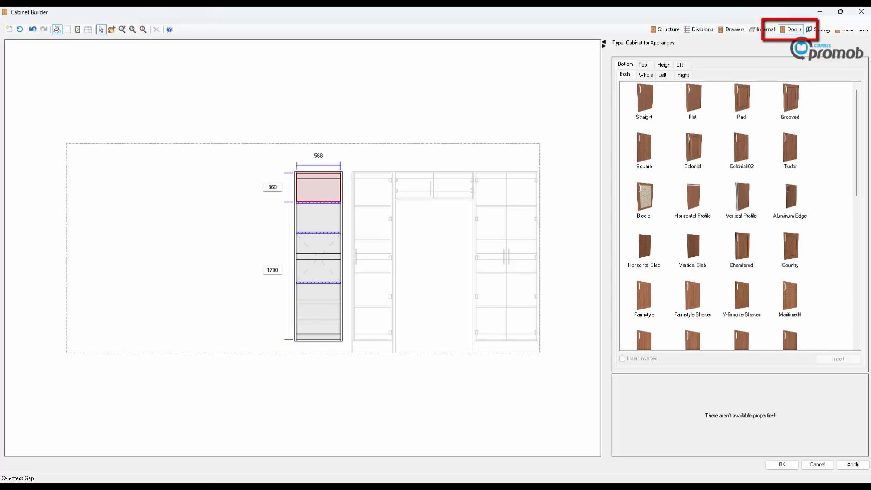
{"action": "left_click", "coordinate": [319, 218], "text": "ctrl"}
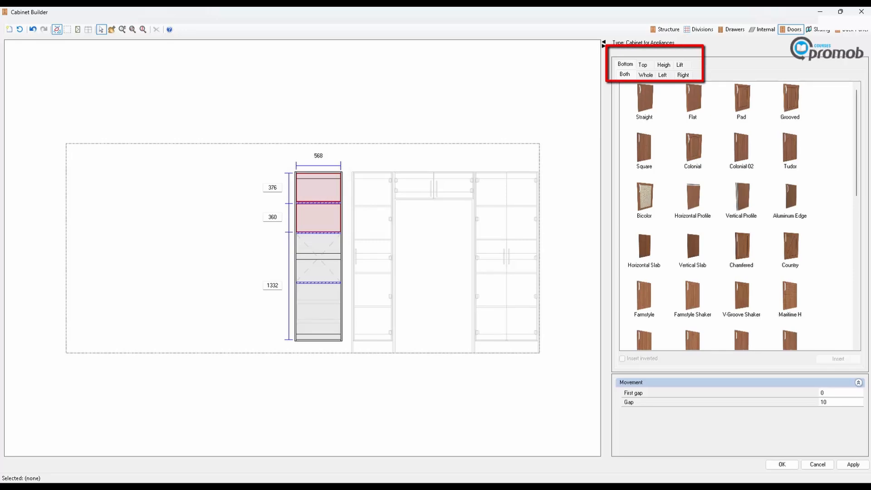
{"action": "left_click", "coordinate": [645, 75]}
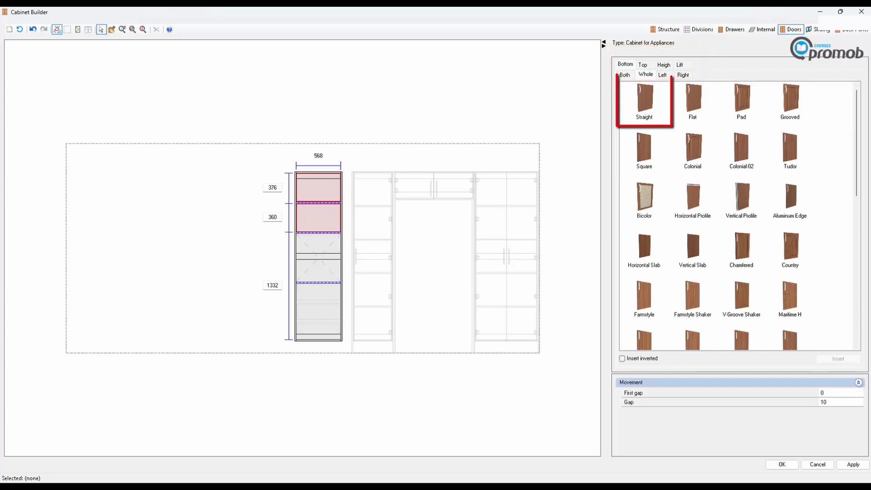
{"action": "left_click", "coordinate": [644, 99]}
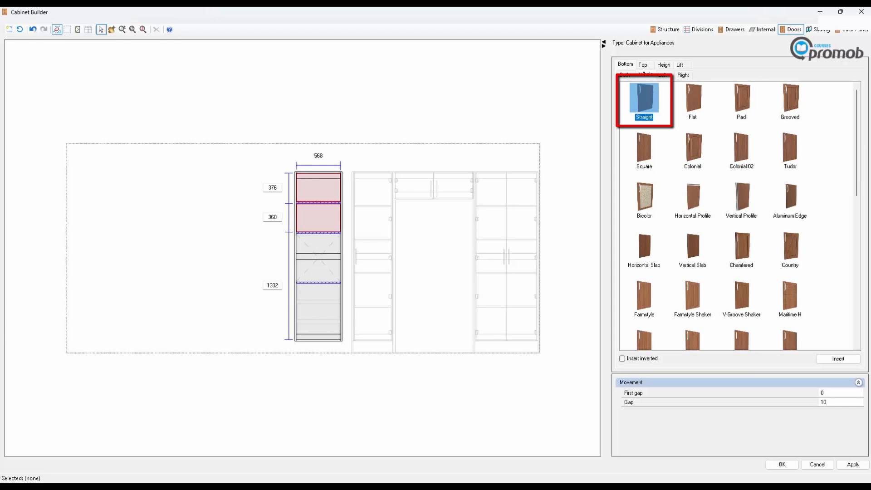
{"action": "left_click", "coordinate": [837, 359]}
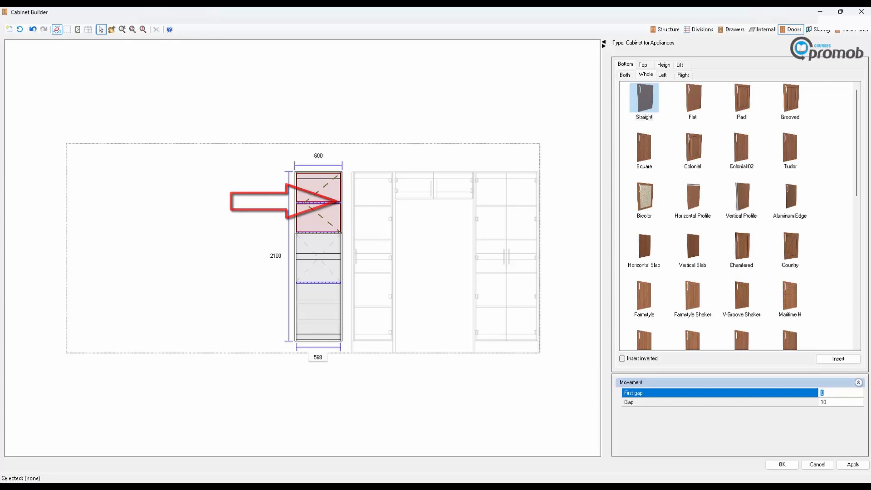
Step: Enable inverted insertion for doors and undo the Straight door placed over the two upper compartments
{"action": "left_click", "coordinate": [621, 358]}
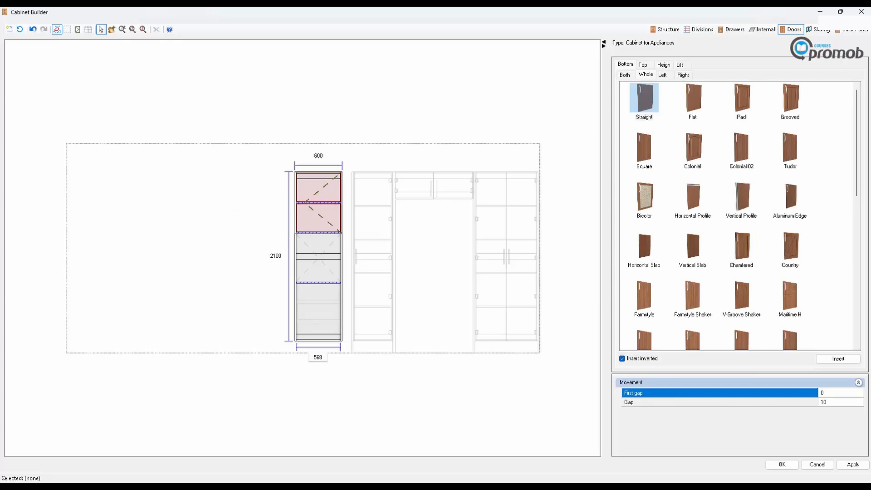
{"action": "left_click", "coordinate": [837, 359]}
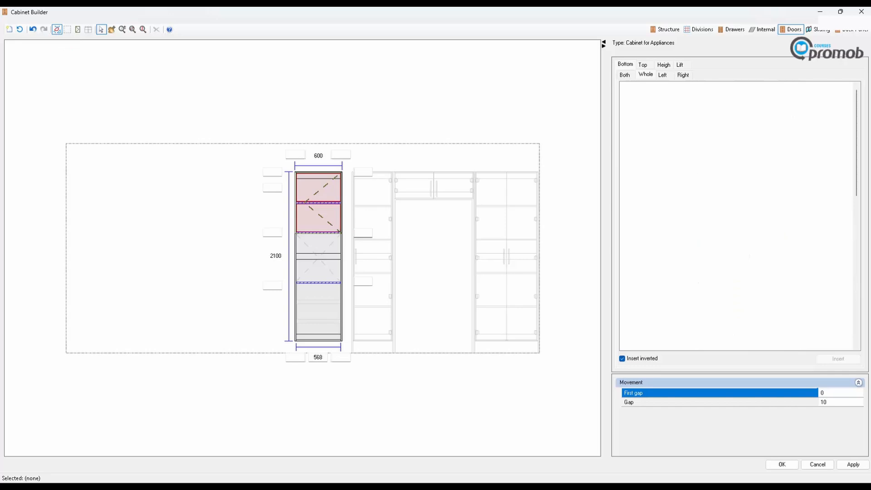
{"action": "left_click", "coordinate": [319, 202]}
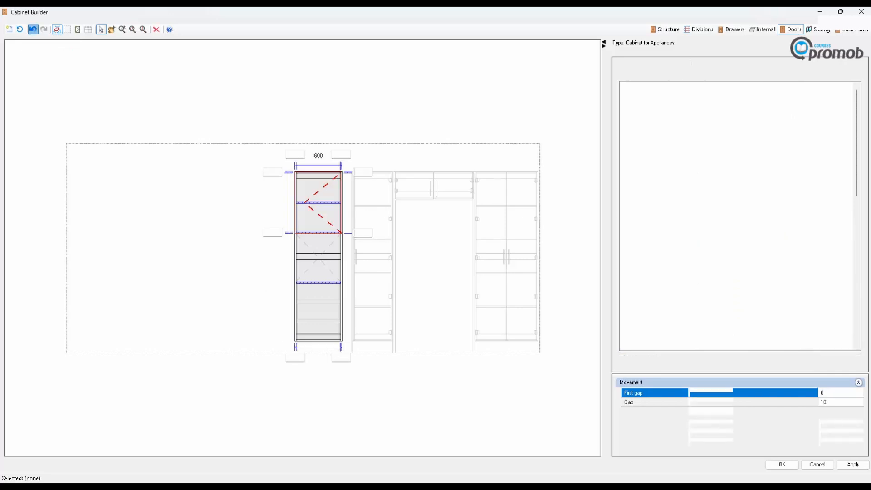
{"action": "key", "text": "ctrl+z"}
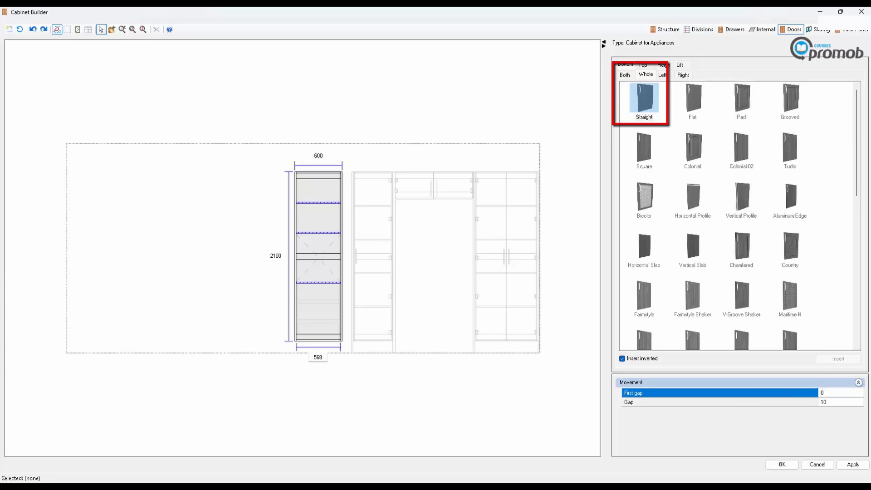
Step: Insert an inverted Straight whole door of the Bottom type across the two upper compartments, apply it and close the Cabinet Builder
{"action": "left_click", "coordinate": [319, 187]}
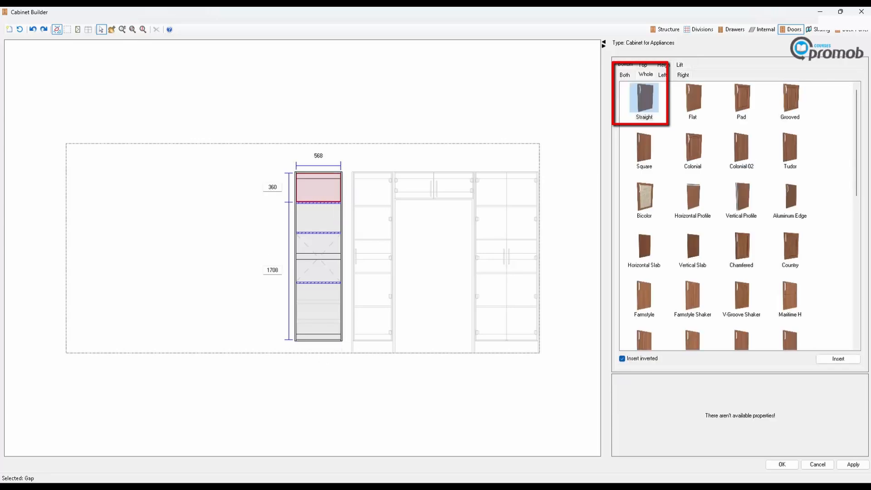
{"action": "left_click", "coordinate": [318, 217], "text": "ctrl"}
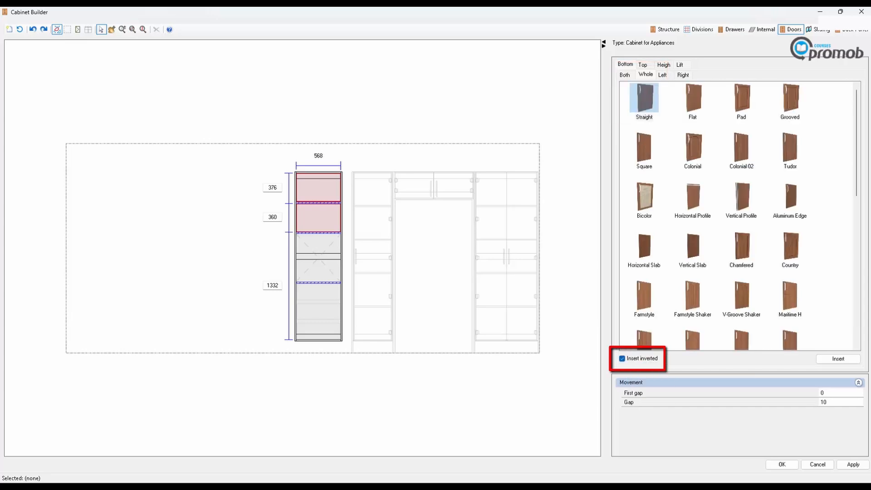
{"action": "left_click", "coordinate": [644, 101]}
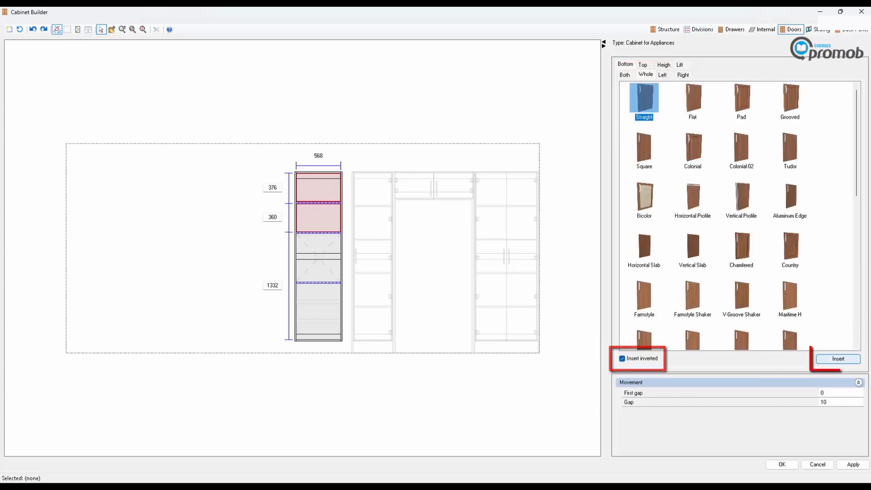
{"action": "left_click", "coordinate": [838, 358]}
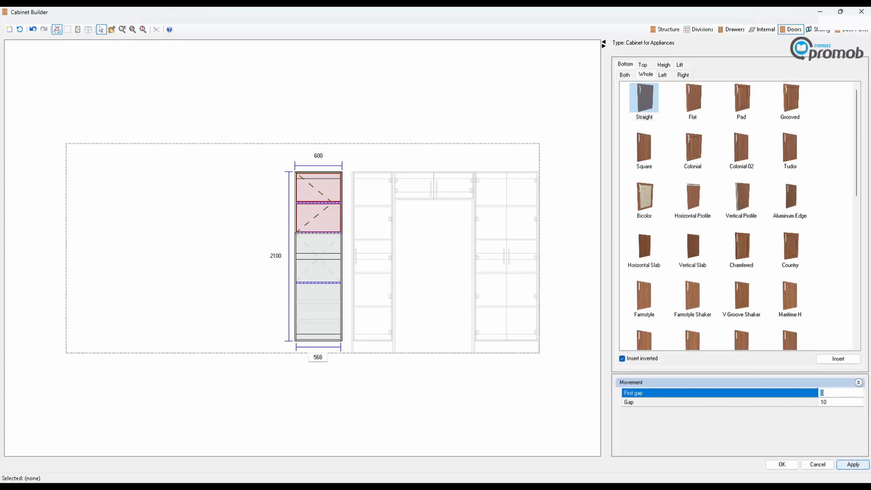
{"action": "left_click", "coordinate": [852, 463]}
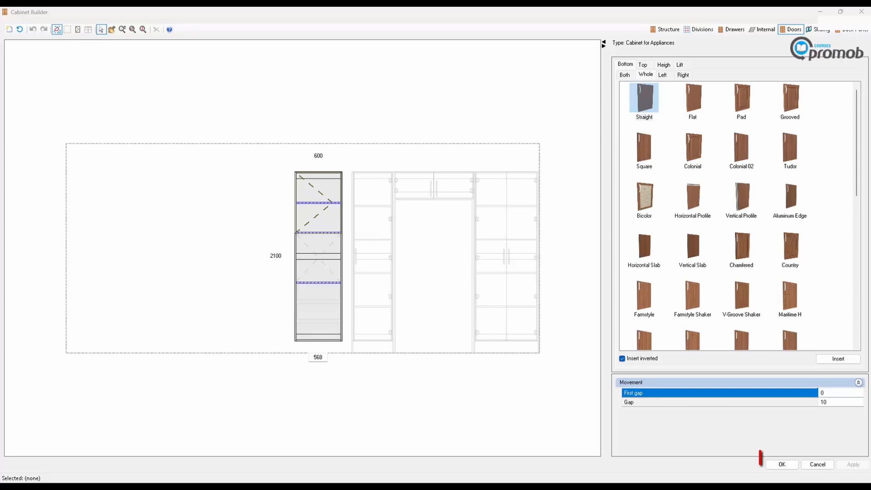
{"action": "left_click", "coordinate": [781, 464]}
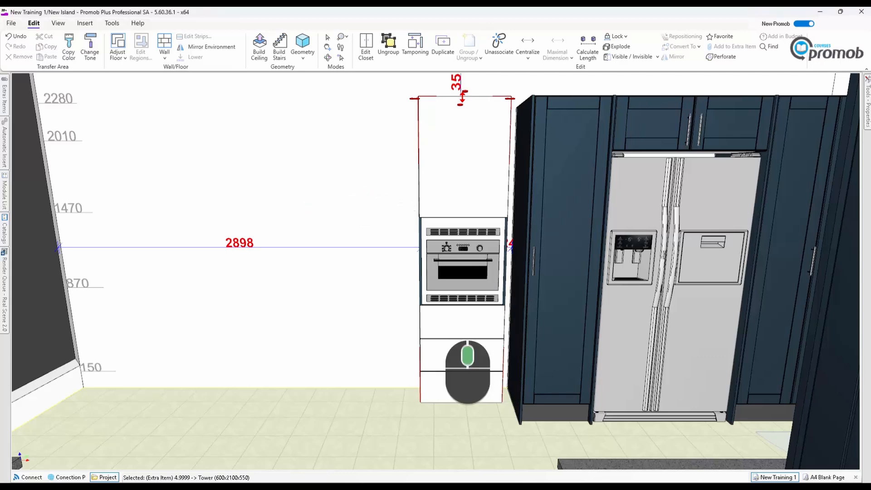
Step: Move the oven tower along the wall against the side panel of the neighbouring pantry
{"action": "middle_click_drag", "start_coordinate": [468, 373], "coordinate": [485, 379]}
{"action": "right_click", "coordinate": [484, 379]}
{"action": "left_click_drag", "start_coordinate": [484, 379], "coordinate": [546, 380]}
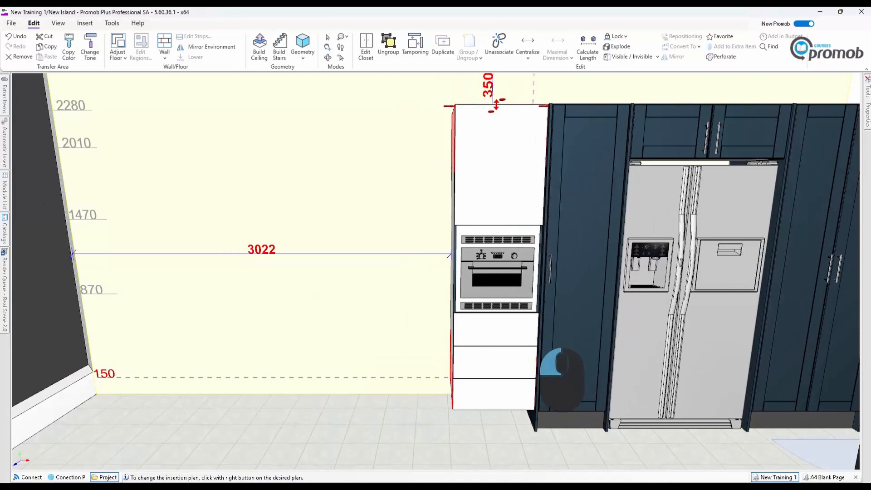
{"action": "right_click_drag", "start_coordinate": [520, 393], "coordinate": [514, 413]}
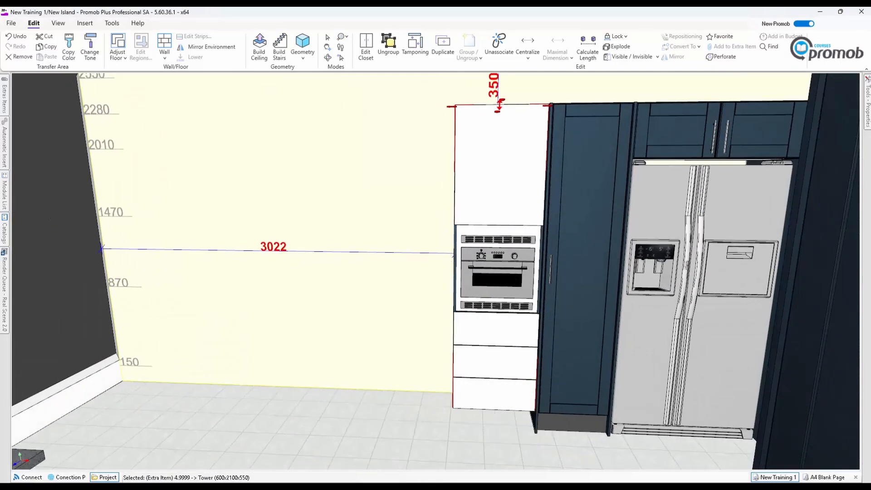
Step: Slide the oven tower away from the pantry, then copy the pantry's exposed side panel and delete the original
{"action": "left_click_drag", "start_coordinate": [517, 239], "coordinate": [473, 239]}
{"action": "left_click", "coordinate": [568, 233]}
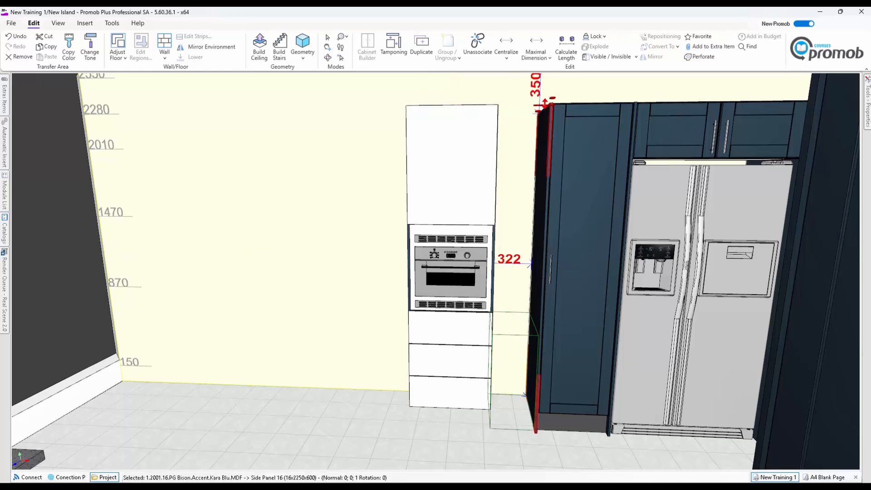
{"action": "right_click", "coordinate": [544, 204]}
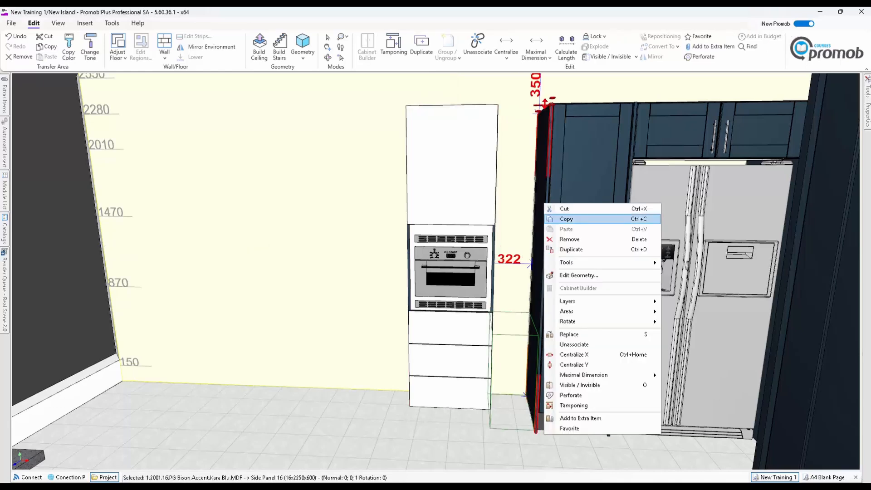
{"action": "left_click", "coordinate": [562, 219]}
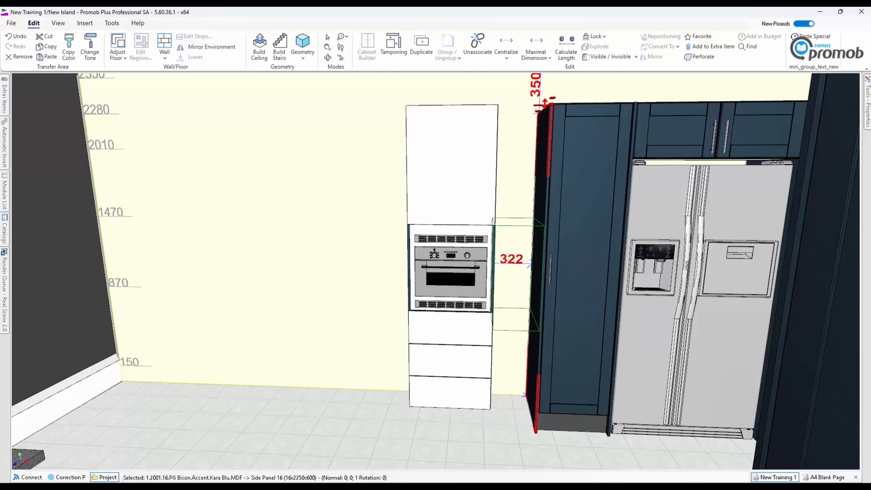
{"action": "key", "text": "Escape"}
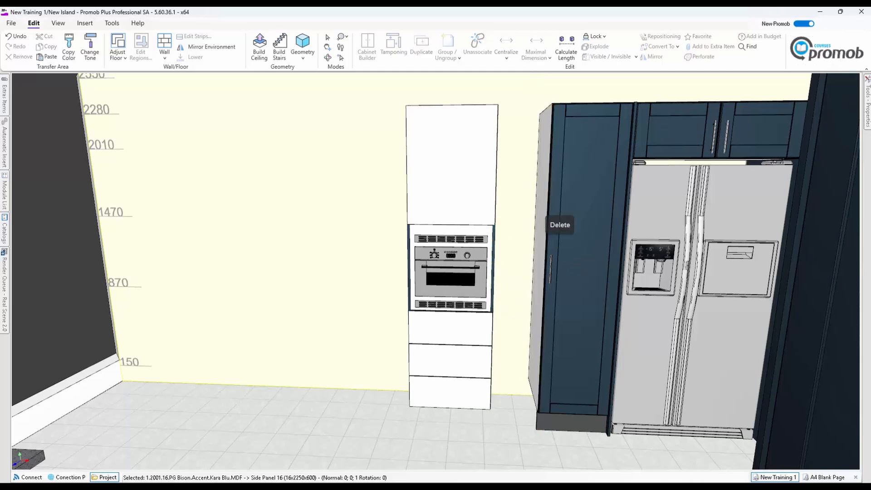
Step: Move the oven tower directly against the pantry and paste the copied side panel flush against the tower's outer side
{"action": "left_click_drag", "start_coordinate": [466, 213], "coordinate": [526, 214]}
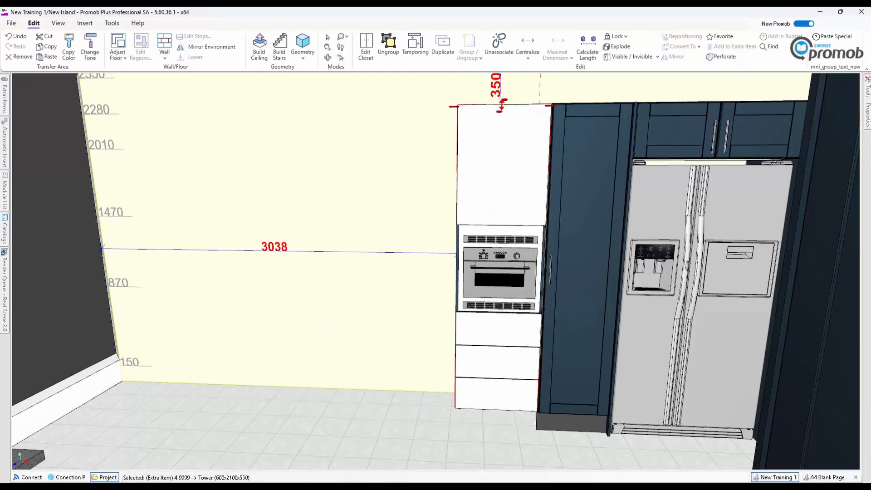
{"action": "right_click", "coordinate": [358, 199]}
{"action": "left_click", "coordinate": [388, 223]}
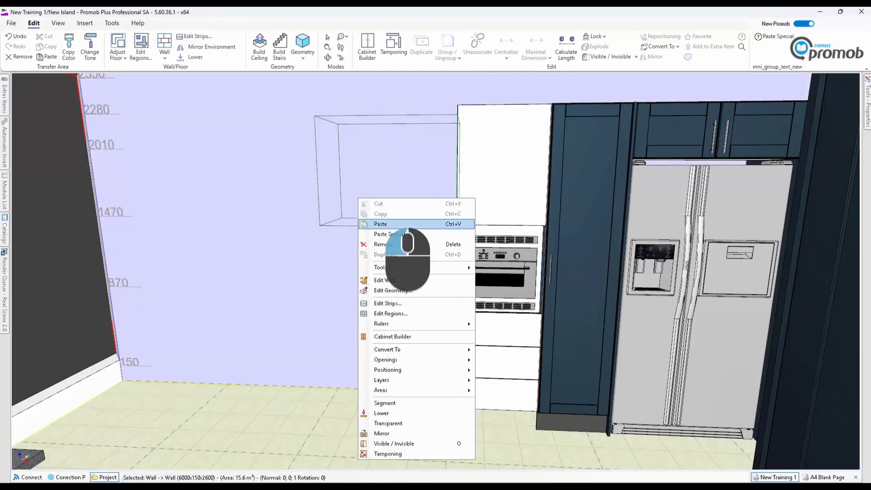
{"action": "left_click_drag", "start_coordinate": [348, 161], "coordinate": [473, 406]}
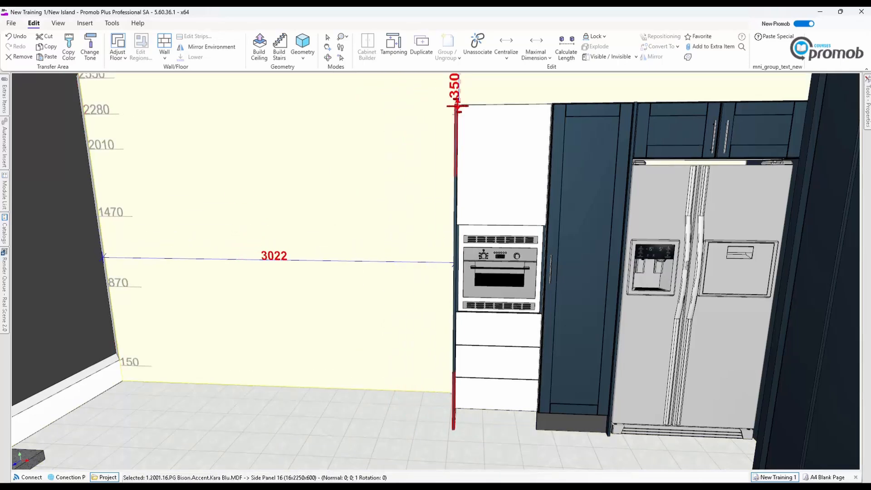
Step: Keep the tool properties permanently visible and display the models used by the oven tower alone
{"action": "scroll", "coordinate": [525, 299], "scroll_direction": "up", "scroll_amount": 6}
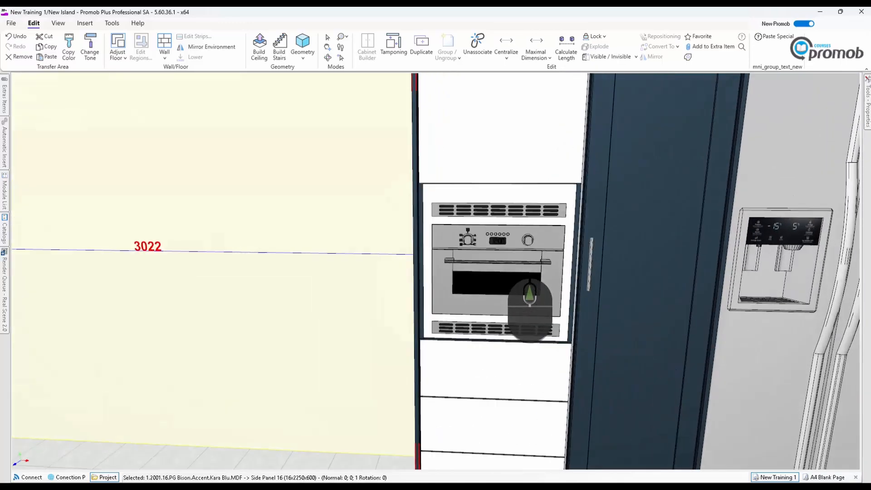
{"action": "scroll", "coordinate": [526, 299], "scroll_direction": "down", "scroll_amount": 5}
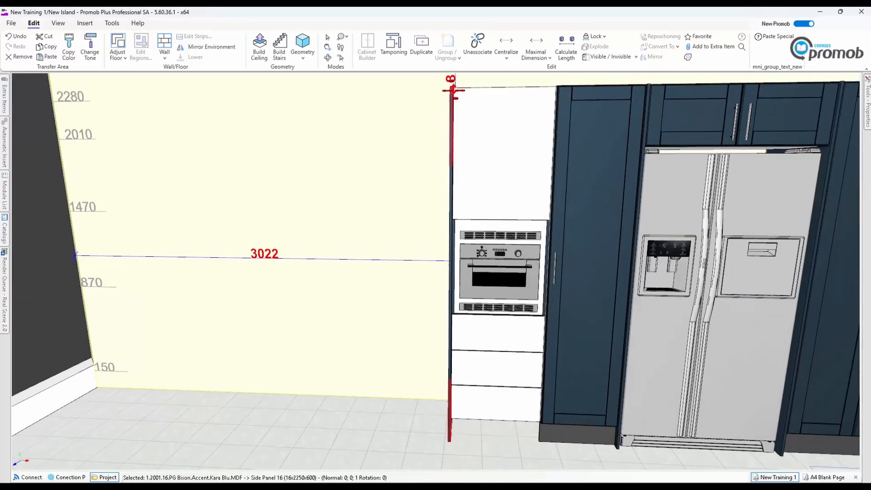
{"action": "mouse_move", "coordinate": [867, 103]}
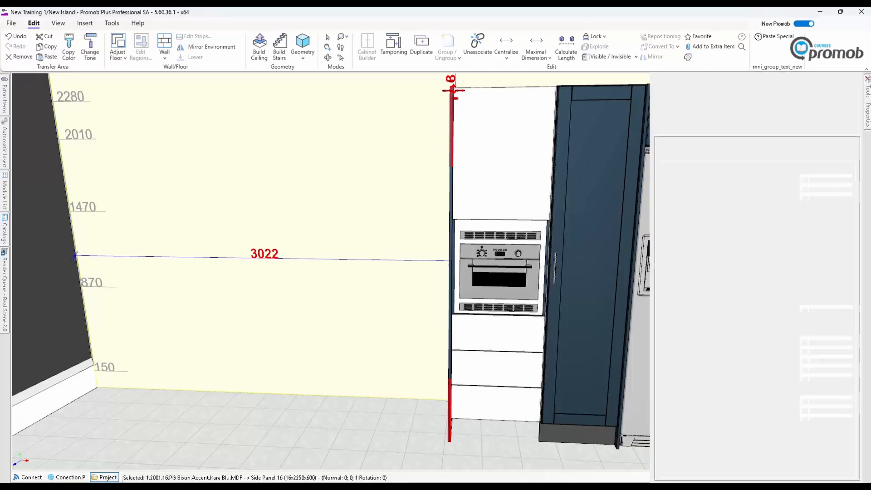
{"action": "left_click", "coordinate": [857, 76]}
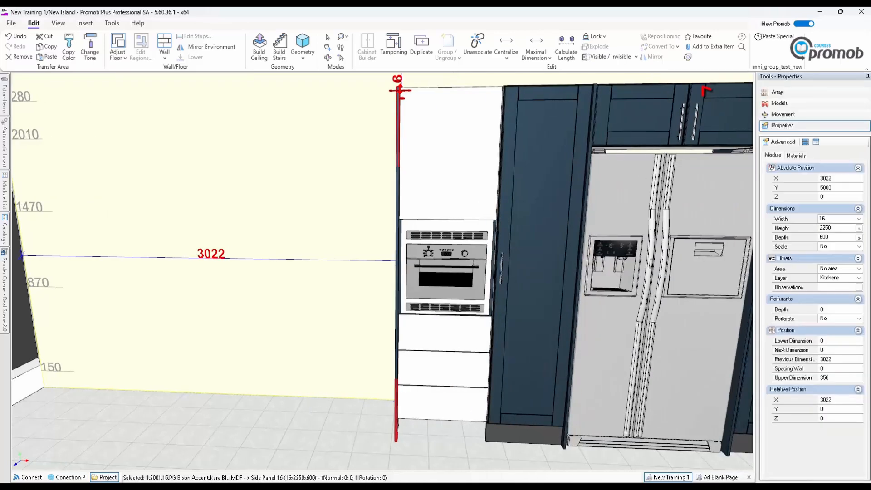
{"action": "left_click", "coordinate": [446, 163]}
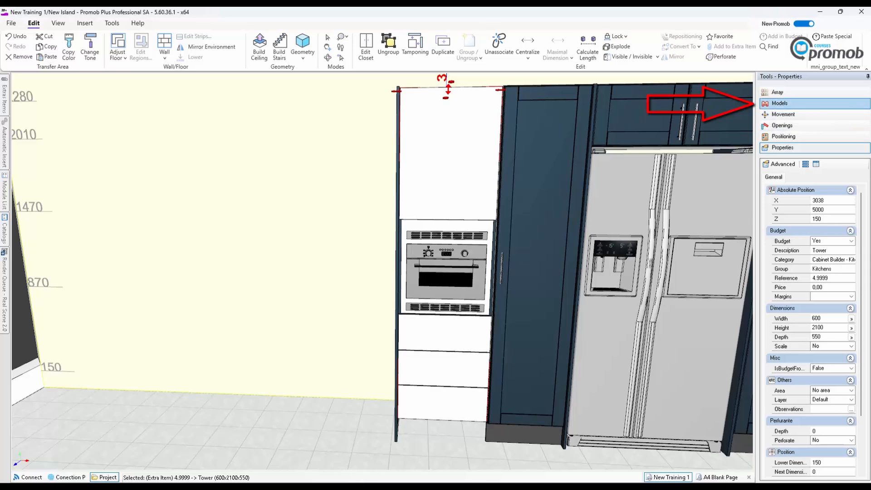
{"action": "left_click", "coordinate": [779, 103]}
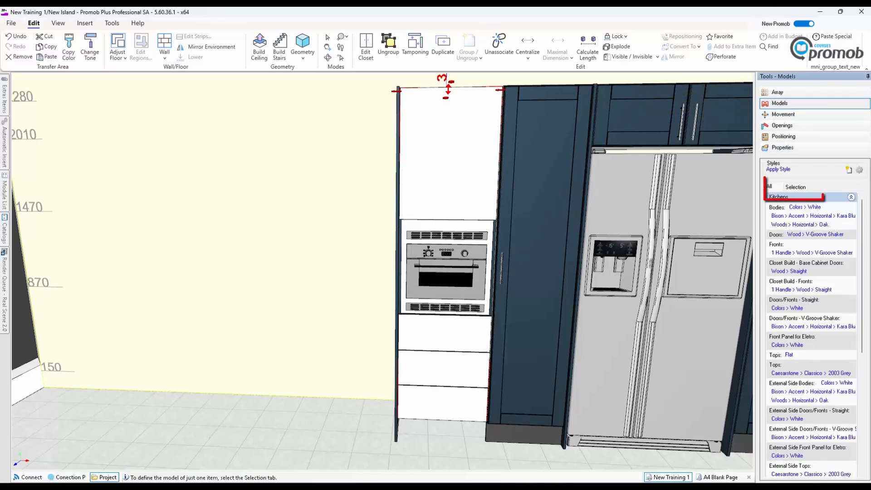
{"action": "left_click", "coordinate": [795, 187]}
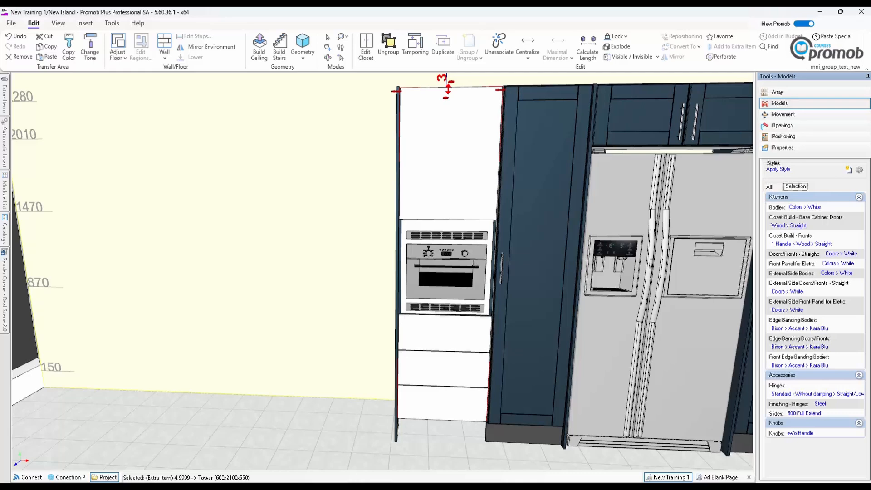
Step: Check the neighbouring pantry's door model and set the oven tower's Closet Build base cabinet doors to Wood, V-Groove Shaker
{"action": "left_click", "coordinate": [564, 256]}
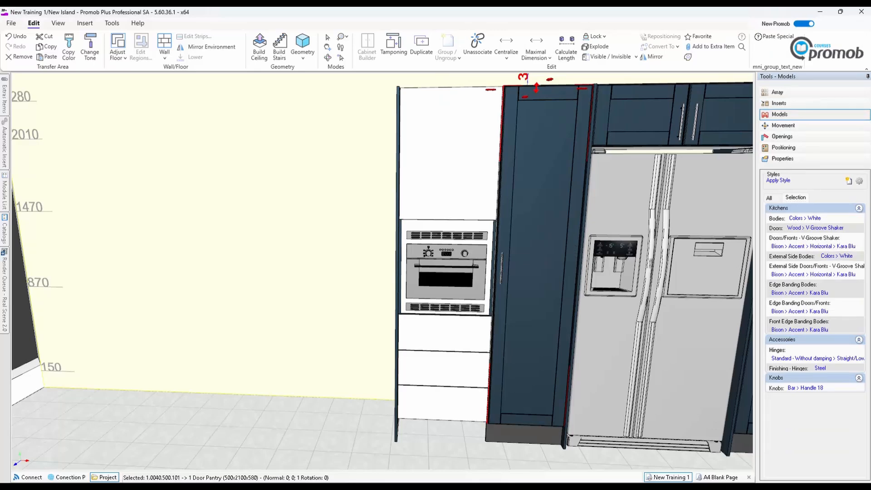
{"action": "left_click", "coordinate": [448, 181]}
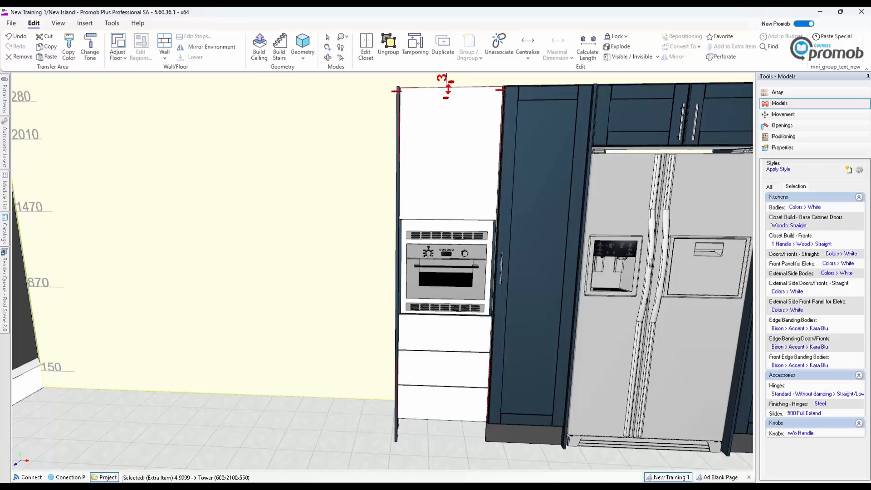
{"action": "left_click", "coordinate": [800, 226]}
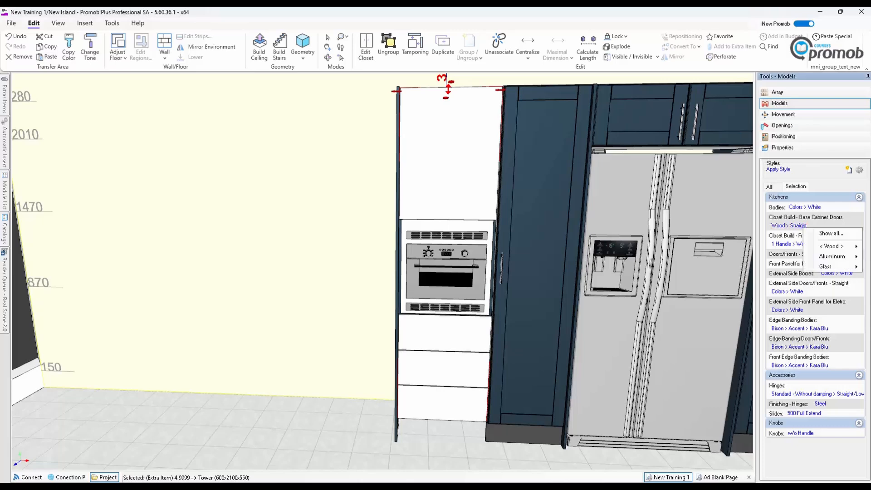
{"action": "left_click", "coordinate": [831, 233]}
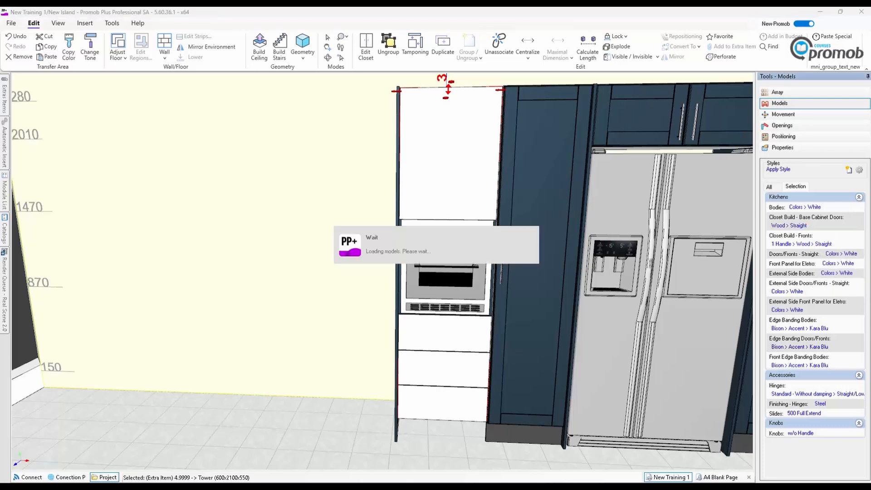
{"action": "scroll", "coordinate": [604, 268], "scroll_direction": "down", "scroll_amount": 5}
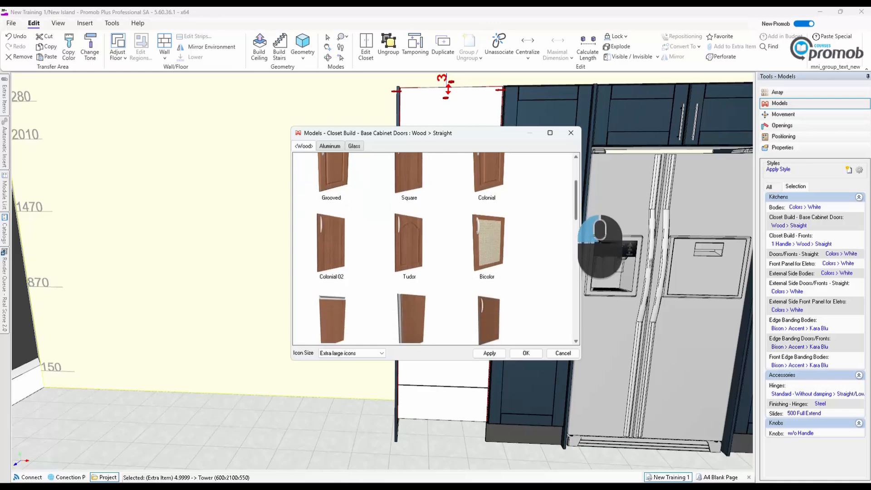
{"action": "scroll", "coordinate": [604, 268], "scroll_direction": "down", "scroll_amount": 2}
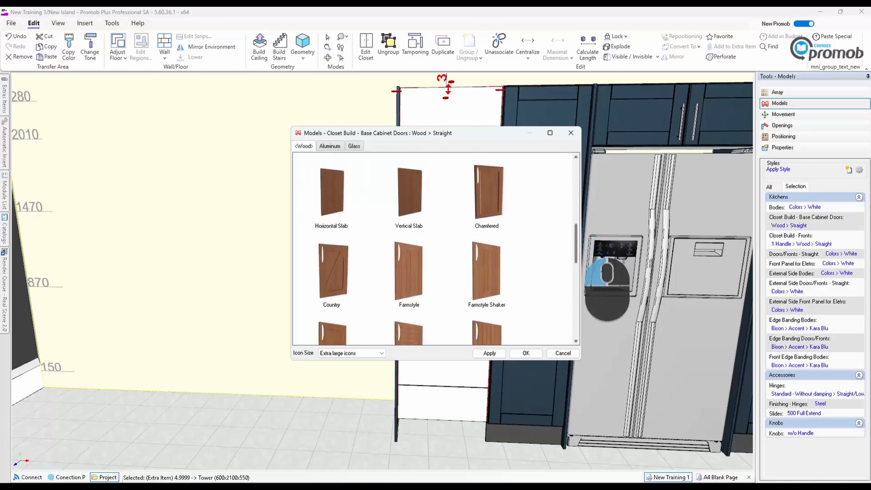
{"action": "scroll", "coordinate": [607, 273], "scroll_direction": "down", "scroll_amount": 2}
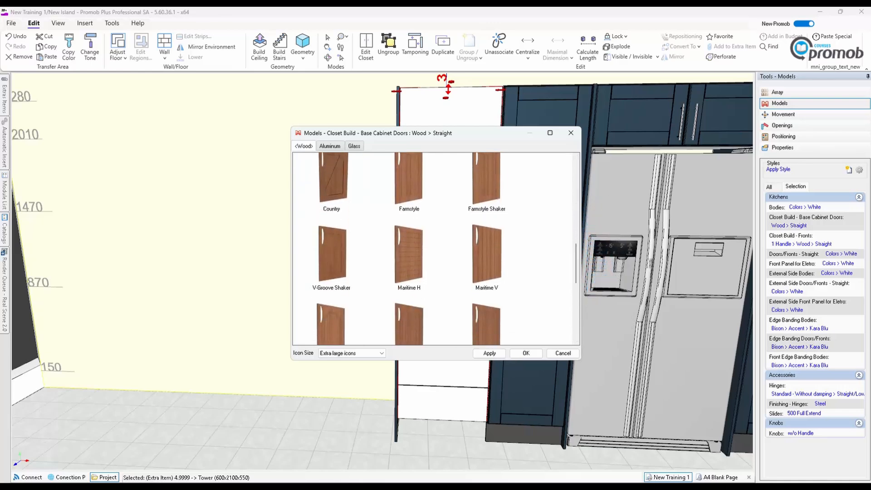
{"action": "left_click", "coordinate": [340, 253]}
{"action": "left_click", "coordinate": [489, 354]}
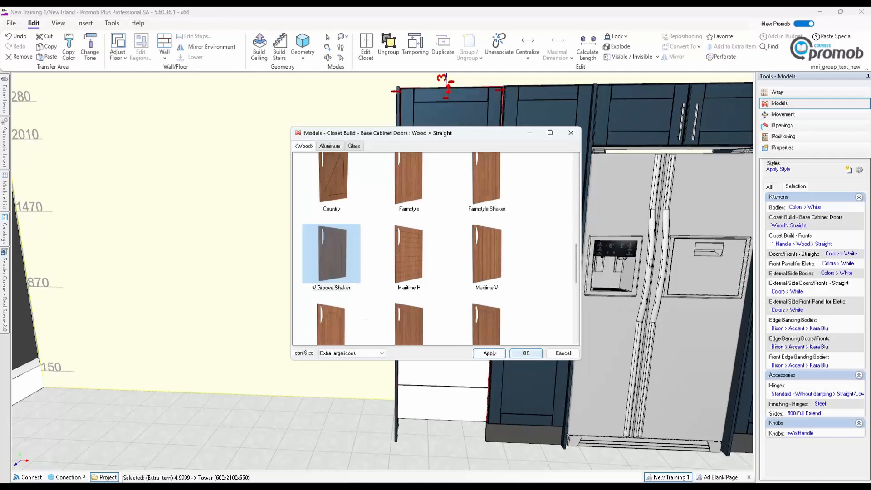
{"action": "left_click", "coordinate": [525, 354]}
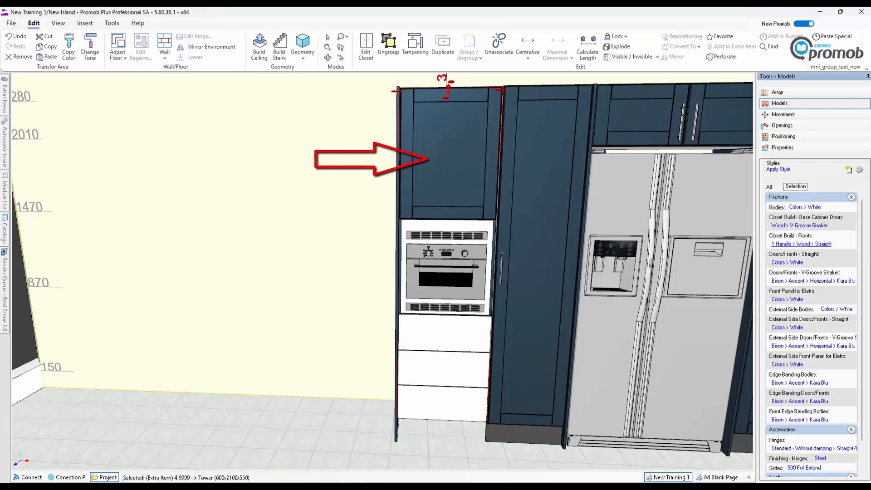
Step: Set the oven tower's Closet Build fronts to the 1 Handle, Wood, V-Groove Shaker model
{"action": "left_click", "coordinate": [808, 244]}
{"action": "left_click", "coordinate": [837, 249]}
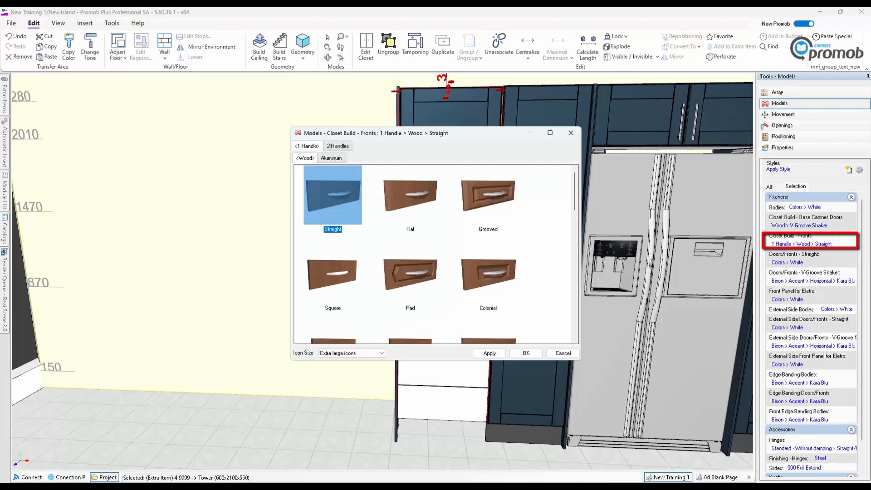
{"action": "scroll", "coordinate": [605, 267], "scroll_direction": "down", "scroll_amount": 4}
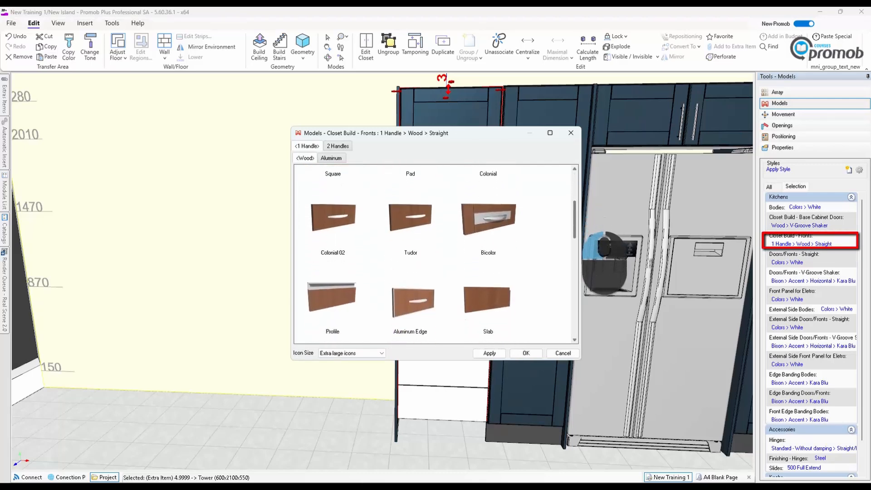
{"action": "scroll", "coordinate": [604, 267], "scroll_direction": "down", "scroll_amount": 3}
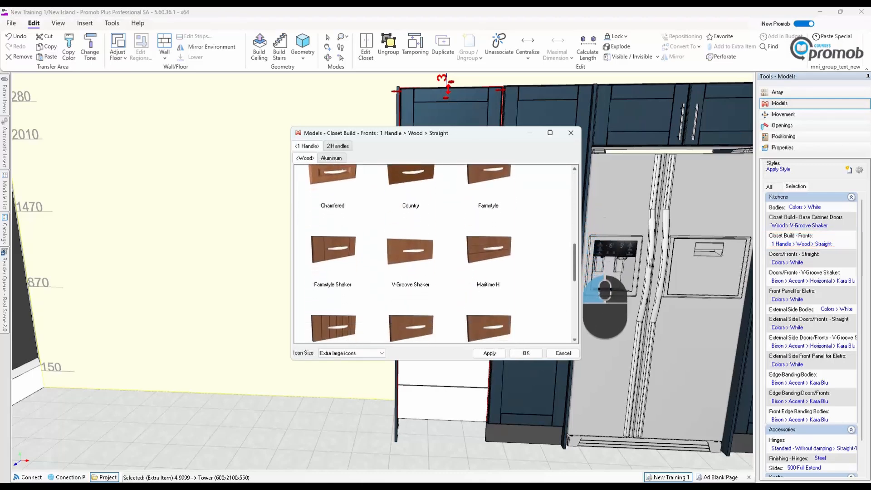
{"action": "left_click", "coordinate": [411, 254]}
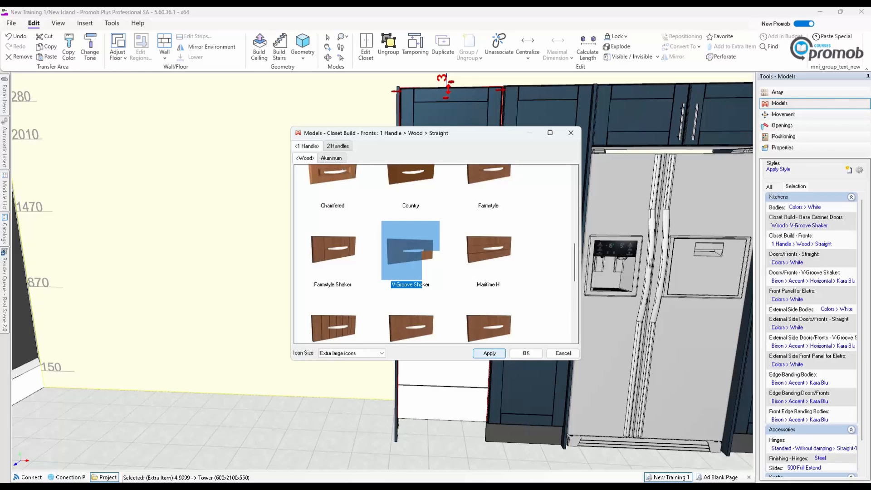
{"action": "left_click", "coordinate": [490, 353]}
{"action": "left_click", "coordinate": [526, 352]}
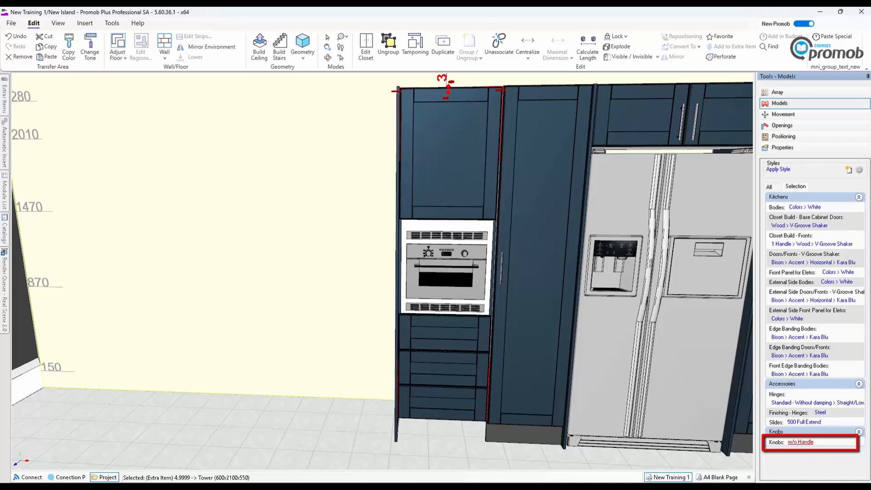
Step: Set the oven tower's knobs to the bar model Handle 18
{"action": "left_click", "coordinate": [799, 442]}
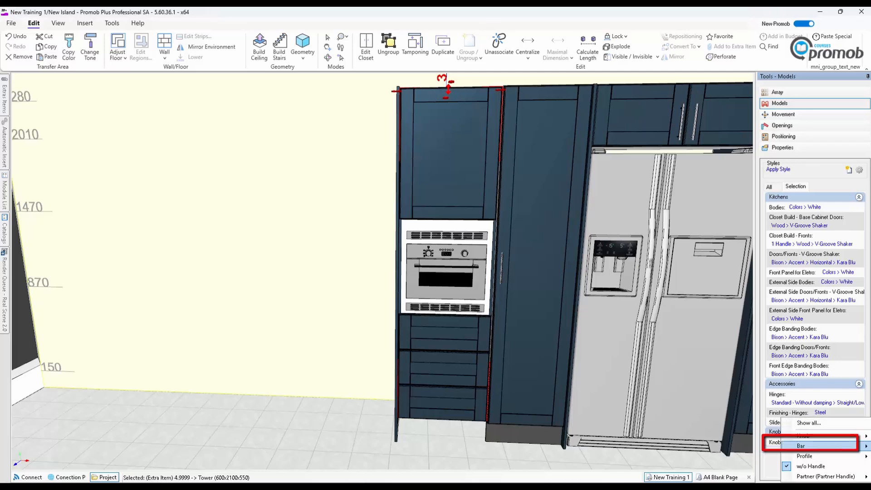
{"action": "left_click", "coordinate": [800, 445]}
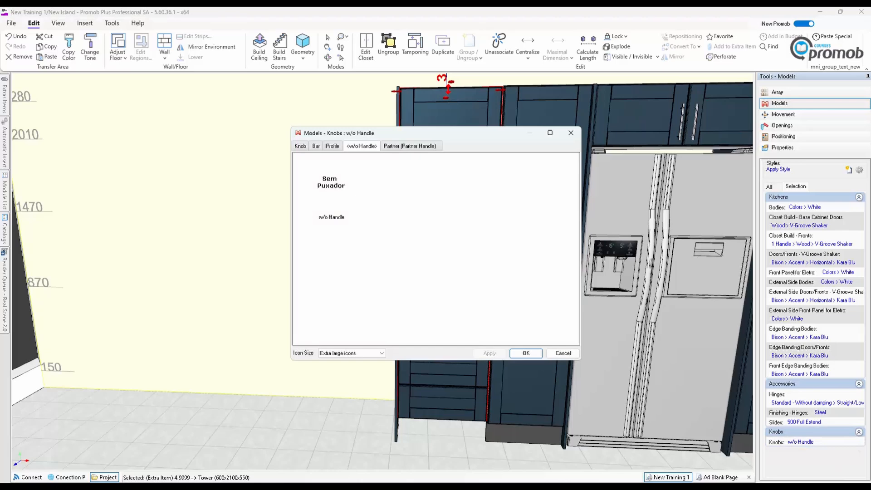
{"action": "left_click", "coordinate": [316, 146]}
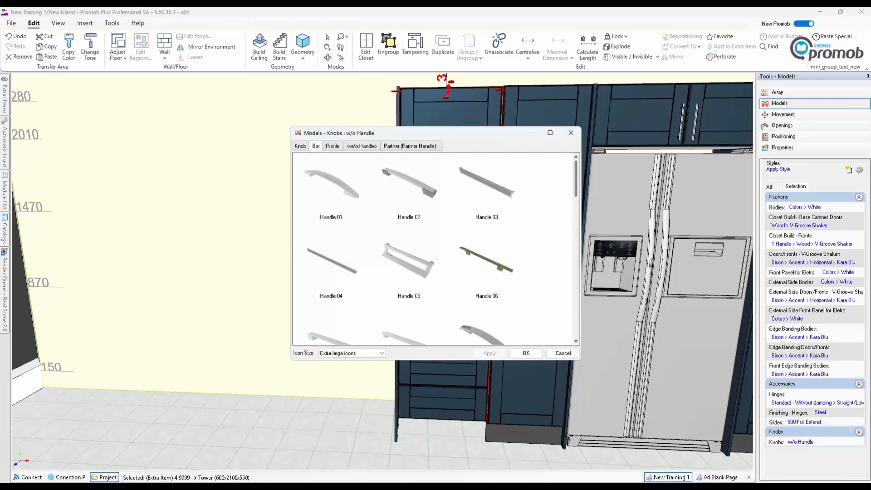
{"action": "scroll", "coordinate": [604, 245], "scroll_direction": "down", "scroll_amount": 4}
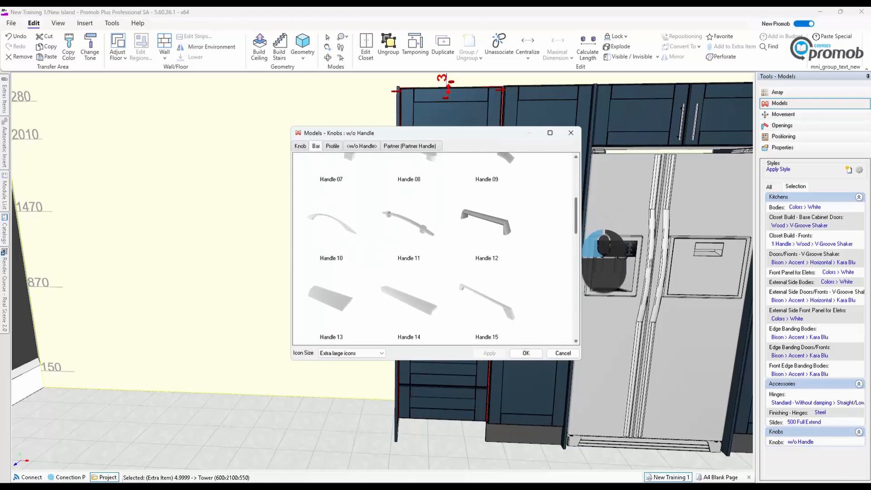
{"action": "scroll", "coordinate": [605, 261], "scroll_direction": "down", "scroll_amount": 3}
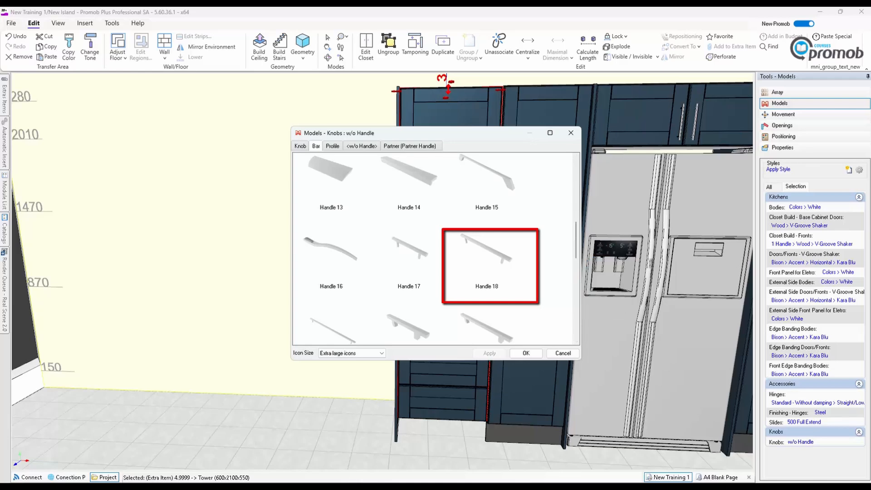
{"action": "left_click", "coordinate": [486, 253]}
{"action": "left_click", "coordinate": [489, 353]}
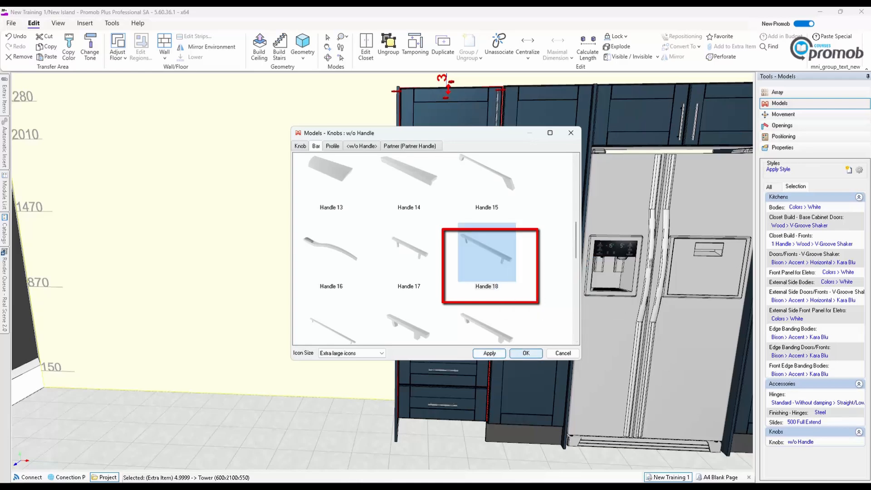
{"action": "left_click", "coordinate": [525, 353]}
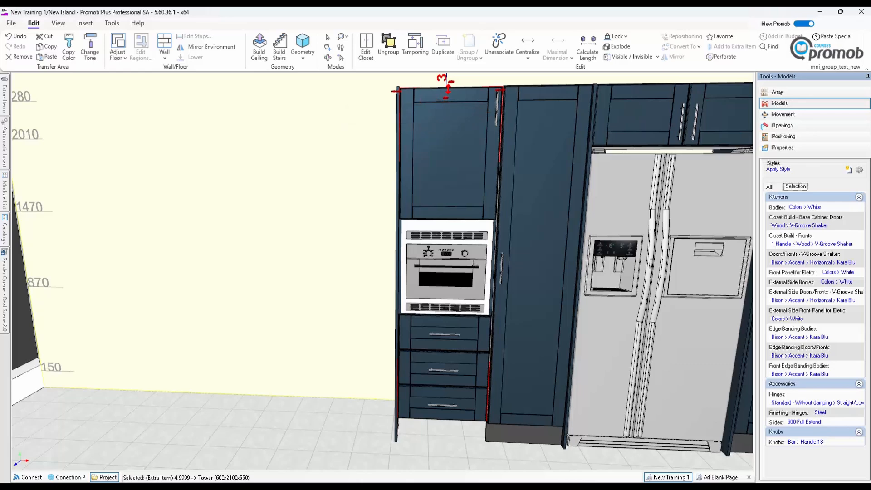
Step: Reposition the handle on the tower's upper door to its lower right corner, position option Vertical 07
{"action": "left_click", "coordinate": [450, 154]}
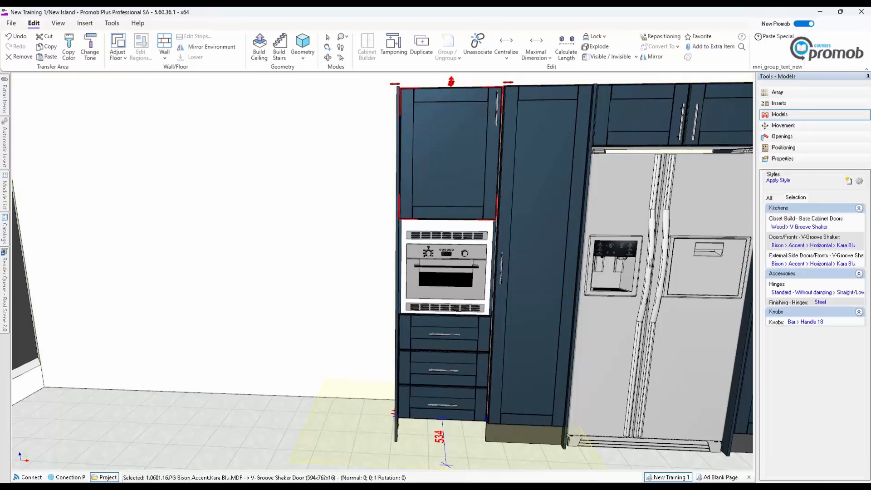
{"action": "left_click", "coordinate": [784, 147]}
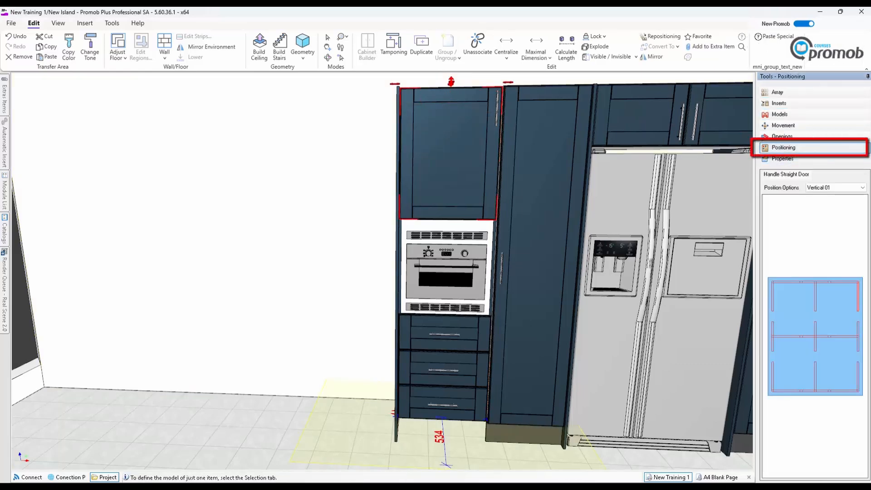
{"action": "left_click", "coordinate": [857, 376]}
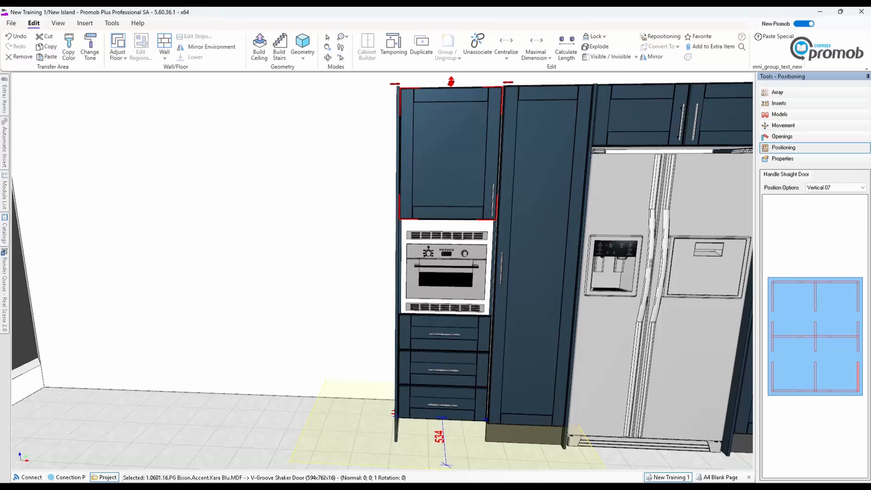
Step: Delete the ventilated oven and its cut-out front panel, leaving the tower's appliance niche open
{"action": "left_click", "coordinate": [466, 288]}
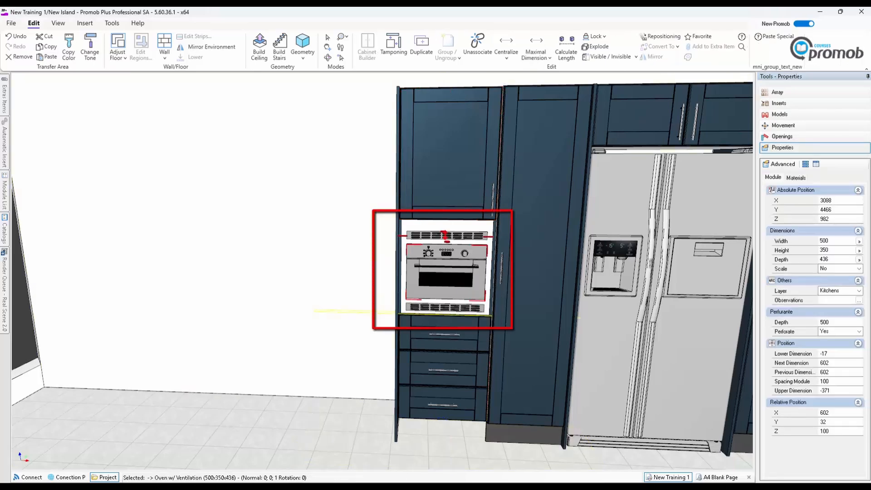
{"action": "key", "text": "Delete"}
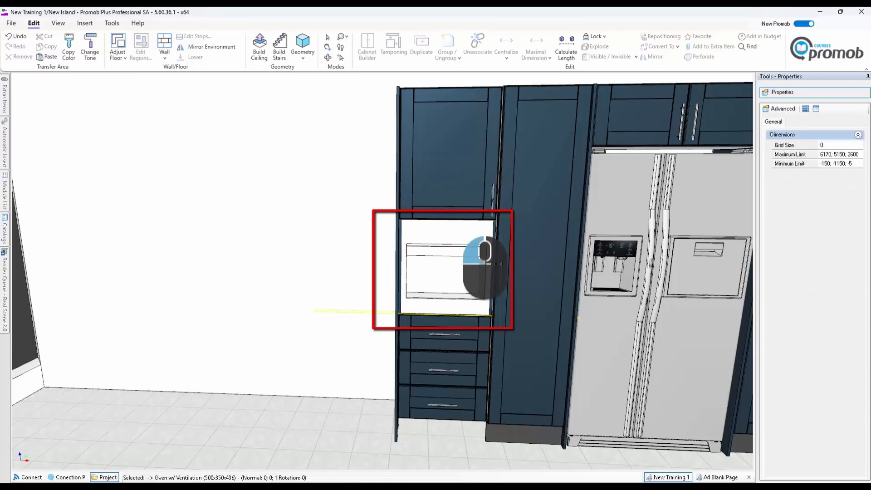
{"action": "left_click", "coordinate": [484, 267]}
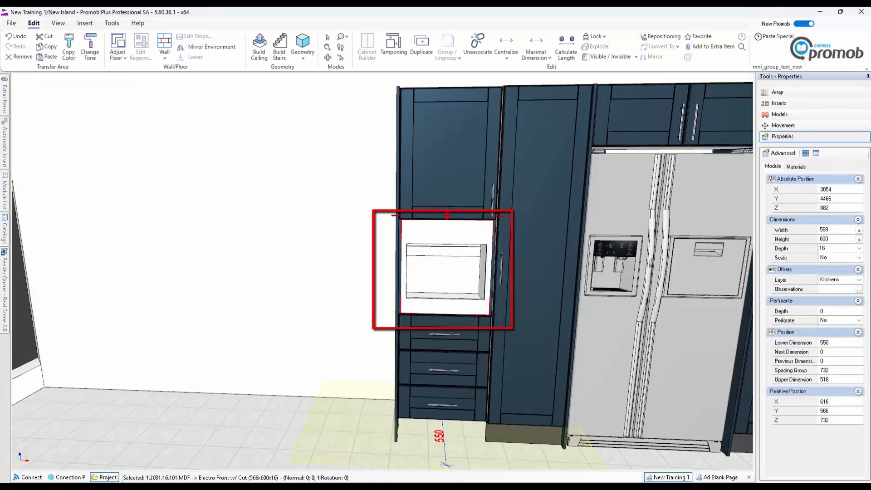
{"action": "key", "text": "Delete"}
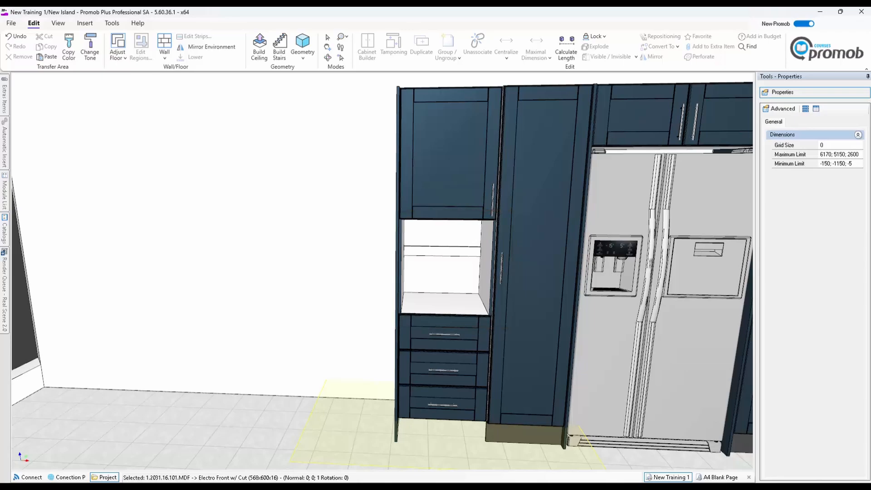
Step: Check the neighbouring pantry's depth and set the oven tower's depth to 580 to match
{"action": "middle_click_drag", "start_coordinate": [459, 213], "coordinate": [569, 285]}
{"action": "middle_click_drag", "start_coordinate": [478, 175], "coordinate": [478, 255]}
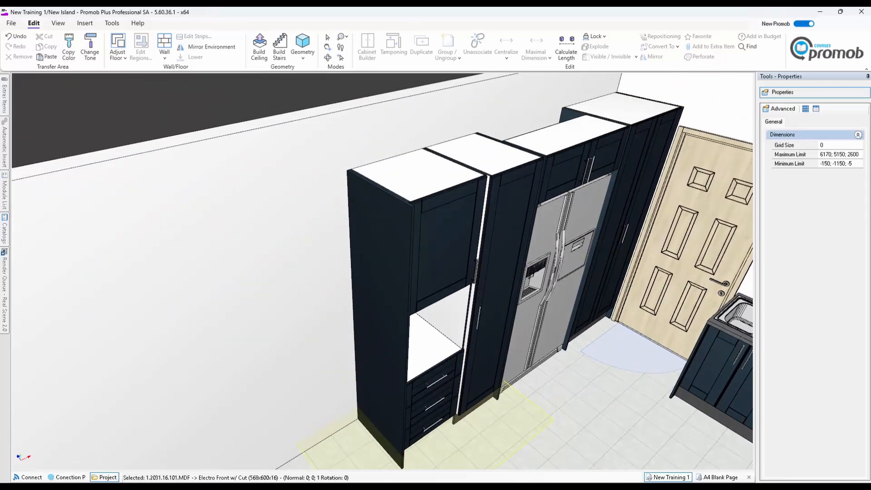
{"action": "left_click", "coordinate": [504, 245]}
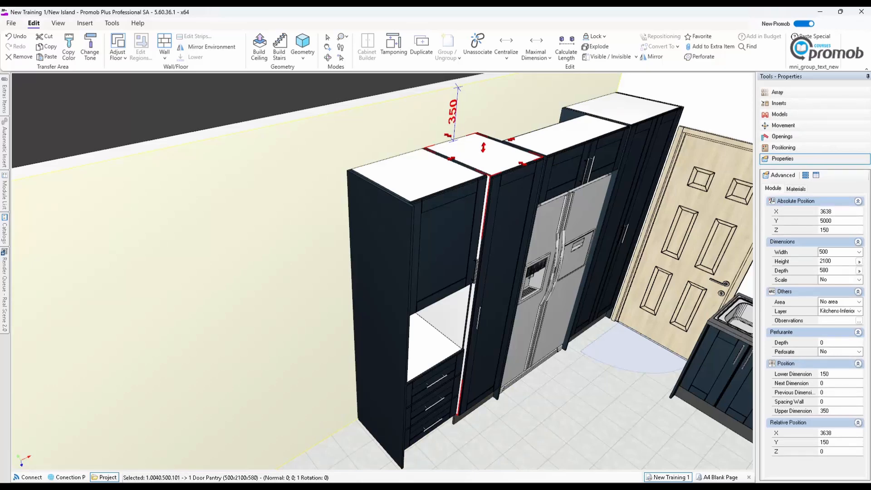
{"action": "left_click", "coordinate": [442, 244]}
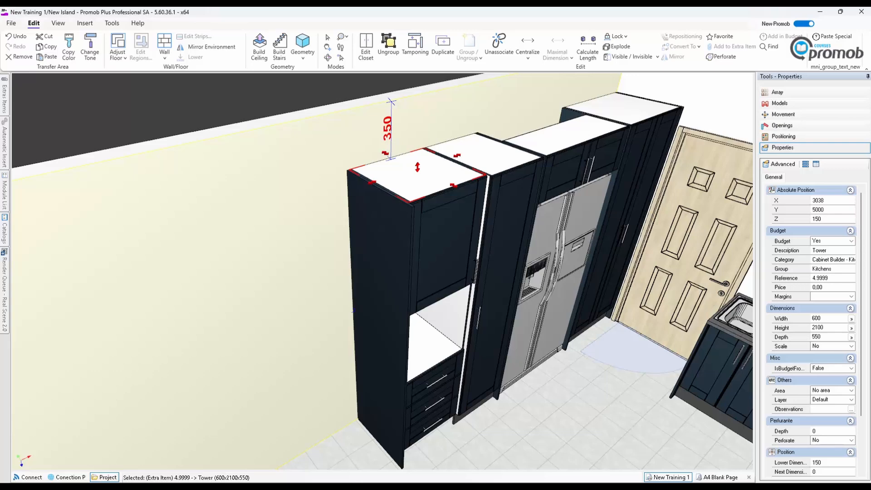
{"action": "double_click", "coordinate": [816, 337]}
{"action": "type", "text": "580"}
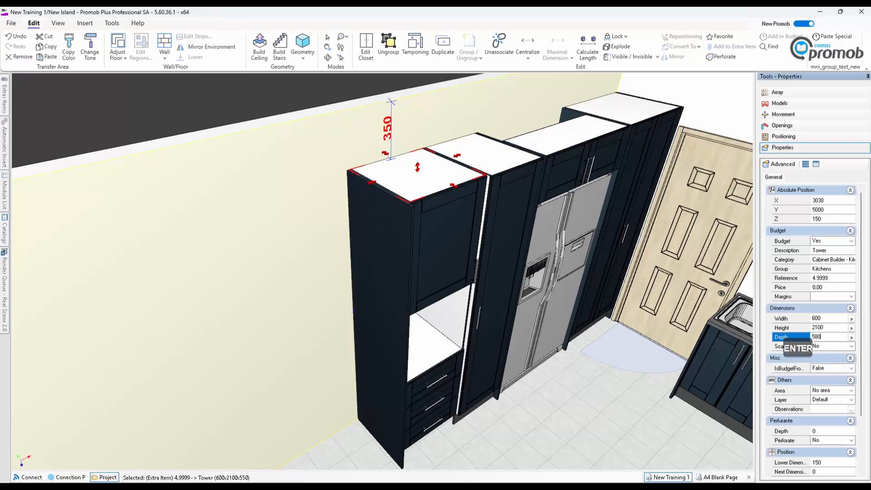
{"action": "key", "text": "Return"}
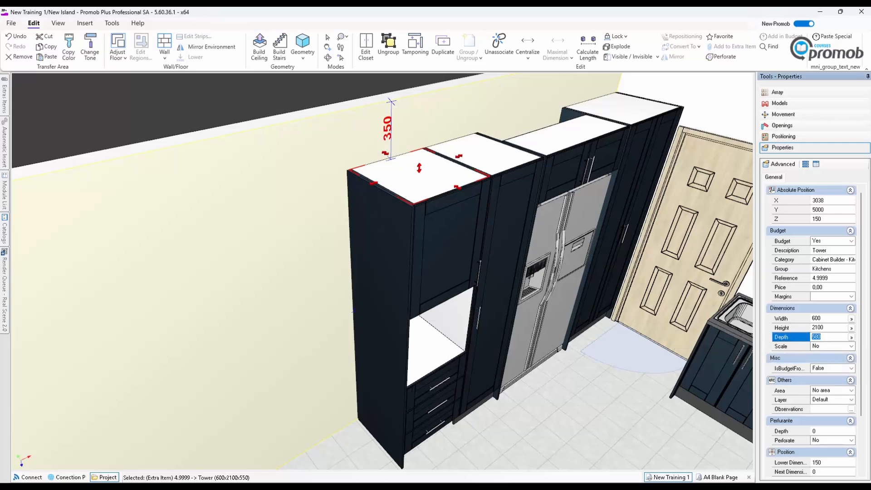
{"action": "left_click", "coordinate": [820, 337]}
{"action": "middle_click_drag", "start_coordinate": [455, 257], "coordinate": [369, 206]}
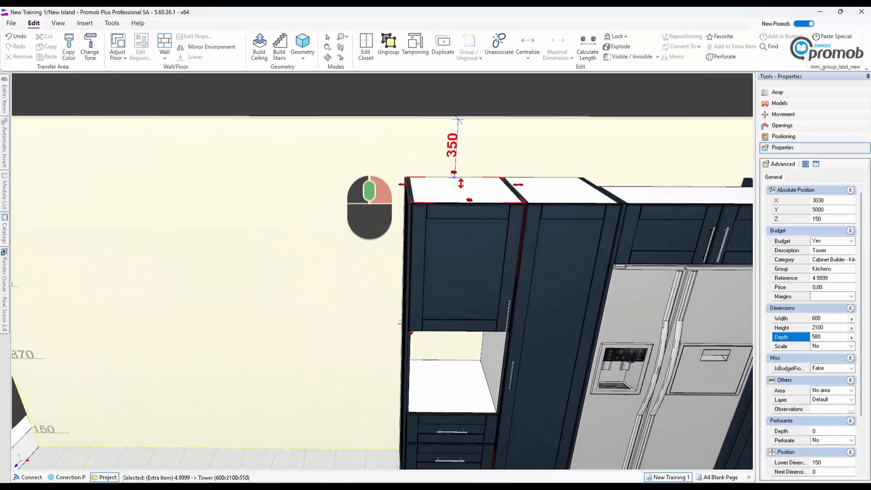
{"action": "middle_click_drag", "start_coordinate": [472, 266], "coordinate": [420, 187]}
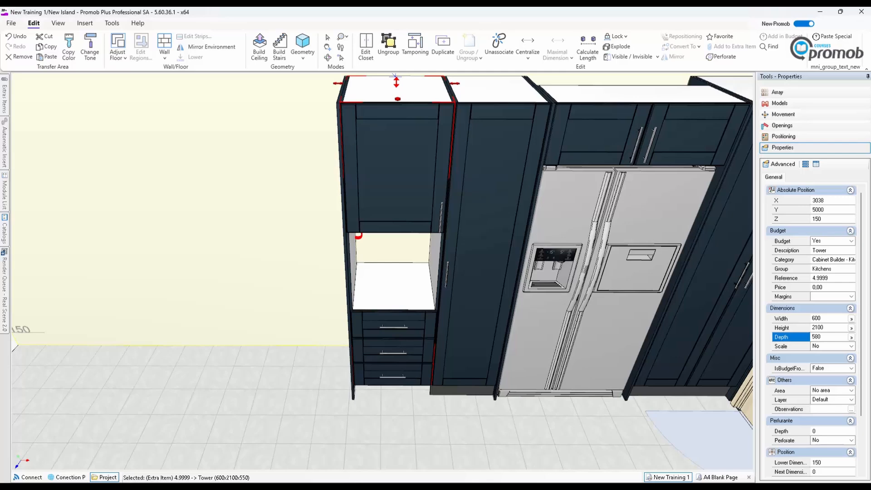
{"action": "right_click", "coordinate": [410, 178]}
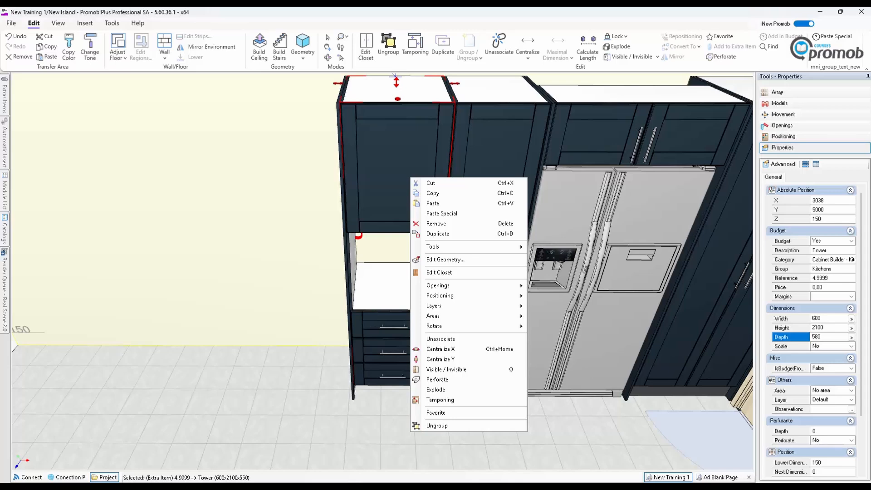
{"action": "left_click", "coordinate": [406, 407]}
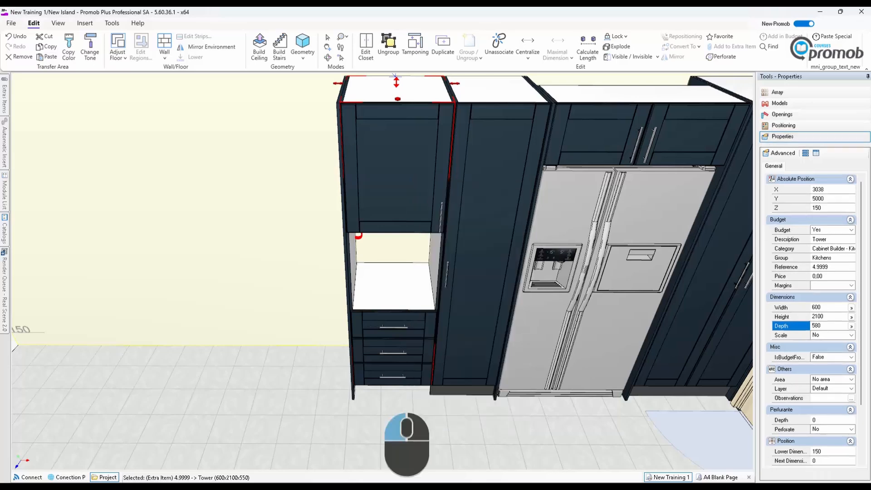
Step: Stretch the pantry's kick plate beneath the oven tower up to its outer side panel, for a width of 1100
{"action": "scroll", "coordinate": [409, 407], "scroll_direction": "up", "scroll_amount": 3}
{"action": "scroll", "coordinate": [436, 426], "scroll_direction": "up", "scroll_amount": 2}
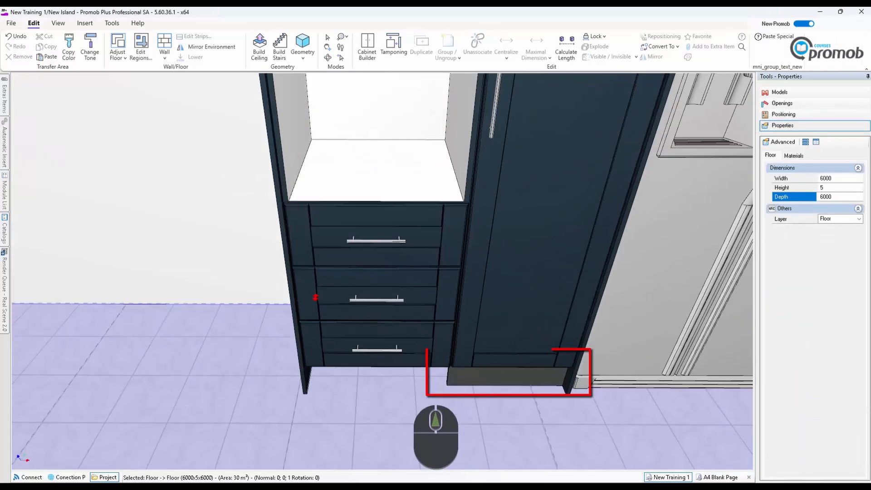
{"action": "scroll", "coordinate": [442, 405], "scroll_direction": "up", "scroll_amount": 2}
{"action": "left_click", "coordinate": [448, 352]}
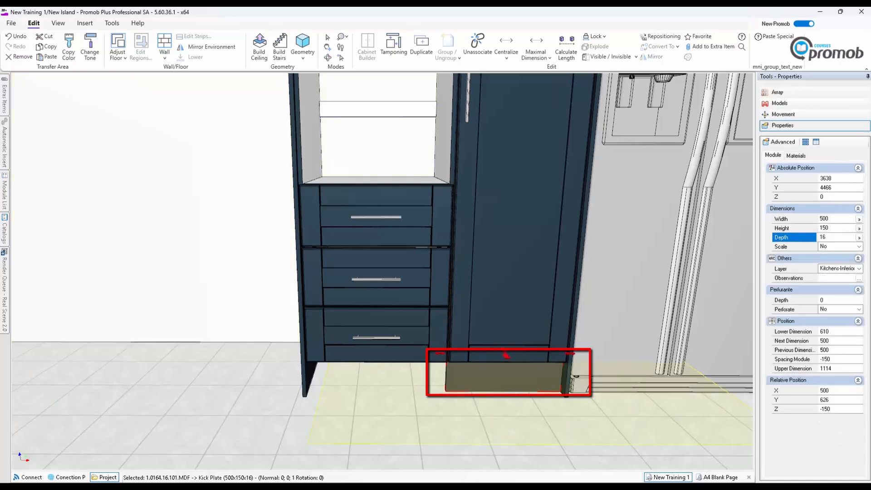
{"action": "left_click_drag", "start_coordinate": [448, 353], "coordinate": [300, 353]}
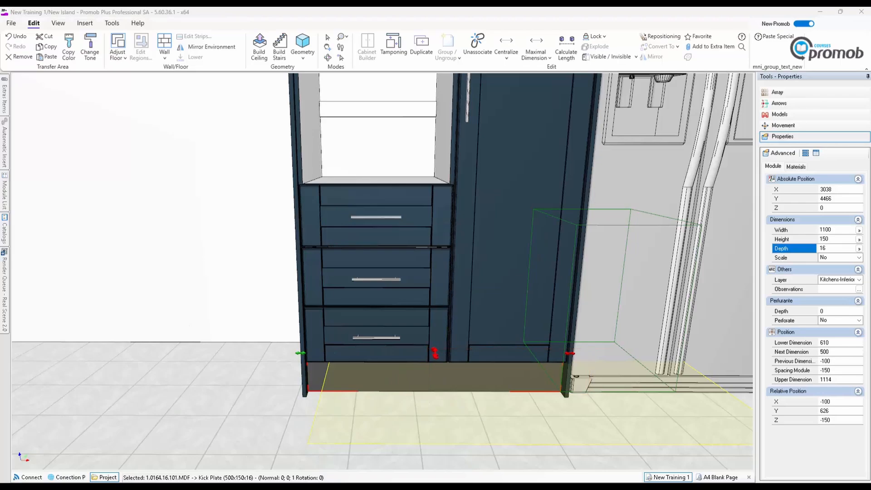
Step: Show the Decore collection in the module catalogs
{"action": "middle_click_drag", "start_coordinate": [366, 372], "coordinate": [389, 445]}
{"action": "middle_click_drag", "start_coordinate": [300, 386], "coordinate": [398, 423]}
{"action": "middle_click_drag", "start_coordinate": [486, 381], "coordinate": [407, 427]}
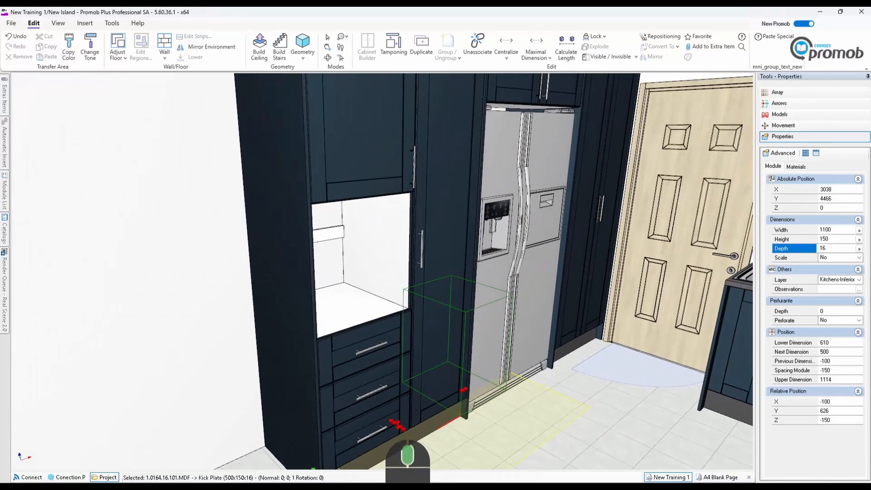
{"action": "middle_click_drag", "start_coordinate": [535, 457], "coordinate": [457, 461]}
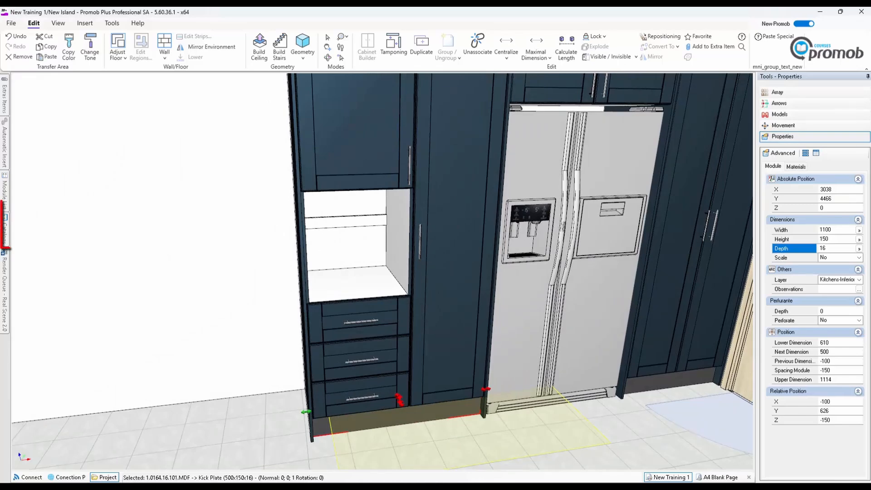
{"action": "left_click", "coordinate": [5, 231]}
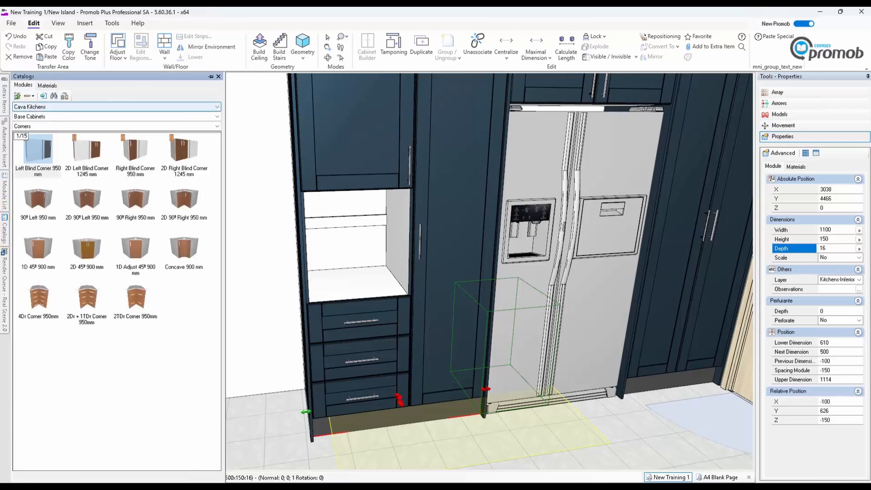
{"action": "left_click", "coordinate": [117, 107]}
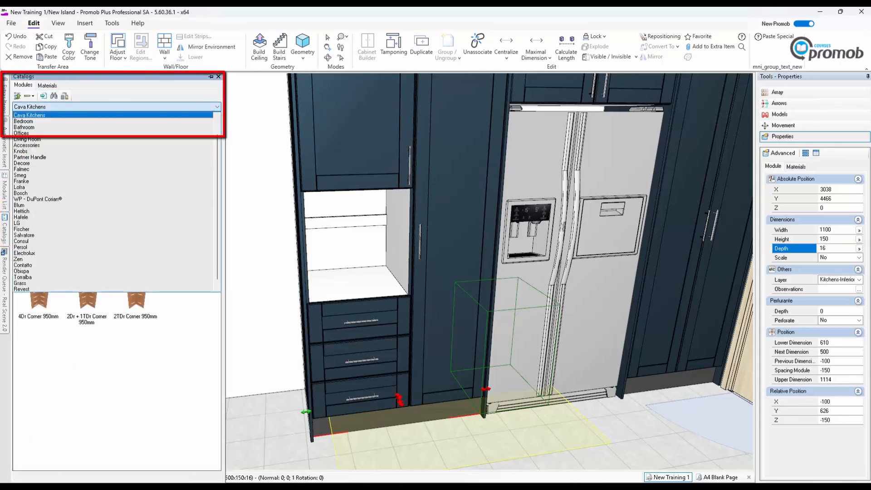
{"action": "left_click", "coordinate": [113, 163]}
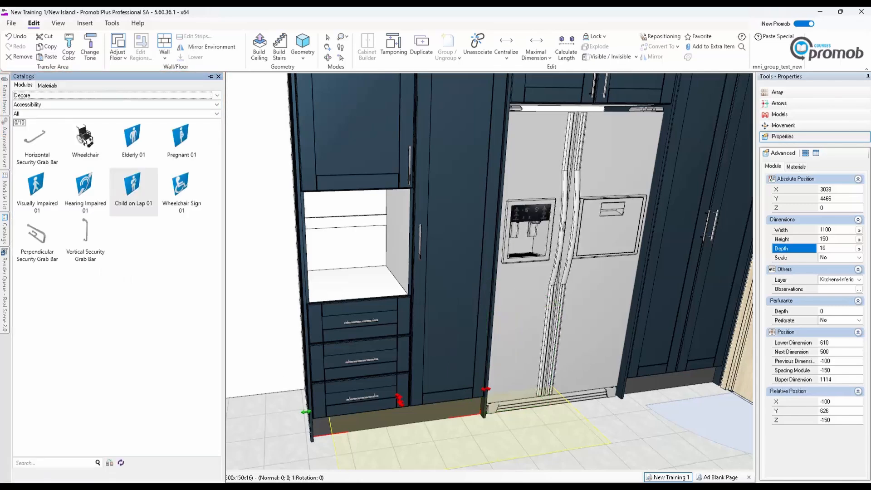
Step: Narrow the Decore catalog to the Kitchens category and its Home Appliances group
{"action": "left_click", "coordinate": [217, 104]}
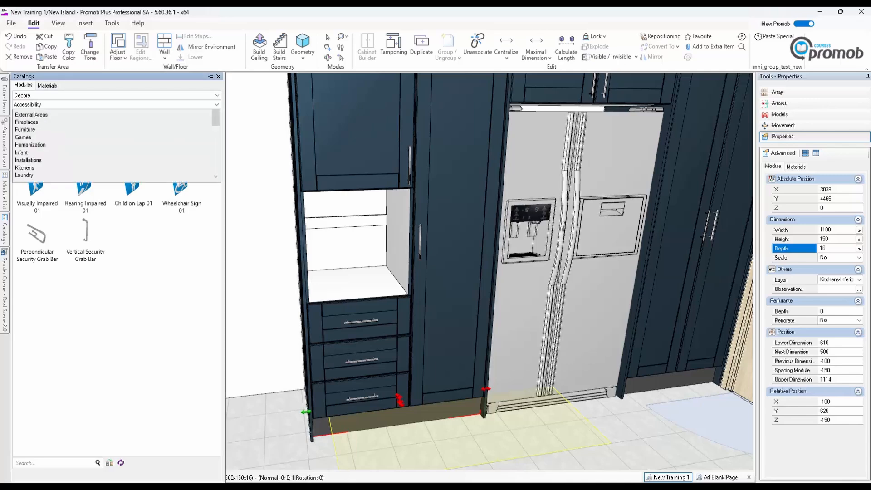
{"action": "scroll", "coordinate": [200, 267], "scroll_direction": "down", "scroll_amount": 1}
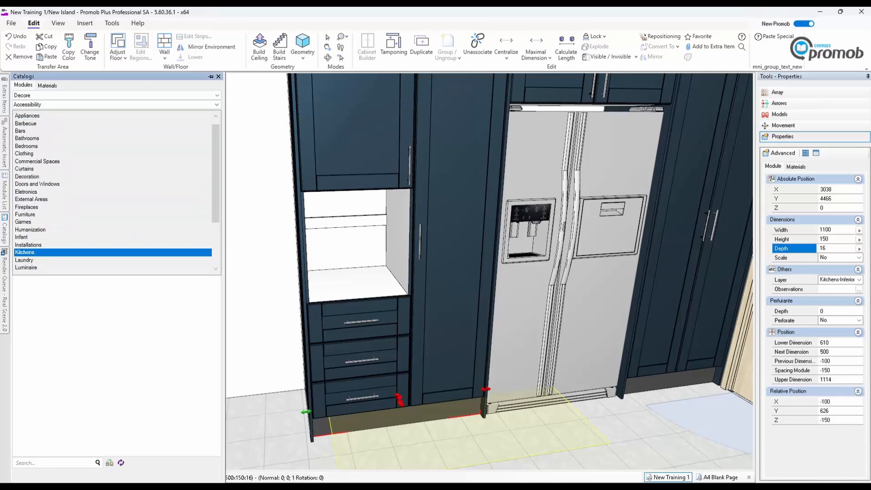
{"action": "left_click", "coordinate": [55, 252]}
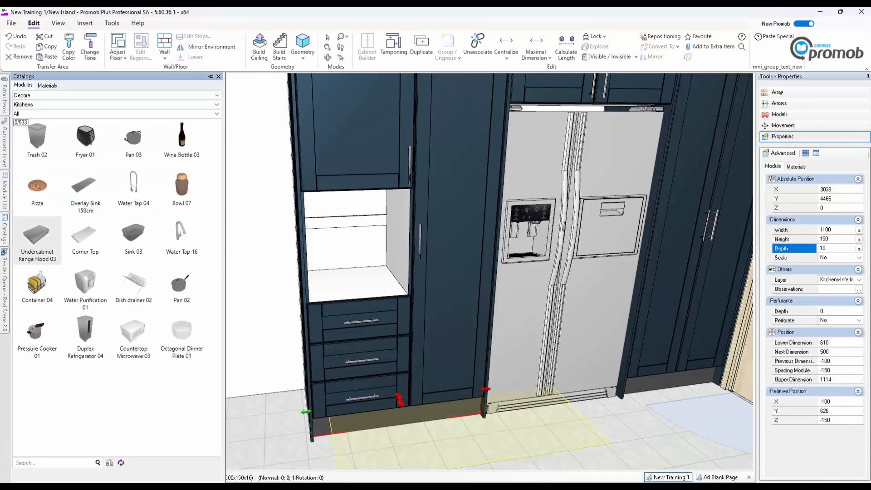
{"action": "left_click", "coordinate": [217, 113]}
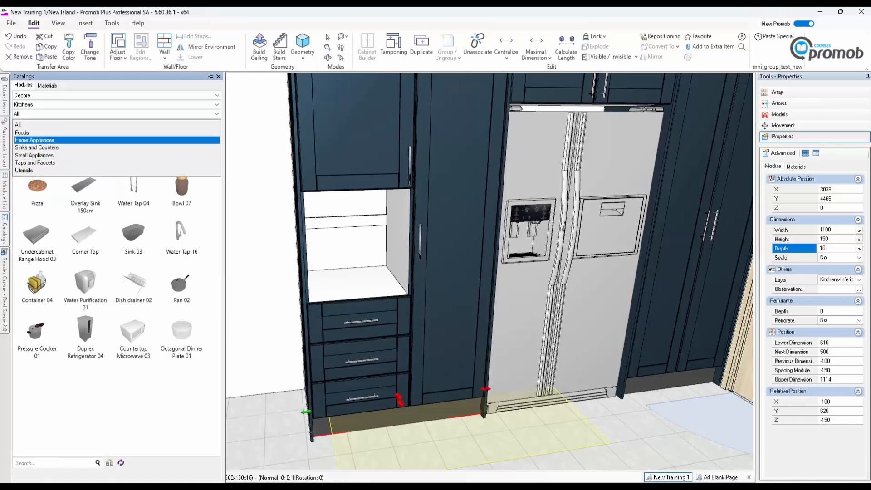
{"action": "left_click", "coordinate": [82, 140]}
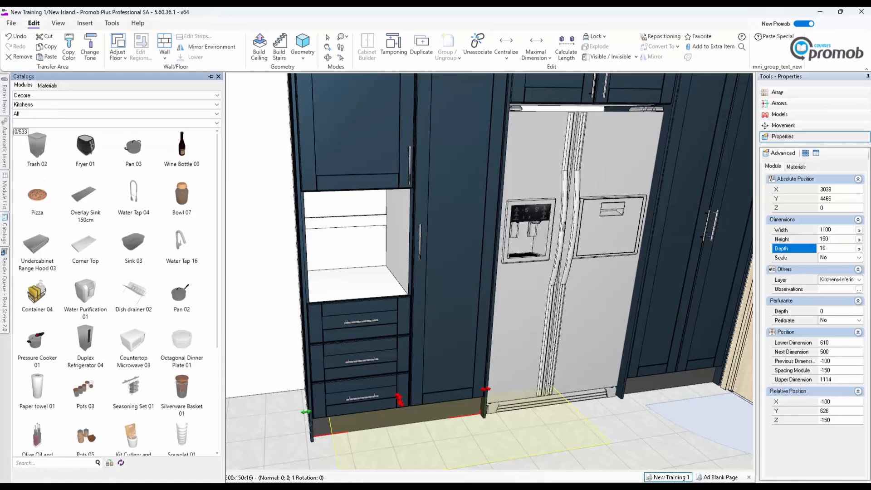
{"action": "left_click", "coordinate": [217, 114]}
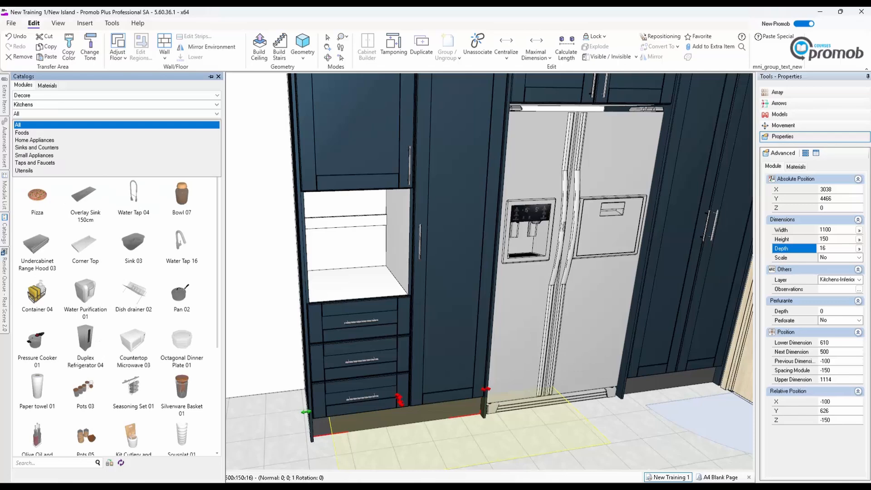
{"action": "left_click", "coordinate": [82, 140]}
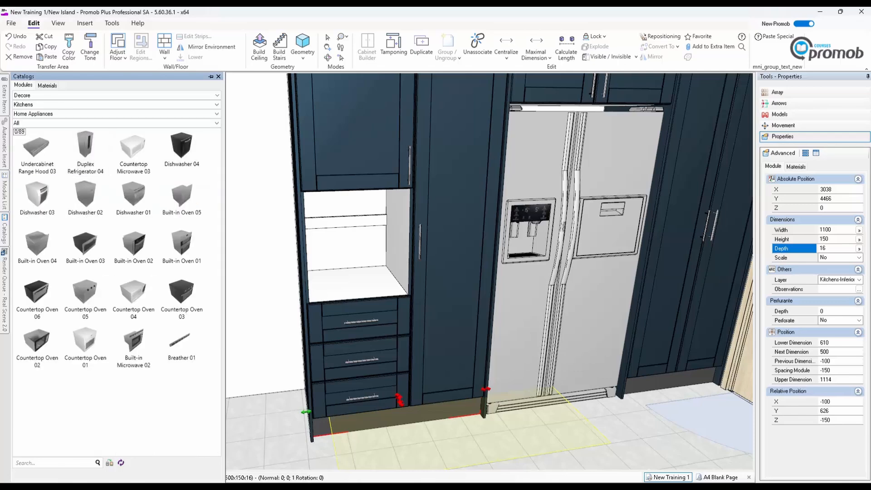
Step: Insert the Built-in Oven 02 model at the tower's open niche, resting on the niche floor above the drawers
{"action": "left_click", "coordinate": [217, 123]}
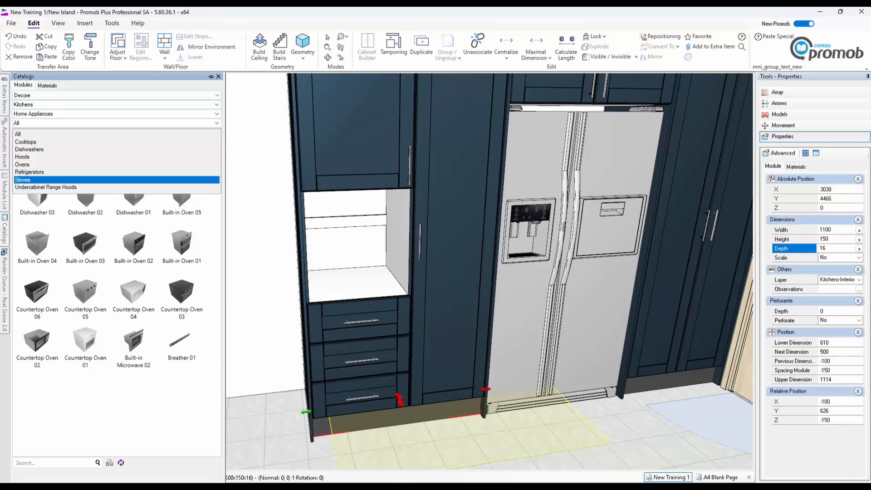
{"action": "left_click", "coordinate": [138, 243]}
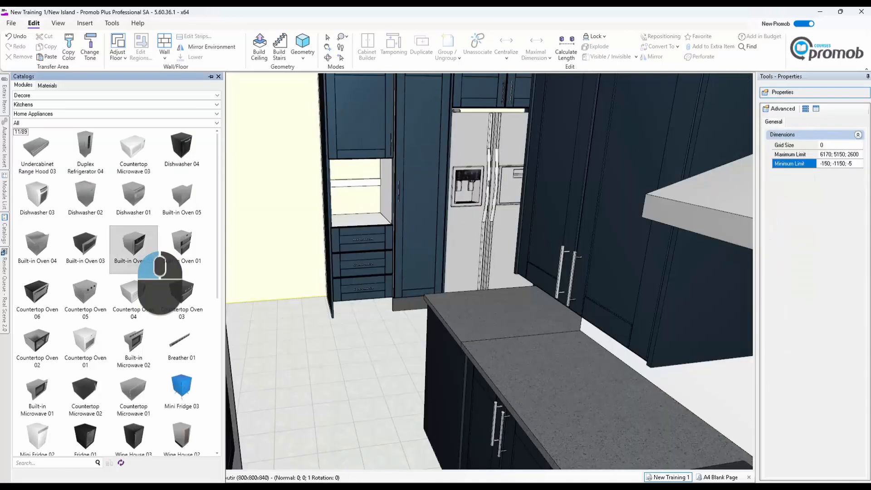
{"action": "left_click_drag", "start_coordinate": [160, 281], "coordinate": [383, 268]}
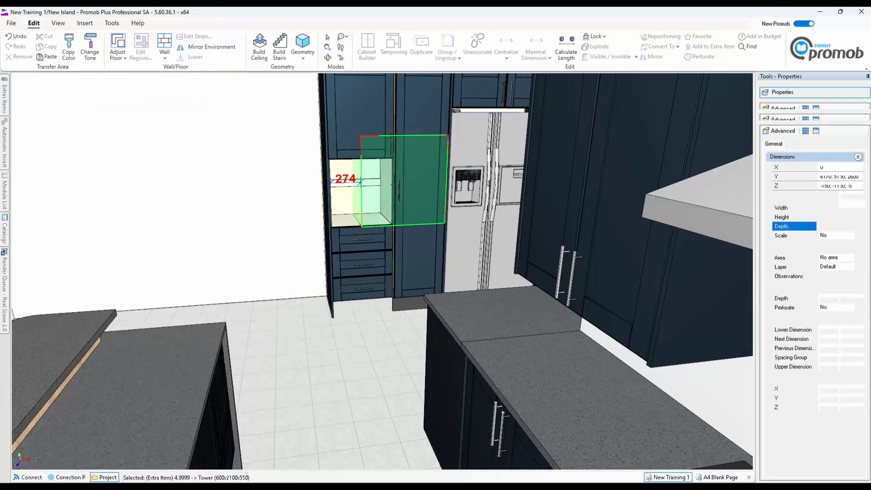
{"action": "left_click", "coordinate": [390, 209]}
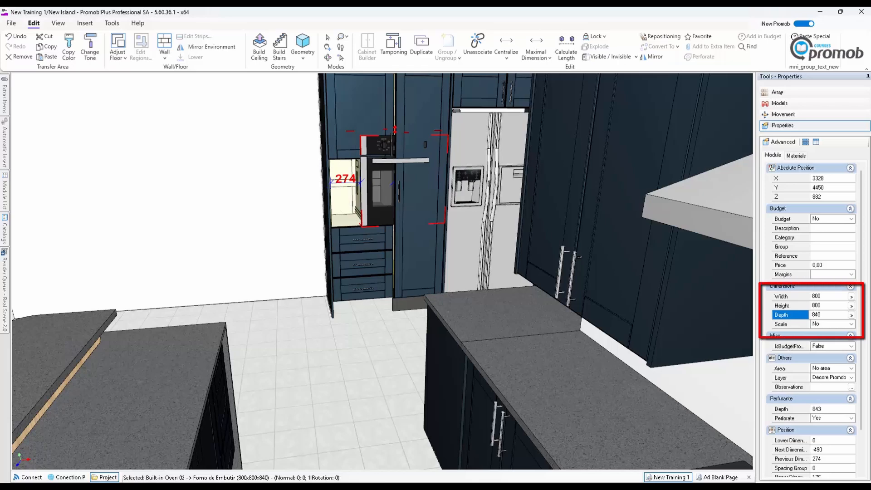
Step: Set the built-in oven's width and height to 600, declining the suggested width of 310
{"action": "left_click", "coordinate": [823, 296]}
{"action": "type", "text": "600"}
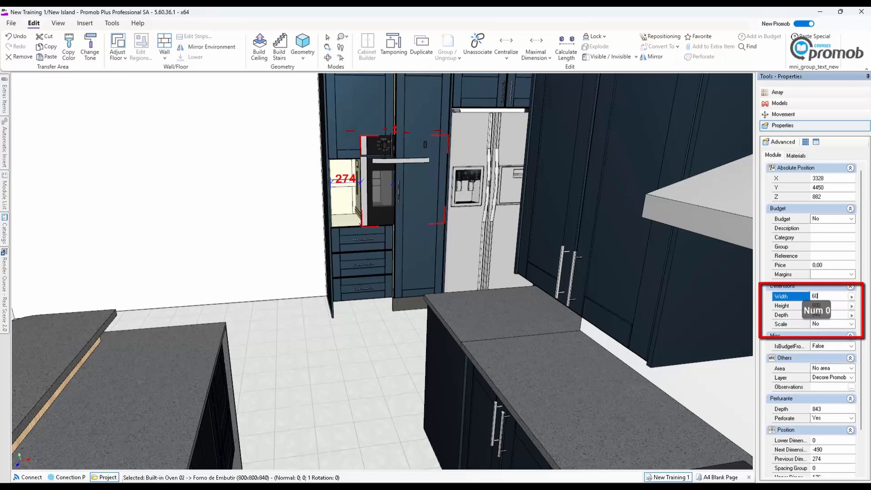
{"action": "key", "text": "Return"}
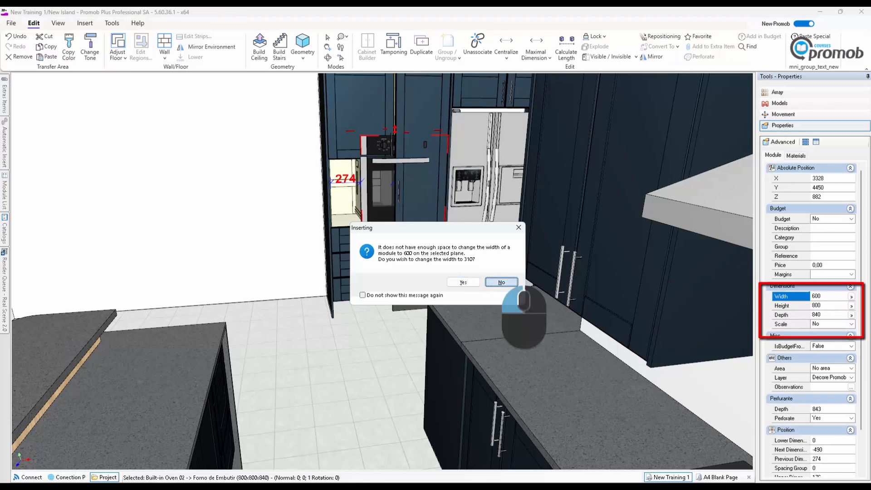
{"action": "left_click", "coordinate": [501, 282]}
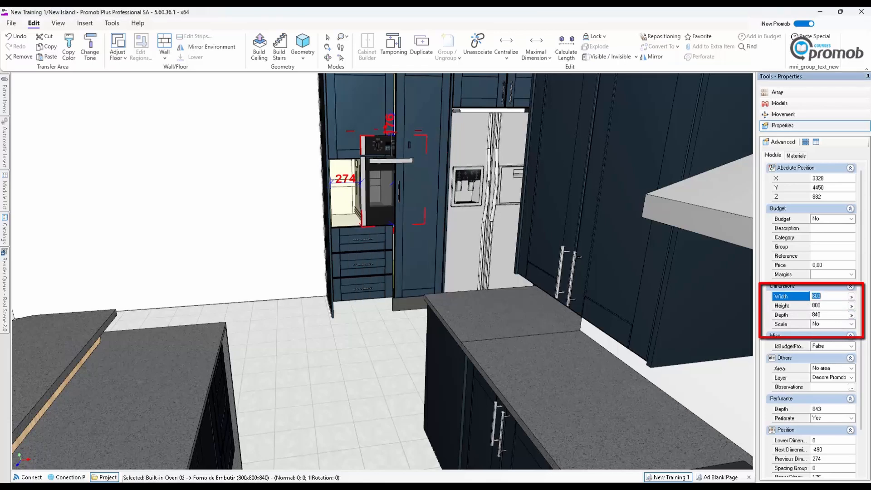
{"action": "left_click", "coordinate": [825, 306]}
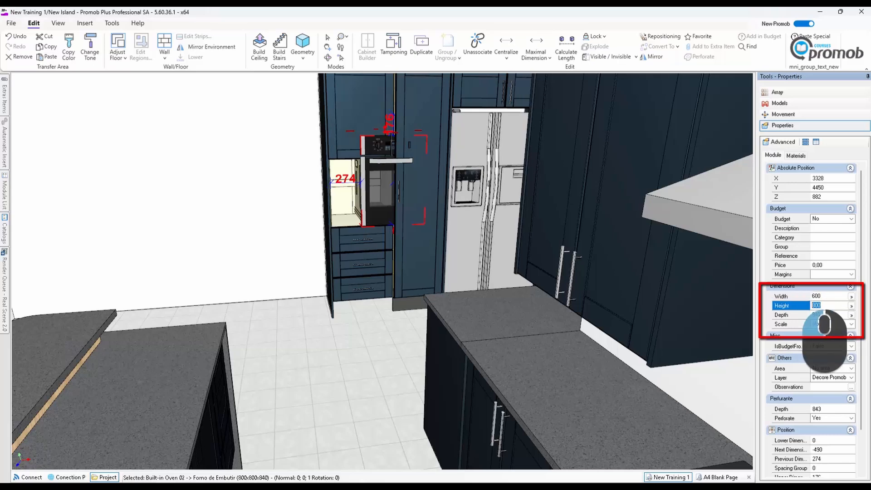
{"action": "type", "text": "600"}
{"action": "key", "text": "Return"}
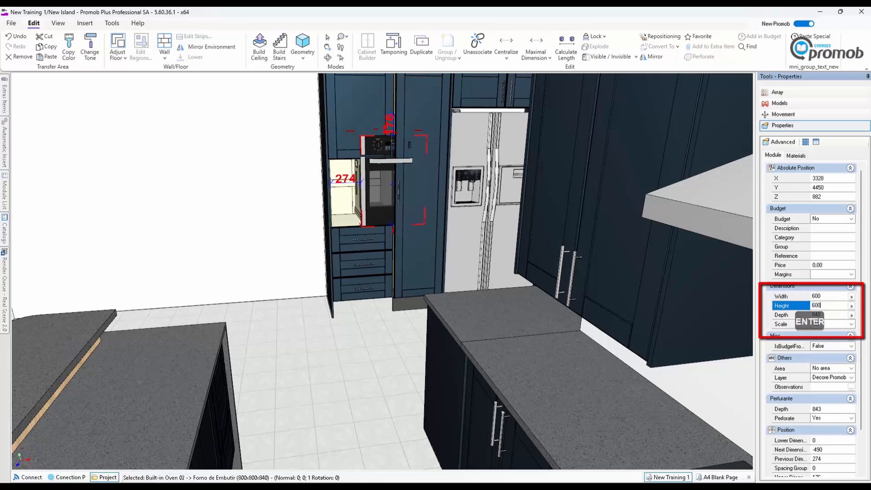
Step: Set the built-in oven's depth to 560
{"action": "left_click", "coordinate": [825, 315]}
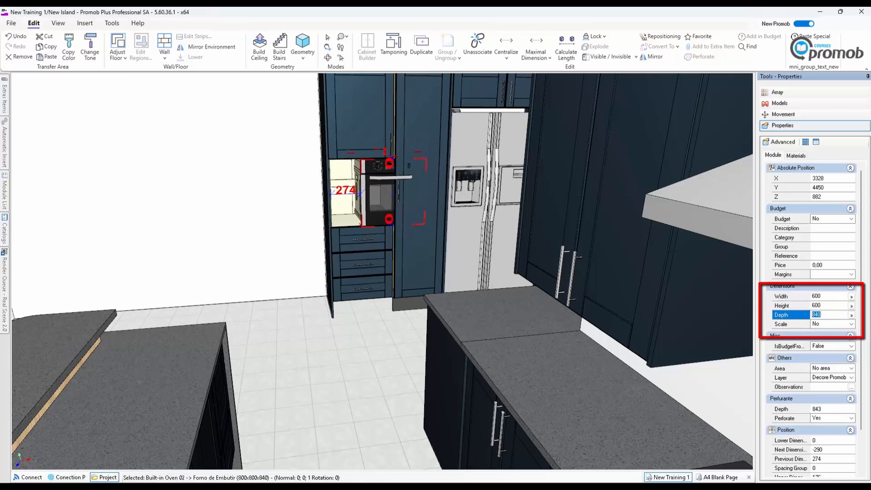
{"action": "type", "text": "5"}
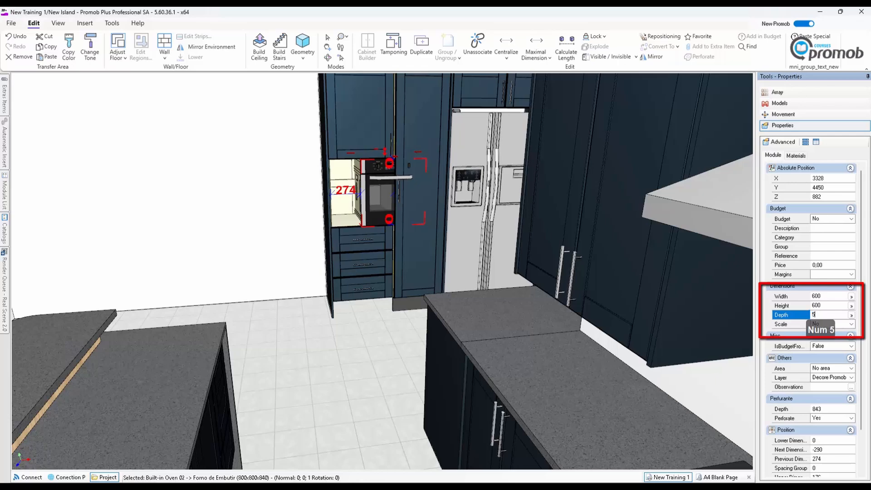
{"action": "type", "text": "60"}
{"action": "key", "text": "Return"}
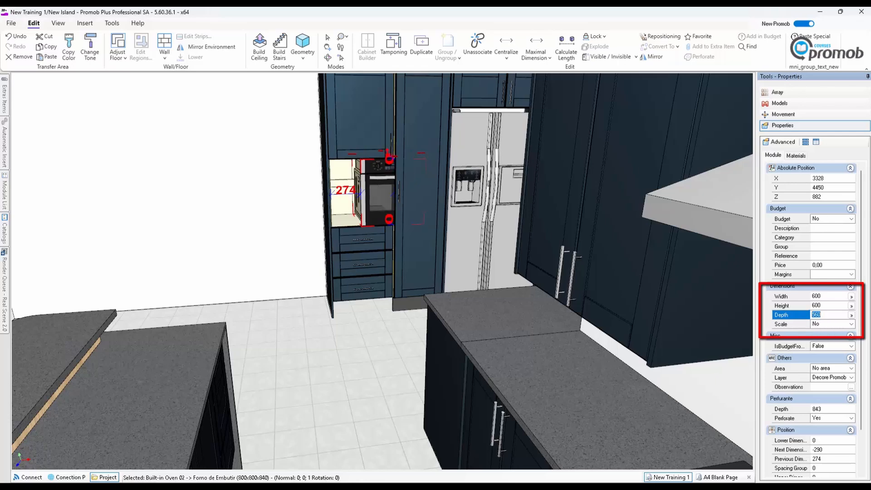
Step: Move the built-in oven 274 in the negative X direction, towards the tower's outer side panel
{"action": "scroll", "coordinate": [379, 272], "scroll_direction": "up", "scroll_amount": 5}
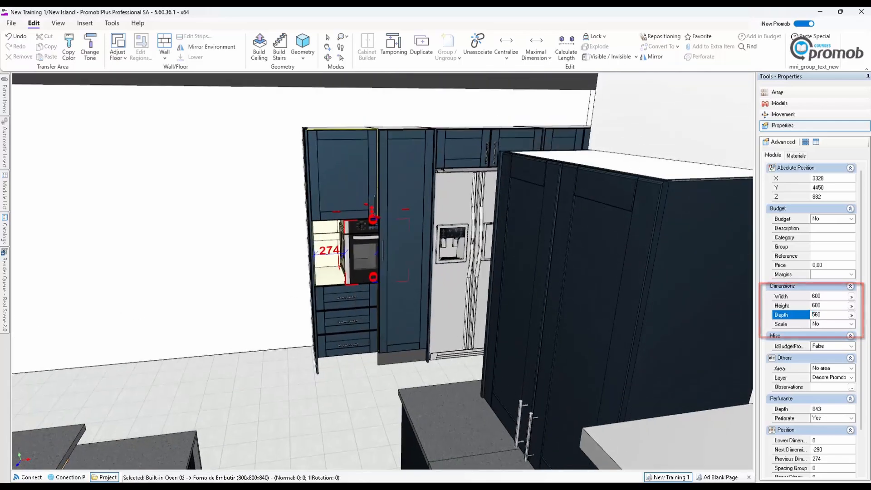
{"action": "scroll", "coordinate": [378, 279], "scroll_direction": "up", "scroll_amount": 4}
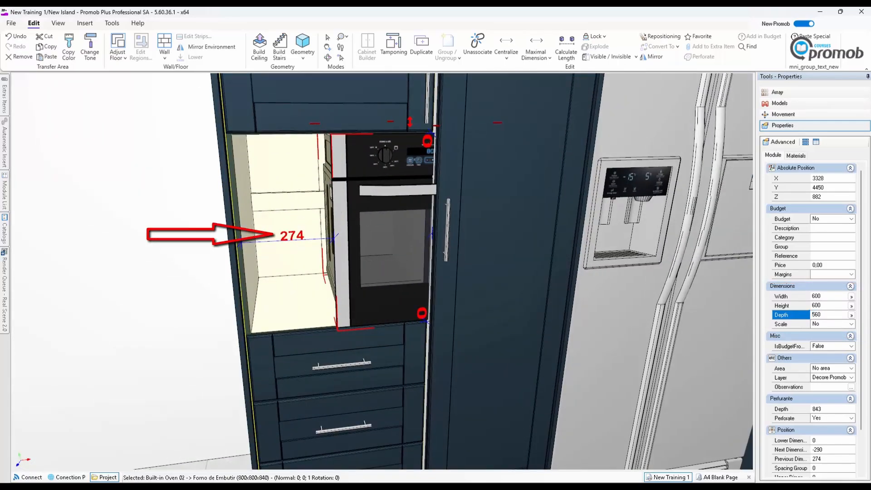
{"action": "left_click", "coordinate": [780, 103]}
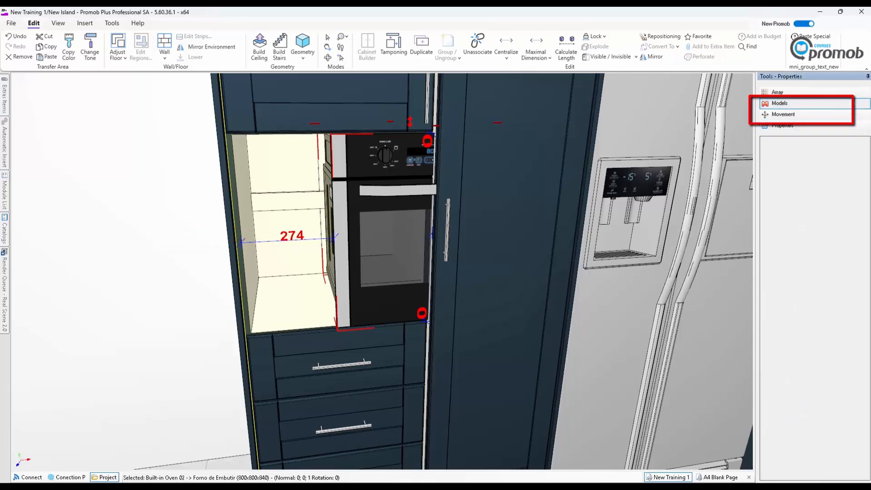
{"action": "left_click", "coordinate": [783, 115]}
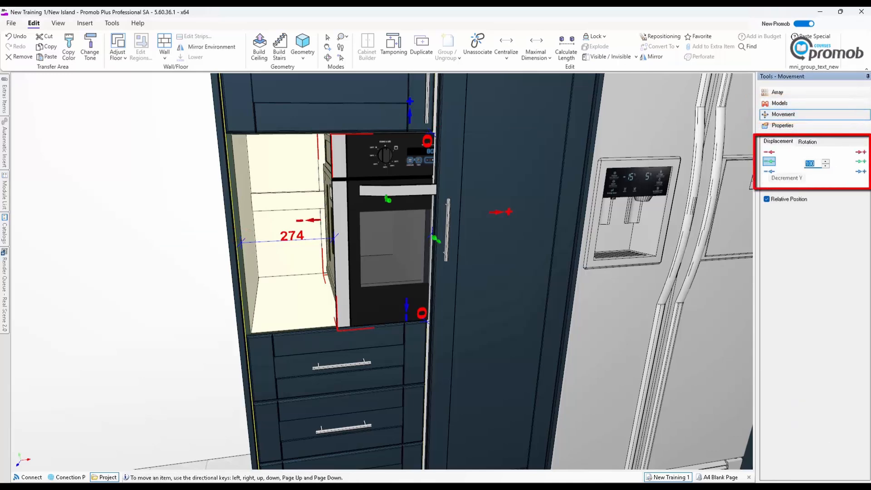
{"action": "type", "text": "274"}
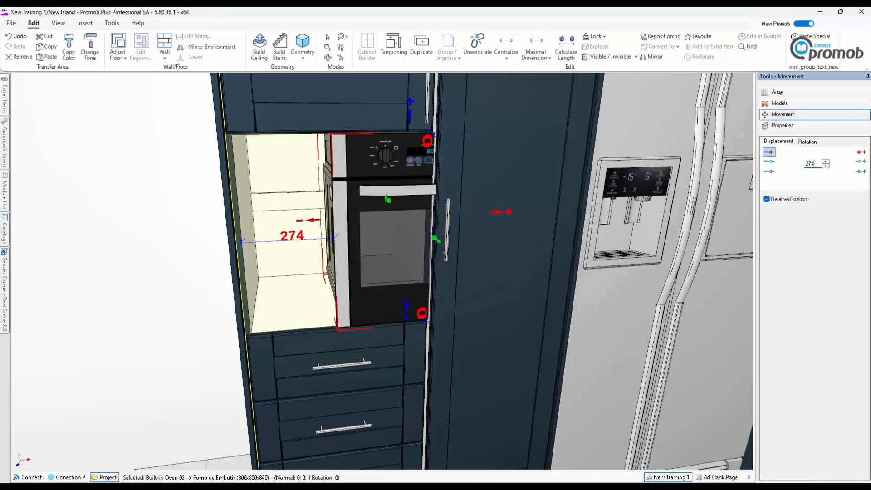
{"action": "left_click", "coordinate": [769, 152]}
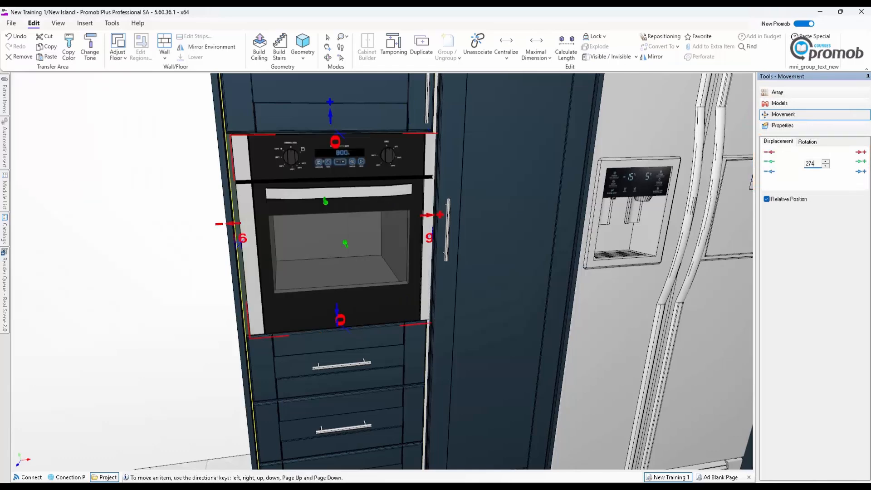
Step: Move the built-in oven another 16 in negative X to close the gap at the outer side panel
{"action": "scroll", "coordinate": [325, 317], "scroll_direction": "up", "scroll_amount": 5}
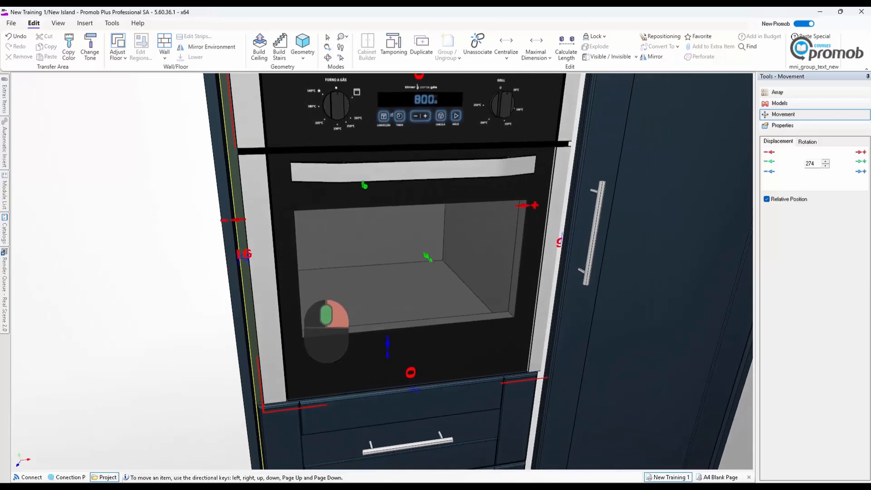
{"action": "right_click_drag", "start_coordinate": [326, 331], "coordinate": [328, 353]}
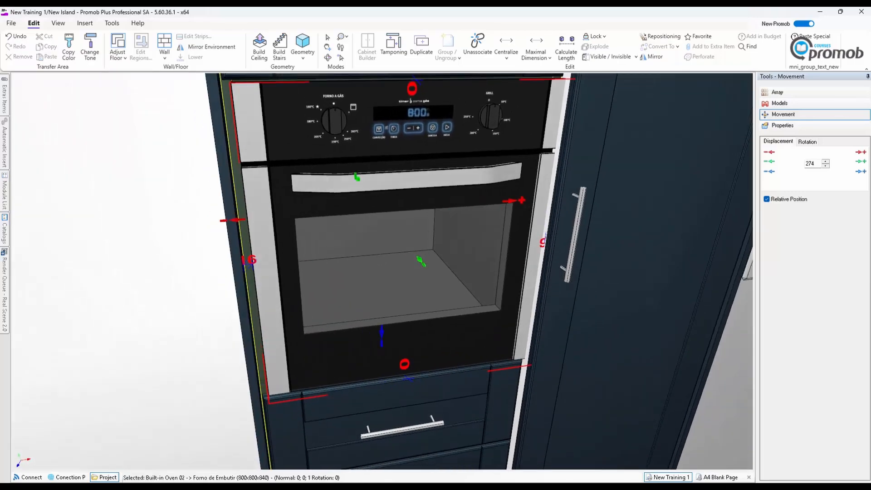
{"action": "middle_click_drag", "start_coordinate": [359, 319], "coordinate": [309, 331]}
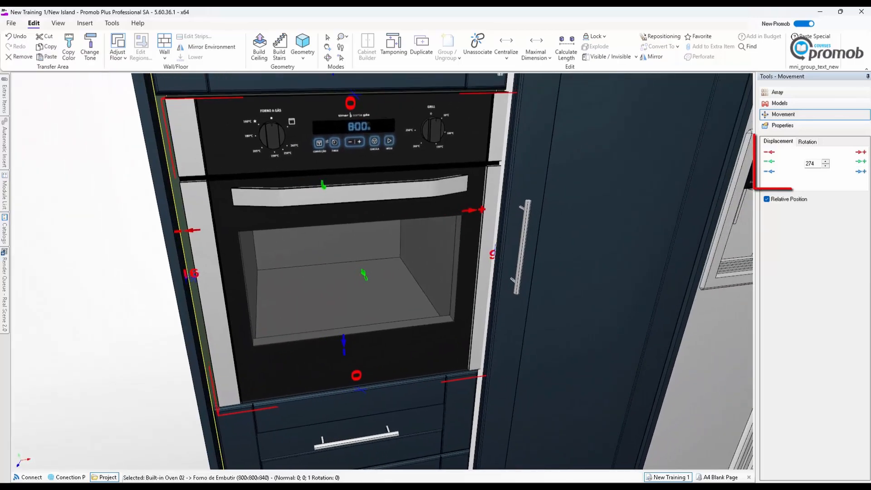
{"action": "double_click", "coordinate": [810, 164]}
{"action": "type", "text": "16"}
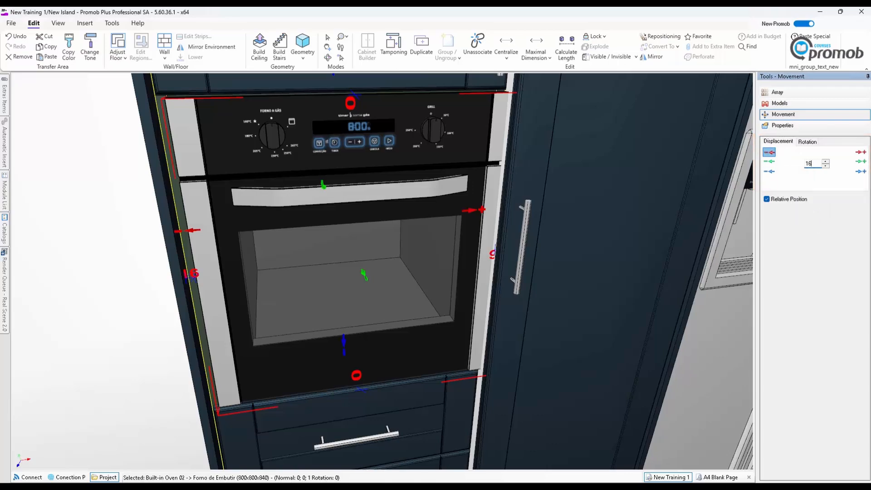
{"action": "left_click", "coordinate": [769, 151]}
{"action": "middle_click_drag", "start_coordinate": [521, 214], "coordinate": [339, 236]}
{"action": "scroll", "coordinate": [340, 233], "scroll_direction": "down", "scroll_amount": 6}
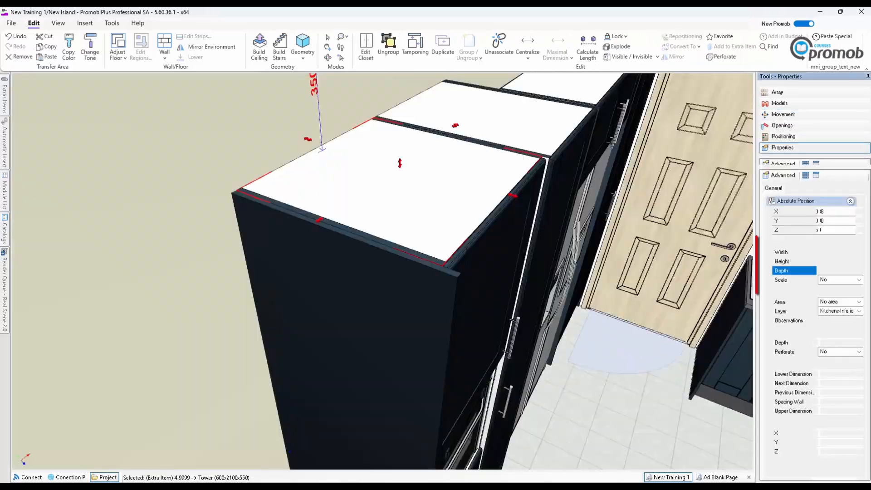
Step: Set the oven tower's depth to 580
{"action": "left_click", "coordinate": [390, 195]}
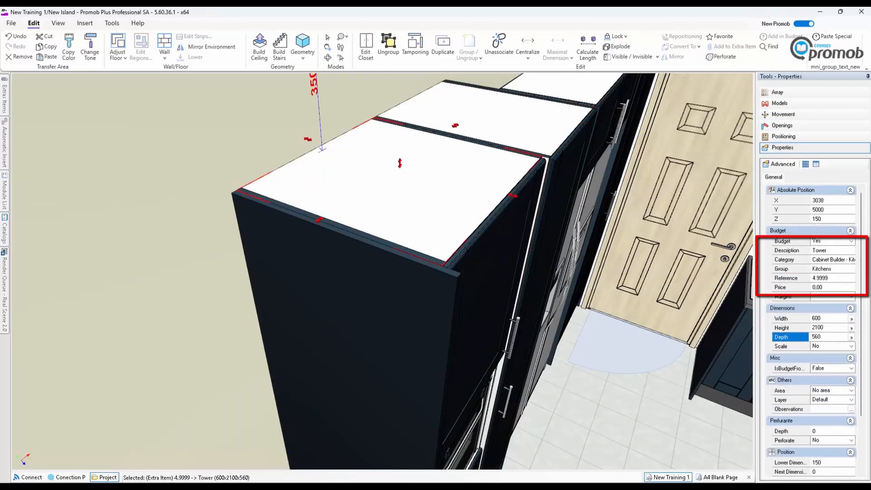
{"action": "left_click", "coordinate": [816, 336]}
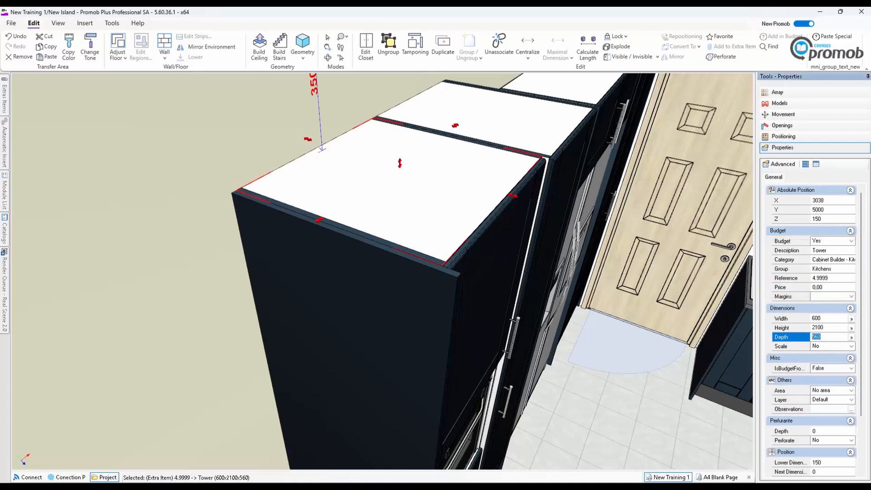
{"action": "type", "text": "58"}
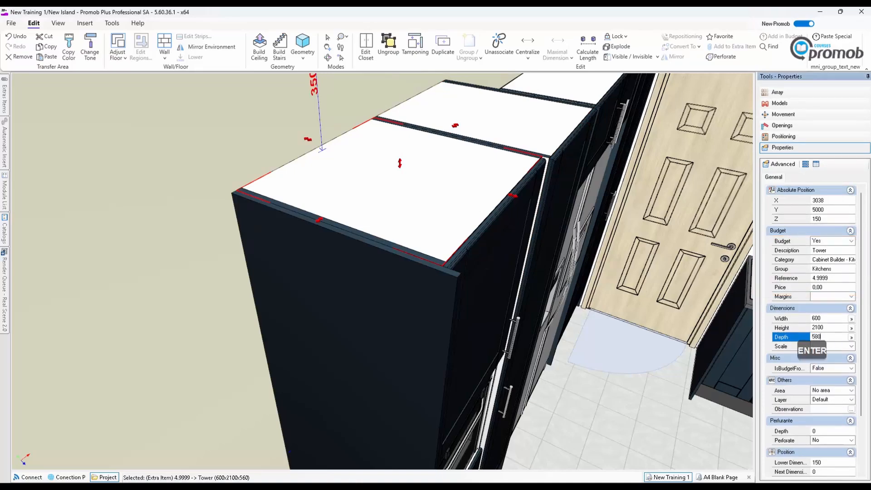
{"action": "key", "text": "Return"}
Step: Shift the built-in oven towards the room in negative Y, in increments of 10, until its front projects over the niche edges
{"action": "middle_click_drag", "start_coordinate": [524, 337], "coordinate": [477, 267]}
{"action": "middle_click_drag", "start_coordinate": [502, 375], "coordinate": [418, 290]}
{"action": "scroll", "coordinate": [413, 333], "scroll_direction": "up", "scroll_amount": 1}
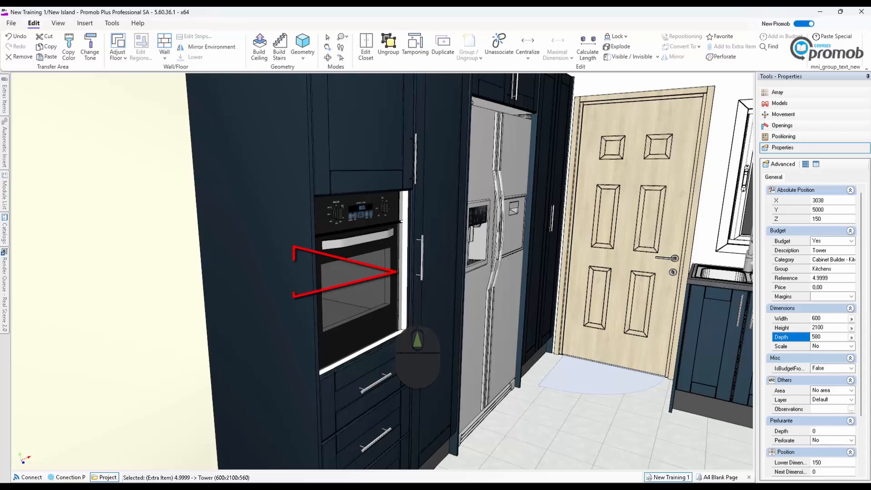
{"action": "left_click", "coordinate": [359, 333]}
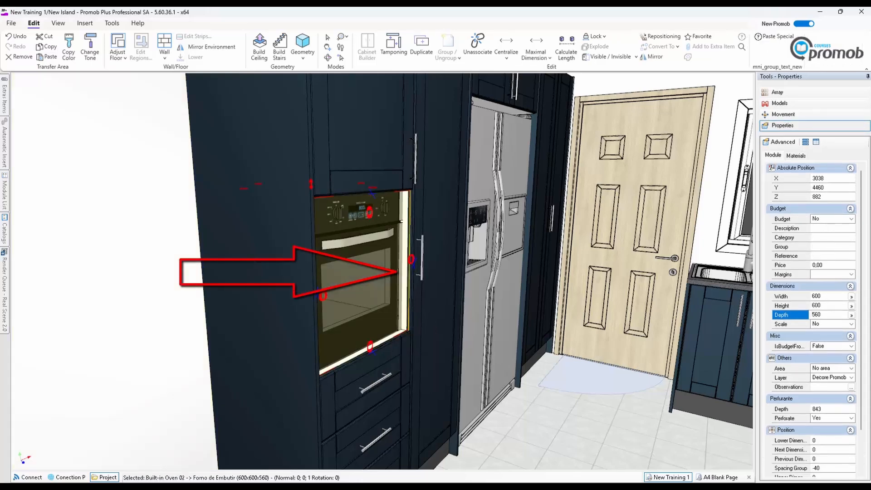
{"action": "left_click", "coordinate": [783, 114]}
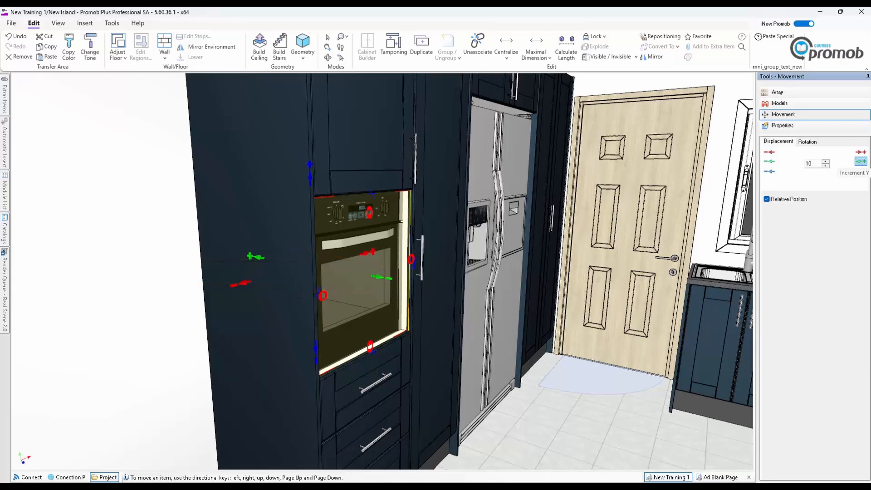
{"action": "left_click", "coordinate": [860, 161]}
{"action": "left_click", "coordinate": [769, 161]}
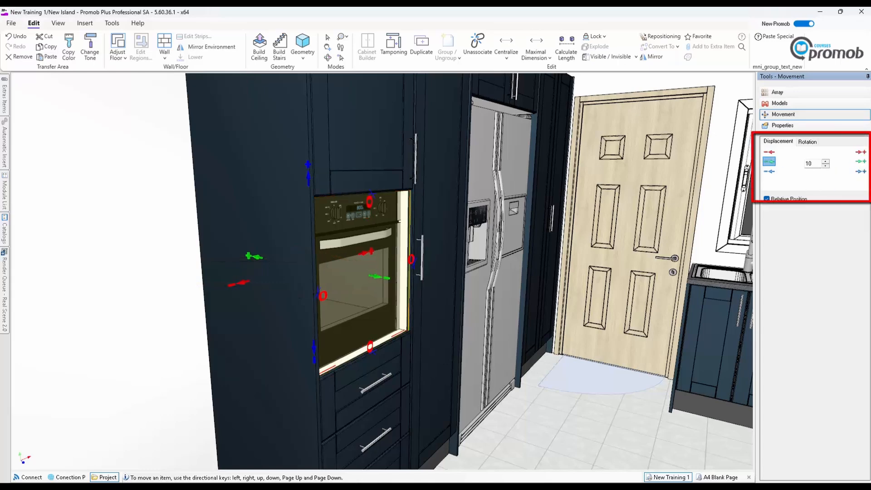
{"action": "left_click", "coordinate": [768, 161]}
{"action": "left_click", "coordinate": [769, 161]}
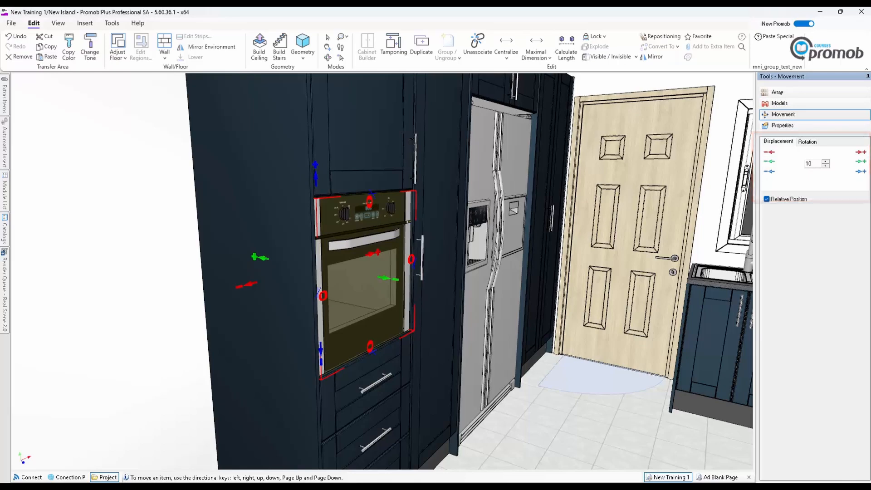
Step: Stretch the kick plate under the one-door pantry across the tower to its outer side panel, giving it a width of 1100
{"action": "middle_click_drag", "start_coordinate": [590, 333], "coordinate": [483, 348]}
{"action": "middle_click_drag", "start_coordinate": [428, 384], "coordinate": [538, 351]}
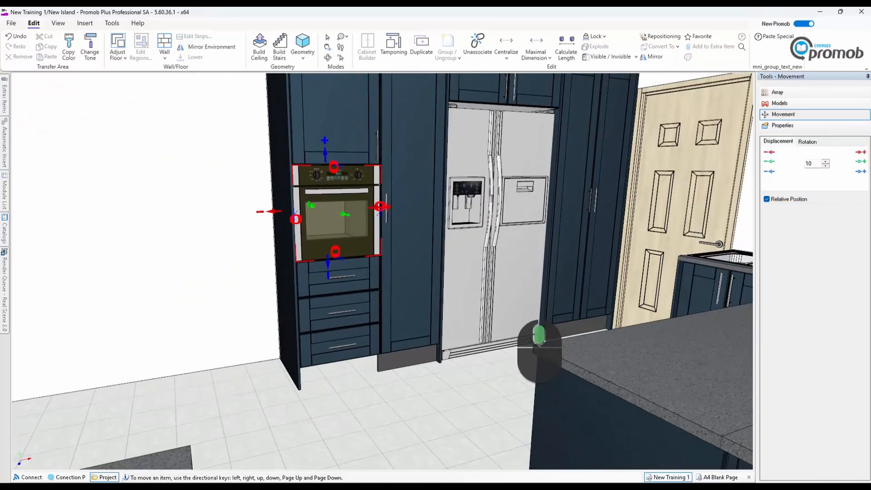
{"action": "scroll", "coordinate": [421, 405], "scroll_direction": "up", "scroll_amount": 3}
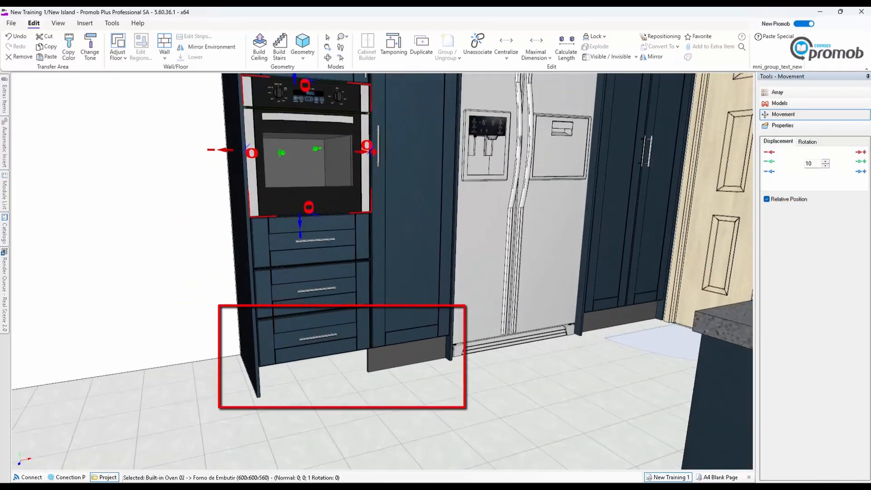
{"action": "left_click", "coordinate": [409, 254]}
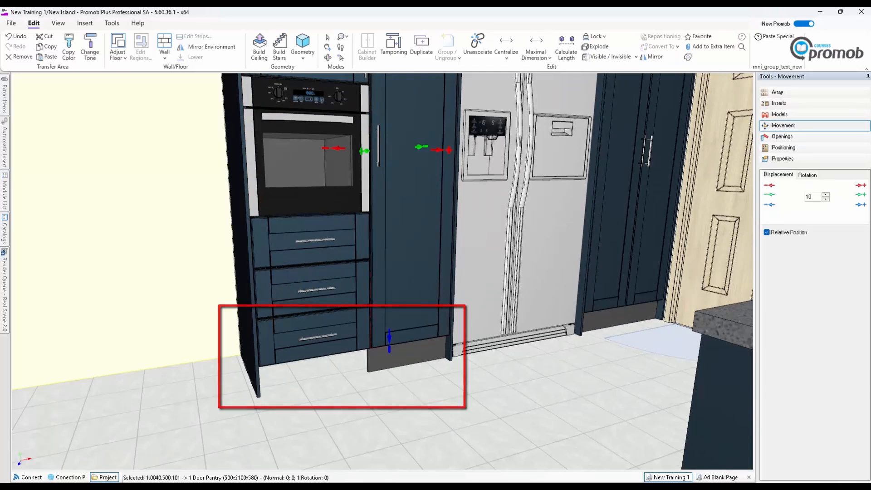
{"action": "left_click", "coordinate": [407, 356]}
{"action": "left_click", "coordinate": [782, 126]}
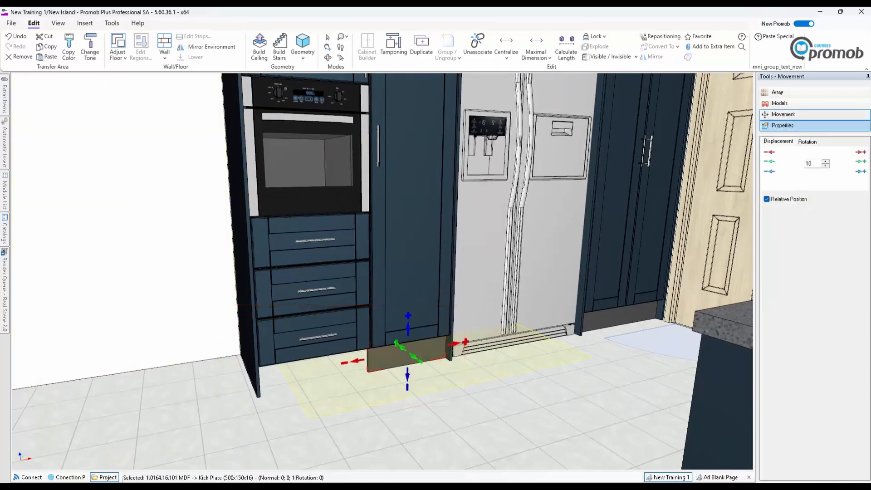
{"action": "left_click_drag", "start_coordinate": [361, 342], "coordinate": [249, 361]}
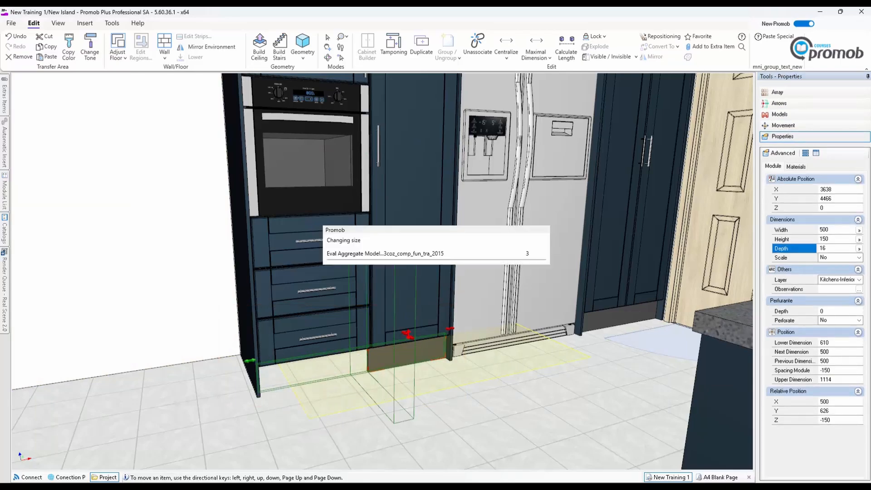
{"action": "middle_click_drag", "start_coordinate": [390, 397], "coordinate": [458, 375]}
{"action": "scroll", "coordinate": [453, 370], "scroll_direction": "down", "scroll_amount": 6}
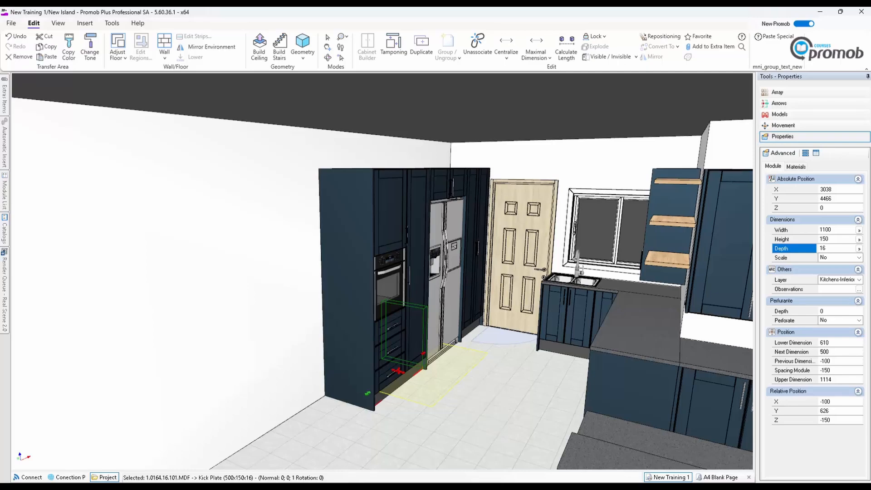
{"action": "left_click", "coordinate": [454, 403]}
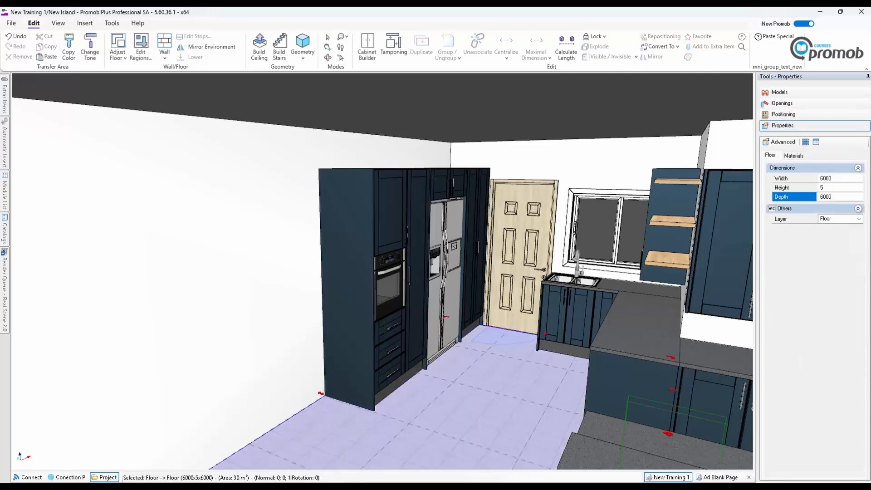
Step: Select the tower together with the built-in oven and start saving them as a favorite module
{"action": "right_click_drag", "start_coordinate": [454, 403], "coordinate": [385, 407]}
{"action": "scroll", "coordinate": [436, 372], "scroll_direction": "up", "scroll_amount": 5}
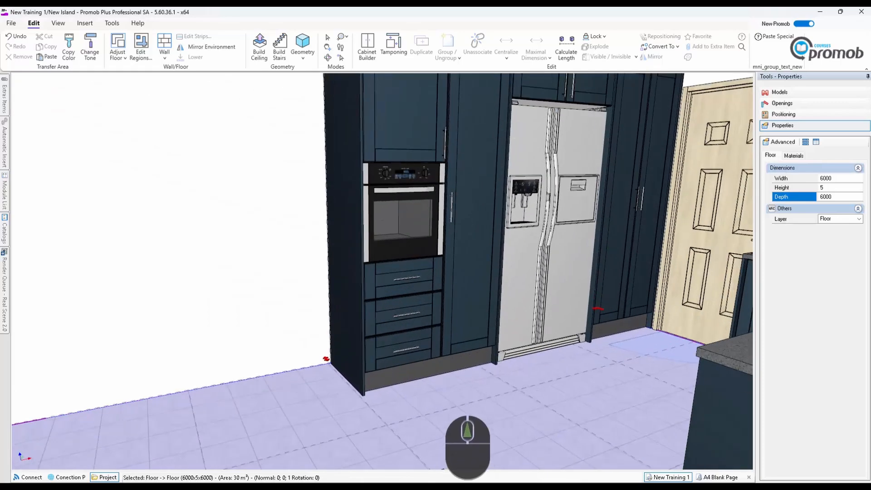
{"action": "scroll", "coordinate": [435, 272], "scroll_direction": "down", "scroll_amount": 4}
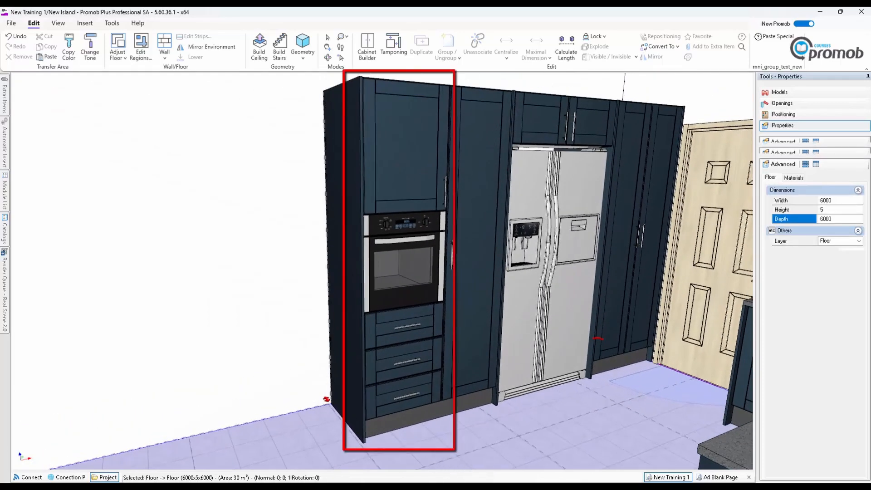
{"action": "left_click", "coordinate": [326, 248]}
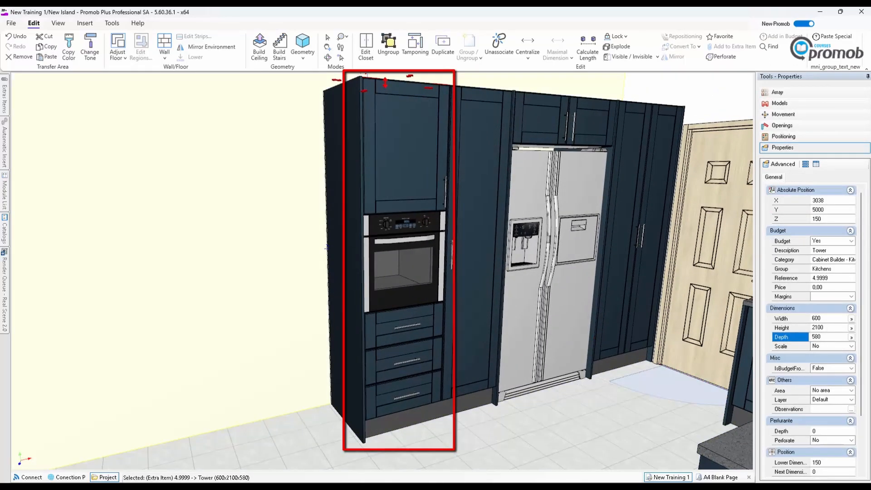
{"action": "left_click", "coordinate": [408, 277], "text": "ctrl"}
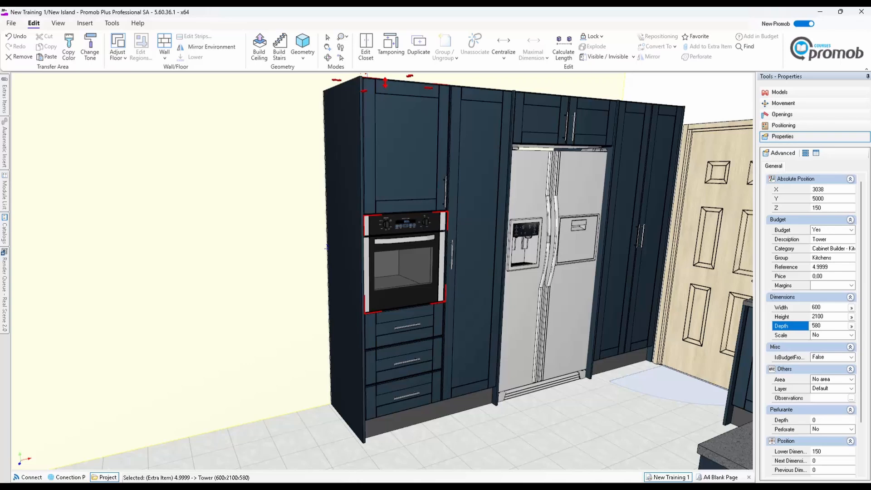
{"action": "right_click", "coordinate": [398, 172]}
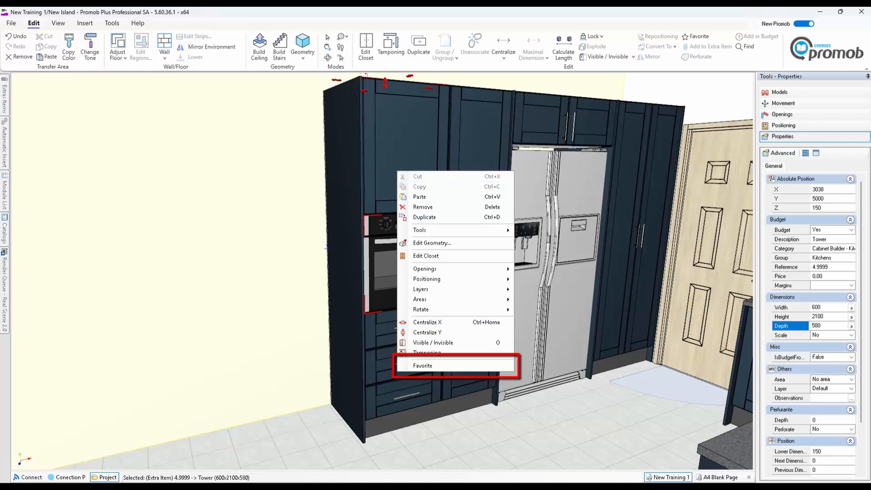
{"action": "left_click", "coordinate": [422, 365]}
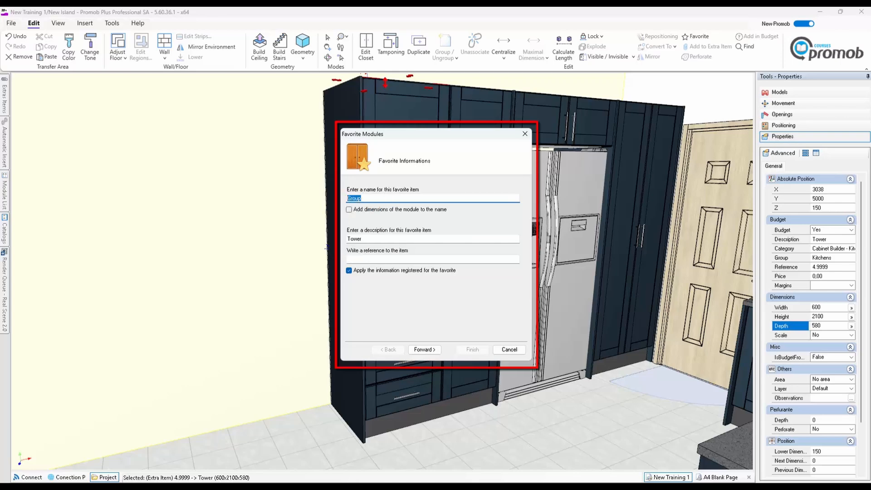
Step: Name the favorite item "Oven Unit 3 DR+Door"
{"action": "type", "text": "O"}
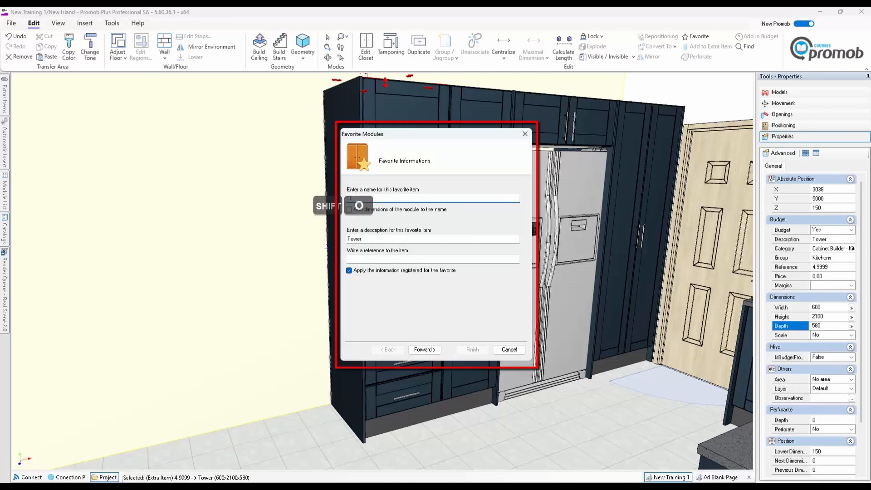
{"action": "type", "text": "ven "}
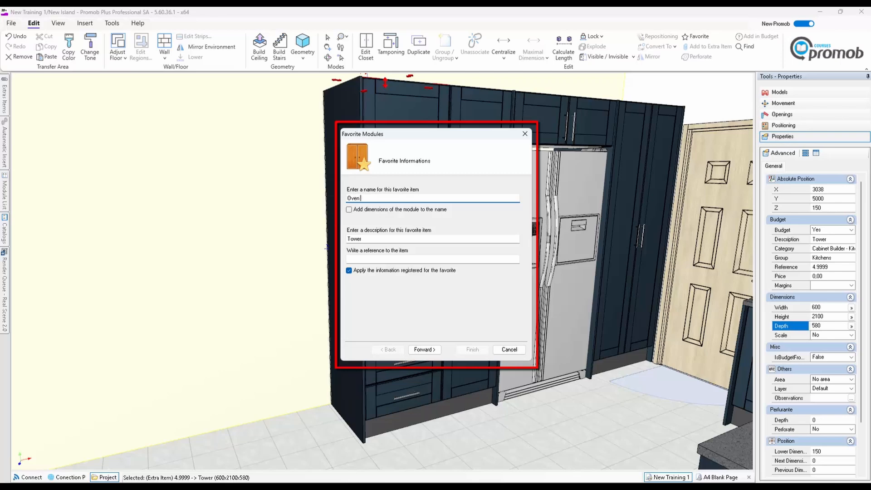
{"action": "type", "text": "Unit 3 Dr"}
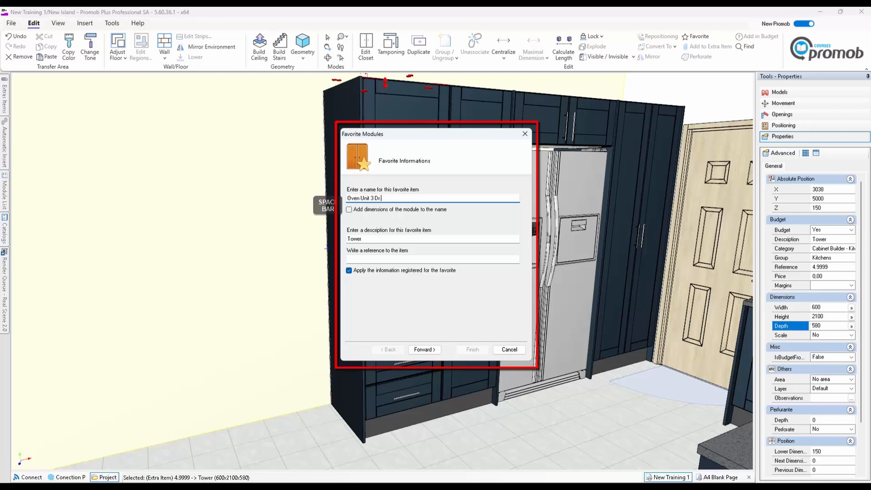
{"action": "key", "text": "Num_Lock"}
{"action": "key", "text": "BackSpace"}
{"action": "type", "text": "R"}
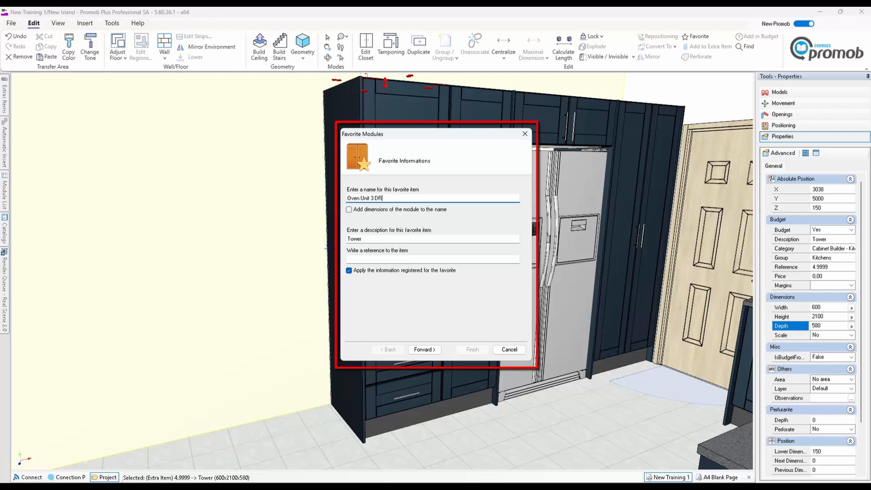
{"action": "type", "text": "/"}
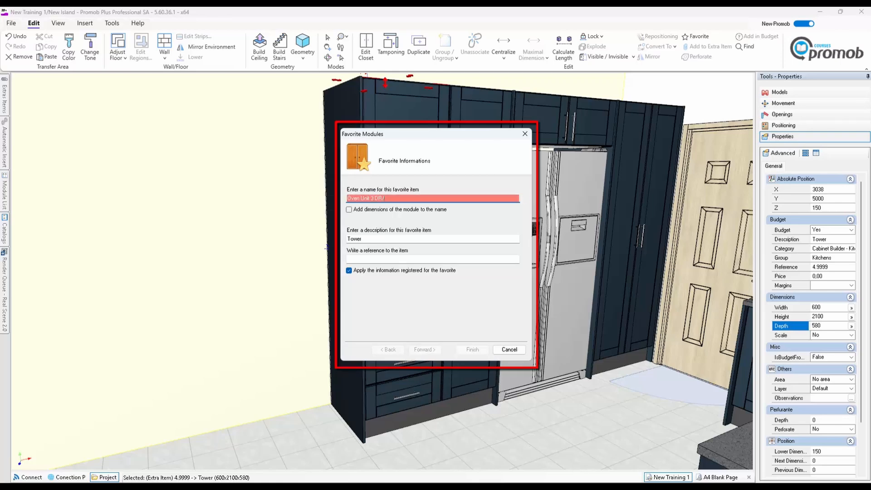
{"action": "key", "text": "BackSpace"}
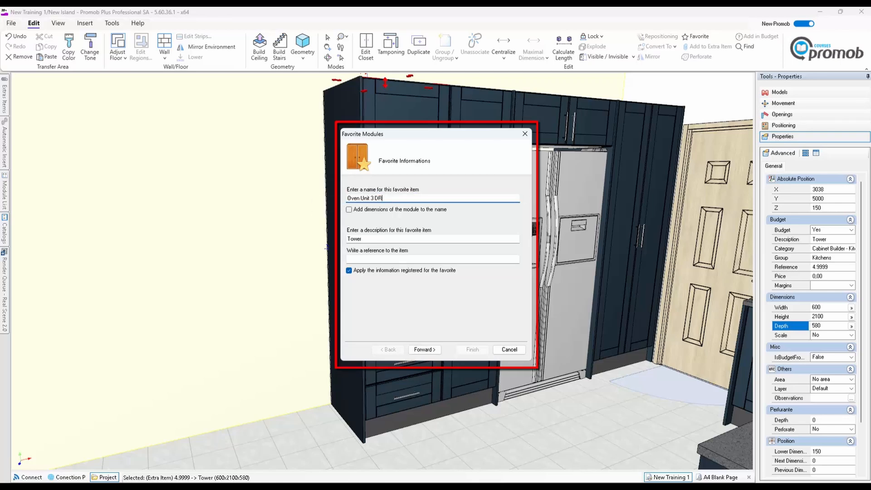
{"action": "type", "text": "+Dooe"}
{"action": "key", "text": "BackSpace"}
{"action": "type", "text": "r"}
Step: Add the module dimensions to the favorite's name, reuse "Oven Unit 3 DR+Door" as its description and reference, and continue to the image settings
{"action": "left_click_drag", "start_coordinate": [397, 198], "coordinate": [346, 199]}
{"action": "right_click", "coordinate": [356, 197]}
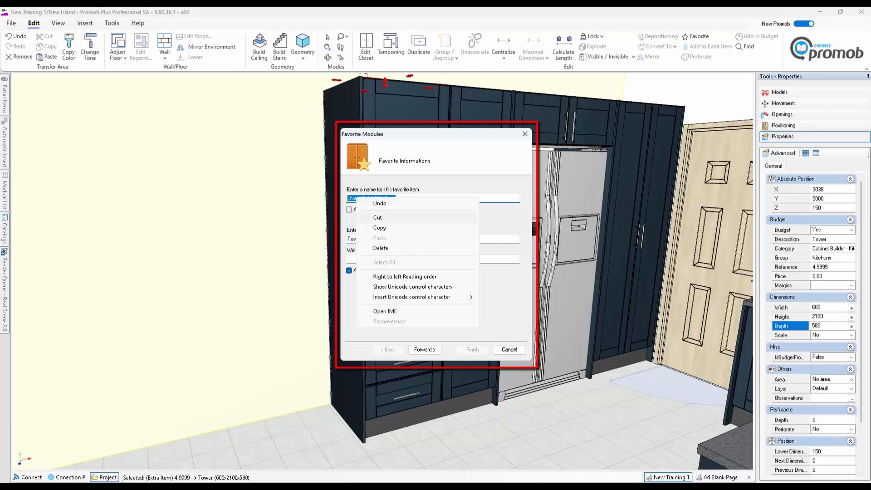
{"action": "left_click", "coordinate": [380, 228]}
{"action": "left_click", "coordinate": [349, 209]}
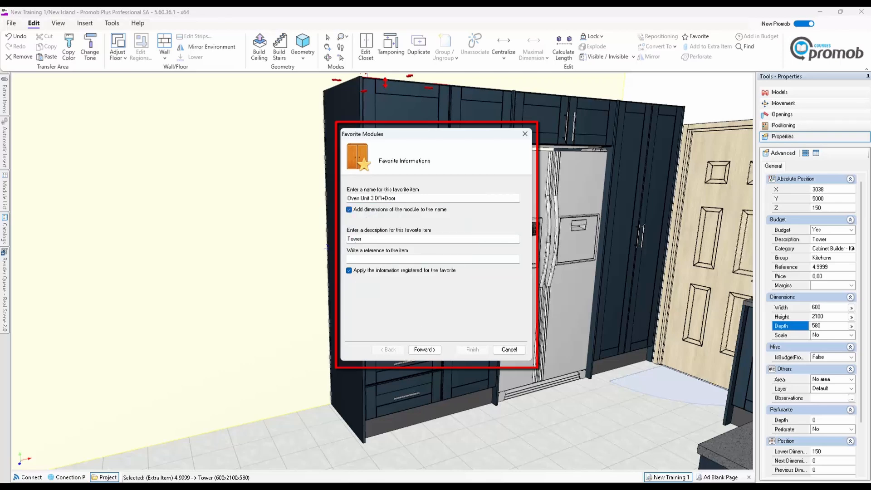
{"action": "left_click_drag", "start_coordinate": [393, 239], "coordinate": [345, 239]}
{"action": "right_click", "coordinate": [356, 239]}
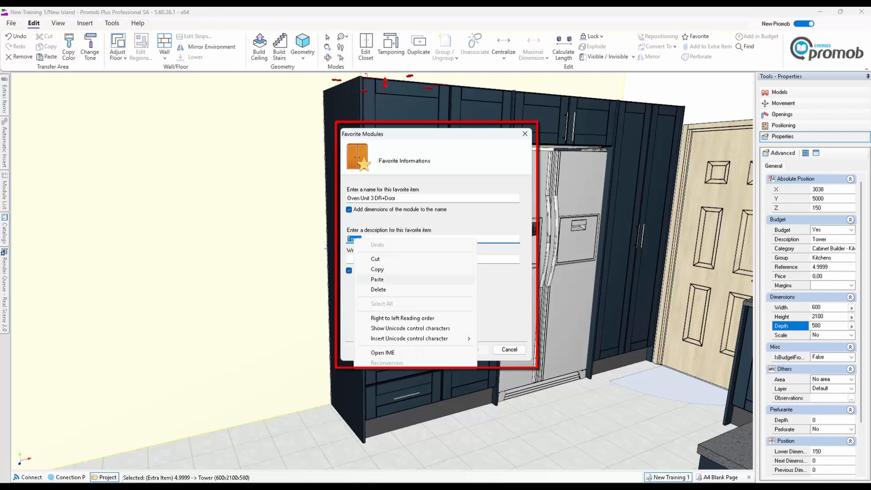
{"action": "left_click", "coordinate": [390, 280]}
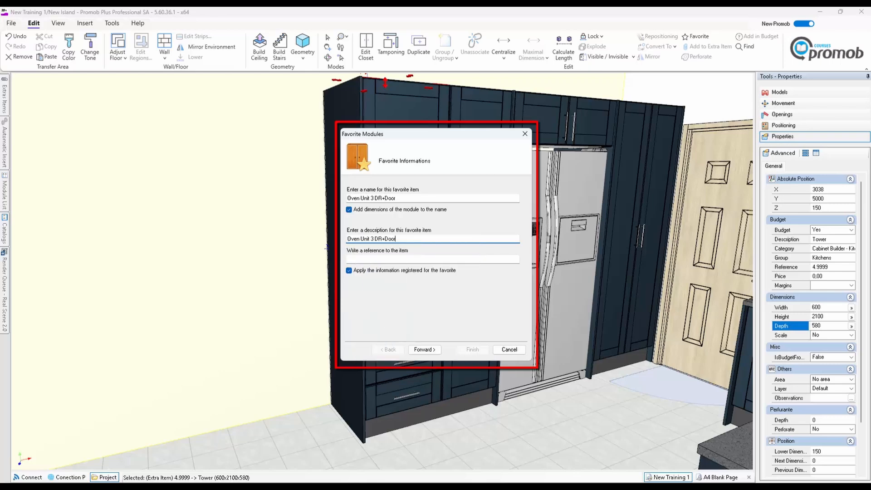
{"action": "left_click", "coordinate": [363, 259]}
{"action": "right_click", "coordinate": [363, 259]}
{"action": "left_click", "coordinate": [390, 299]}
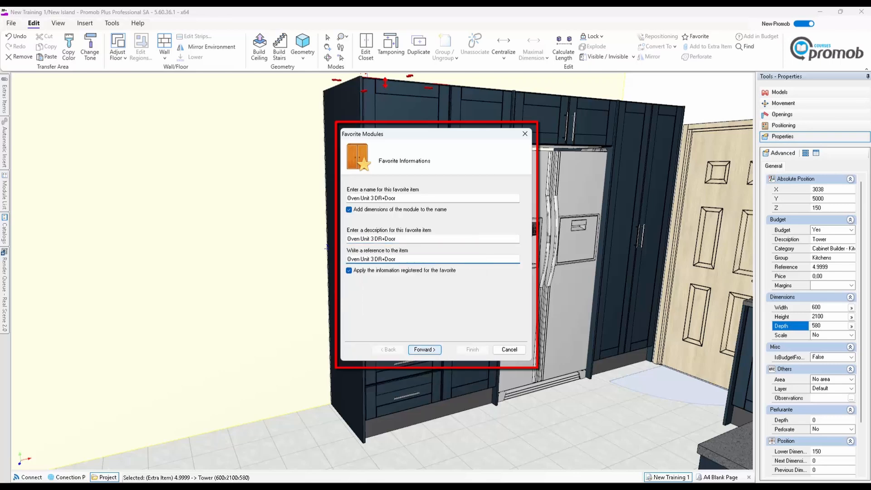
{"action": "left_click", "coordinate": [424, 349]}
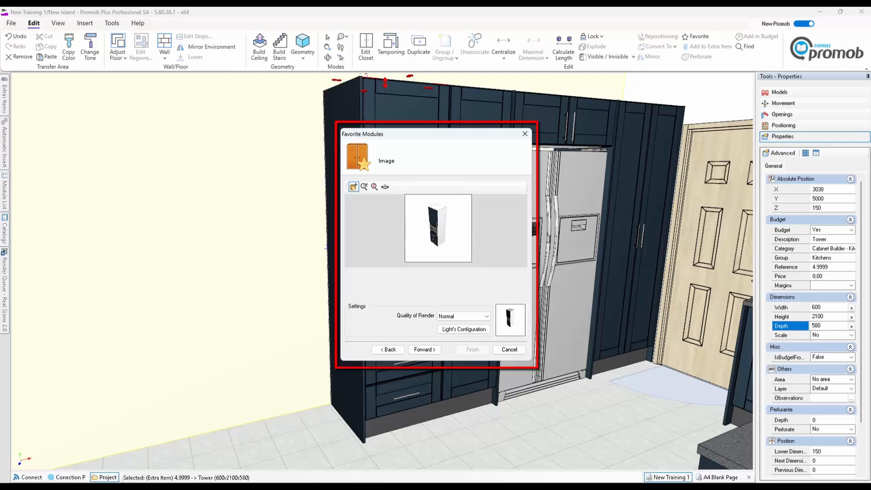
Step: Rotate and enlarge the favorite's preview image to show the tower's front, and continue to choosing its storage location
{"action": "mouse_move", "coordinate": [438, 222]}
{"action": "middle_mouse_down"}
{"action": "mouse_move", "coordinate": [436, 209]}
{"action": "mouse_move", "coordinate": [405, 219]}
{"action": "mouse_move", "coordinate": [455, 240]}
{"action": "mouse_move", "coordinate": [439, 230]}
{"action": "mouse_move", "coordinate": [438, 212]}
{"action": "mouse_move", "coordinate": [446, 230]}
{"action": "middle_mouse_up"}
{"action": "scroll", "coordinate": [440, 229], "scroll_direction": "up", "scroll_amount": 3}
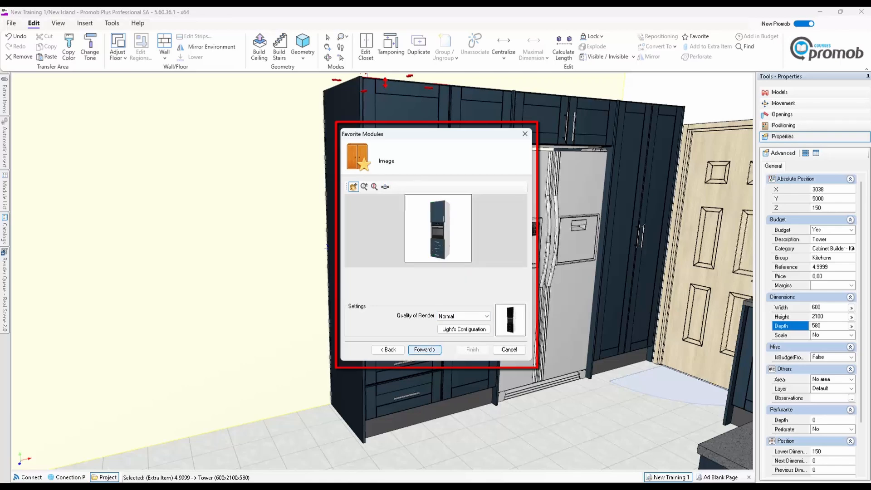
{"action": "left_click", "coordinate": [424, 349]}
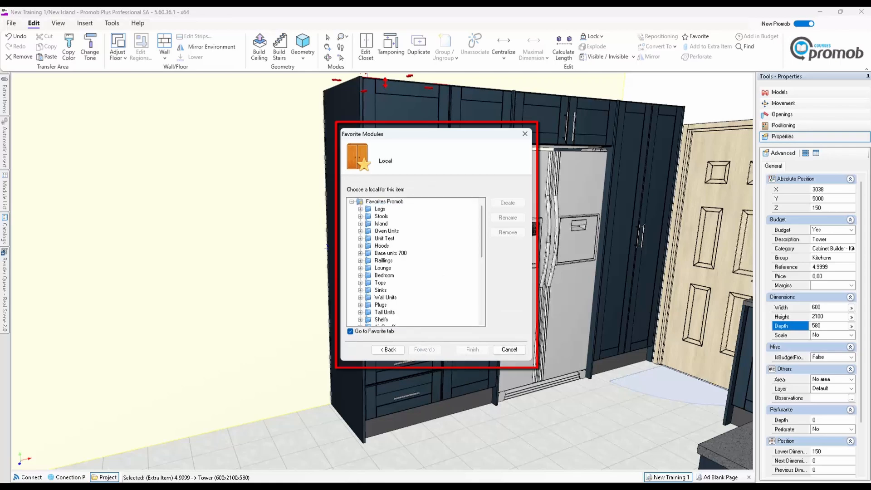
Step: Look through the existing Favorites Promob folders for a suitable location for the oven tower
{"action": "left_click", "coordinate": [385, 201]}
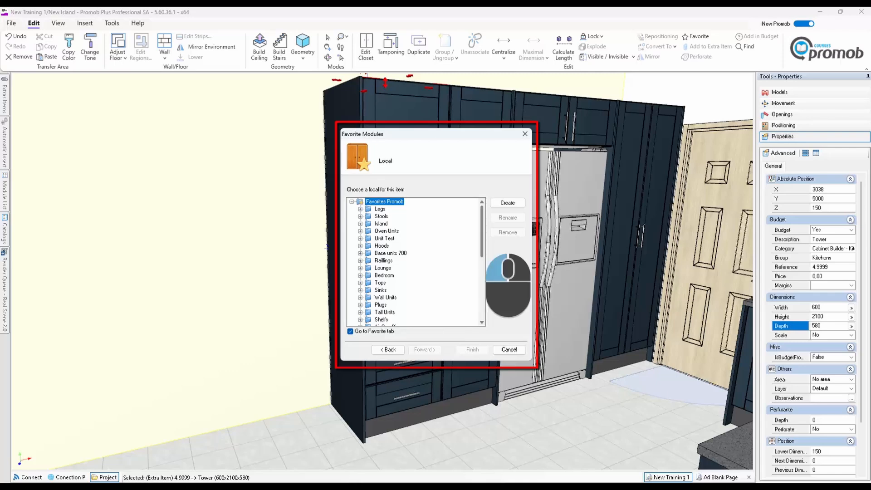
{"action": "scroll", "coordinate": [414, 261], "scroll_direction": "down", "scroll_amount": 1}
{"action": "scroll", "coordinate": [414, 261], "scroll_direction": "down", "scroll_amount": 2}
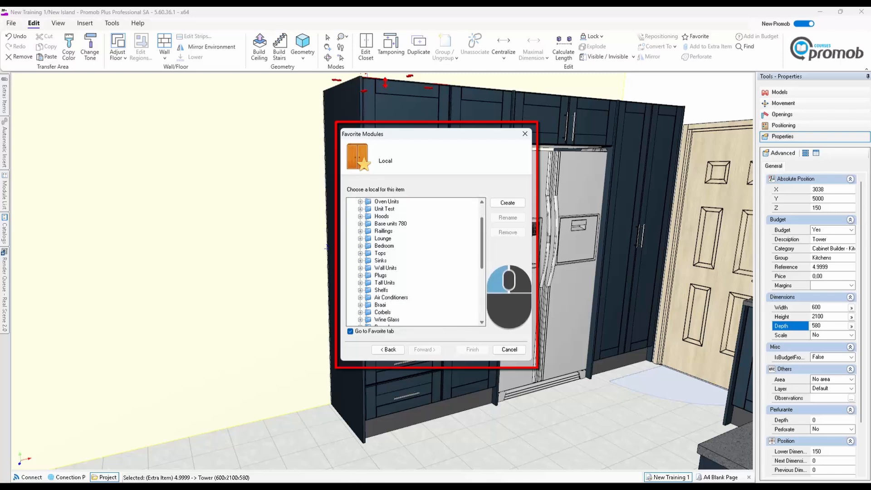
{"action": "scroll", "coordinate": [414, 262], "scroll_direction": "down", "scroll_amount": 3}
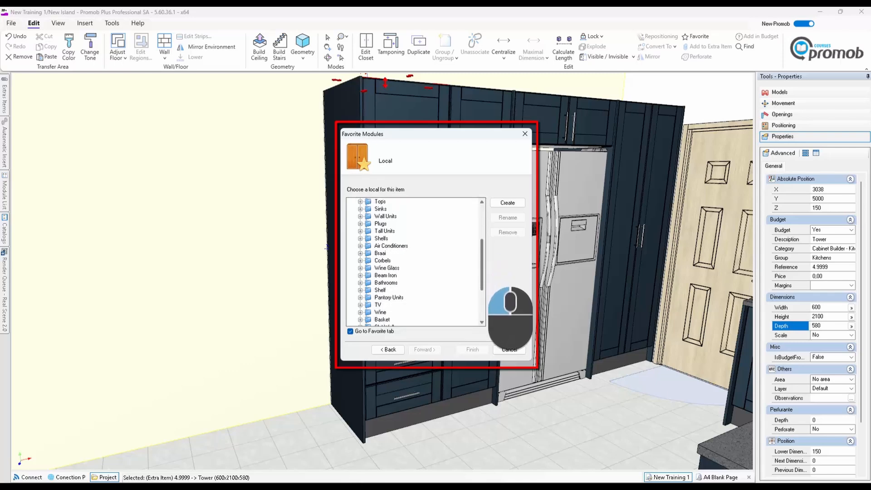
{"action": "scroll", "coordinate": [415, 262], "scroll_direction": "down", "scroll_amount": 1}
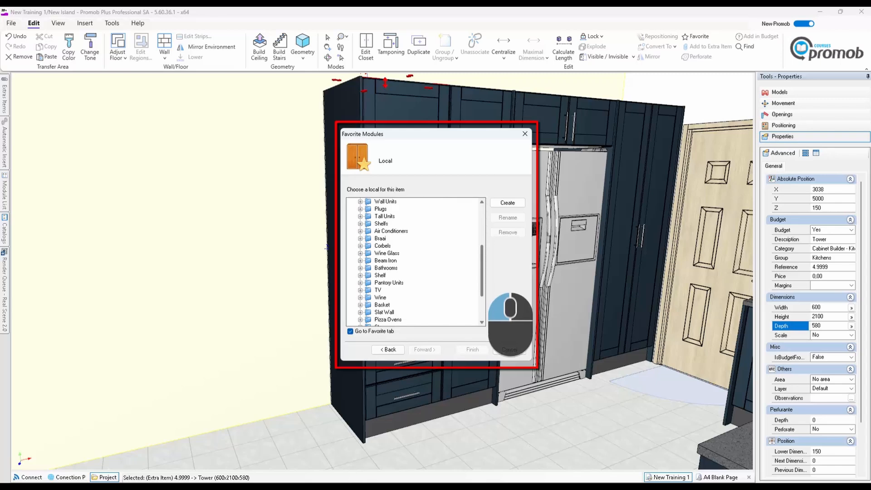
{"action": "scroll", "coordinate": [415, 261], "scroll_direction": "down", "scroll_amount": 2}
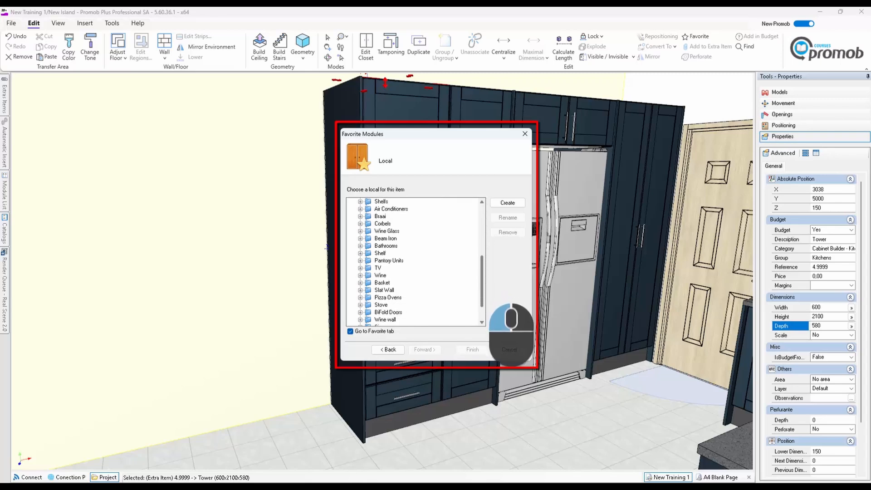
{"action": "scroll", "coordinate": [415, 261], "scroll_direction": "down", "scroll_amount": 2}
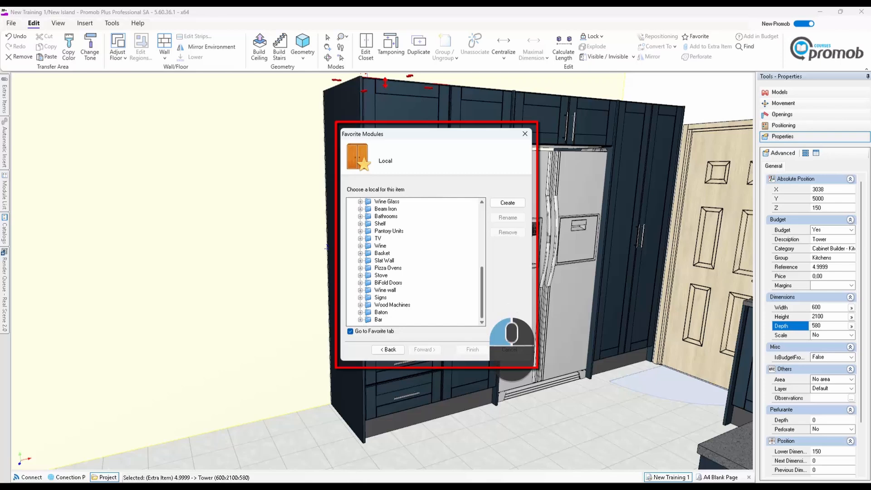
{"action": "scroll", "coordinate": [415, 262], "scroll_direction": "up", "scroll_amount": 2}
{"action": "scroll", "coordinate": [415, 262], "scroll_direction": "up", "scroll_amount": 3}
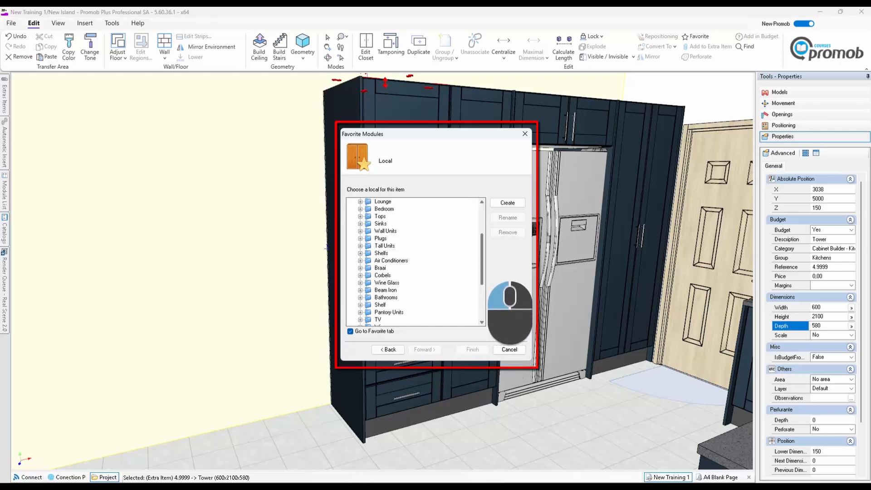
{"action": "scroll", "coordinate": [415, 262], "scroll_direction": "up", "scroll_amount": 2}
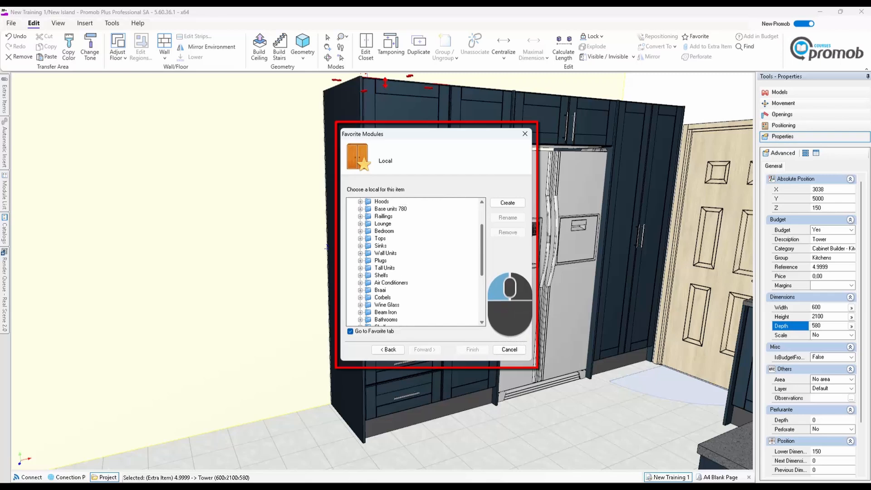
{"action": "scroll", "coordinate": [414, 262], "scroll_direction": "up", "scroll_amount": 3}
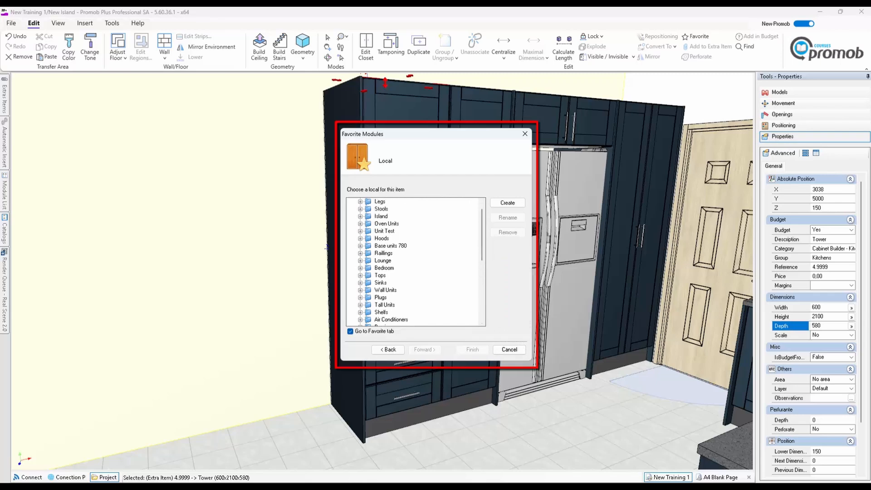
Step: Choose the Oven Units folder as the storage location and finish saving the favorite module
{"action": "left_click", "coordinate": [360, 223]}
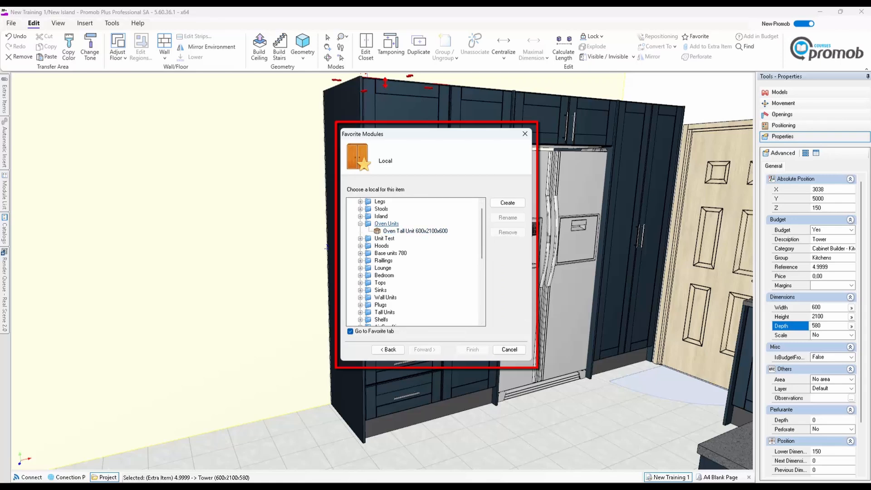
{"action": "left_click", "coordinate": [386, 223]}
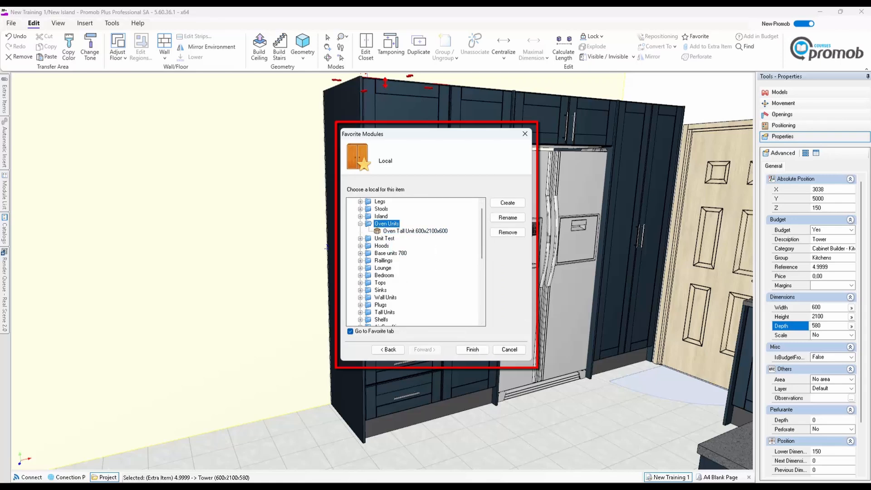
{"action": "left_click", "coordinate": [472, 349]}
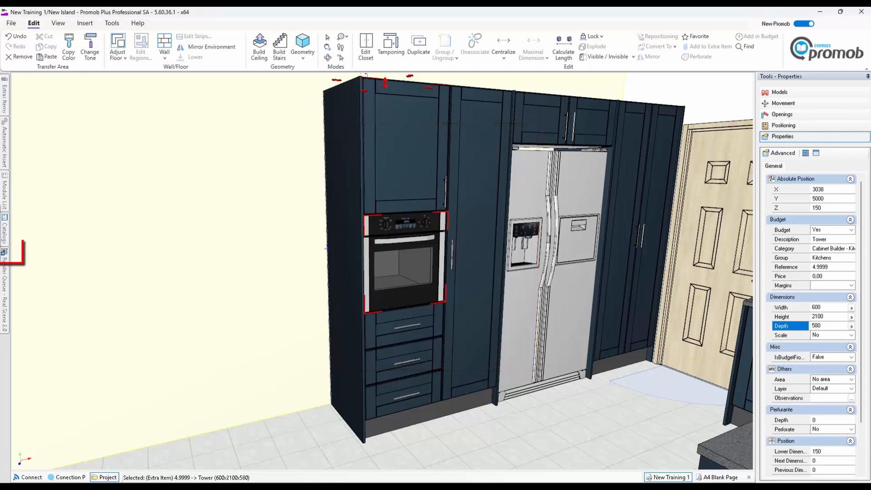
Step: Open the module catalogs, look through the available catalog list and choose Favorites
{"action": "left_click", "coordinate": [4, 232]}
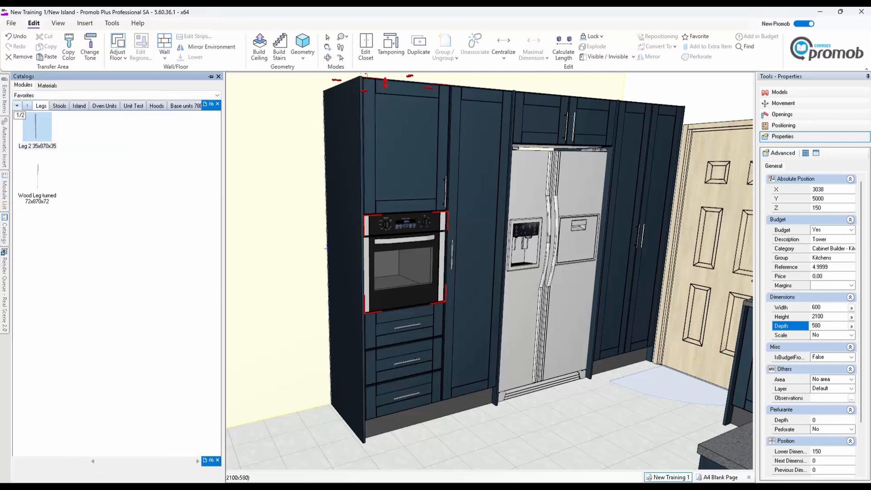
{"action": "left_click", "coordinate": [17, 106]}
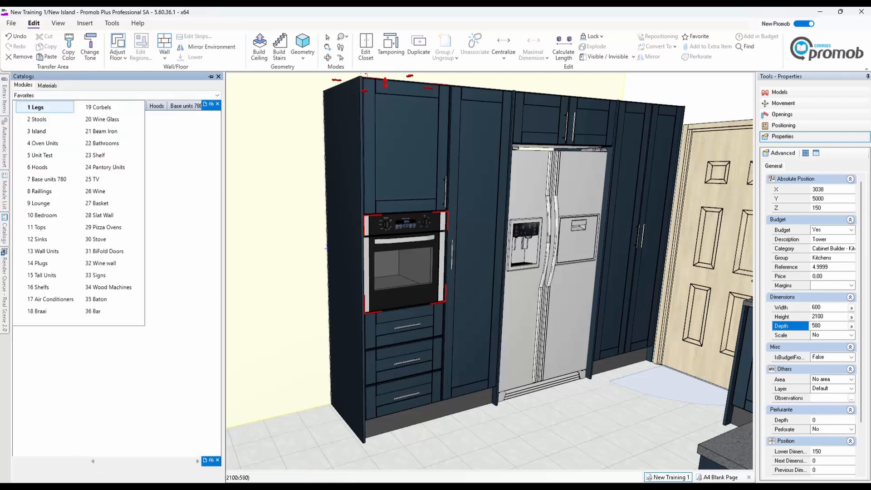
{"action": "left_click", "coordinate": [117, 95]}
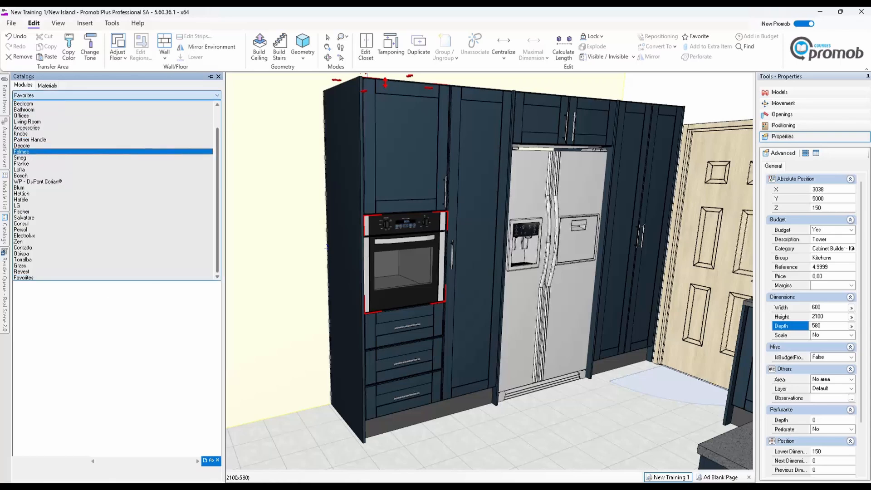
{"action": "left_click_drag", "start_coordinate": [217, 153], "coordinate": [216, 121]}
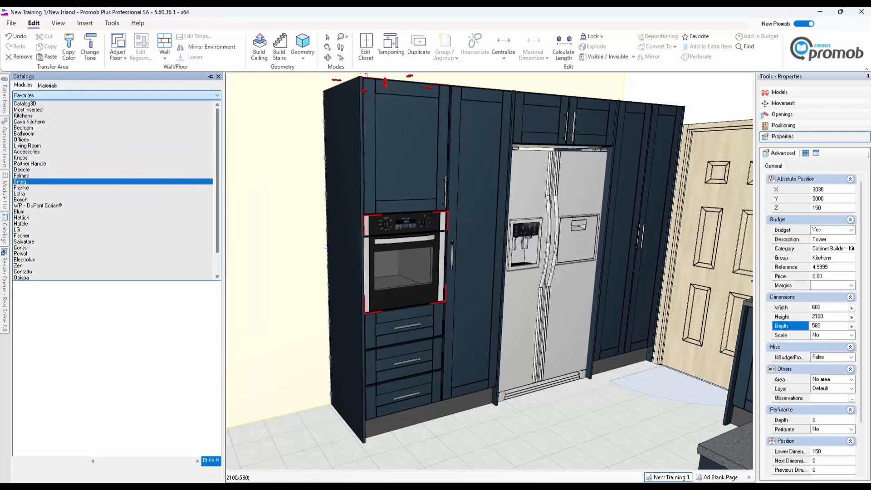
{"action": "left_click_drag", "start_coordinate": [217, 179], "coordinate": [217, 231]}
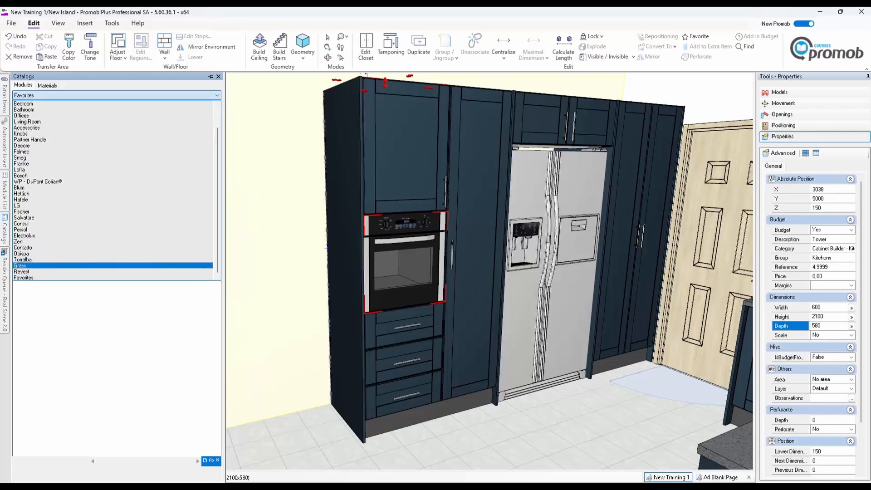
{"action": "left_click", "coordinate": [31, 277]}
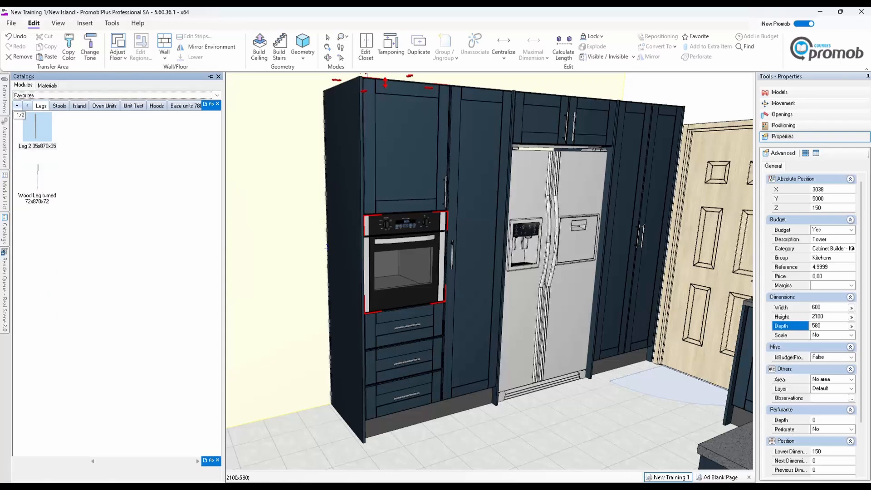
Step: View the favorite modules stored in the Tall Units group and in the Unit Test group
{"action": "left_click", "coordinate": [17, 105]}
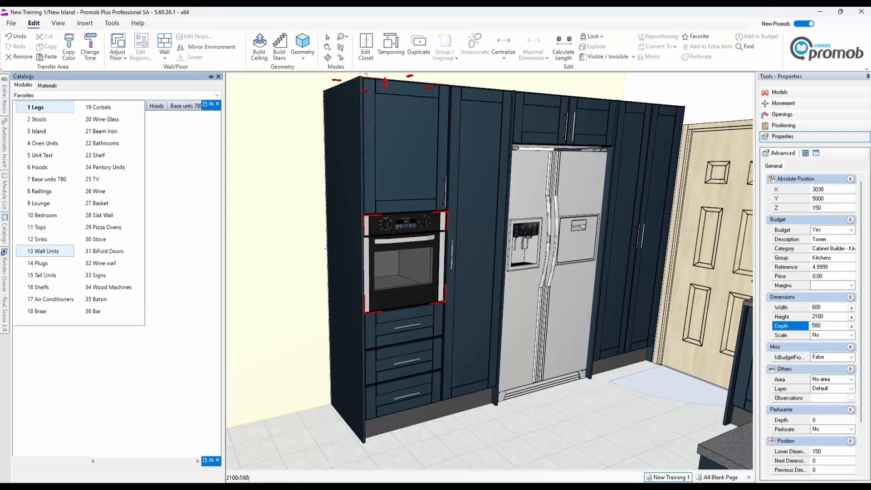
{"action": "left_click", "coordinate": [44, 275]}
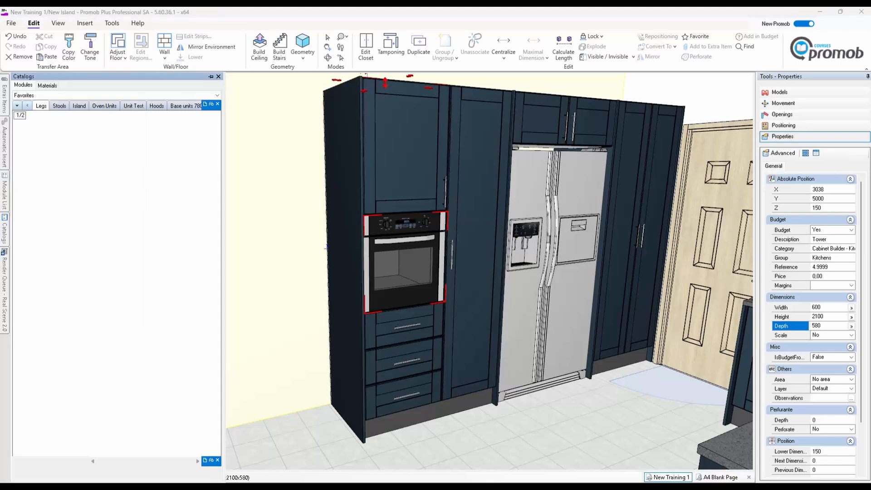
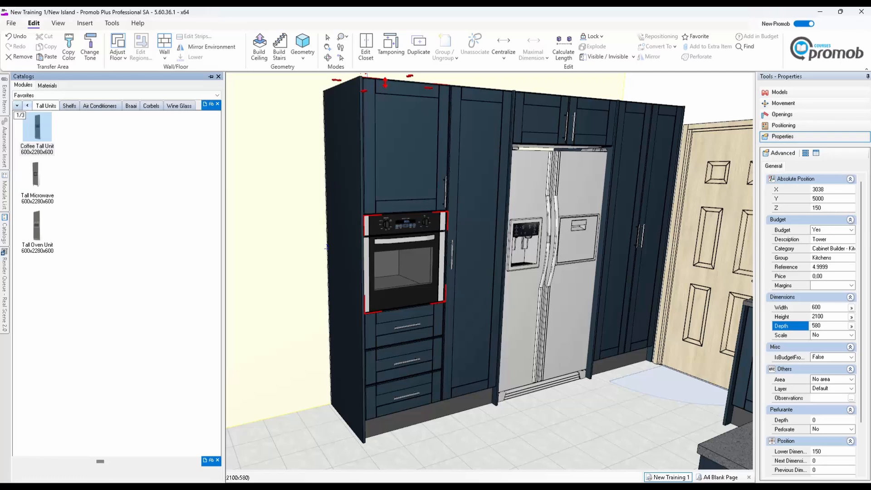
{"action": "left_click", "coordinate": [16, 105]}
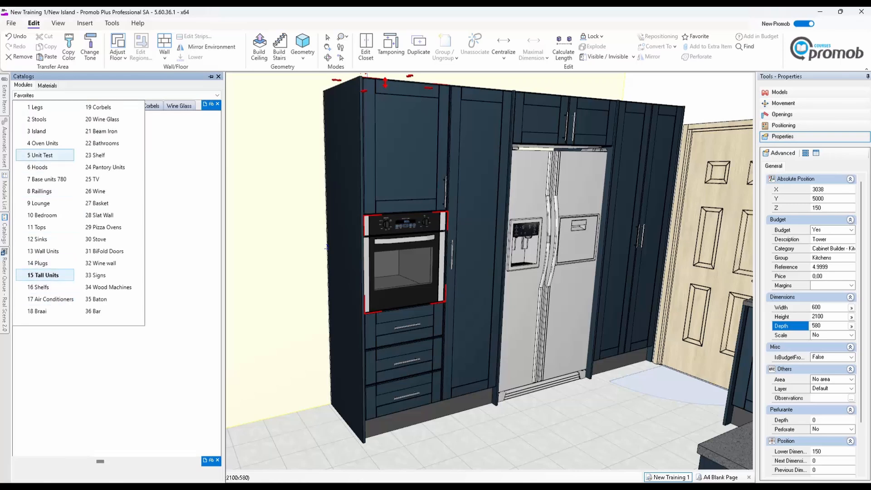
{"action": "left_click", "coordinate": [44, 155]}
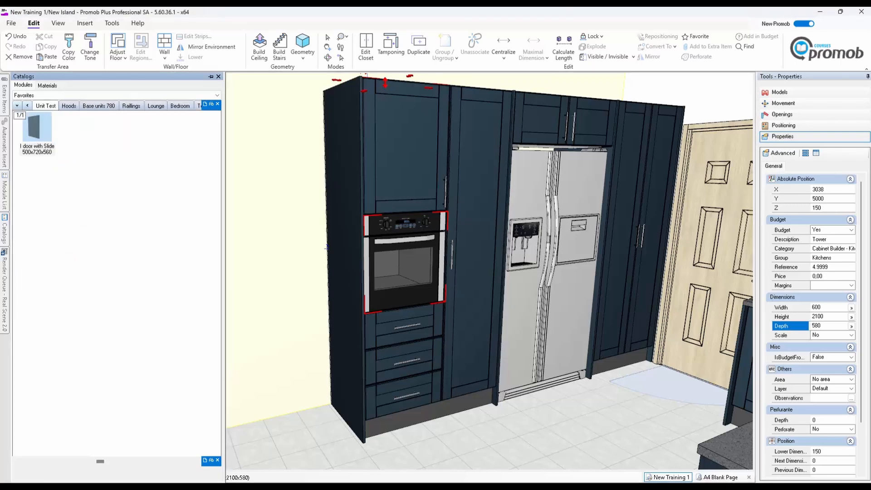
Step: Insert the favorite Oven Unit 3 DR+Door 600x2100x580 from Oven Units on the wall, about 578 mm from the existing oven tower
{"action": "left_click", "coordinate": [17, 105]}
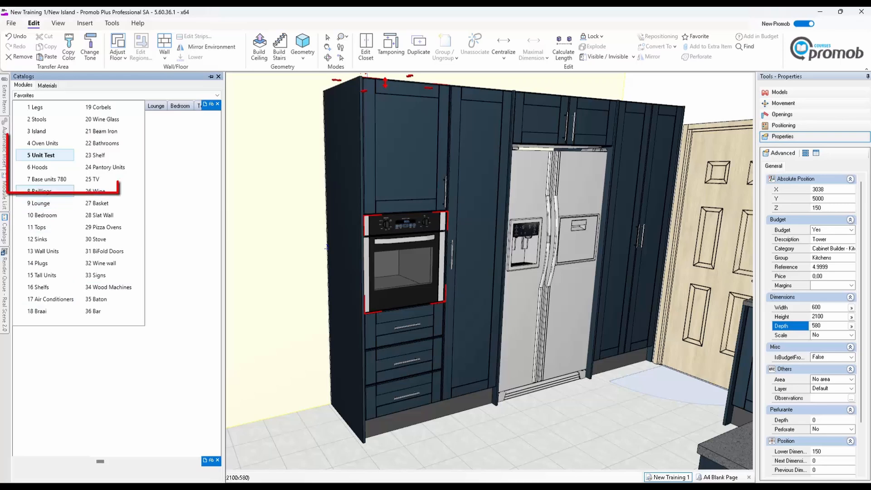
{"action": "left_click", "coordinate": [44, 142]}
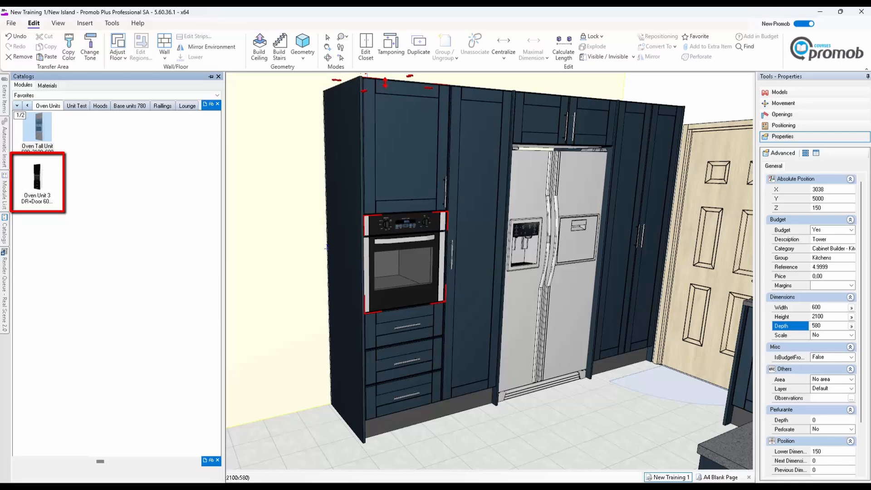
{"action": "left_click_drag", "start_coordinate": [225, 272], "coordinate": [119, 272]}
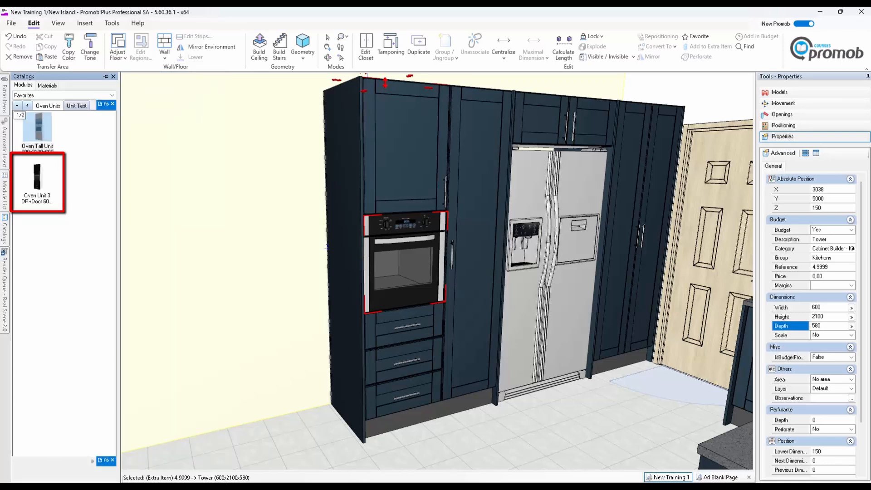
{"action": "left_click", "coordinate": [37, 177]}
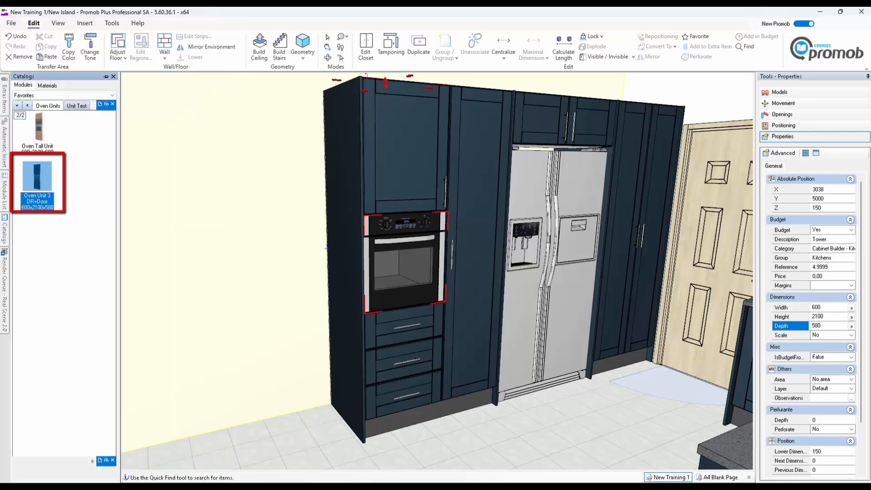
{"action": "left_click_drag", "start_coordinate": [37, 179], "coordinate": [175, 454]}
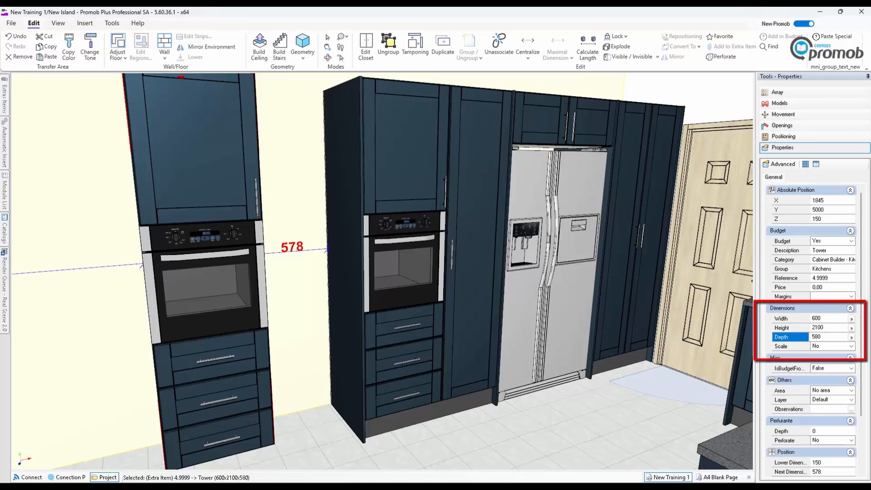
Step: Inspect the newly inserted oven unit beside the original tower and delete it
{"action": "scroll", "coordinate": [246, 299], "scroll_direction": "down", "scroll_amount": 4}
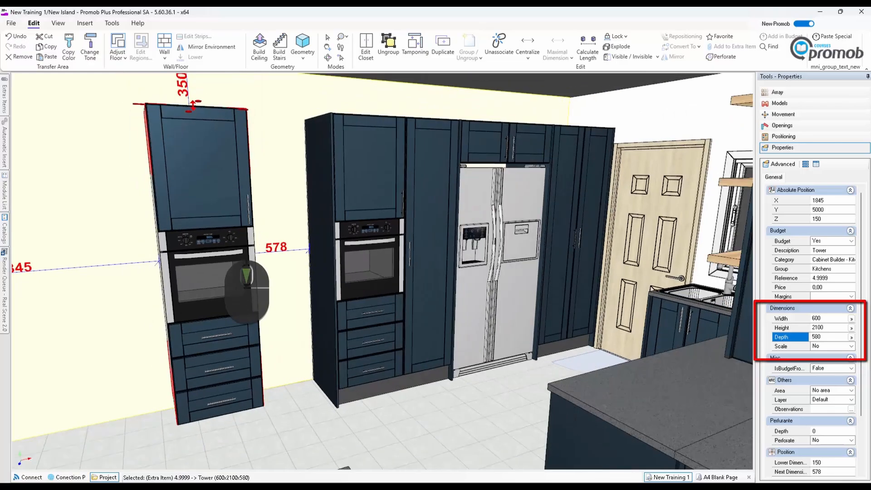
{"action": "mouse_move", "coordinate": [238, 301]}
{"action": "middle_mouse_down"}
{"action": "mouse_move", "coordinate": [371, 316]}
{"action": "mouse_move", "coordinate": [233, 365]}
{"action": "middle_mouse_up"}
{"action": "scroll", "coordinate": [228, 365], "scroll_direction": "up", "scroll_amount": 1}
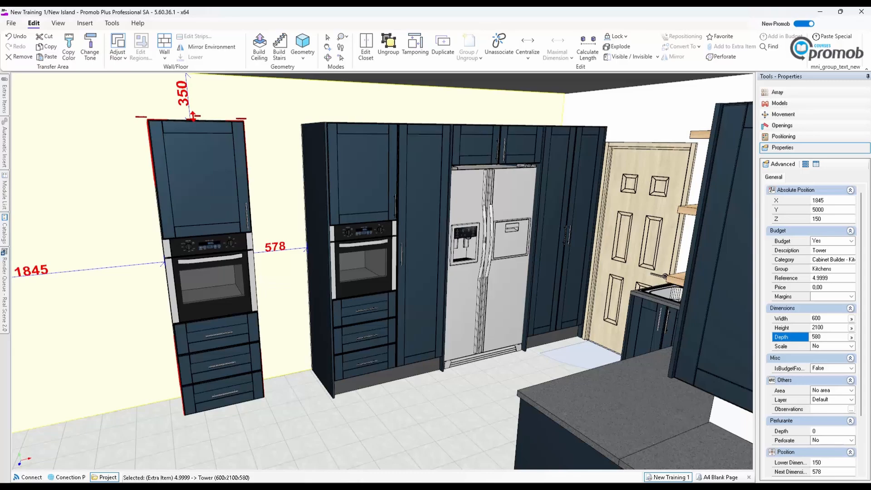
{"action": "key", "text": "Delete"}
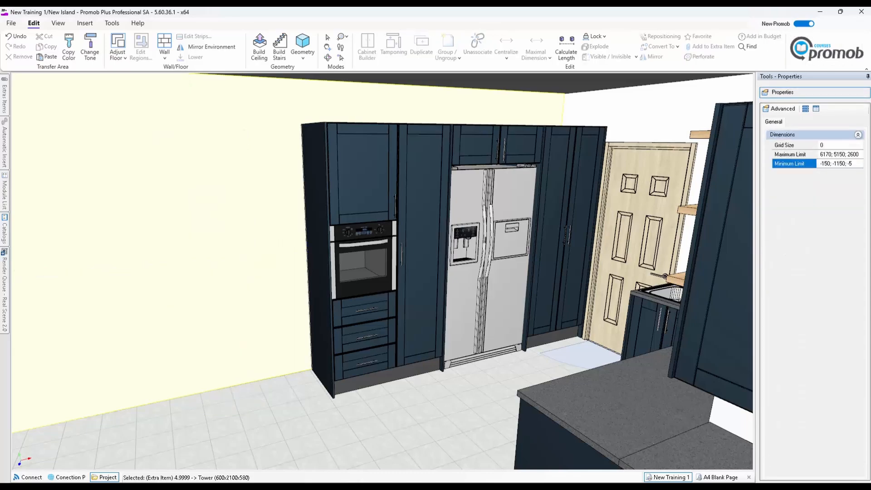
Step: Automatically insert Backsplash for Tops from the Kitchens group across the whole ambient
{"action": "scroll", "coordinate": [247, 340], "scroll_direction": "down", "scroll_amount": 4}
{"action": "middle_click_drag", "start_coordinate": [248, 339], "coordinate": [366, 377]}
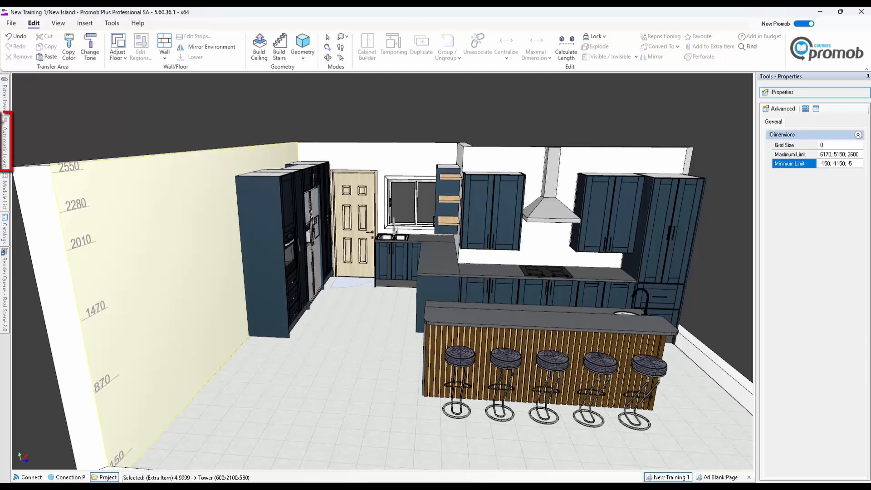
{"action": "left_click", "coordinate": [4, 145]}
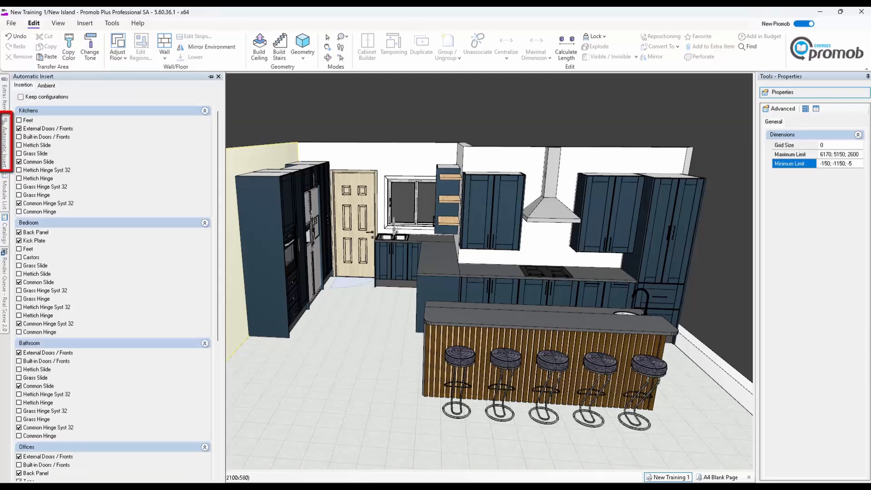
{"action": "left_click", "coordinate": [46, 85]}
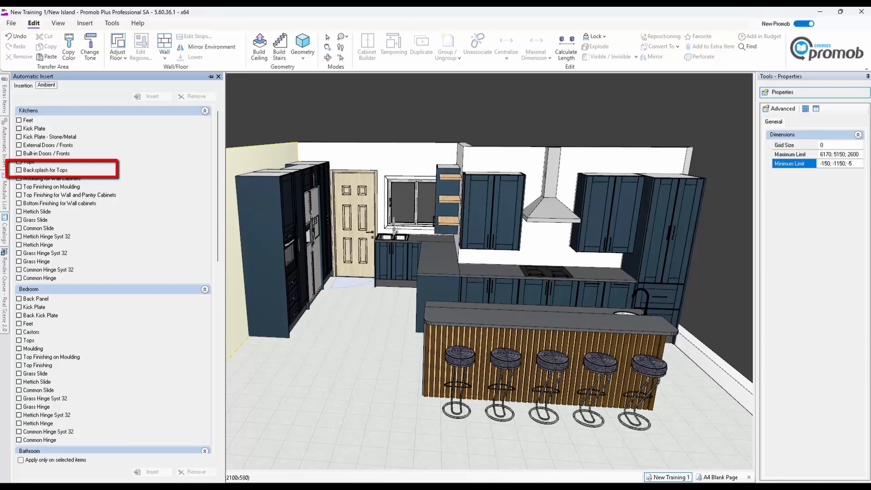
{"action": "left_click", "coordinate": [19, 170]}
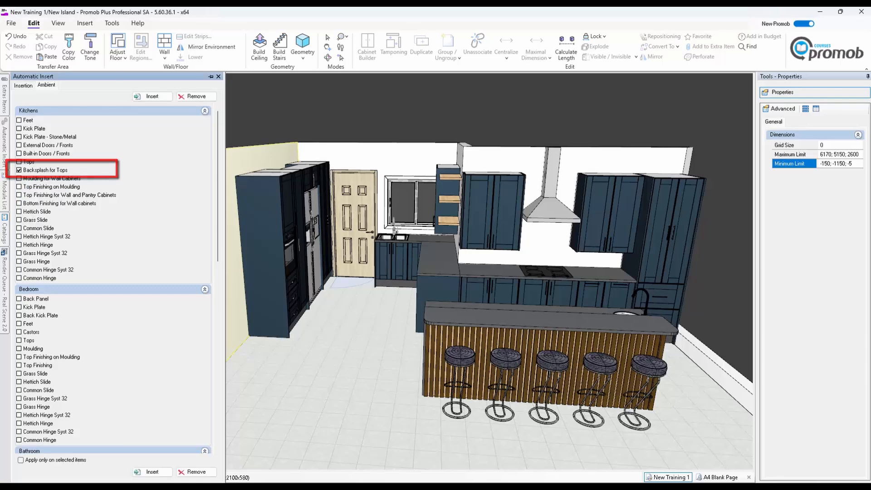
{"action": "left_click", "coordinate": [152, 97]}
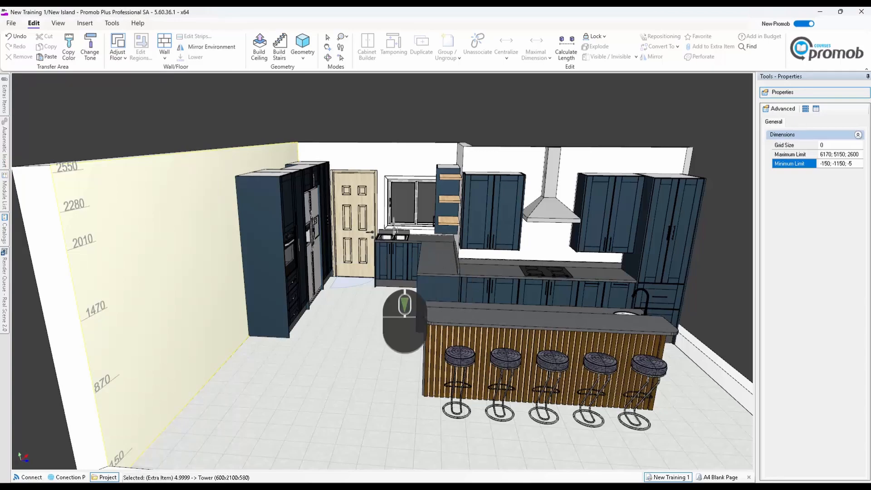
Step: Shorten the backsplash behind the sink at its door-side end to about 481 mm wide
{"action": "middle_click_drag", "start_coordinate": [407, 320], "coordinate": [469, 337]}
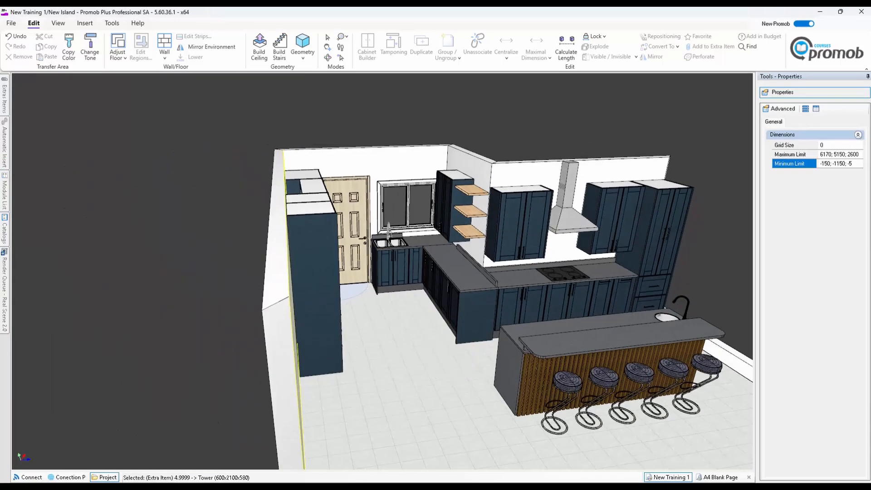
{"action": "scroll", "coordinate": [466, 291], "scroll_direction": "up", "scroll_amount": 8}
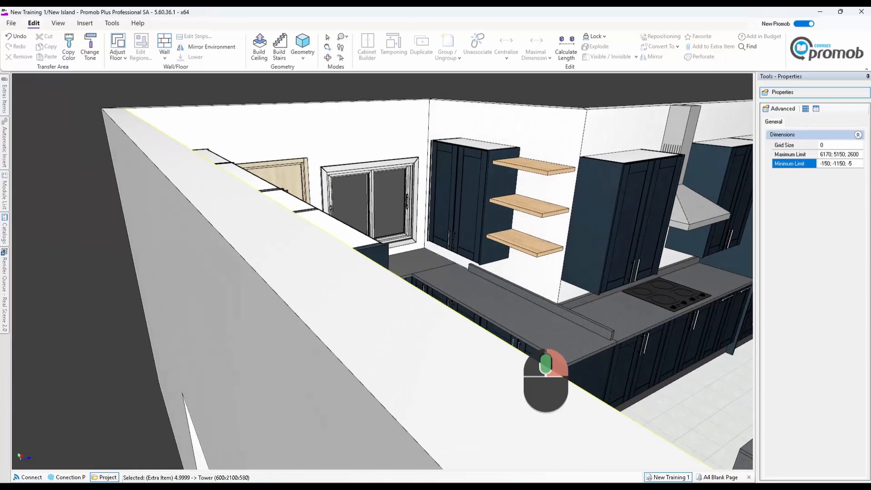
{"action": "scroll", "coordinate": [545, 380], "scroll_direction": "down", "scroll_amount": 5}
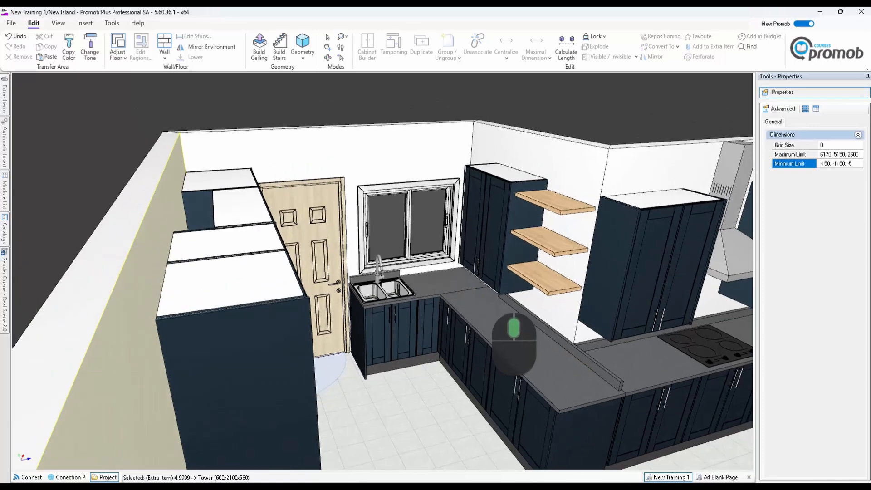
{"action": "scroll", "coordinate": [437, 306], "scroll_direction": "up", "scroll_amount": 5}
{"action": "scroll", "coordinate": [437, 292], "scroll_direction": "up", "scroll_amount": 4}
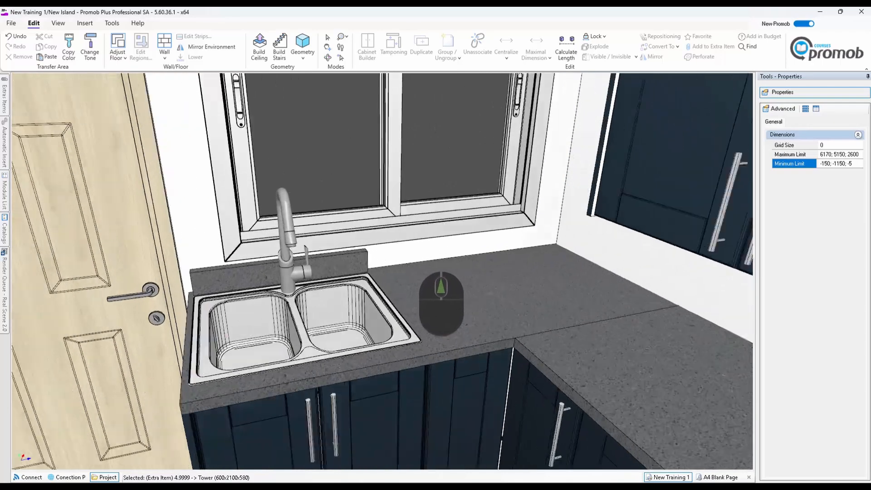
{"action": "left_click", "coordinate": [352, 270]}
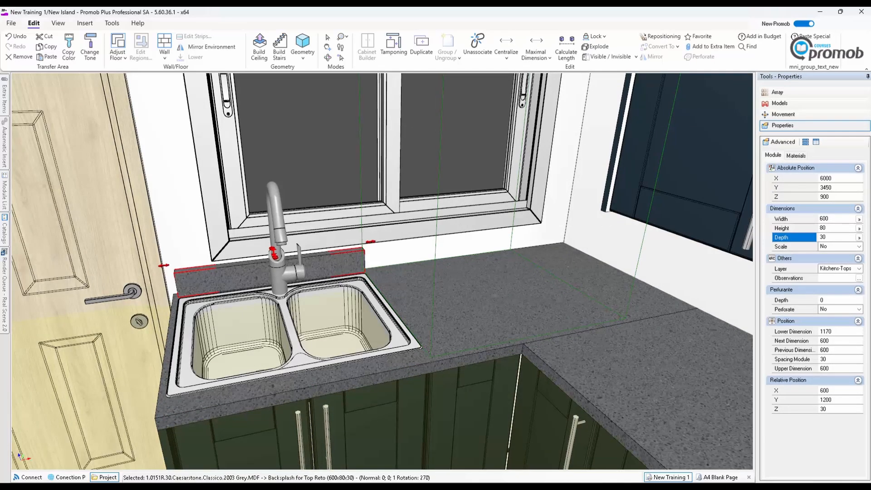
{"action": "left_click", "coordinate": [164, 265]}
{"action": "left_click_drag", "start_coordinate": [165, 266], "coordinate": [206, 261]}
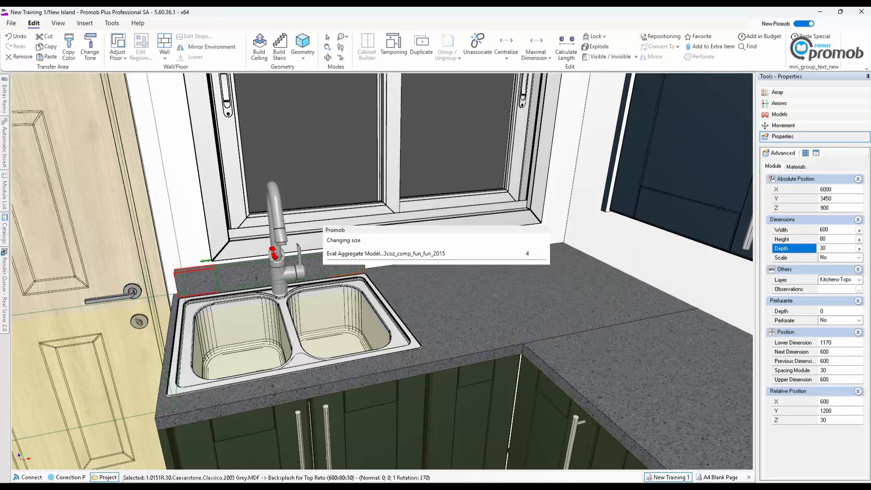
{"action": "left_click", "coordinate": [313, 374]}
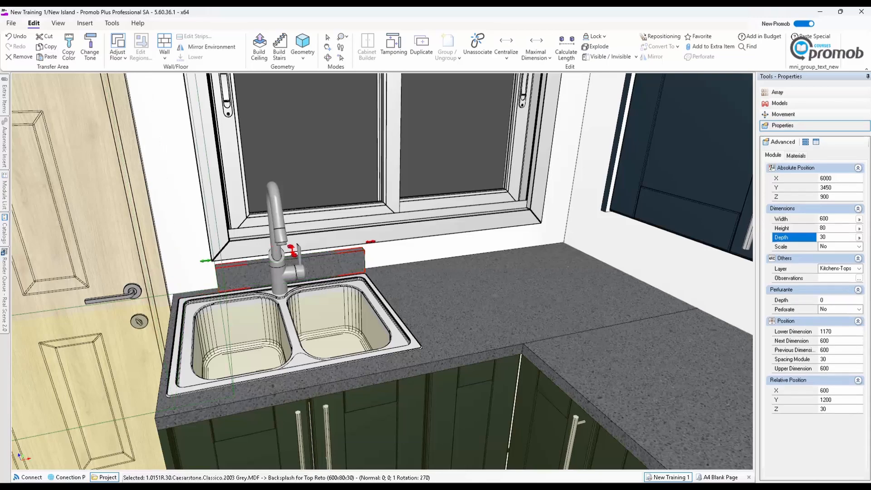
Step: Stretch the sink backsplash past the top's door-side end and up to the wall corner, to about 1465 mm wide
{"action": "left_click", "coordinate": [330, 266]}
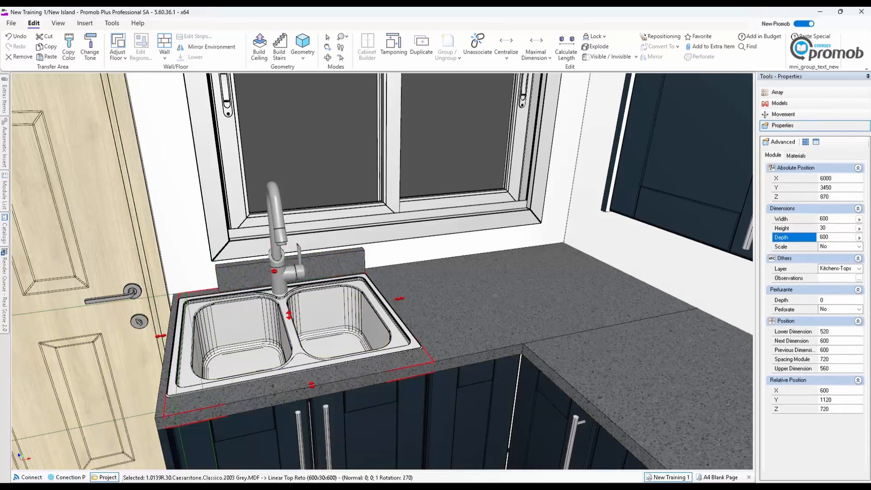
{"action": "left_click_drag", "start_coordinate": [230, 295], "coordinate": [190, 306]}
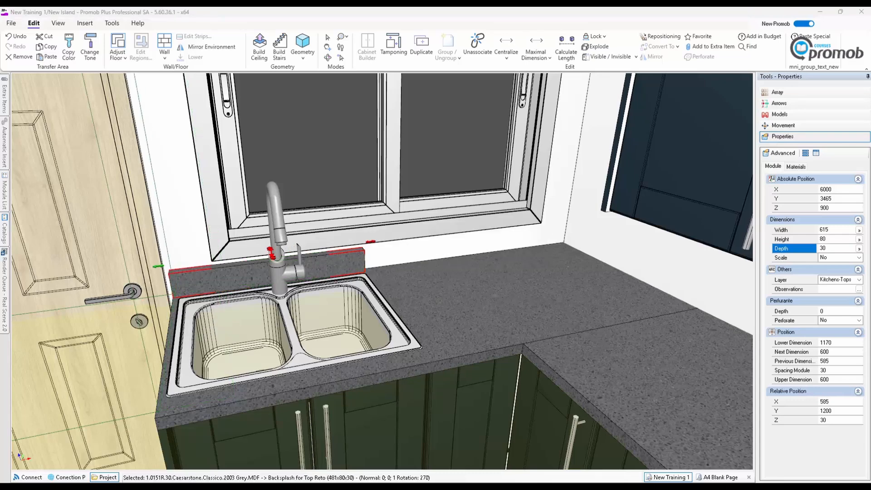
{"action": "left_click_drag", "start_coordinate": [370, 241], "coordinate": [575, 218]}
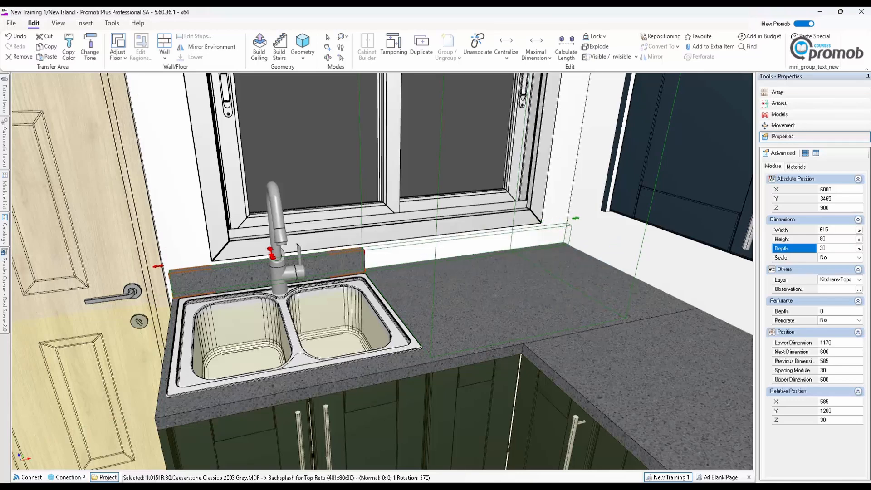
Step: Try shifting the 1710 mm top and its backsplash 250 mm toward the sink corner, and undo the move
{"action": "middle_click_drag", "start_coordinate": [536, 340], "coordinate": [610, 360]}
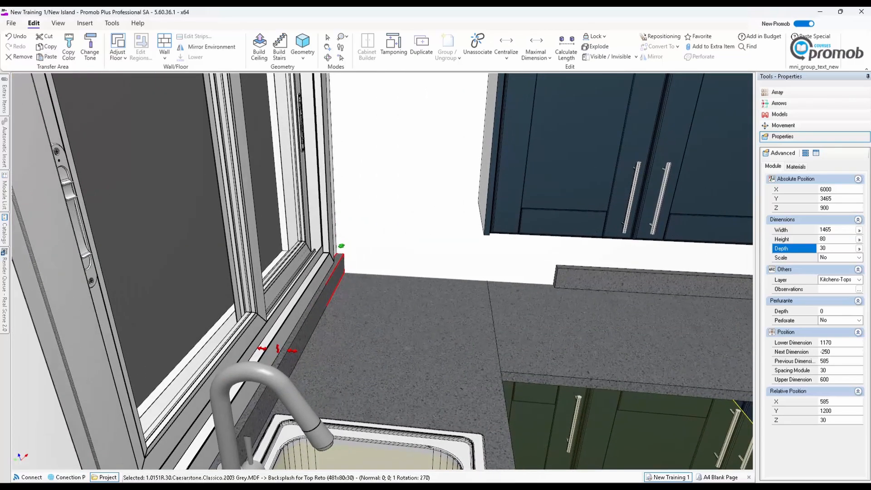
{"action": "left_click", "coordinate": [610, 353]}
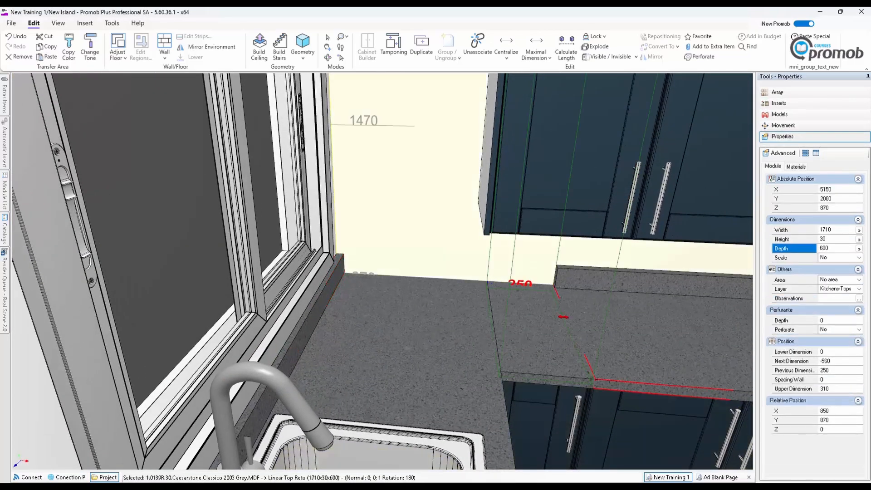
{"action": "left_click", "coordinate": [551, 262]}
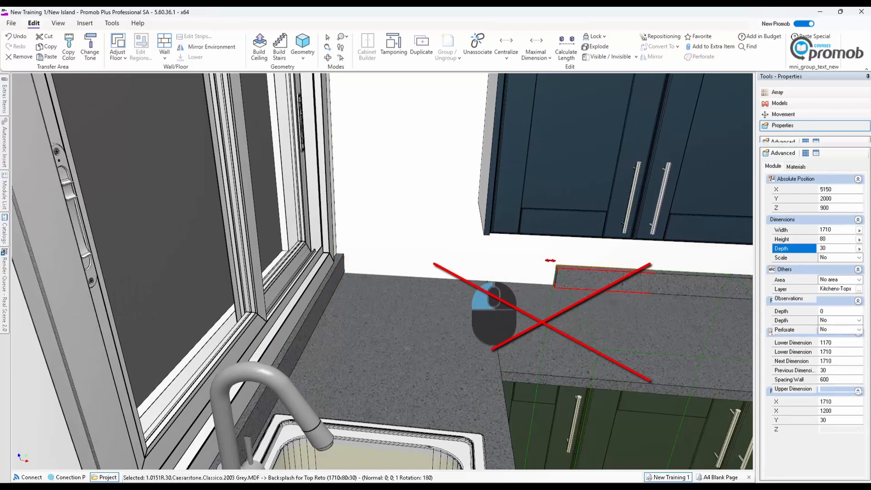
{"action": "left_click", "coordinate": [490, 310]}
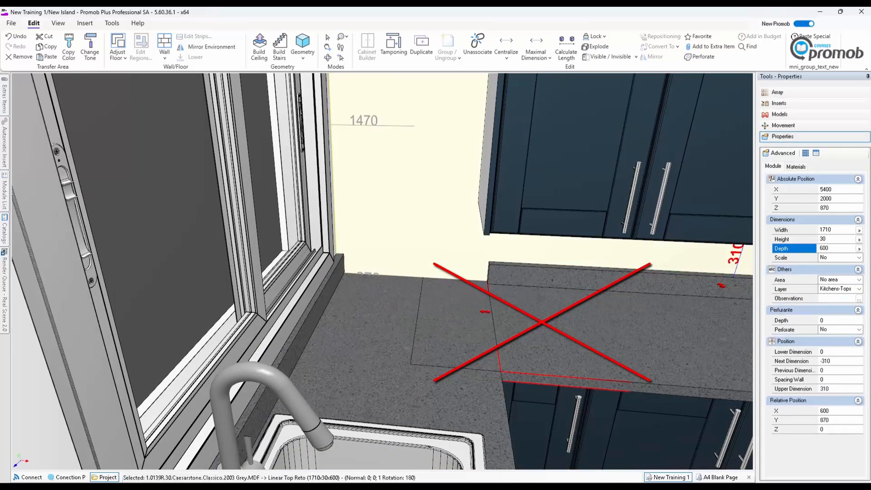
{"action": "left_click", "coordinate": [589, 311]}
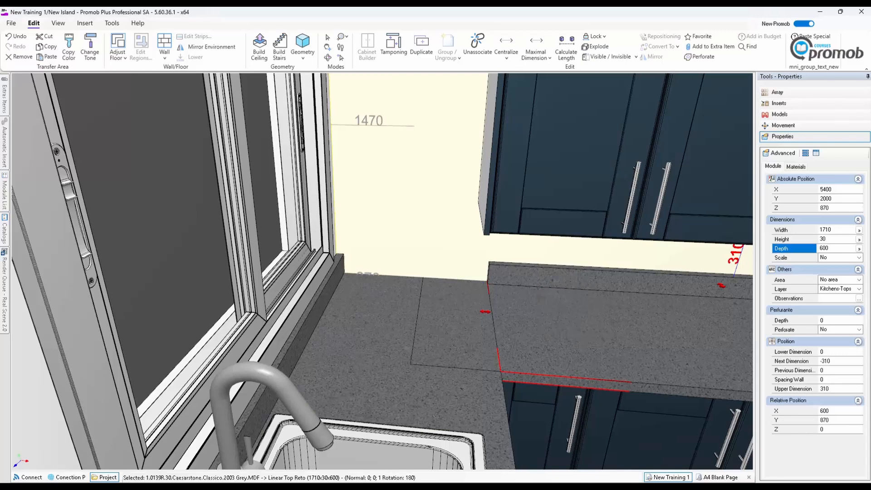
{"action": "middle_click_drag", "start_coordinate": [390, 272], "coordinate": [449, 299]}
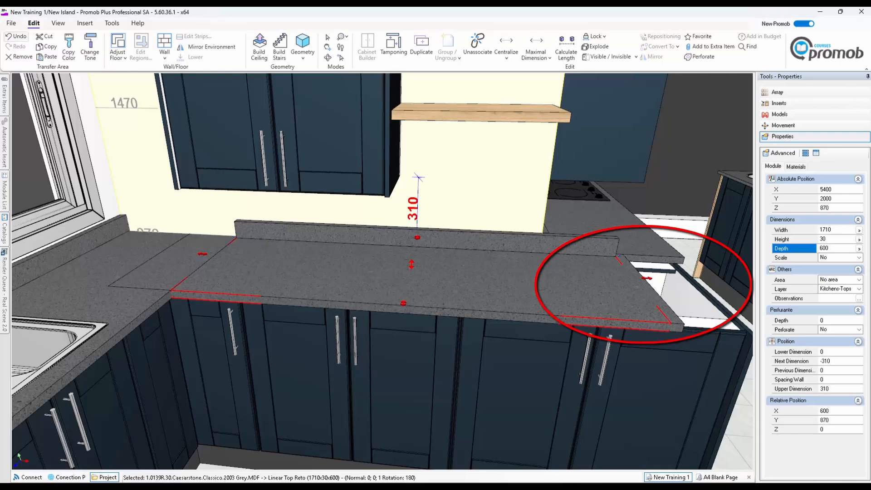
{"action": "key", "text": "ctrl+z"}
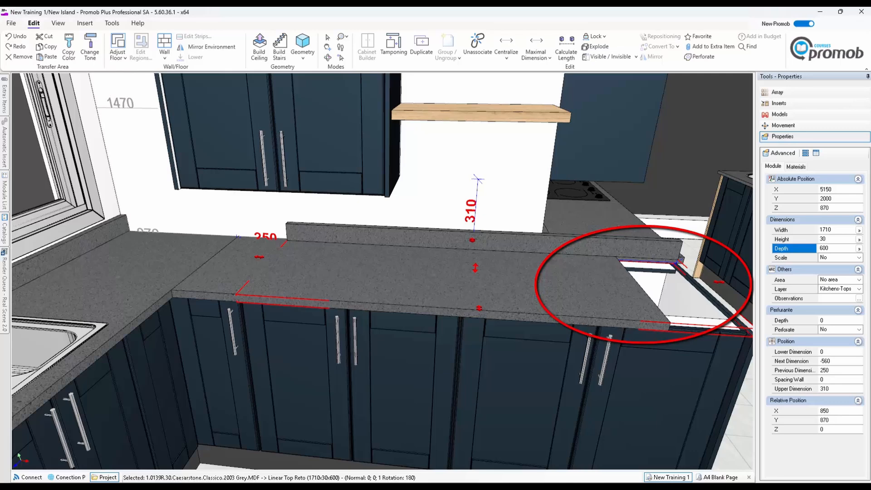
Step: Extend the 1710 mm backsplash to the window-side corner and trim its other end at the wall's end, to about 1971 mm wide
{"action": "left_click", "coordinate": [369, 234]}
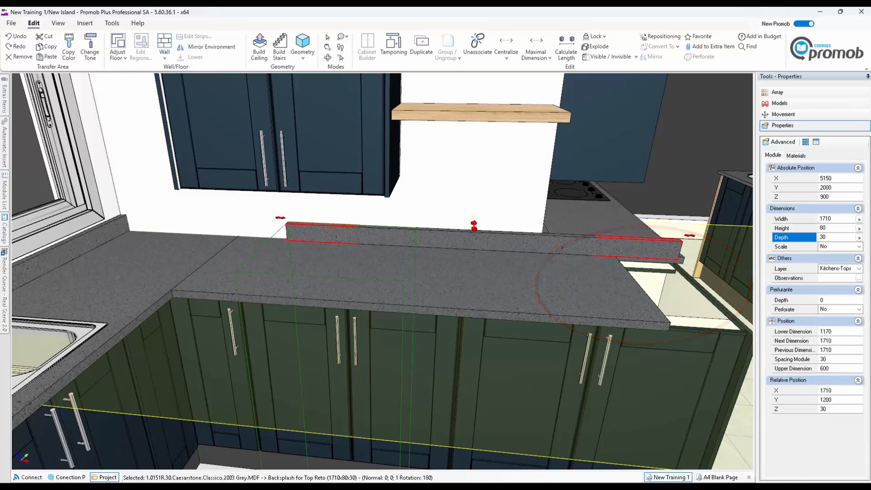
{"action": "left_click_drag", "start_coordinate": [280, 217], "coordinate": [137, 208]}
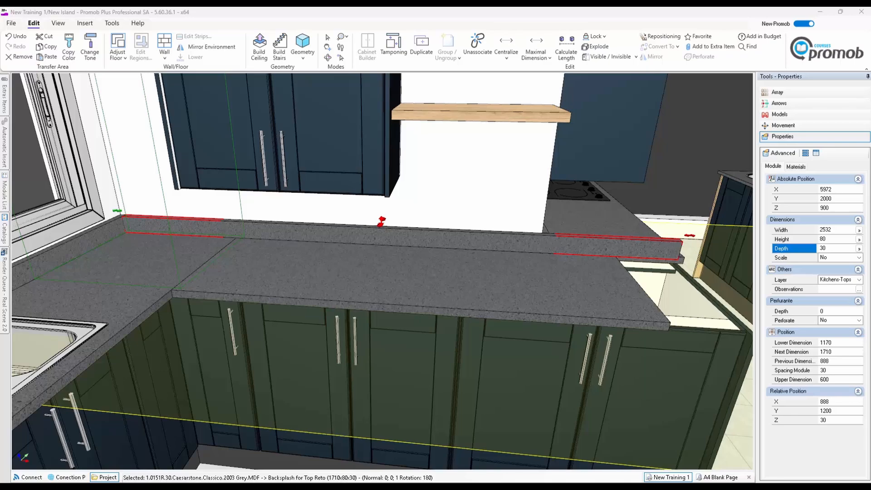
{"action": "middle_click_drag", "start_coordinate": [506, 318], "coordinate": [399, 344]}
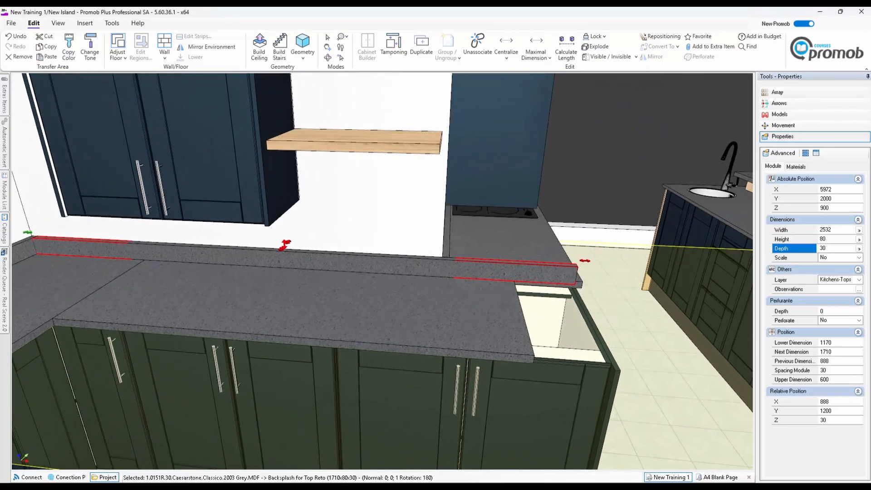
{"action": "left_click_drag", "start_coordinate": [585, 261], "coordinate": [448, 254]}
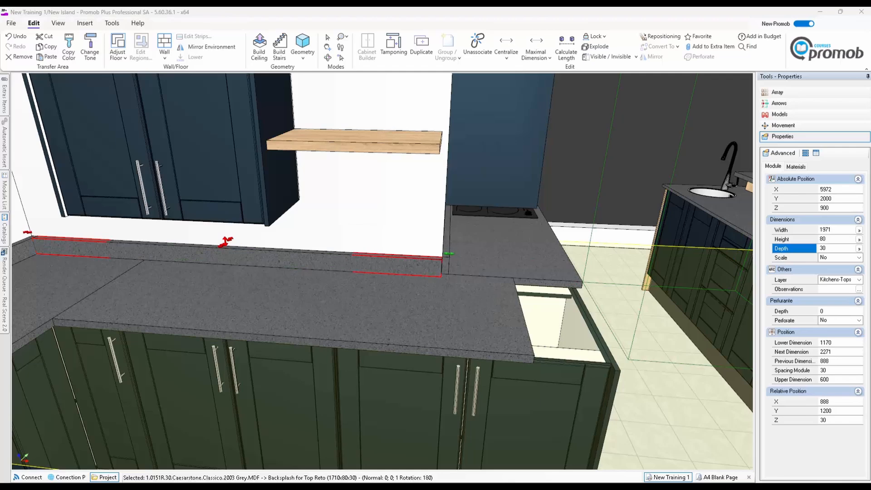
Step: Edit the 1710 mm top's geometry, moving both corners of its open end flush with the adjoining top's outer edge, and apply the shape
{"action": "left_click", "coordinate": [363, 308]}
{"action": "right_click", "coordinate": [450, 242]}
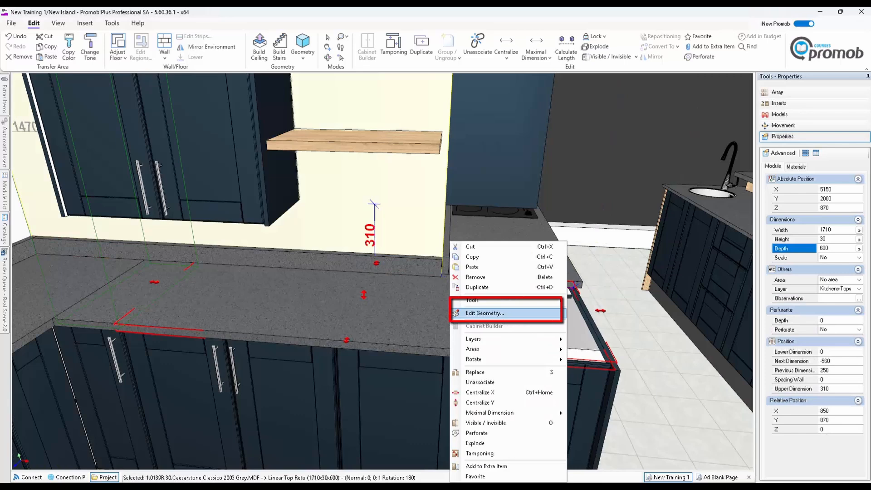
{"action": "left_click", "coordinate": [484, 312]}
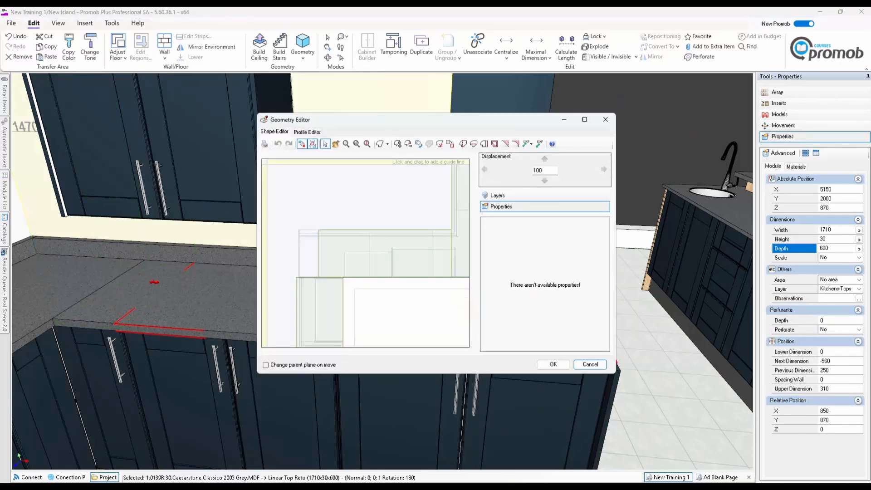
{"action": "scroll", "coordinate": [368, 254], "scroll_direction": "up", "scroll_amount": 3}
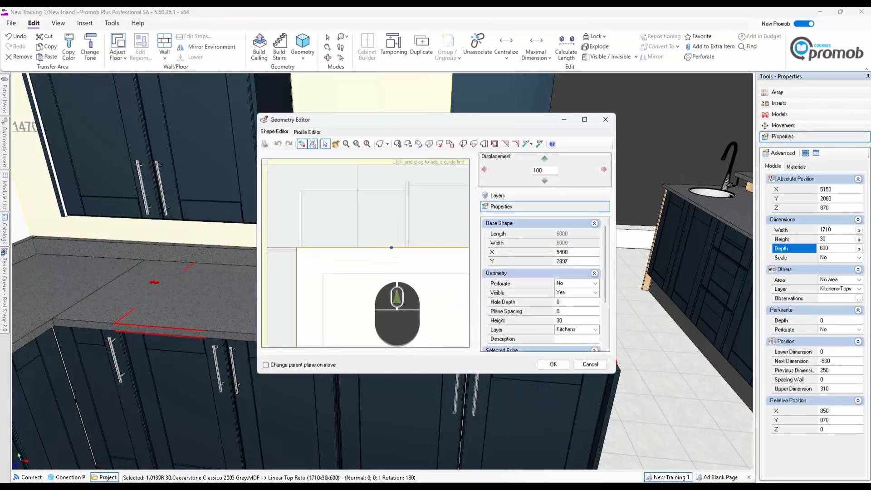
{"action": "mouse_move", "coordinate": [379, 276]}
{"action": "middle_mouse_down"}
{"action": "mouse_move", "coordinate": [529, 301]}
{"action": "mouse_move", "coordinate": [531, 328]}
{"action": "middle_mouse_up"}
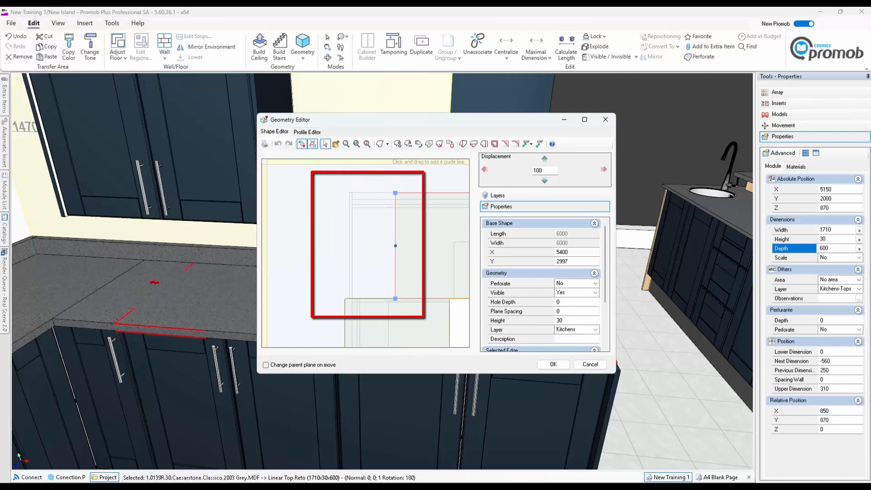
{"action": "left_click_drag", "start_coordinate": [395, 298], "coordinate": [345, 298]}
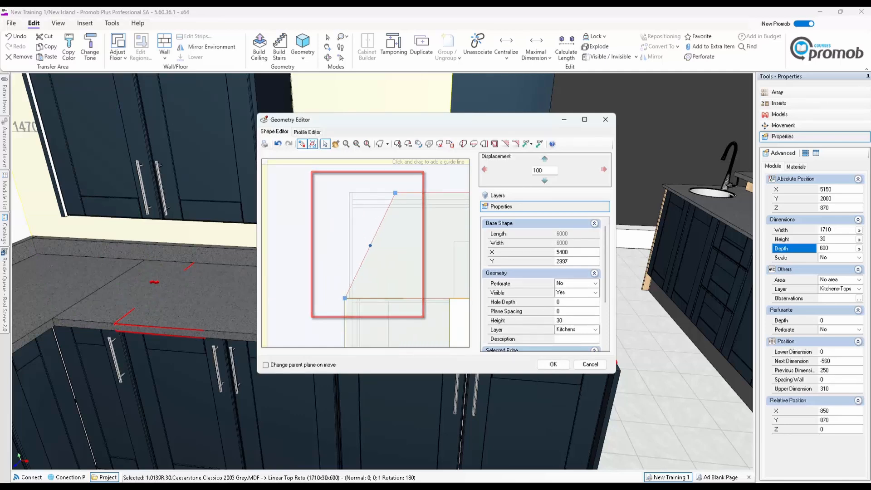
{"action": "left_click_drag", "start_coordinate": [395, 192], "coordinate": [344, 193]}
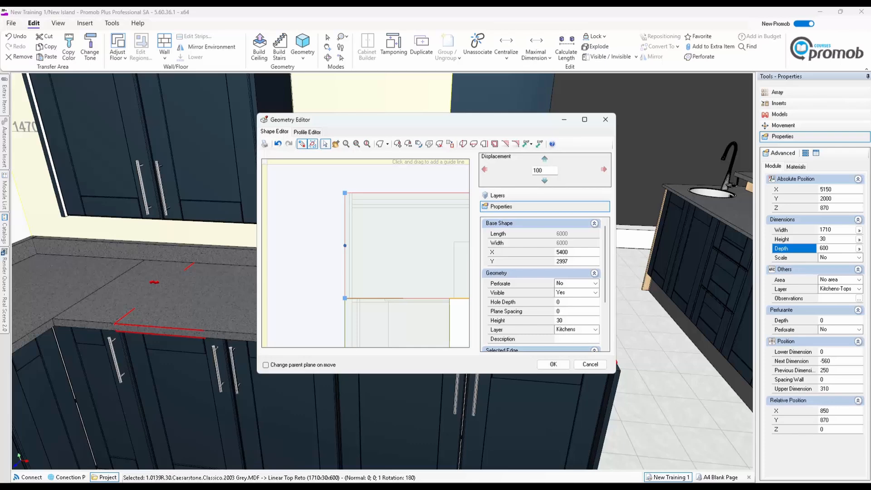
{"action": "left_click_drag", "start_coordinate": [345, 298], "coordinate": [344, 299]}
{"action": "scroll", "coordinate": [427, 262], "scroll_direction": "down", "scroll_amount": 4}
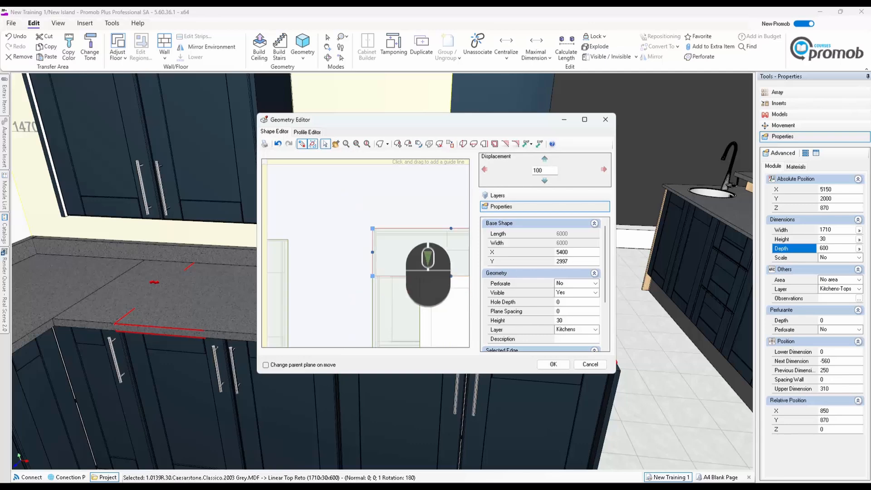
{"action": "scroll", "coordinate": [427, 262], "scroll_direction": "up", "scroll_amount": 2}
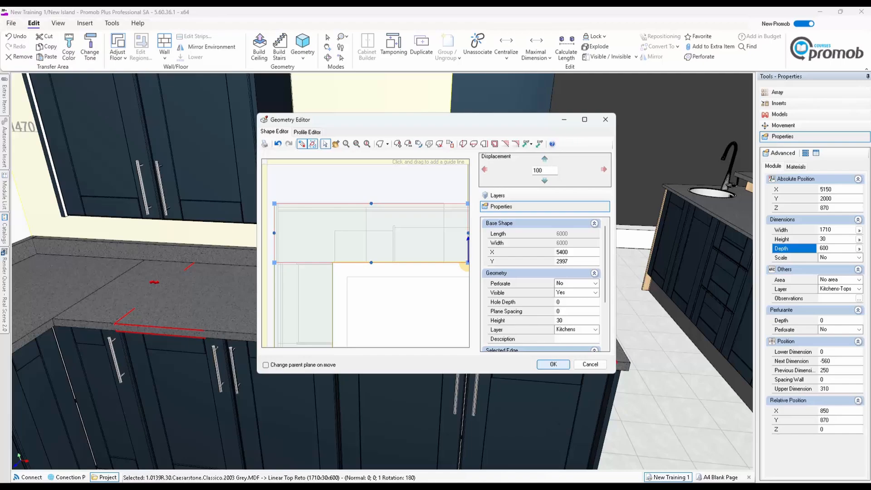
{"action": "key", "text": "Return"}
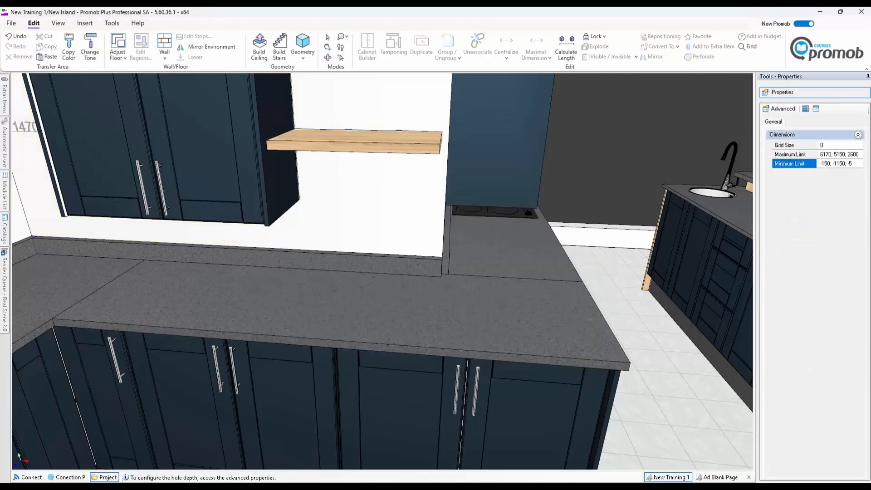
Step: Remove the stone backsplash strip running along the wall behind the cooktop
{"action": "mouse_move", "coordinate": [522, 351]}
{"action": "middle_mouse_down"}
{"action": "mouse_move", "coordinate": [379, 366]}
{"action": "mouse_move", "coordinate": [520, 370]}
{"action": "mouse_move", "coordinate": [355, 369]}
{"action": "mouse_move", "coordinate": [406, 369]}
{"action": "mouse_move", "coordinate": [346, 336]}
{"action": "middle_mouse_up"}
{"action": "scroll", "coordinate": [346, 335], "scroll_direction": "down", "scroll_amount": 4}
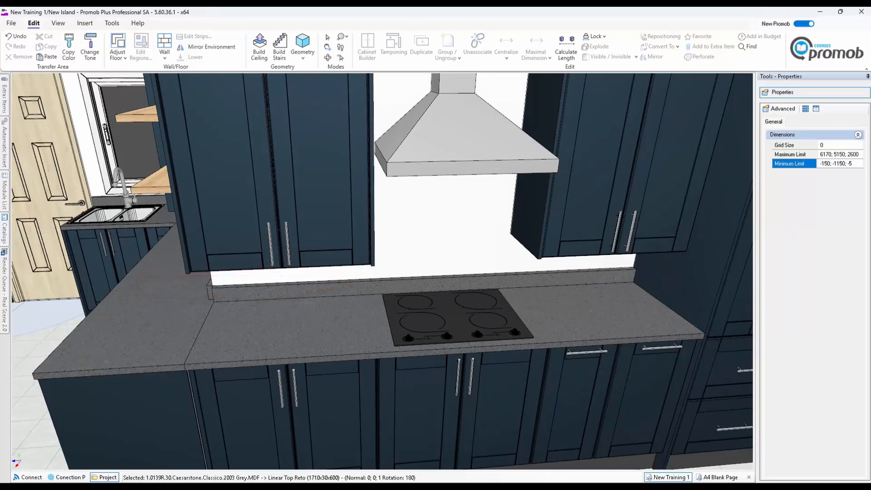
{"action": "left_click", "coordinate": [346, 336]}
{"action": "left_click", "coordinate": [347, 290]}
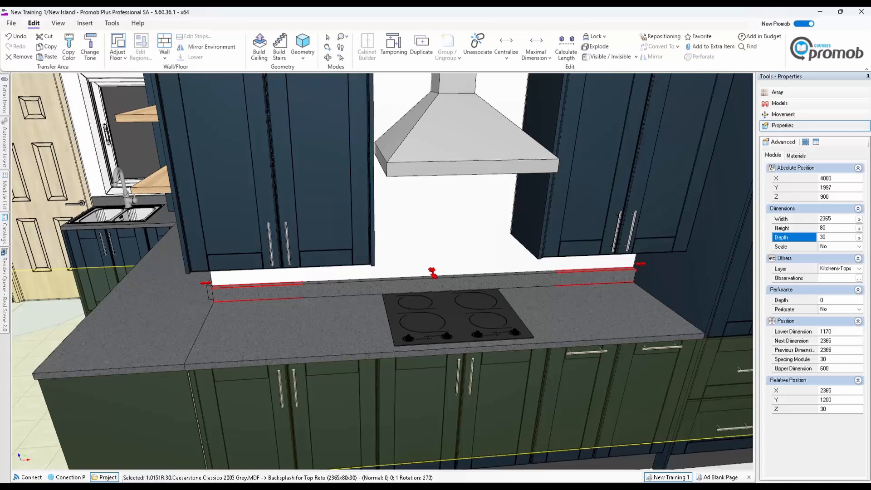
{"action": "right_click", "coordinate": [334, 289]}
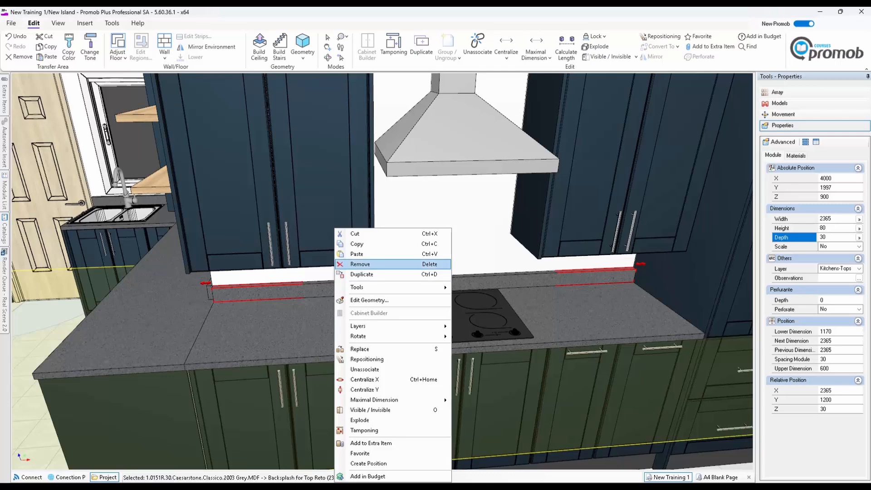
{"action": "left_click", "coordinate": [363, 263]}
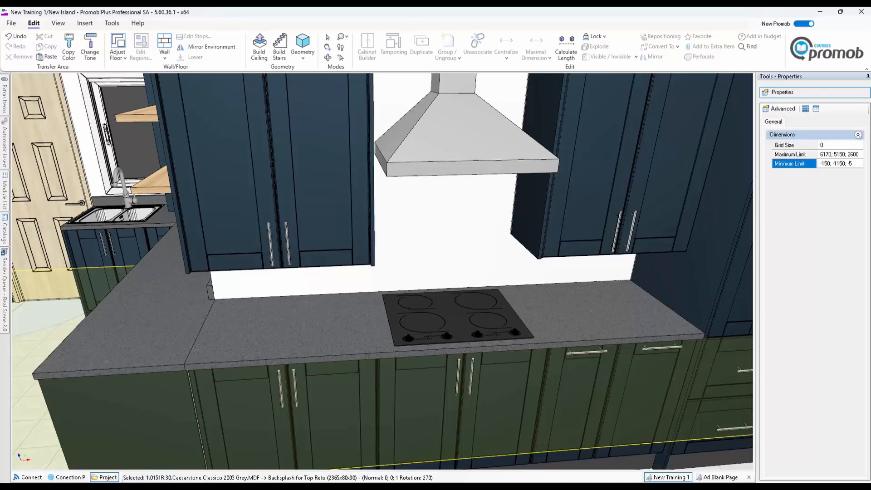
Step: Build a rectangular geometry about 751 mm wide and 650 mm deep on the wall between the hood and the cooktop
{"action": "right_click_drag", "start_coordinate": [472, 252], "coordinate": [449, 257]}
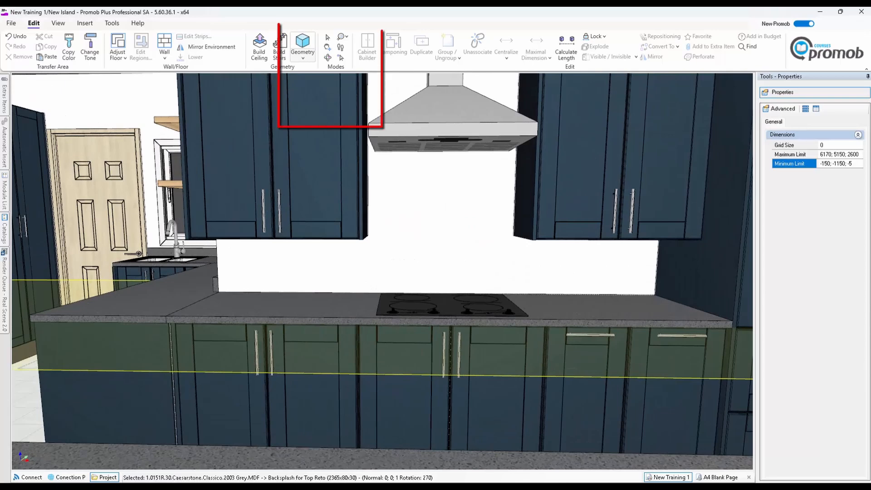
{"action": "left_click", "coordinate": [302, 55]}
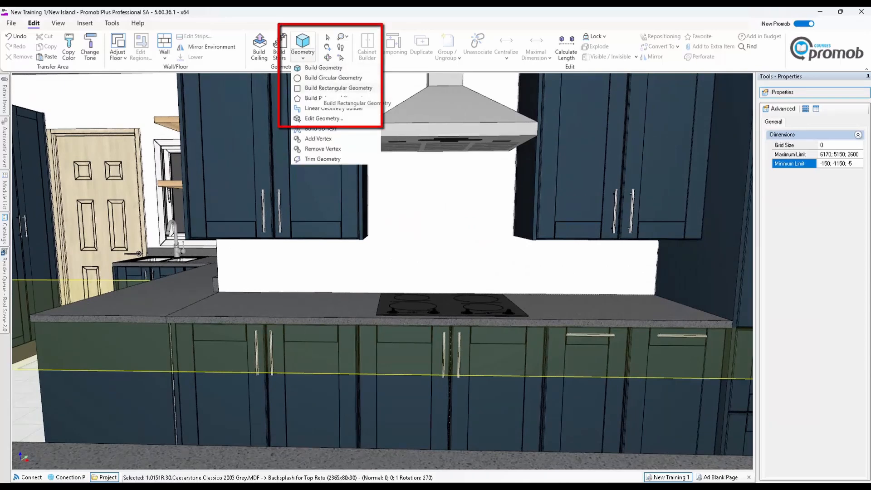
{"action": "left_click", "coordinate": [331, 88]}
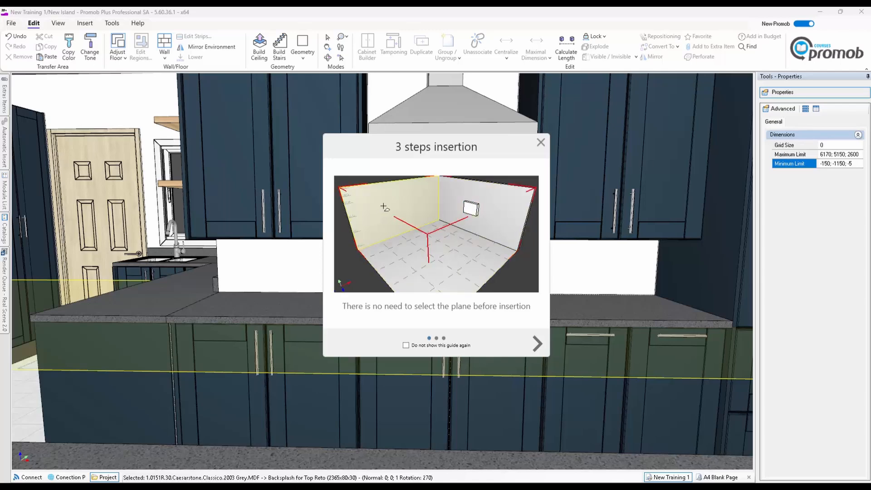
{"action": "key", "text": "Escape"}
{"action": "right_click", "coordinate": [431, 255]}
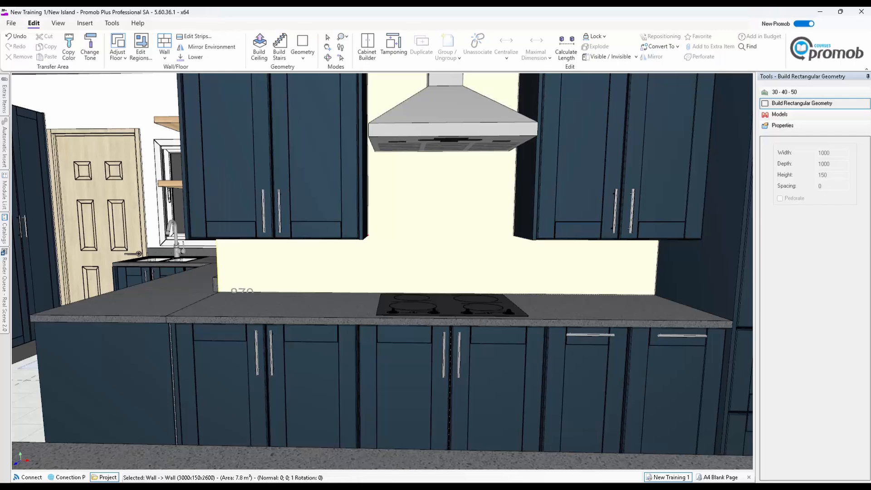
{"action": "left_click", "coordinate": [371, 157]}
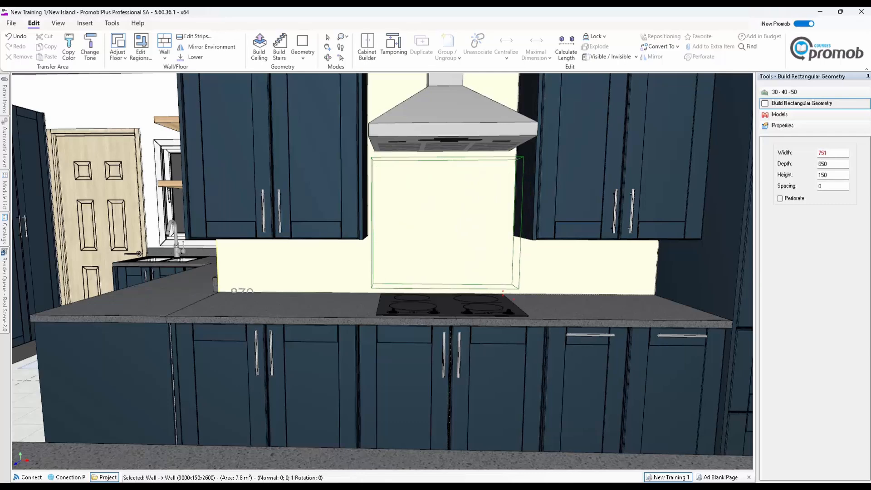
{"action": "left_click", "coordinate": [517, 286]}
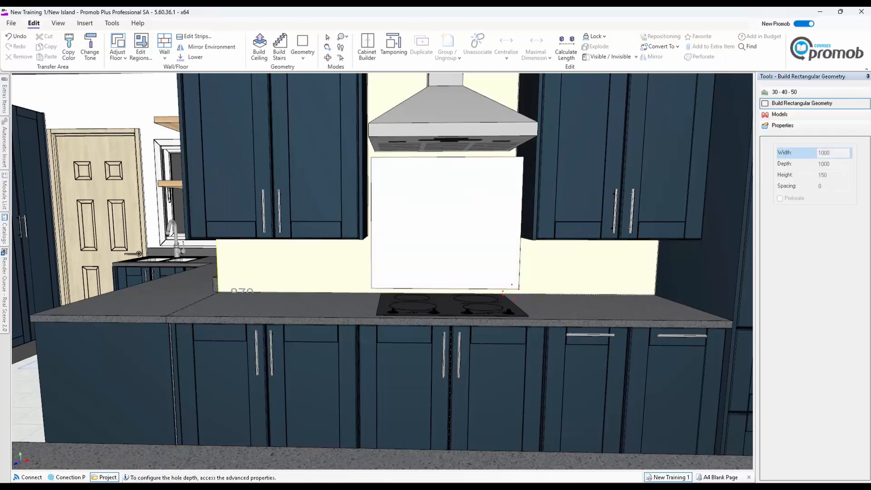
{"action": "key", "text": "Escape"}
Step: Set the height of the new rectangular wall geometry to 4 mm
{"action": "left_click", "coordinate": [464, 258]}
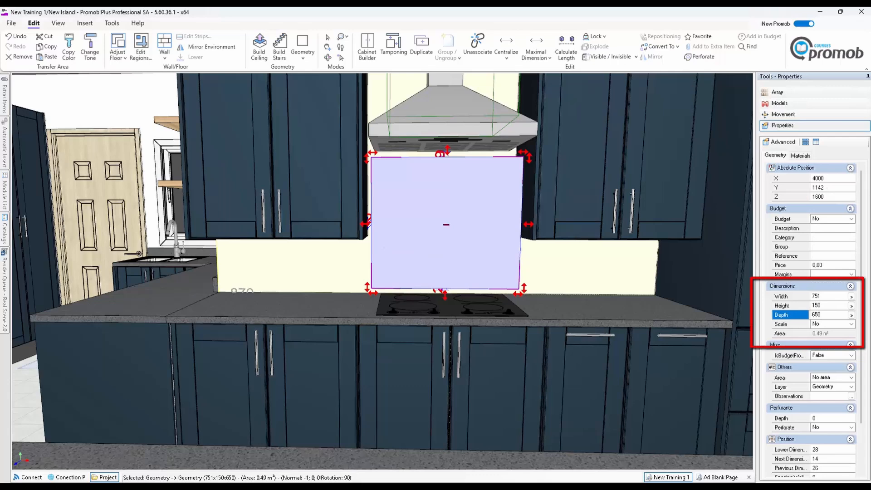
{"action": "double_click", "coordinate": [816, 305]}
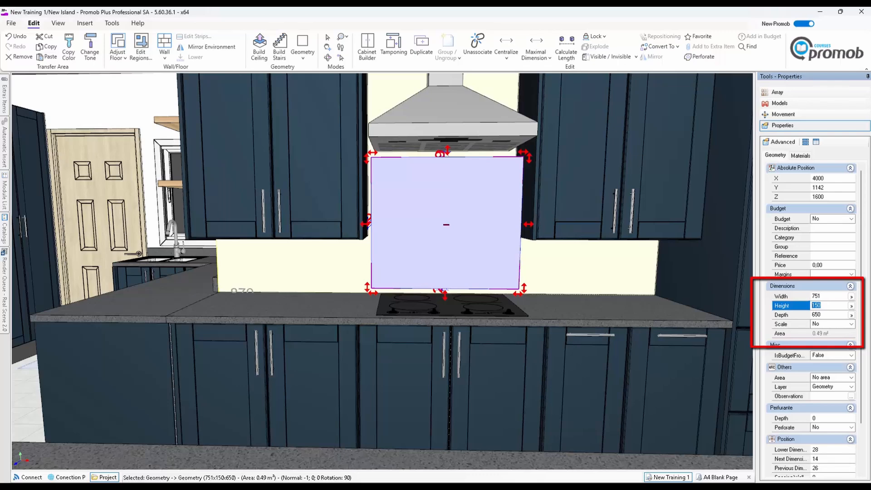
{"action": "type", "text": "4"}
{"action": "key", "text": "Return"}
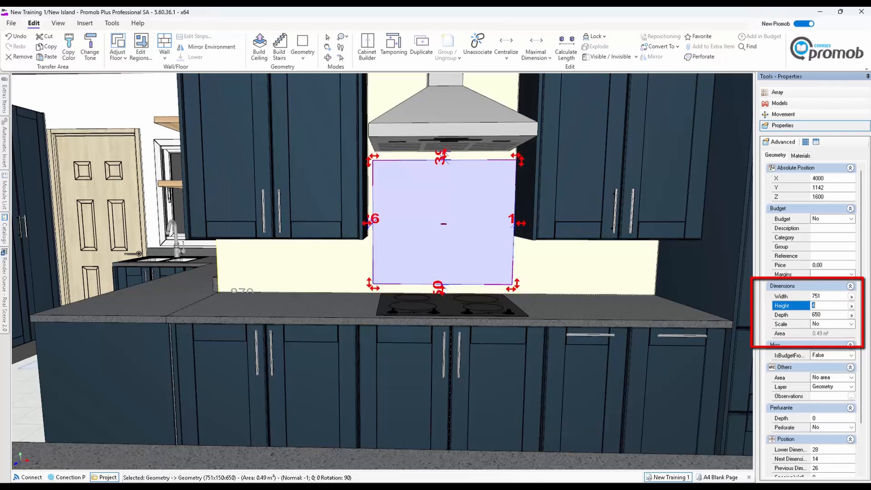
Step: Open the wall panel in the Geometry Editor and lower its shape onto the countertop line, at about X 3870, Y 1550
{"action": "right_click", "coordinate": [462, 210]}
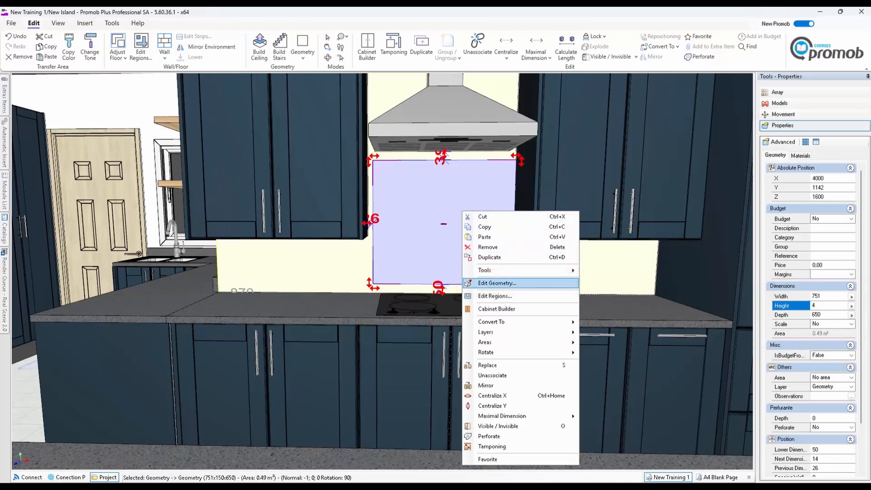
{"action": "left_click", "coordinate": [497, 282]}
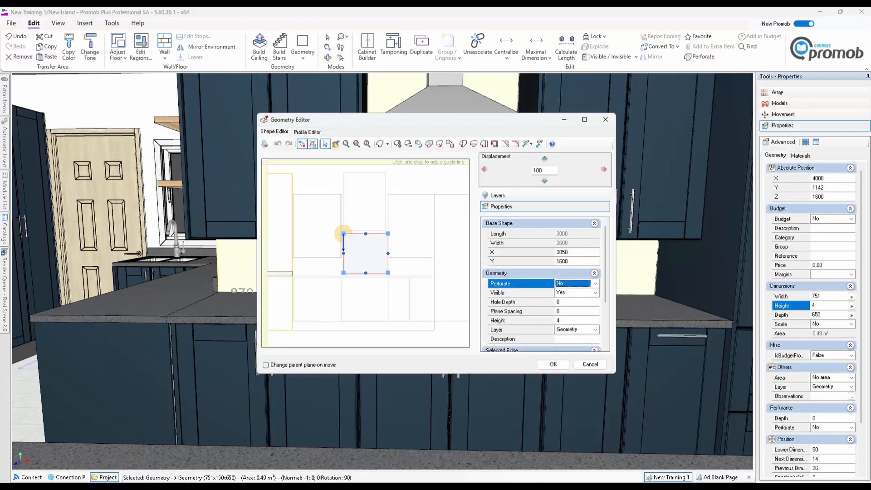
{"action": "left_click", "coordinate": [584, 119]}
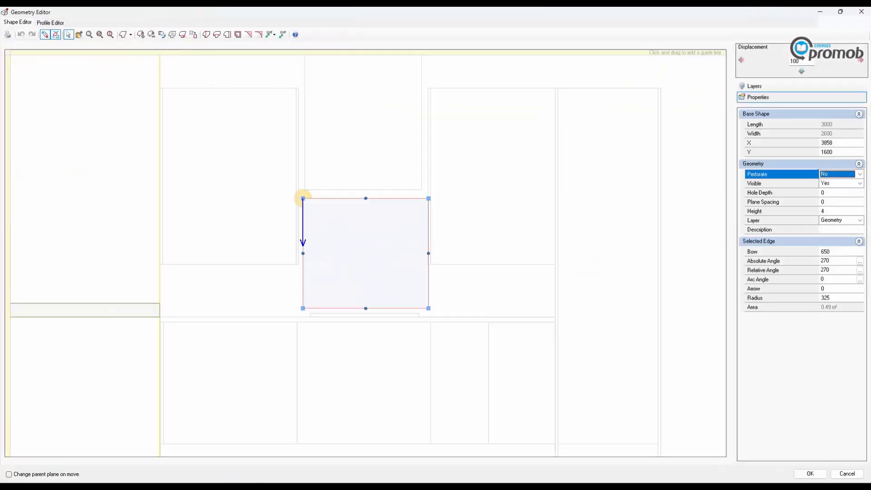
{"action": "middle_click_drag", "start_coordinate": [360, 266], "coordinate": [430, 271]}
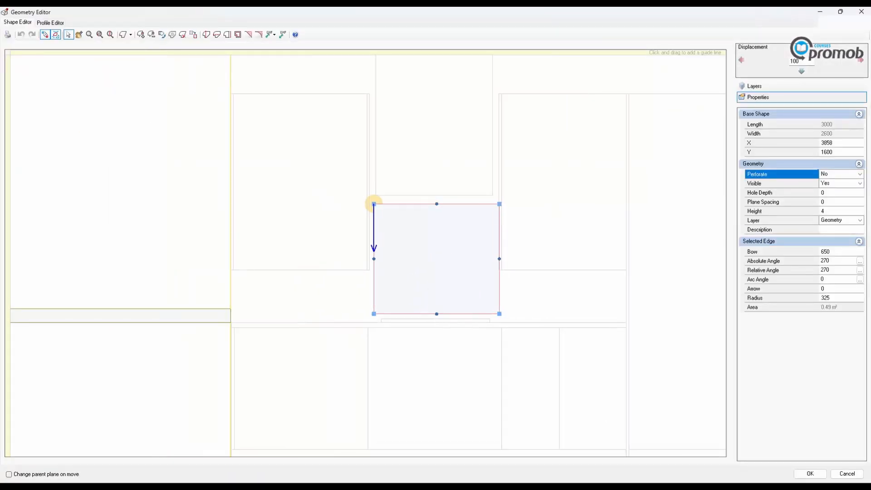
{"action": "scroll", "coordinate": [426, 266], "scroll_direction": "down", "scroll_amount": 3}
{"action": "middle_click_drag", "start_coordinate": [393, 227], "coordinate": [379, 240]}
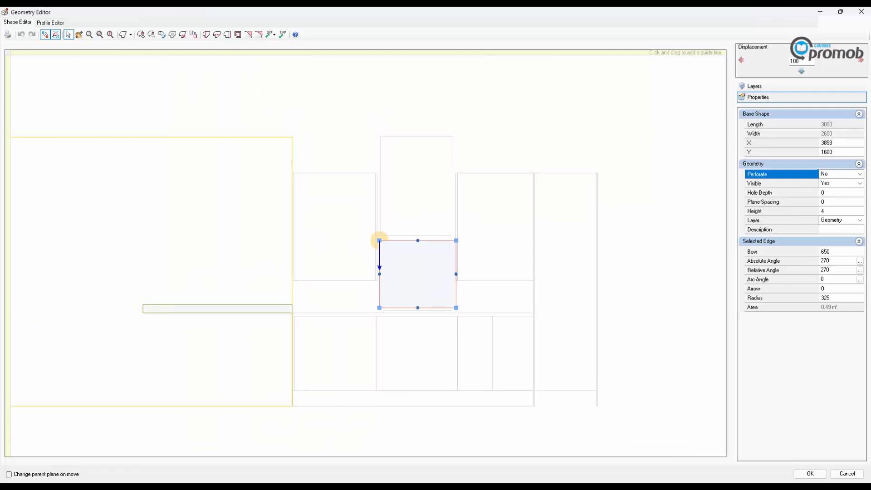
{"action": "left_click_drag", "start_coordinate": [379, 240], "coordinate": [381, 245]}
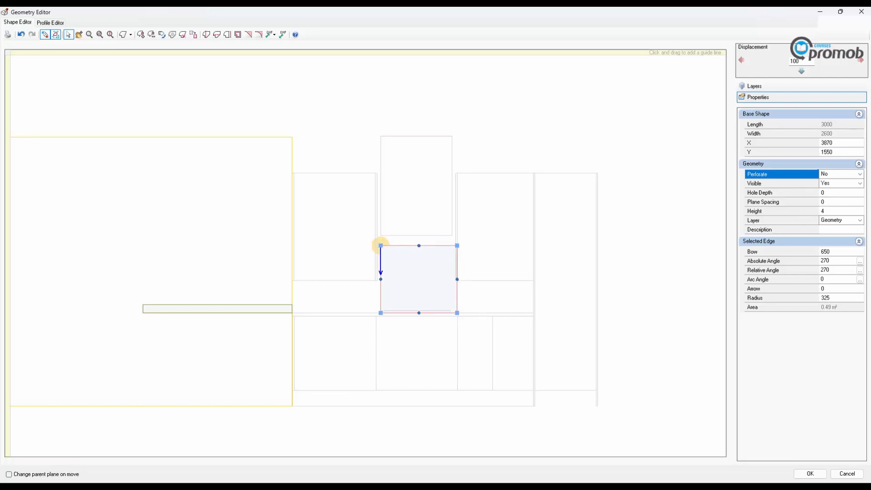
Step: Add two vertices to the lower part of each vertical edge of the panel shape
{"action": "left_click", "coordinate": [141, 34]}
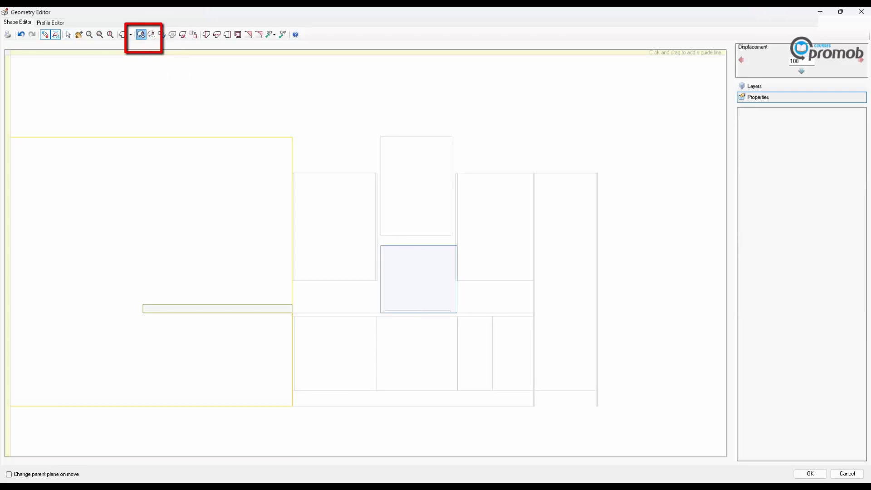
{"action": "left_click", "coordinate": [381, 245]}
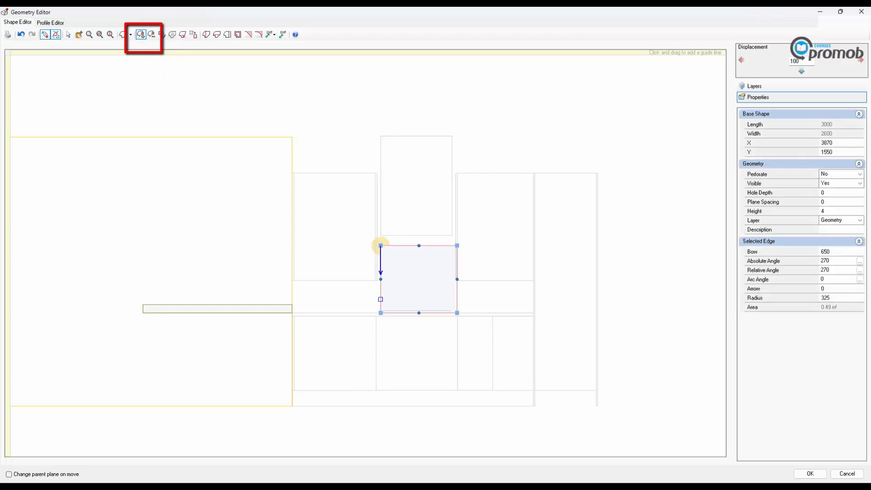
{"action": "left_click", "coordinate": [380, 299]}
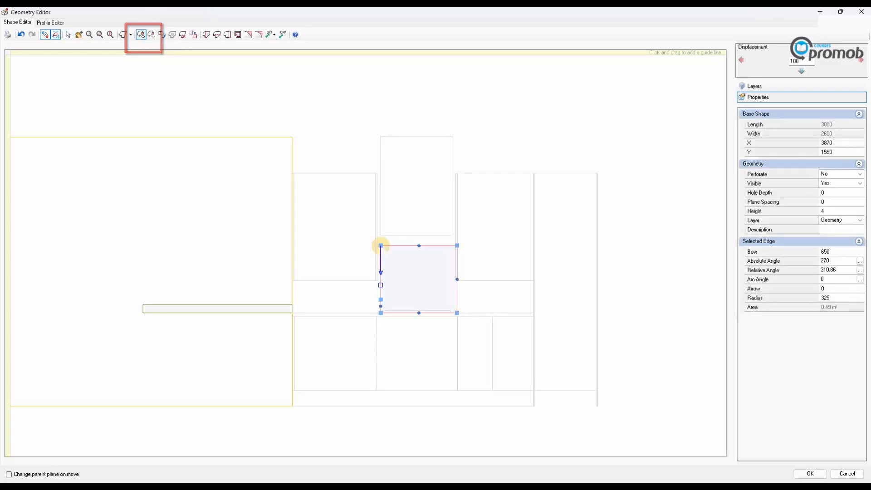
{"action": "left_click", "coordinate": [380, 284]}
{"action": "left_click", "coordinate": [381, 246]}
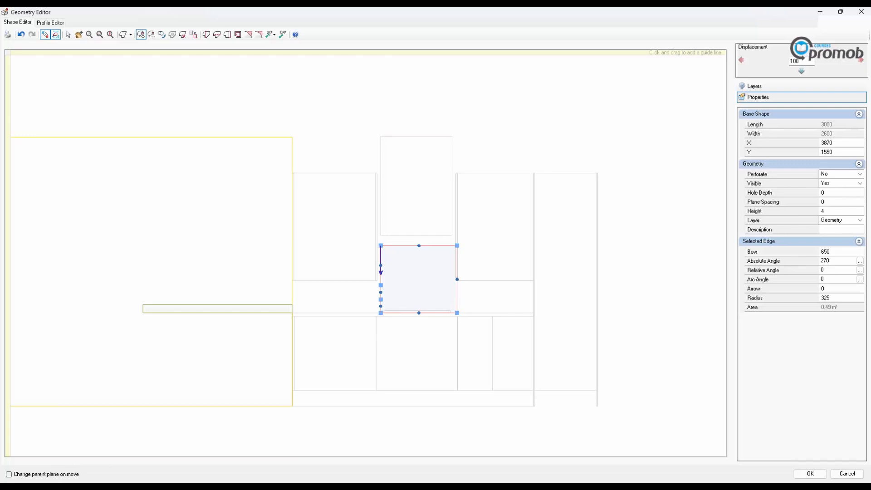
{"action": "left_click", "coordinate": [380, 246]}
{"action": "left_click", "coordinate": [457, 299]}
{"action": "left_click", "coordinate": [457, 305]}
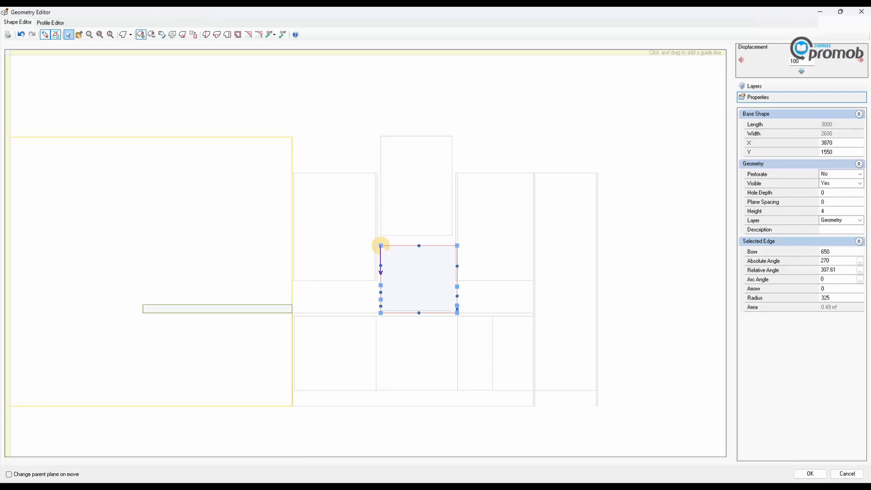
Step: Move the panel's upper corners to the hood's underside between the wall cabinets, and the upper added vertices to the cabinets' bottom line
{"action": "left_click", "coordinate": [69, 34]}
{"action": "left_click_drag", "start_coordinate": [380, 246], "coordinate": [376, 235]}
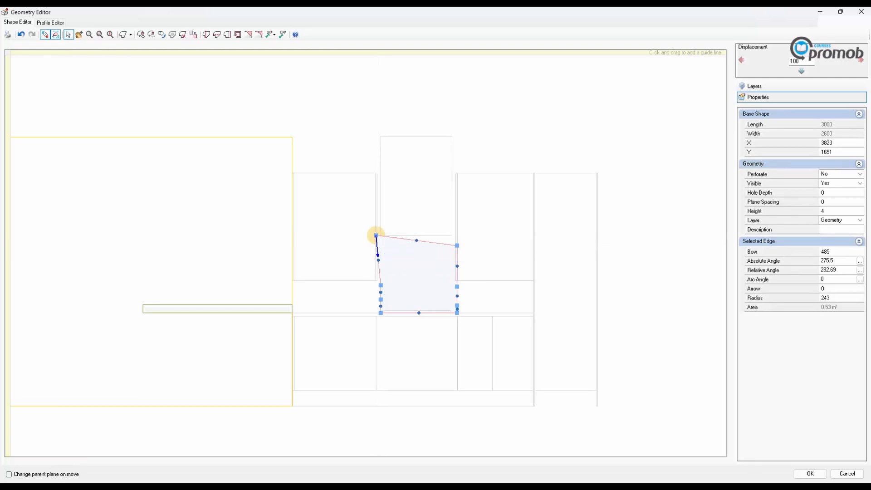
{"action": "left_click_drag", "start_coordinate": [456, 245], "coordinate": [455, 236]}
{"action": "left_click_drag", "start_coordinate": [457, 287], "coordinate": [456, 280]}
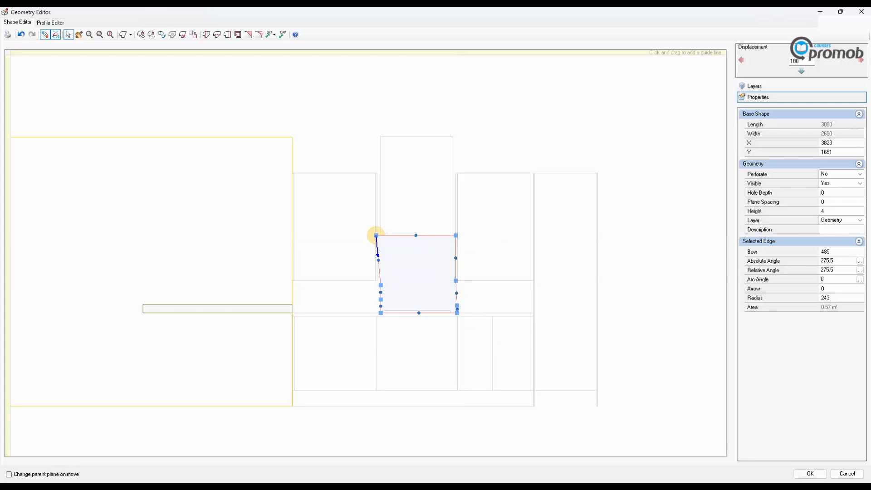
{"action": "left_click_drag", "start_coordinate": [381, 285], "coordinate": [376, 280]}
{"action": "scroll", "coordinate": [376, 235], "scroll_direction": "up", "scroll_amount": 4}
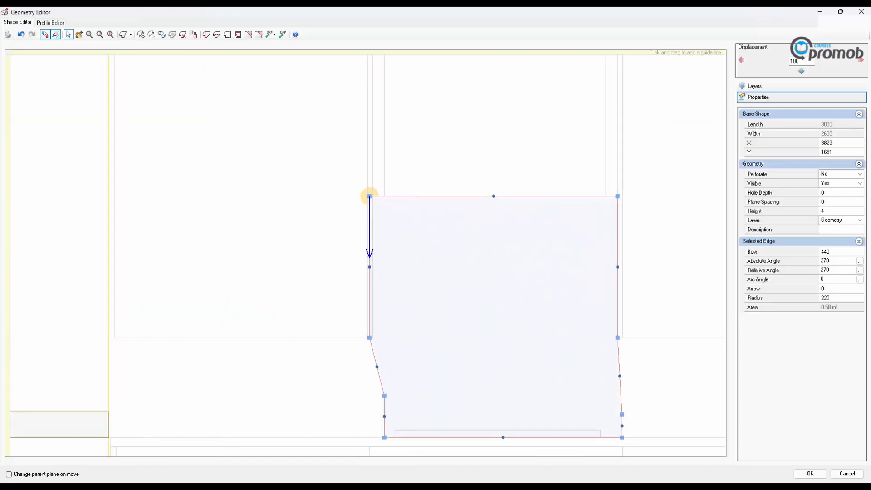
{"action": "left_click_drag", "start_coordinate": [369, 196], "coordinate": [372, 197]}
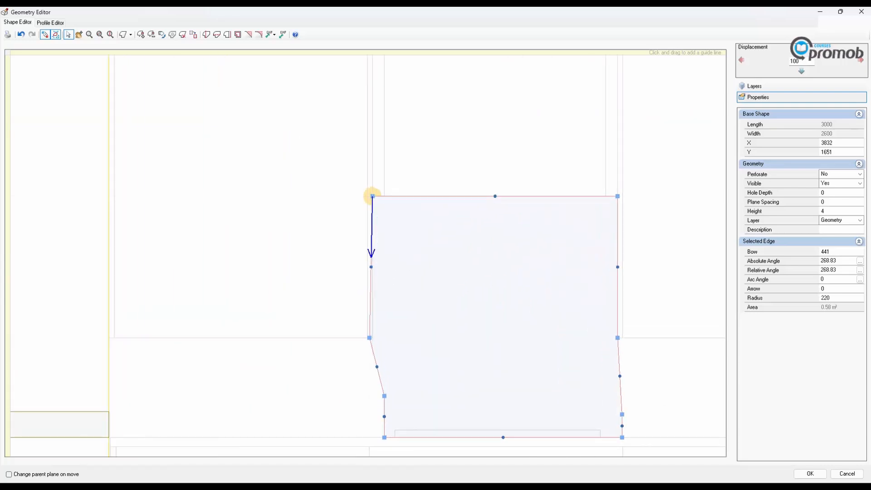
{"action": "left_click_drag", "start_coordinate": [369, 338], "coordinate": [373, 338]}
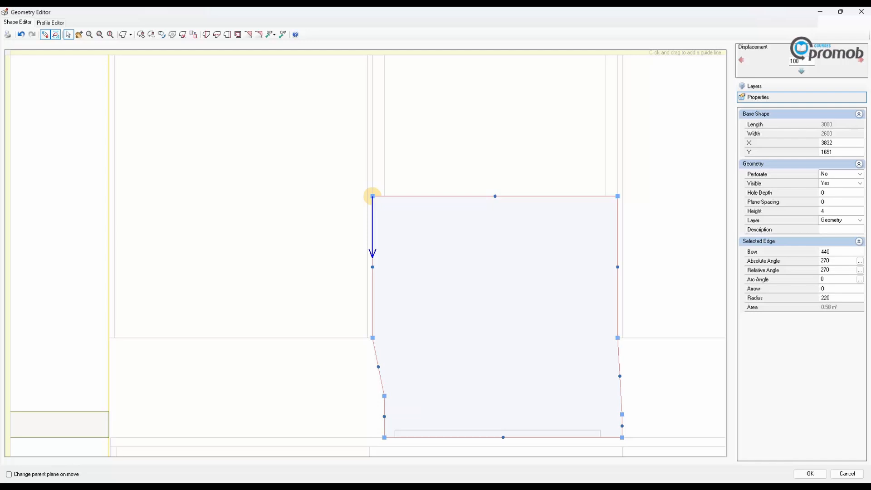
Step: Widen the panel's lower section beneath both wall cabinets to span the full countertop, apply the shape and select the panel
{"action": "left_click_drag", "start_coordinate": [384, 395], "coordinate": [109, 337]}
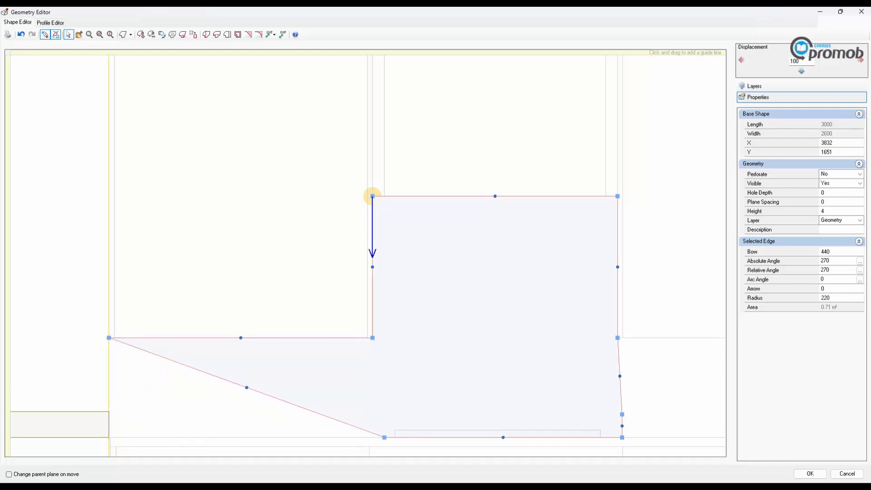
{"action": "left_click_drag", "start_coordinate": [384, 436], "coordinate": [109, 436]}
{"action": "middle_click_drag", "start_coordinate": [559, 422], "coordinate": [291, 389]}
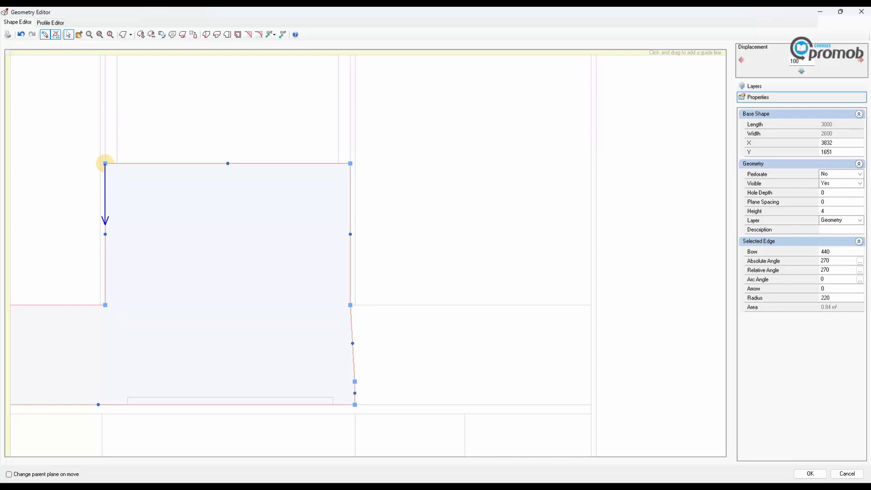
{"action": "left_click_drag", "start_coordinate": [355, 381], "coordinate": [590, 305]}
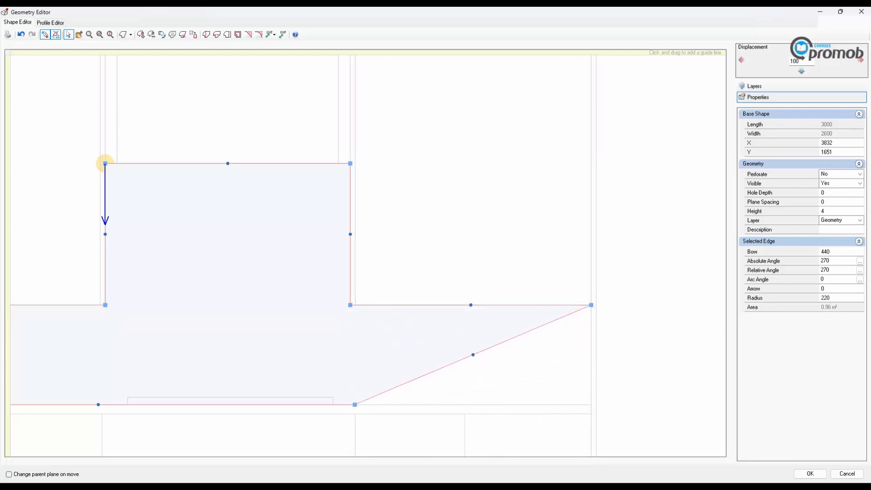
{"action": "left_click_drag", "start_coordinate": [355, 403], "coordinate": [590, 404]}
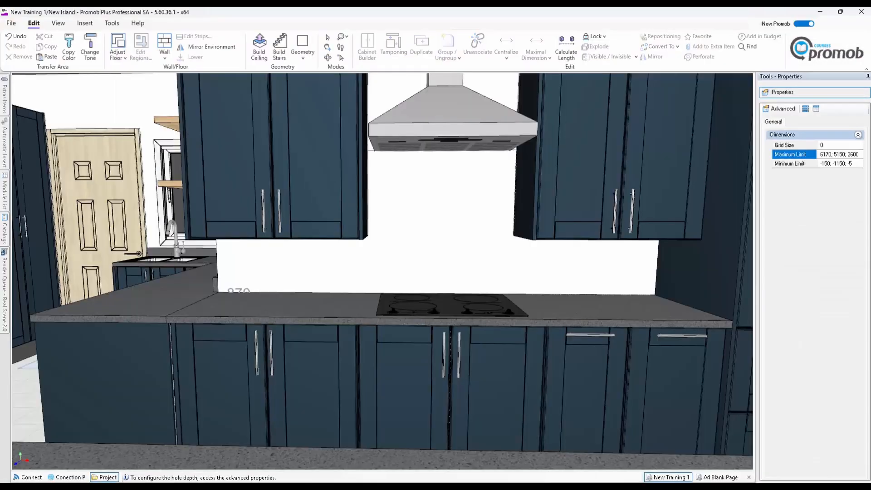
{"action": "middle_click_drag", "start_coordinate": [384, 318], "coordinate": [412, 345]}
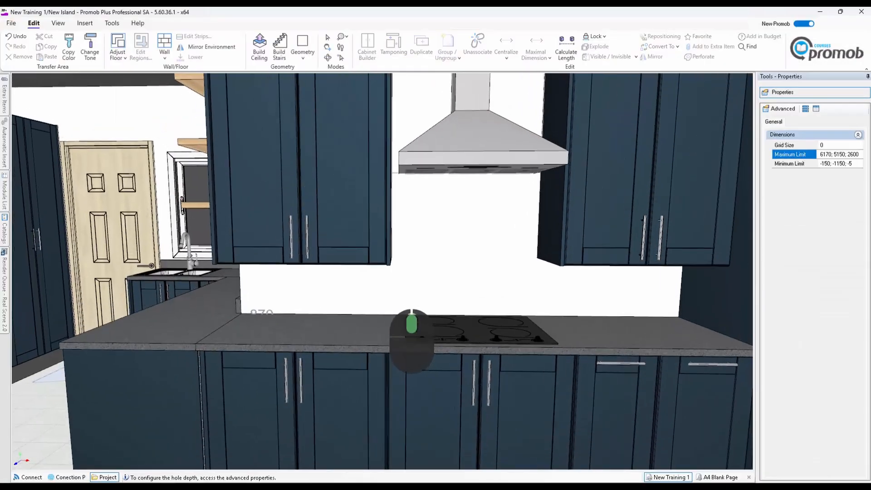
{"action": "left_click", "coordinate": [431, 295]}
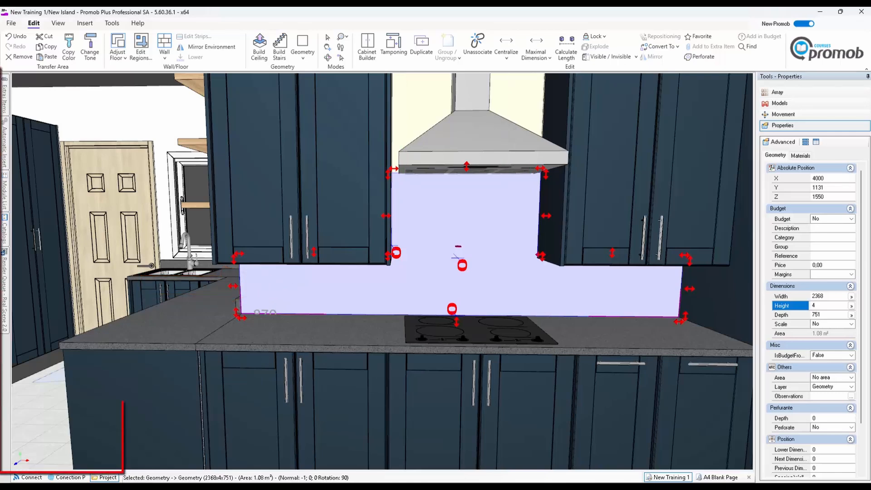
Step: Apply the "12 - Tiled Floor" material from the Walls | Floors tiles catalog to the backsplash panel and select the panel
{"action": "left_click", "coordinate": [4, 231]}
{"action": "left_click", "coordinate": [47, 85]}
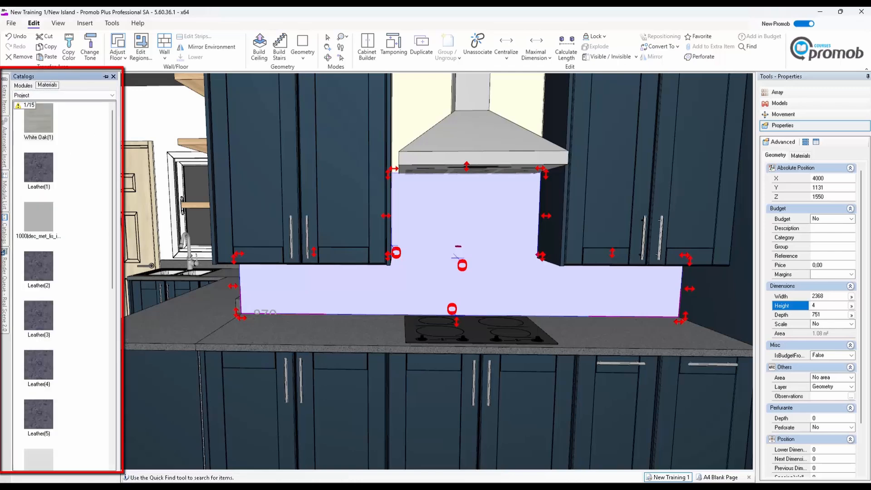
{"action": "left_click", "coordinate": [64, 95]}
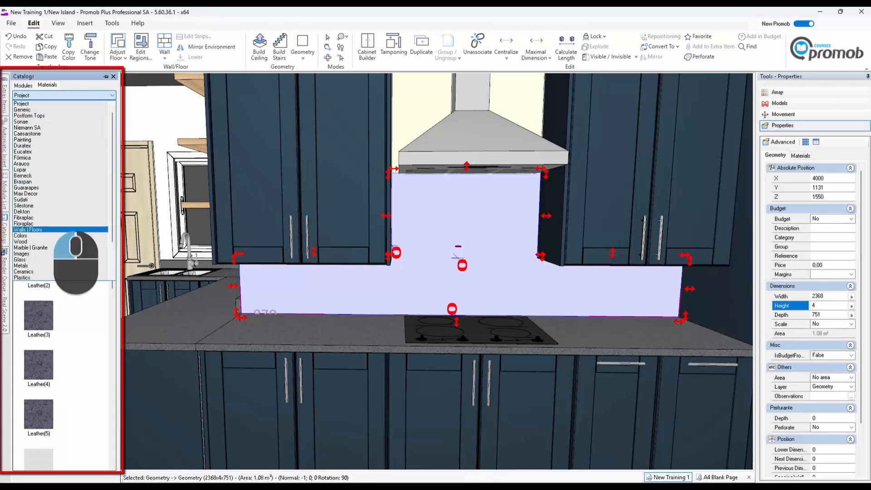
{"action": "left_click", "coordinate": [50, 230]}
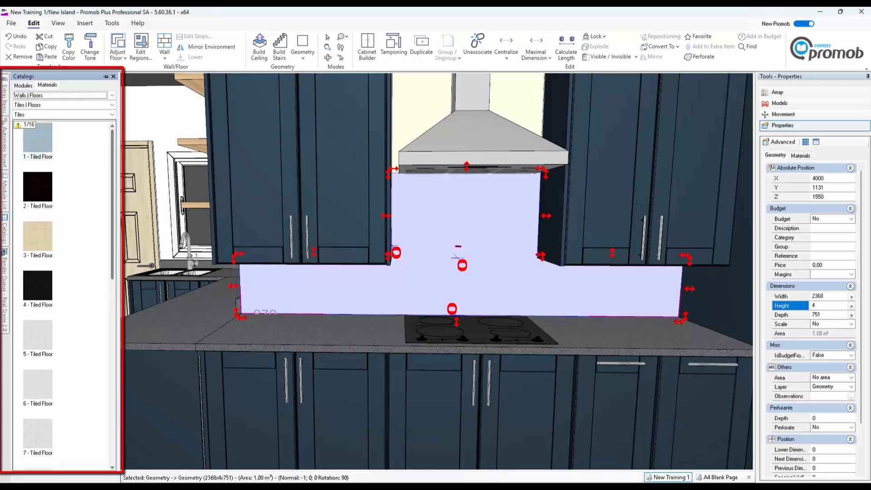
{"action": "scroll", "coordinate": [64, 295], "scroll_direction": "down", "scroll_amount": 1}
{"action": "scroll", "coordinate": [108, 318], "scroll_direction": "down", "scroll_amount": 6}
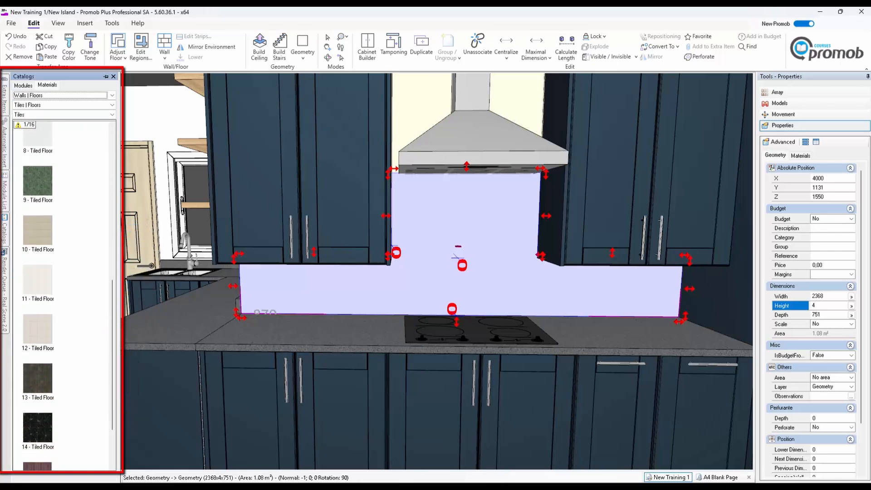
{"action": "left_click_drag", "start_coordinate": [38, 329], "coordinate": [453, 268]}
{"action": "left_click", "coordinate": [409, 245]}
{"action": "left_click", "coordinate": [434, 283]}
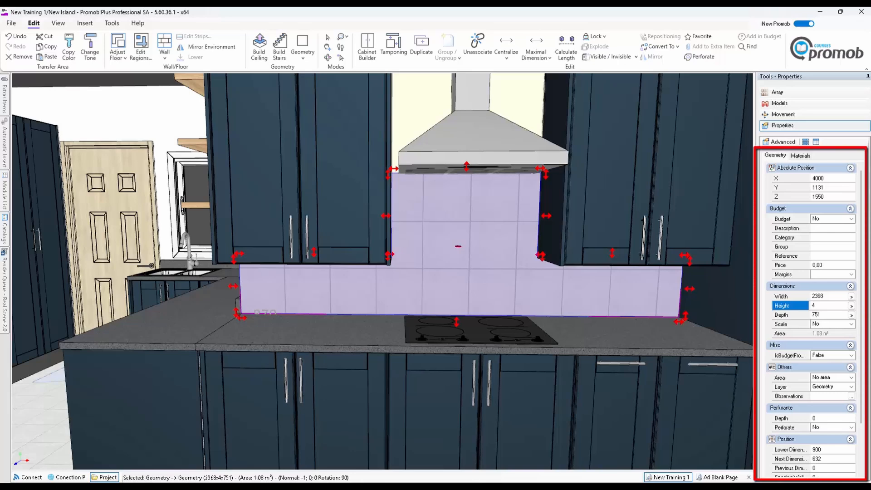
Step: Set the backsplash panel's texture mapping scale to 600 in X and 400 in Y
{"action": "left_click", "coordinate": [800, 155]}
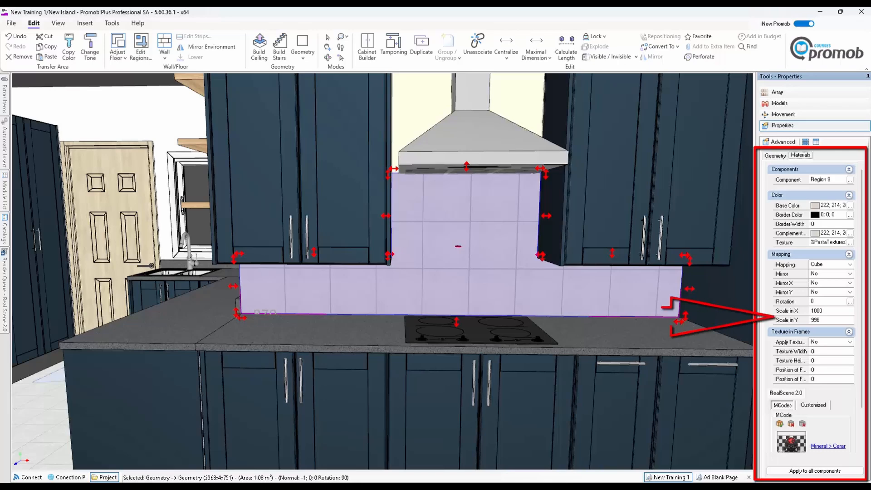
{"action": "left_click_drag", "start_coordinate": [823, 311], "coordinate": [814, 311]}
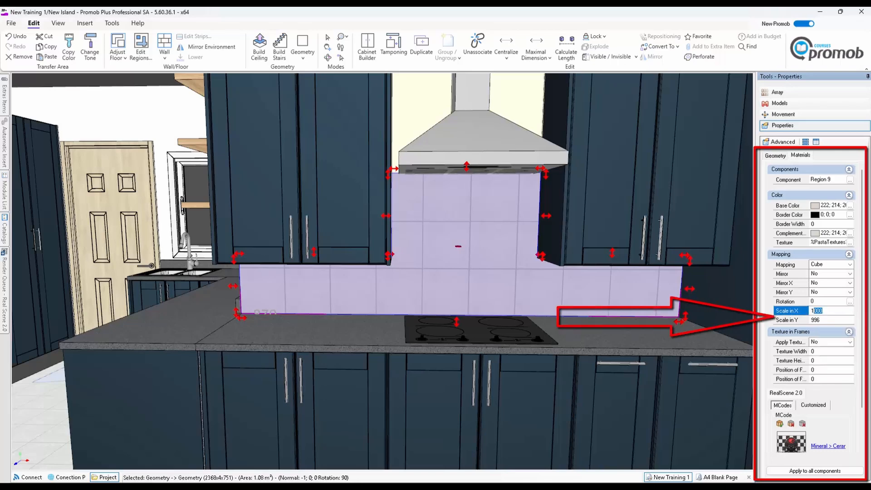
{"action": "key", "text": "BackSpace"}
{"action": "key", "text": "BackSpace"}
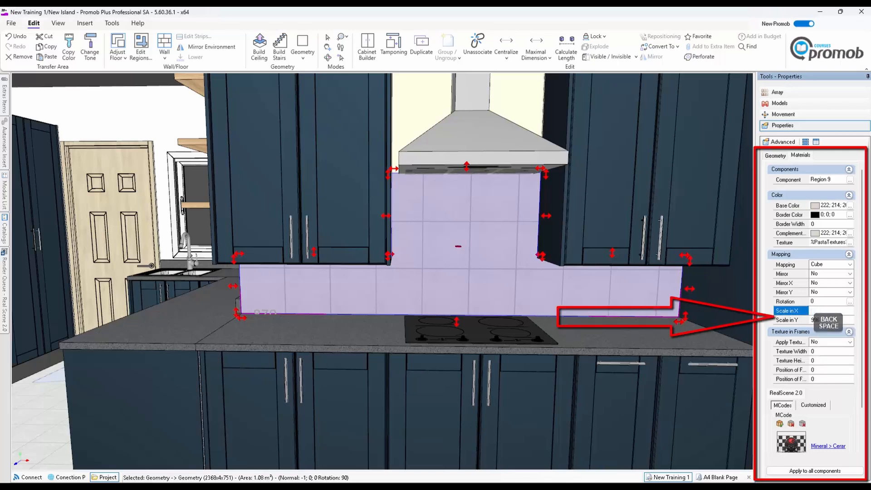
{"action": "type", "text": "600"}
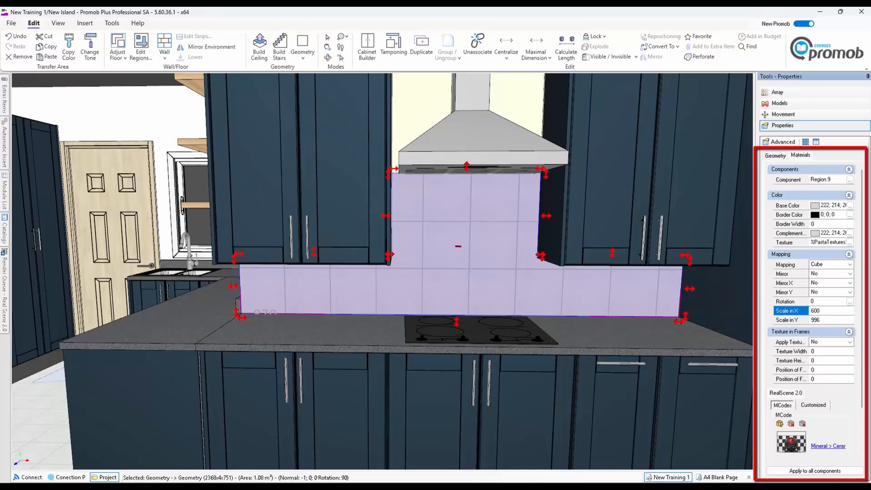
{"action": "key", "text": "Tab"}
{"action": "left_click_drag", "start_coordinate": [821, 320], "coordinate": [810, 320]}
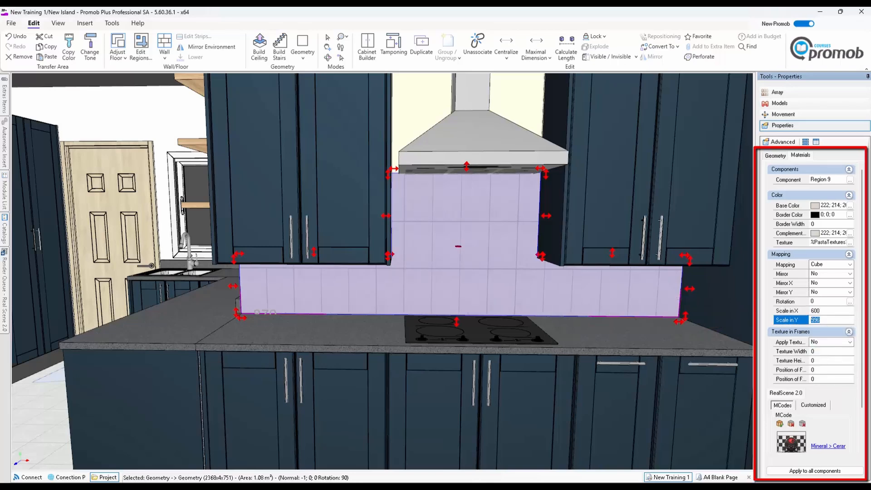
{"action": "type", "text": "400"}
{"action": "left_click", "coordinate": [821, 310]}
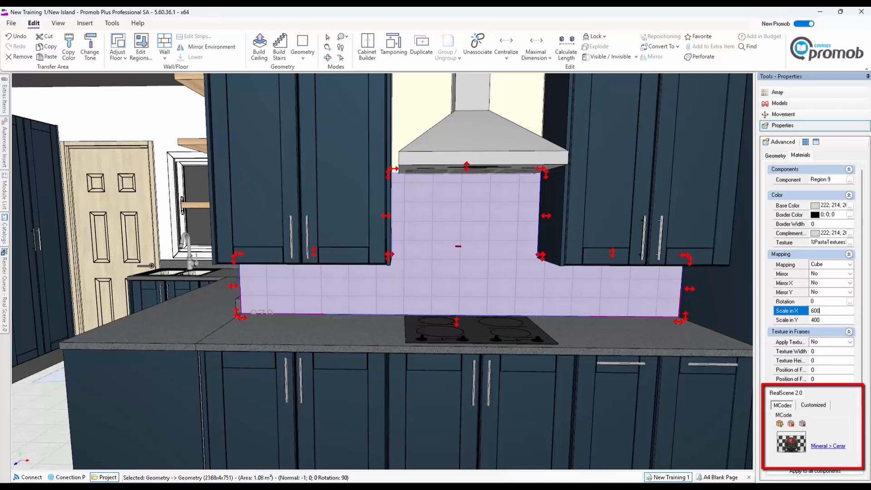
Step: Apply the Mineral > Ceramic "Raw > Semi Gloss" finish to the backsplash panel and leave its selection
{"action": "left_click", "coordinate": [827, 446]}
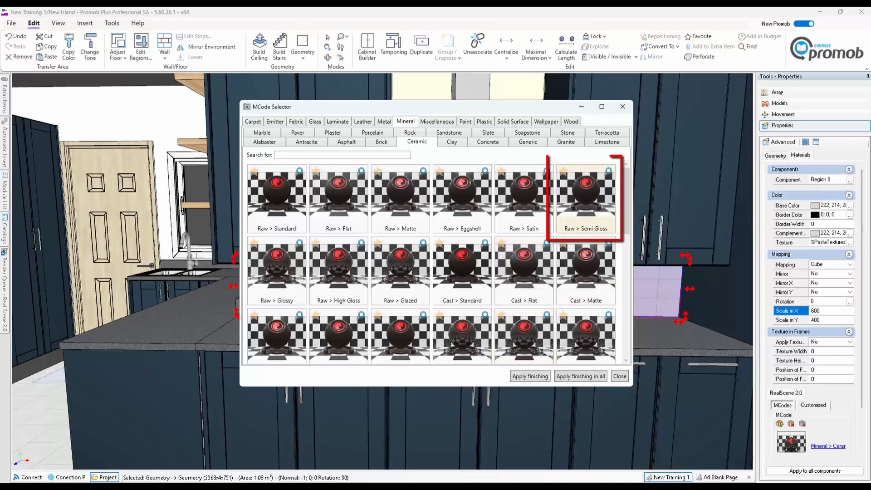
{"action": "left_click", "coordinate": [530, 375]}
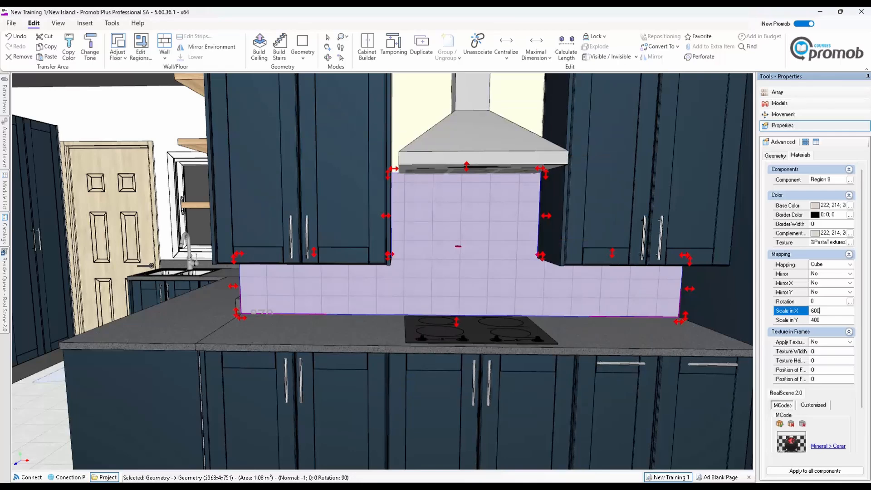
{"action": "scroll", "coordinate": [291, 304], "scroll_direction": "down", "scroll_amount": 3}
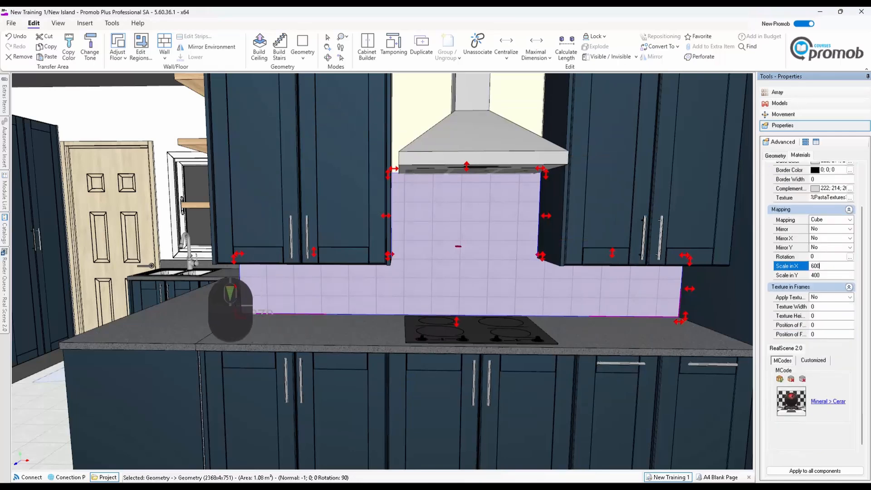
{"action": "left_click", "coordinate": [42, 413]}
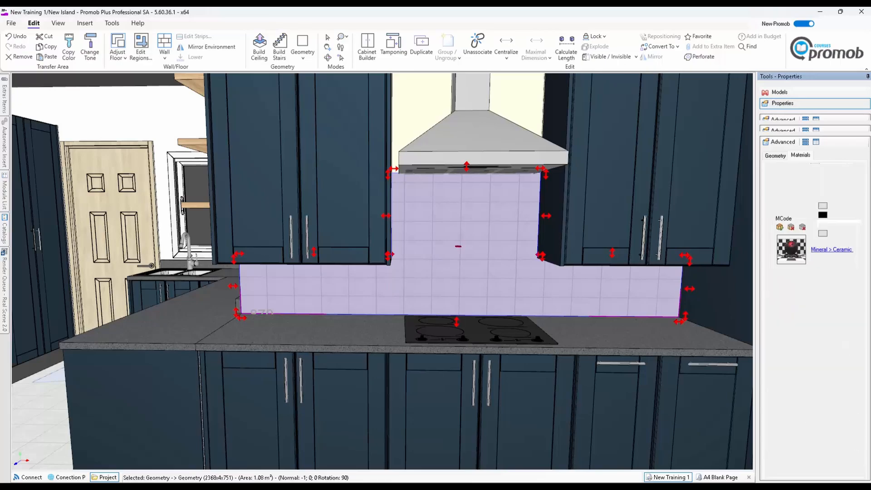
Step: Build a rectangular geometry about 2356 x 917 mm and 150 mm high on the island worktop, spanning the sink counter and bar top
{"action": "scroll", "coordinate": [364, 333], "scroll_direction": "down", "scroll_amount": 4}
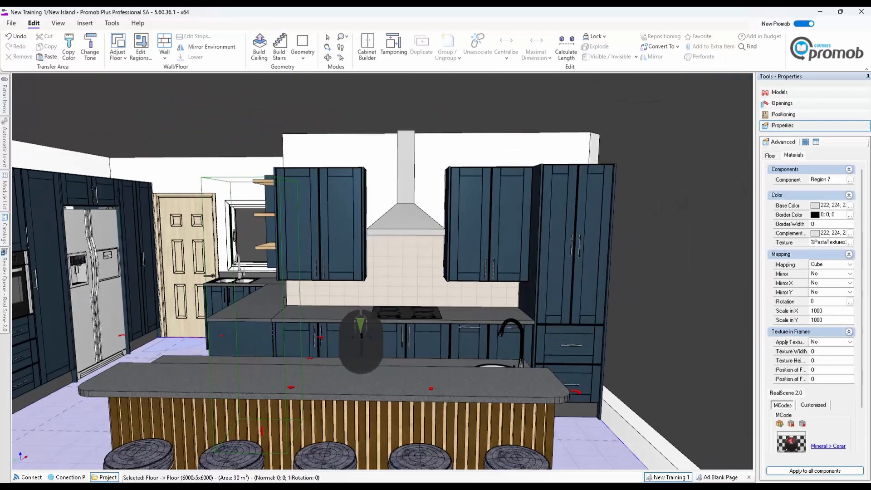
{"action": "middle_click_drag", "start_coordinate": [362, 349], "coordinate": [332, 348]}
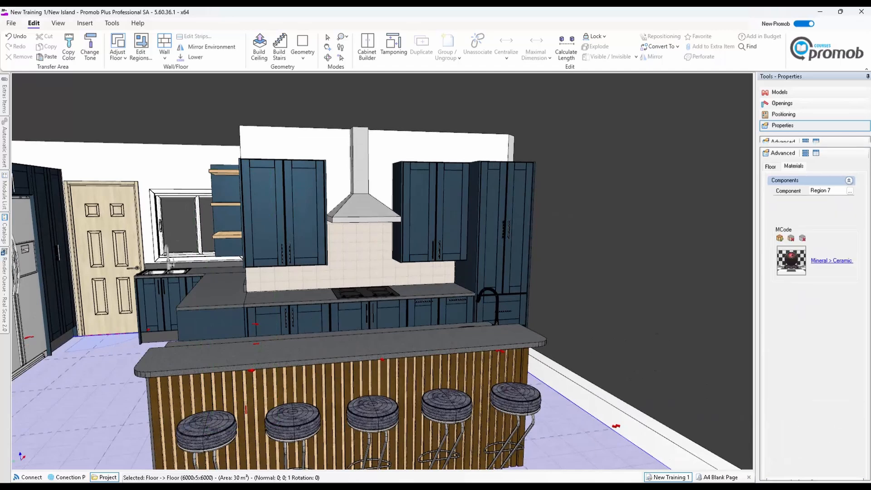
{"action": "left_click", "coordinate": [613, 410]}
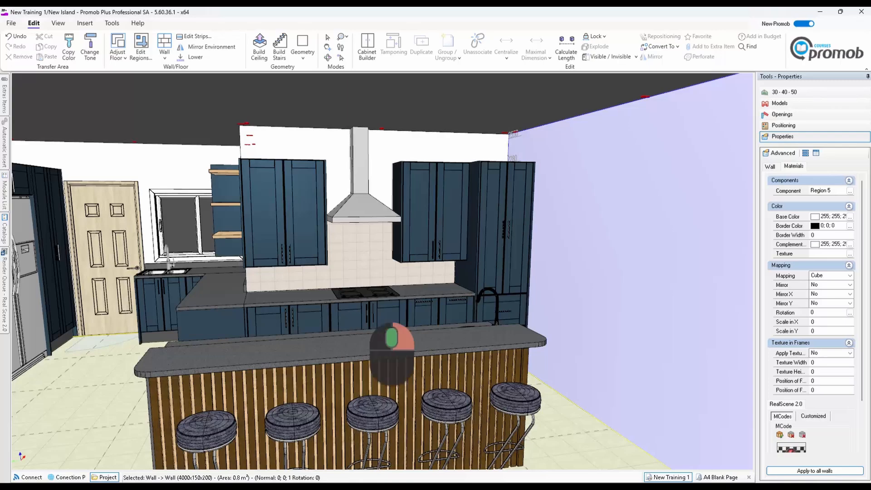
{"action": "middle_click_drag", "start_coordinate": [392, 354], "coordinate": [529, 281]}
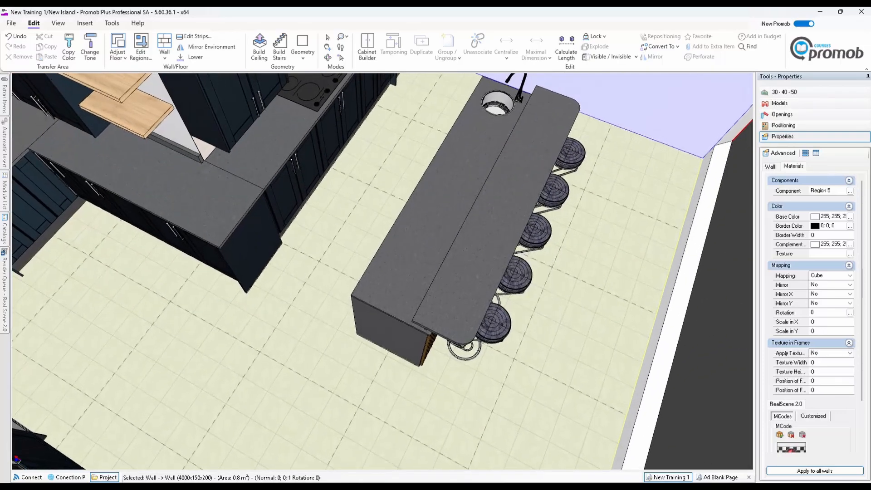
{"action": "scroll", "coordinate": [529, 274], "scroll_direction": "up", "scroll_amount": 1}
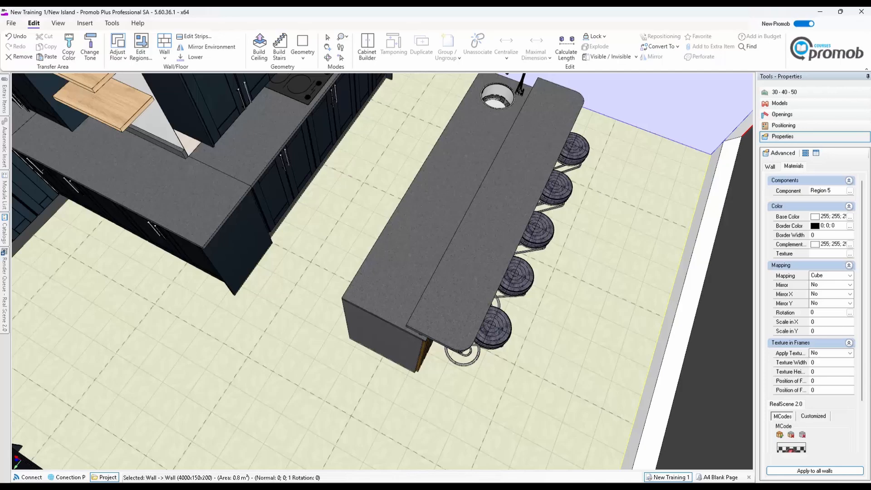
{"action": "middle_click_drag", "start_coordinate": [576, 134], "coordinate": [560, 157]}
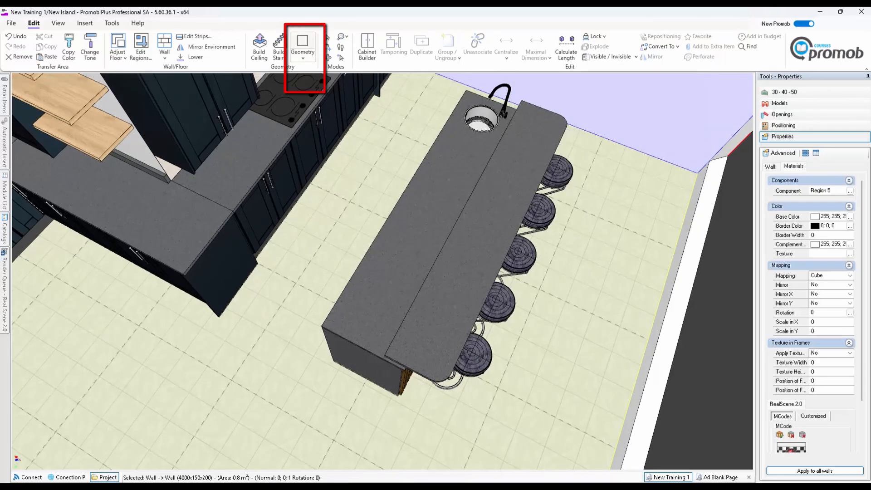
{"action": "left_click", "coordinate": [302, 43]}
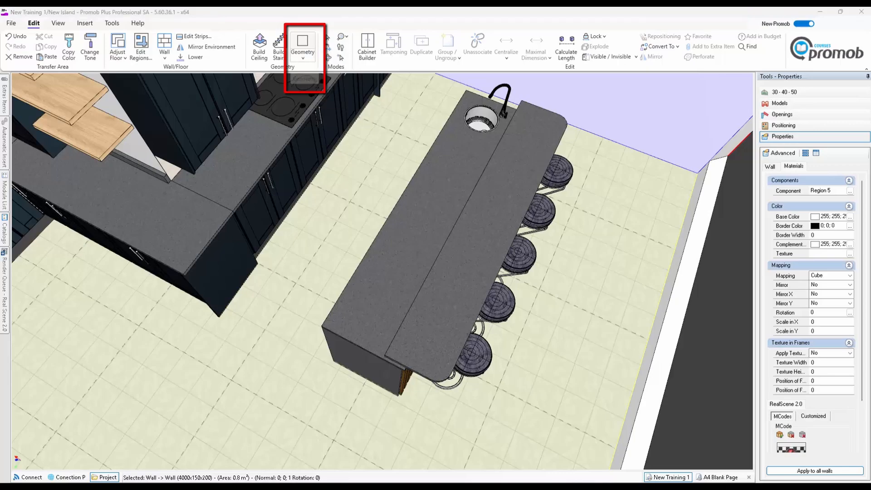
{"action": "left_click", "coordinate": [540, 143]}
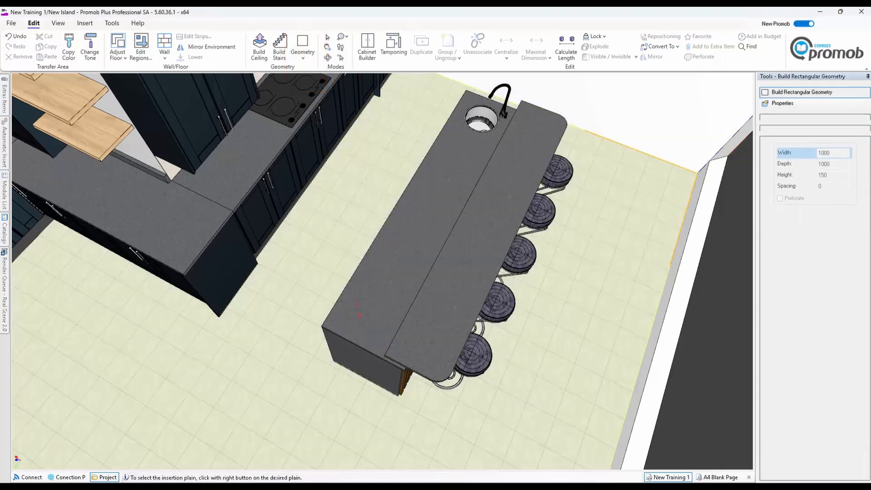
{"action": "right_click", "coordinate": [358, 312]}
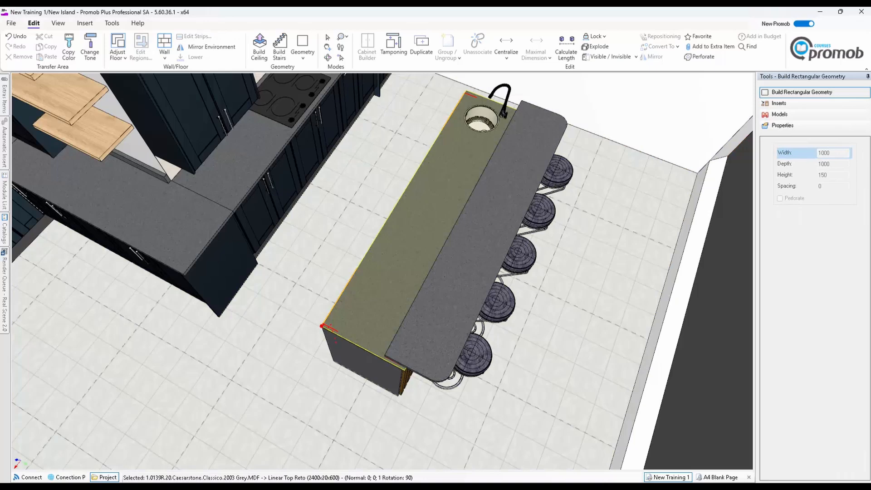
{"action": "left_click", "coordinate": [321, 326]}
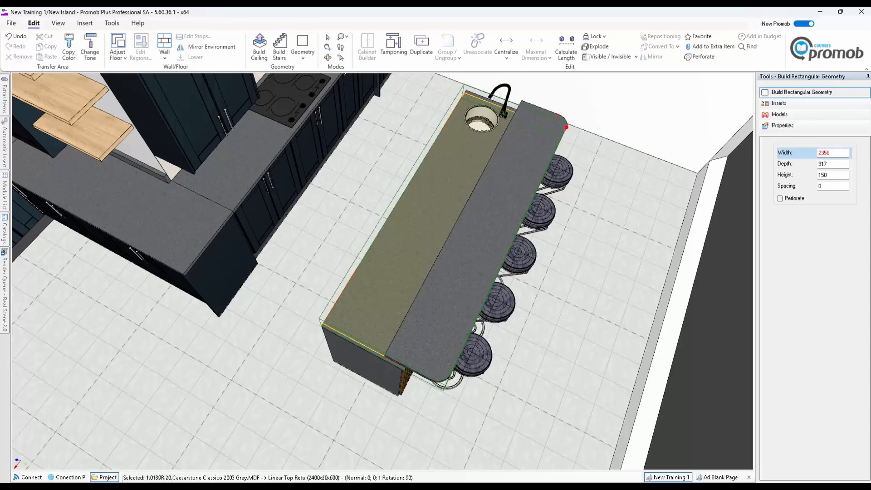
{"action": "left_click", "coordinate": [566, 127]}
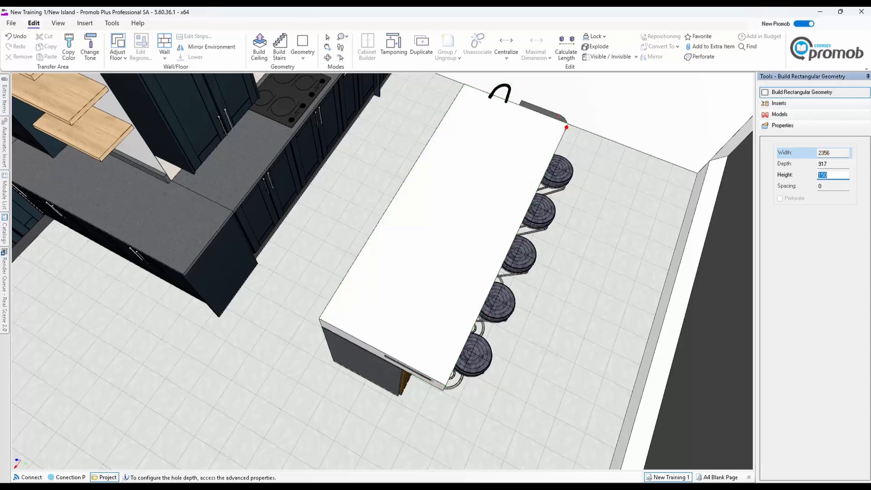
{"action": "key", "text": "Return"}
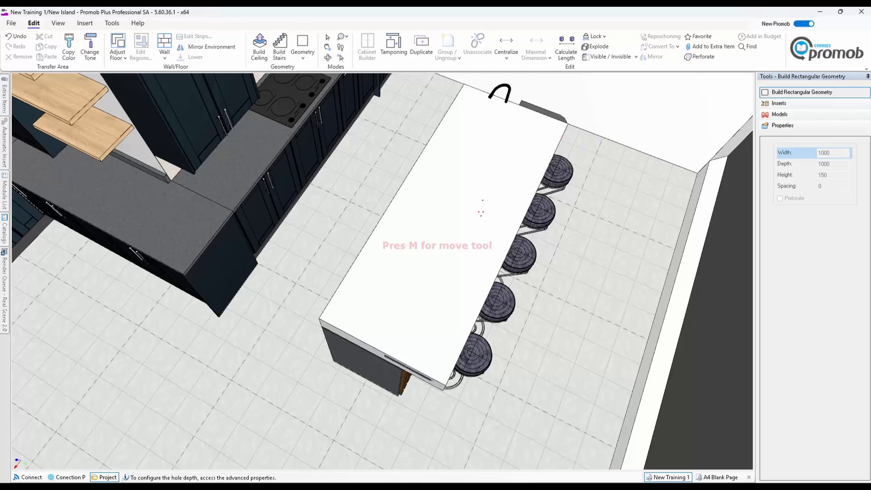
{"action": "key", "text": "Escape"}
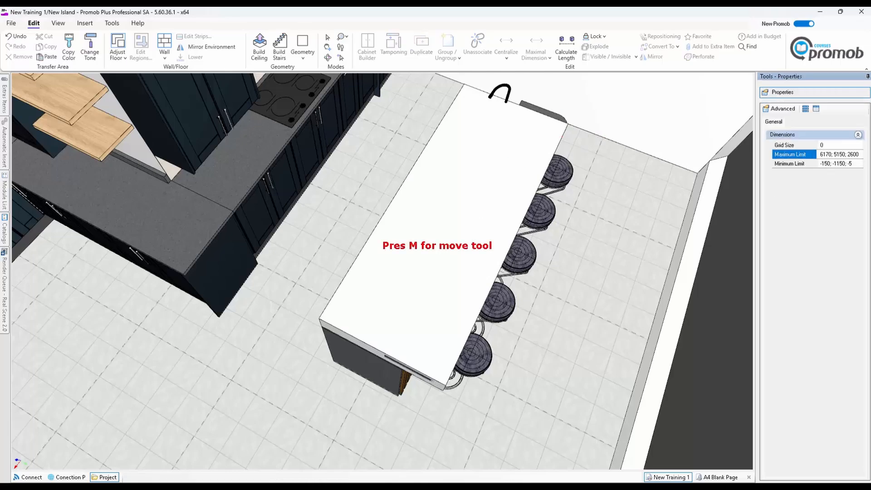
Step: Stretch the geometry block at the island's sink end by 100 mm so its width becomes 2456 mm
{"action": "left_click", "coordinate": [476, 252]}
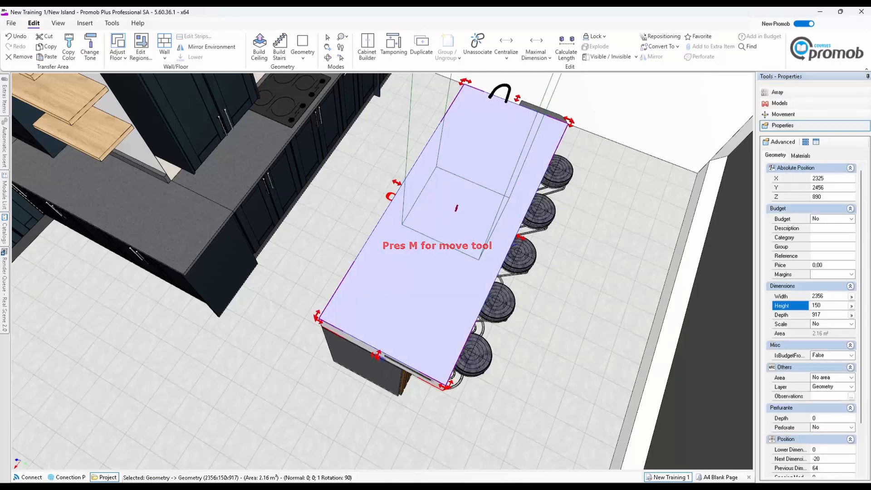
{"action": "right_click_drag", "start_coordinate": [497, 229], "coordinate": [267, 232]}
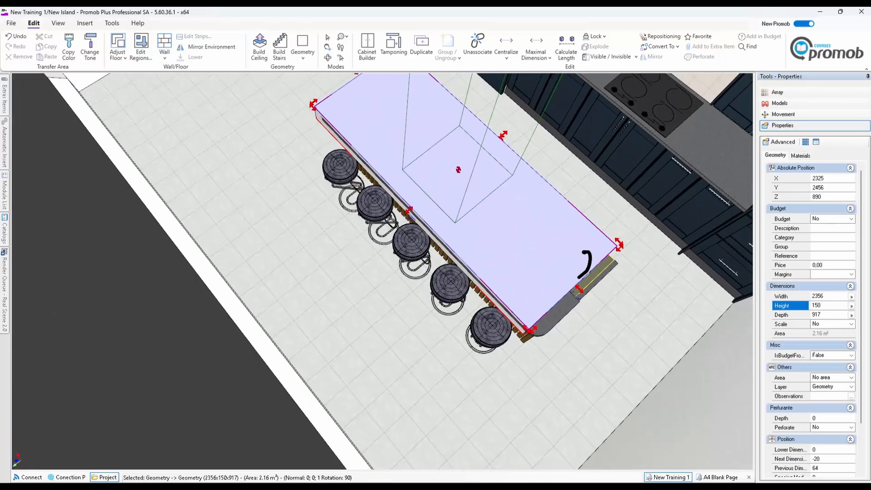
{"action": "scroll", "coordinate": [585, 272], "scroll_direction": "up", "scroll_amount": 6}
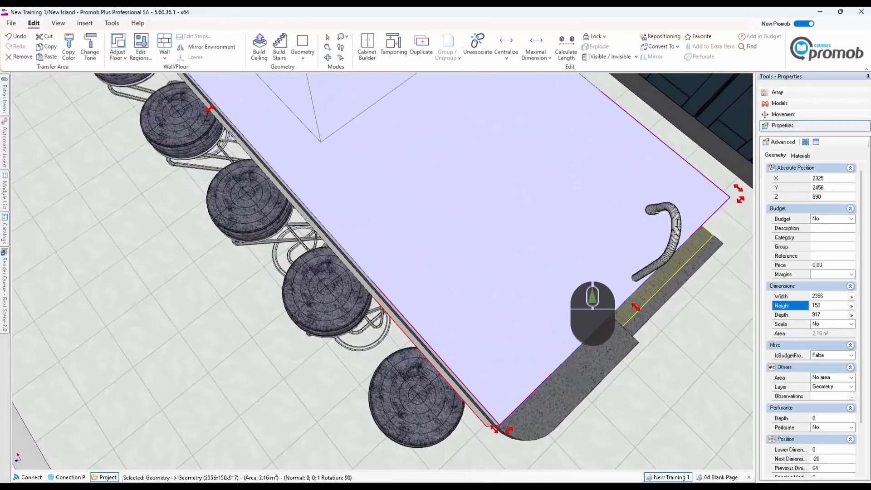
{"action": "left_click_drag", "start_coordinate": [635, 306], "coordinate": [667, 336]}
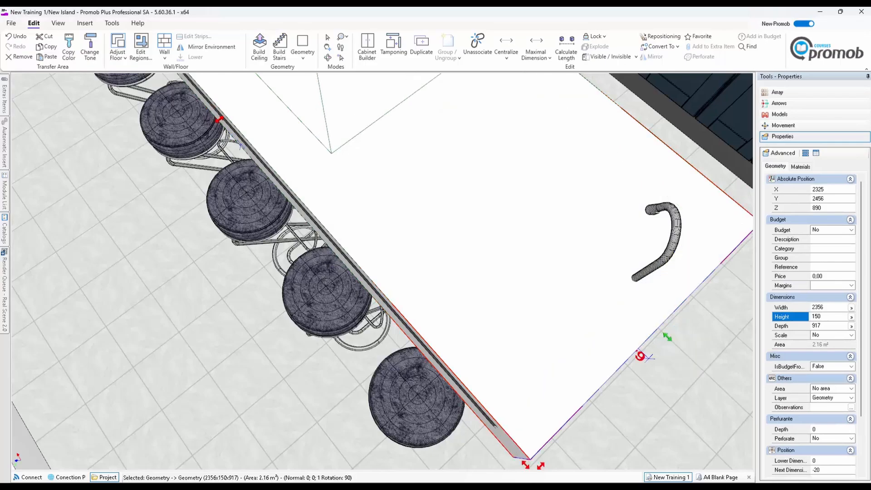
{"action": "middle_click_drag", "start_coordinate": [463, 311], "coordinate": [358, 252]}
{"action": "scroll", "coordinate": [377, 256], "scroll_direction": "down", "scroll_amount": 5}
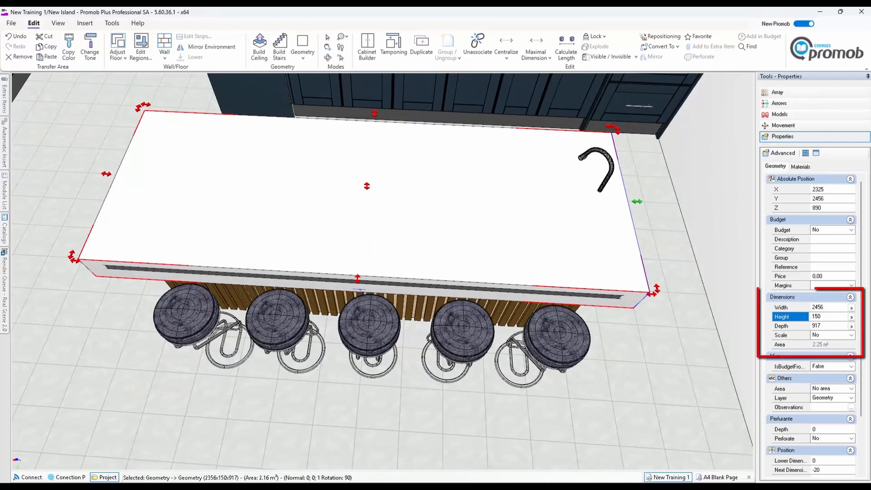
Step: Set the geometry block's height to 250 mm
{"action": "left_click", "coordinate": [816, 317]}
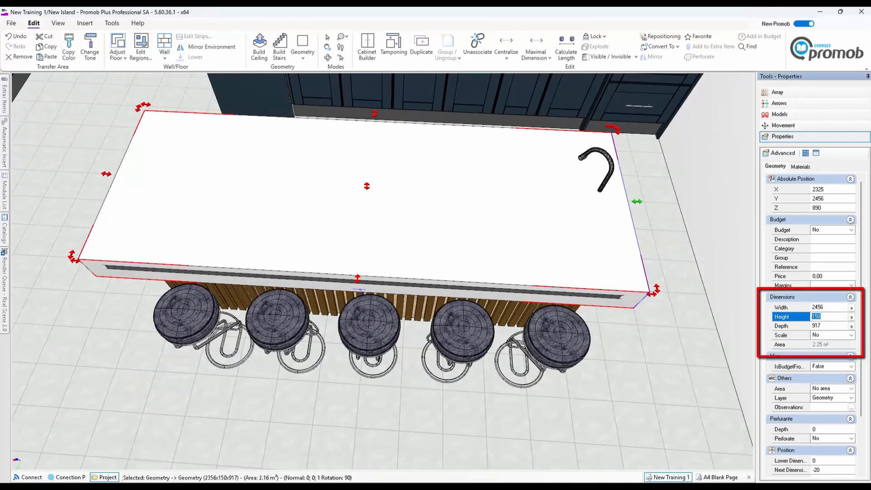
{"action": "type", "text": "250"}
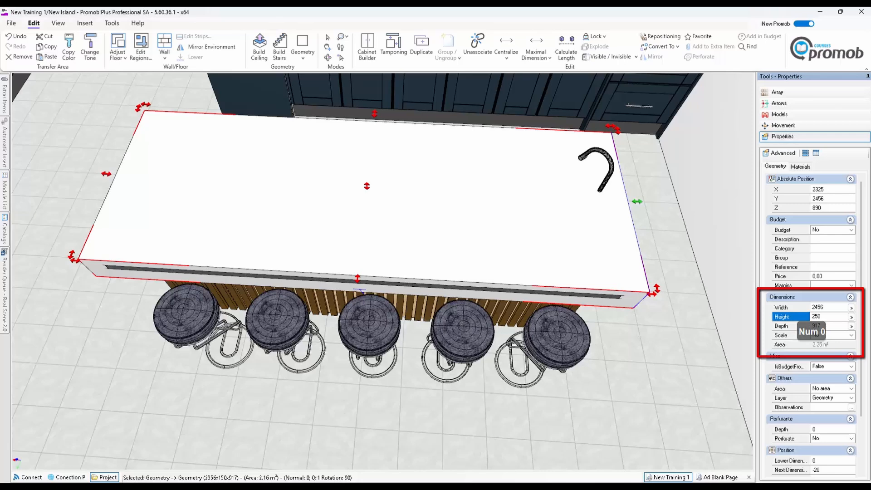
{"action": "key", "text": "Return"}
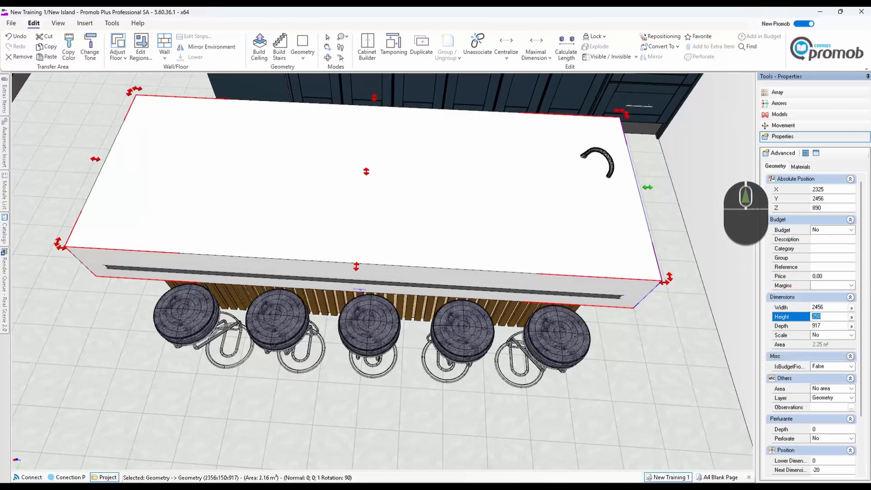
{"action": "scroll", "coordinate": [807, 254], "scroll_direction": "down", "scroll_amount": 2}
Step: Look up the adjacent wall's height and set the geometry block's absolute Z position to 2600
{"action": "left_click", "coordinate": [712, 181]}
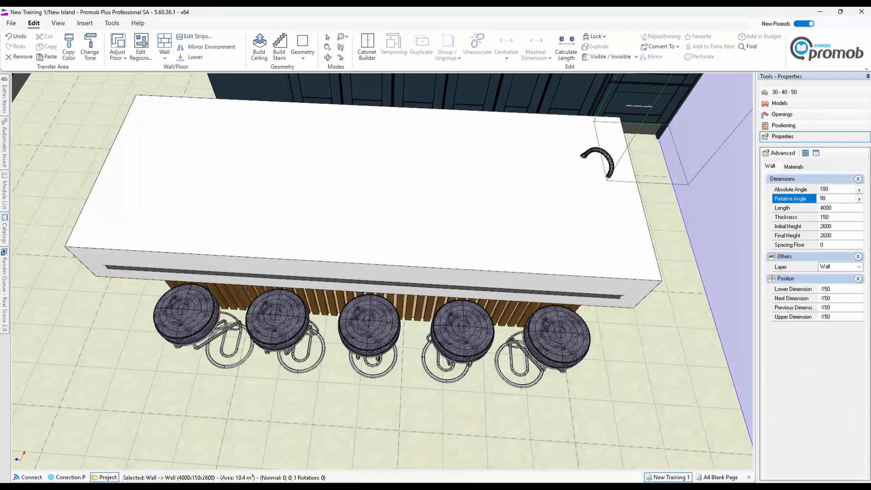
{"action": "left_click", "coordinate": [594, 167]}
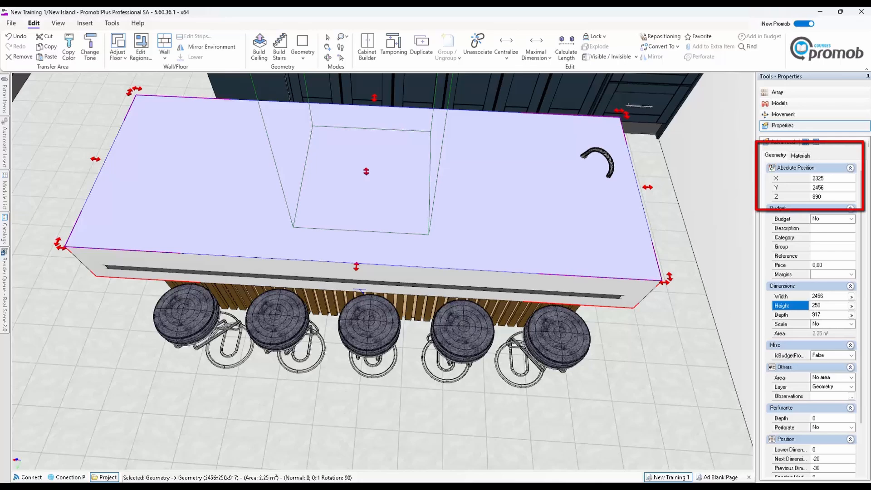
{"action": "double_click", "coordinate": [819, 196]}
{"action": "type", "text": "264"}
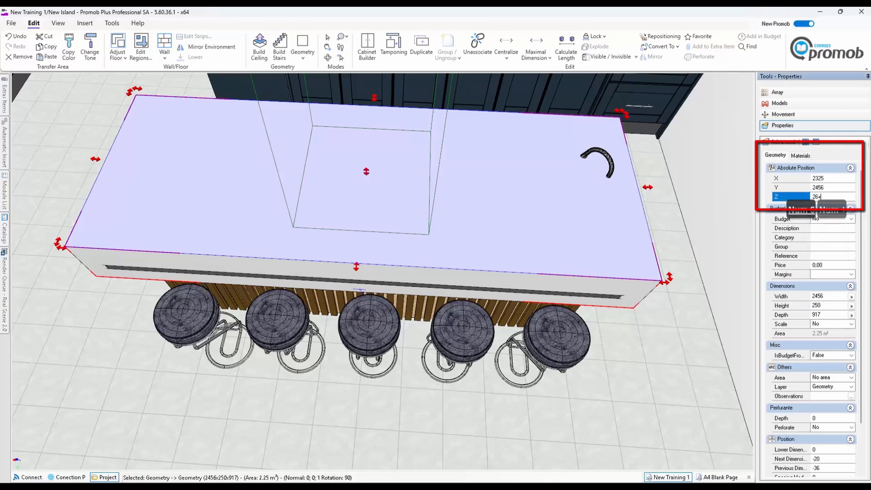
{"action": "key", "text": "BackSpace"}
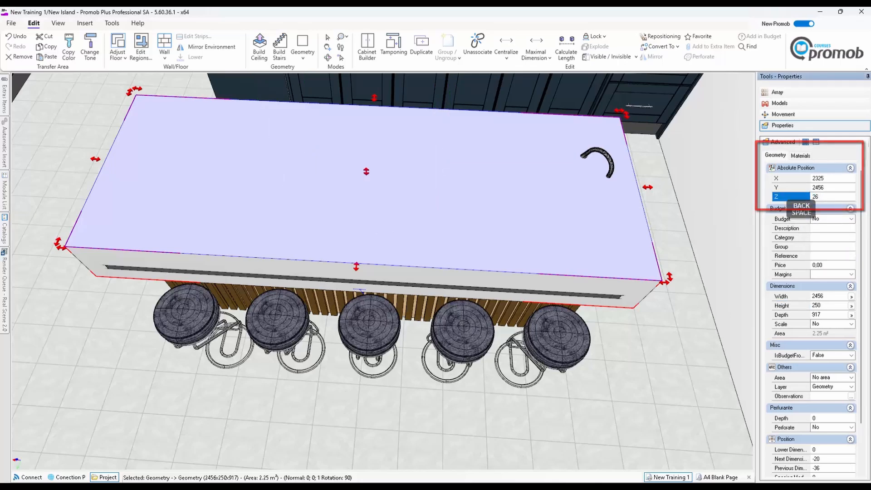
{"action": "type", "text": "00"}
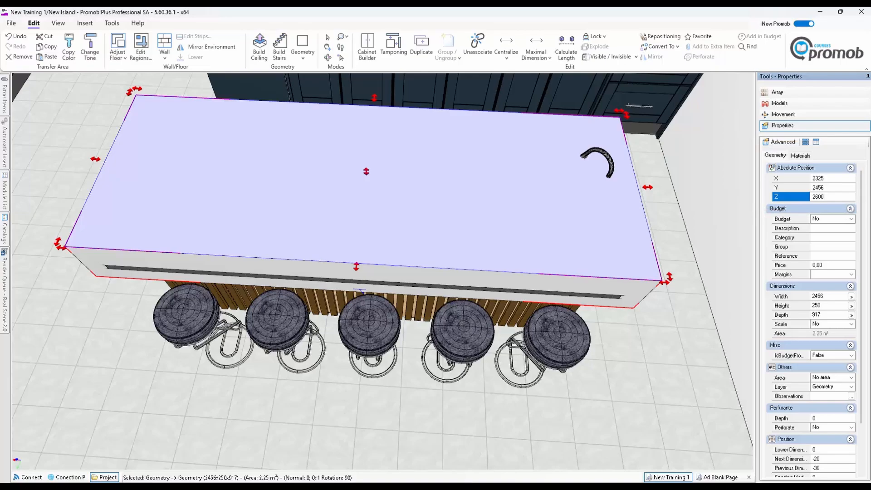
{"action": "key", "text": "Return"}
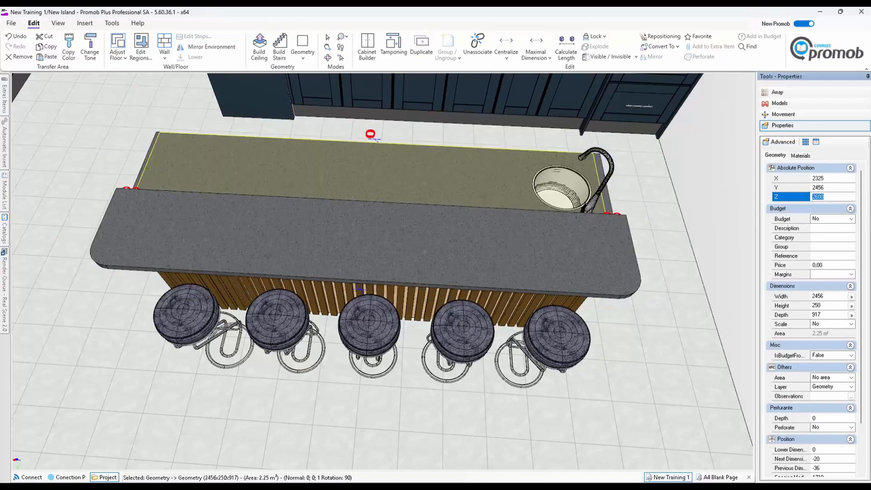
Step: Lower the raised block by its own height by setting its absolute Z position to 2600-250
{"action": "middle_click_drag", "start_coordinate": [554, 266], "coordinate": [567, 341]}
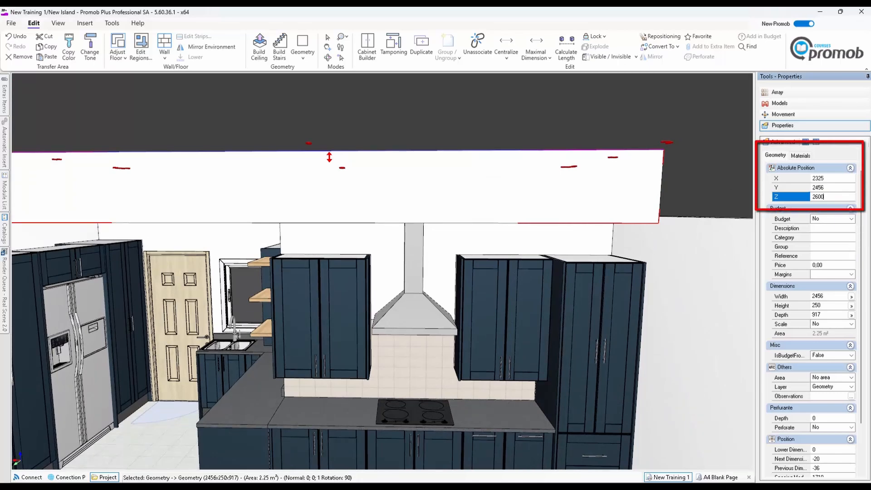
{"action": "type", "text": "-"}
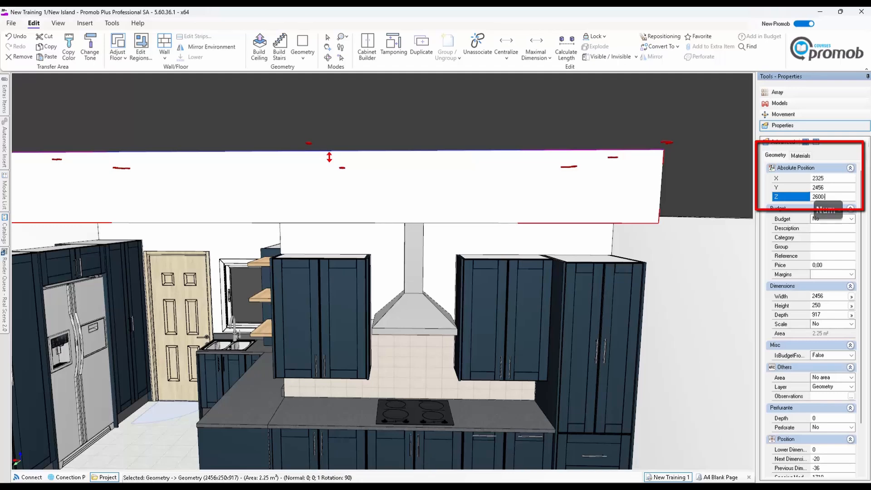
{"action": "type", "text": "250"}
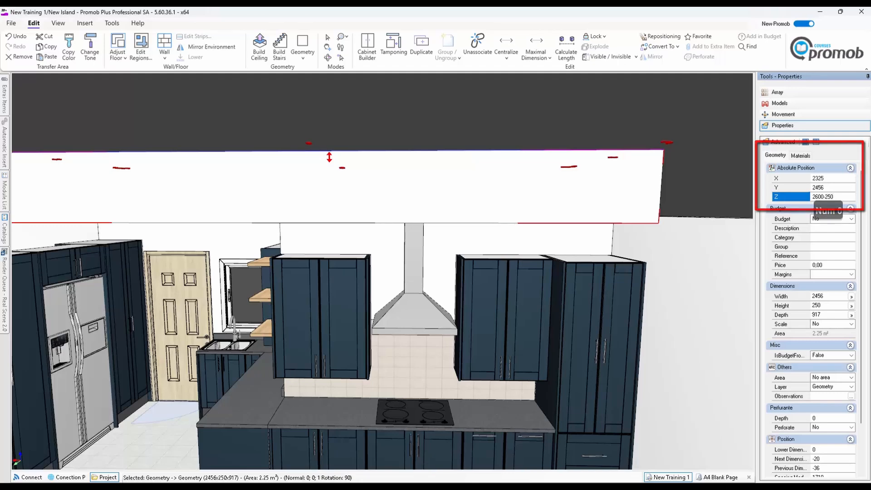
{"action": "key", "text": "Return"}
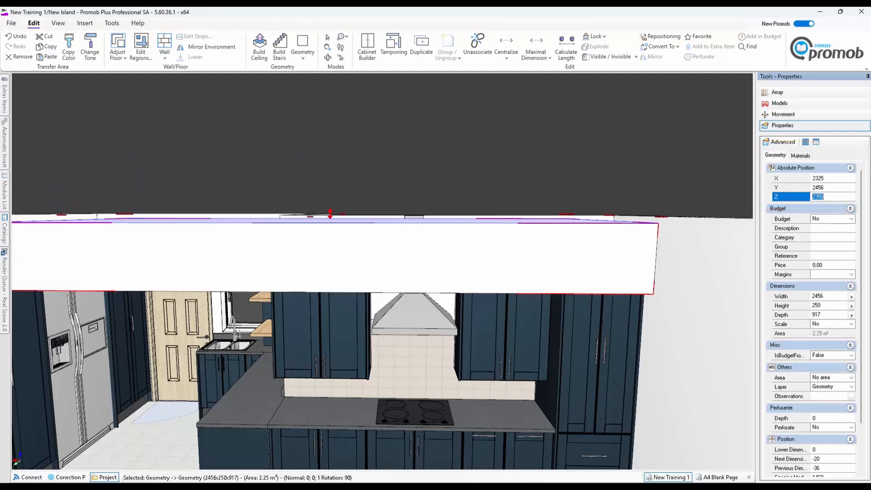
Step: Open the raised block's outline for editing in the Geometry Editor
{"action": "middle_click_drag", "start_coordinate": [220, 367], "coordinate": [311, 377]}
{"action": "right_click", "coordinate": [454, 229]}
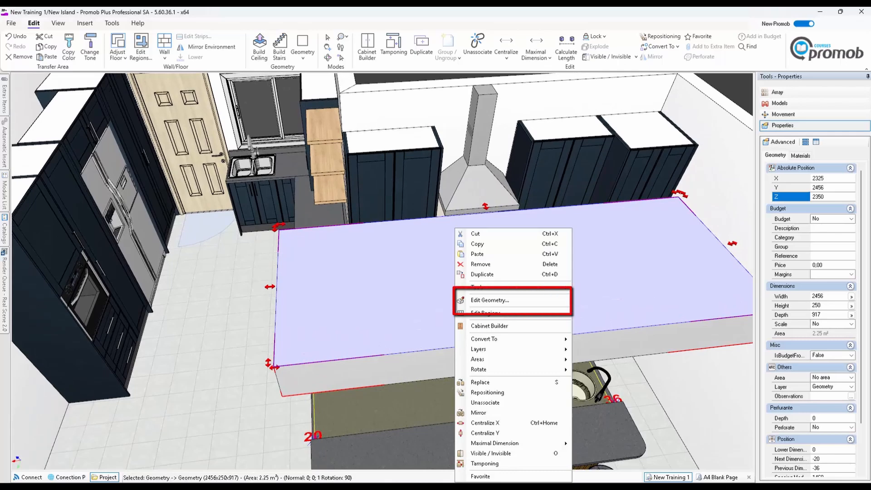
{"action": "left_click", "coordinate": [490, 299]}
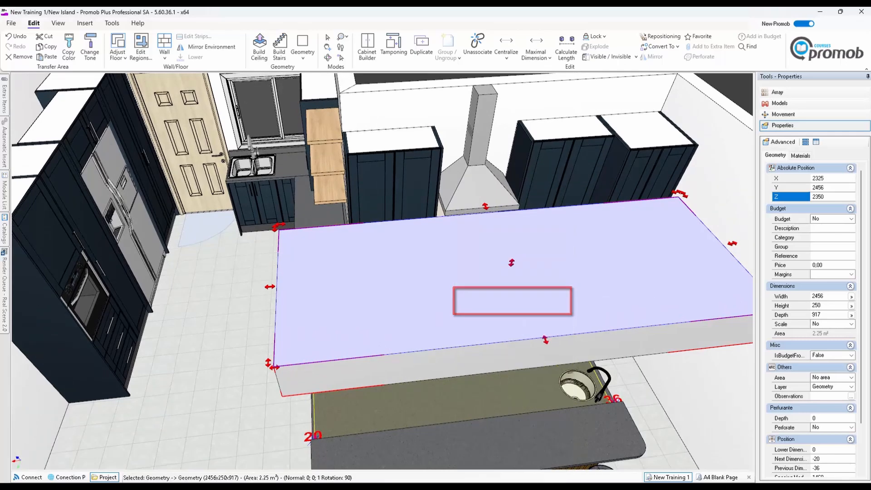
{"action": "left_click", "coordinate": [584, 120]}
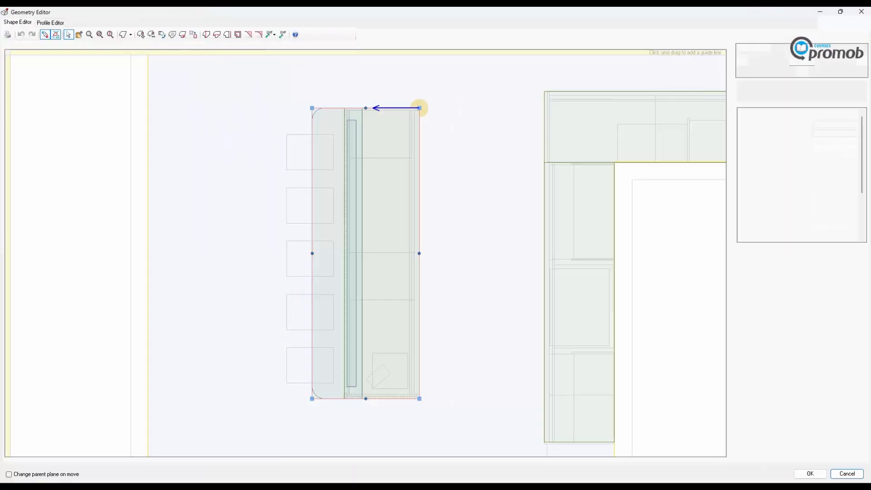
Step: Round the block's two corners on the stool side with a 100 mm distance and accept the edited shape
{"action": "scroll", "coordinate": [402, 437], "scroll_direction": "up", "scroll_amount": 4}
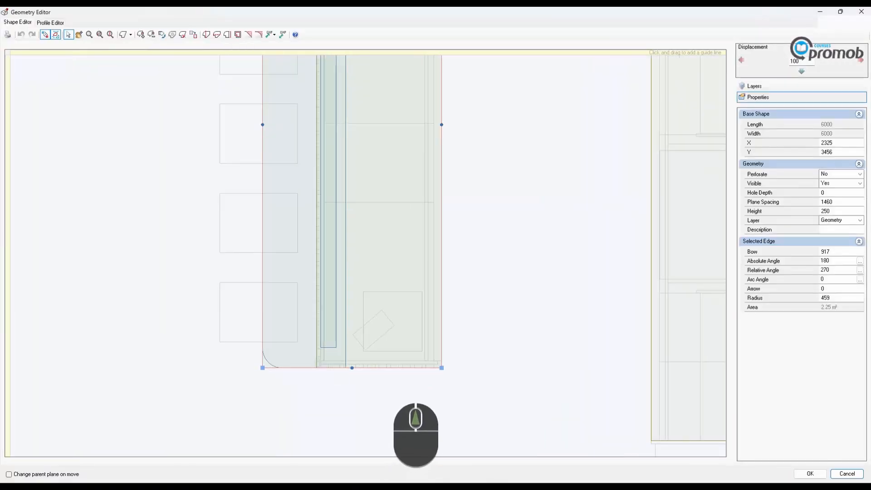
{"action": "scroll", "coordinate": [320, 358], "scroll_direction": "up", "scroll_amount": 5}
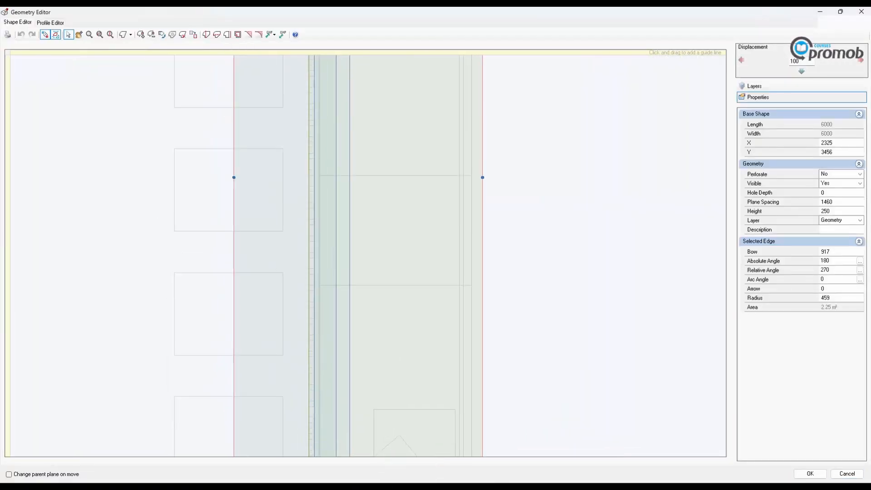
{"action": "scroll", "coordinate": [400, 340], "scroll_direction": "down", "scroll_amount": 4}
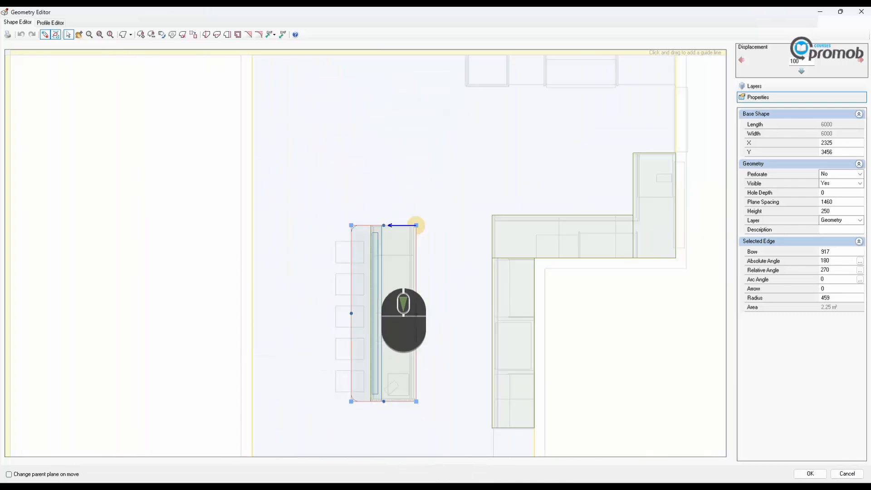
{"action": "scroll", "coordinate": [401, 317], "scroll_direction": "up", "scroll_amount": 1}
{"action": "scroll", "coordinate": [378, 304], "scroll_direction": "up", "scroll_amount": 2}
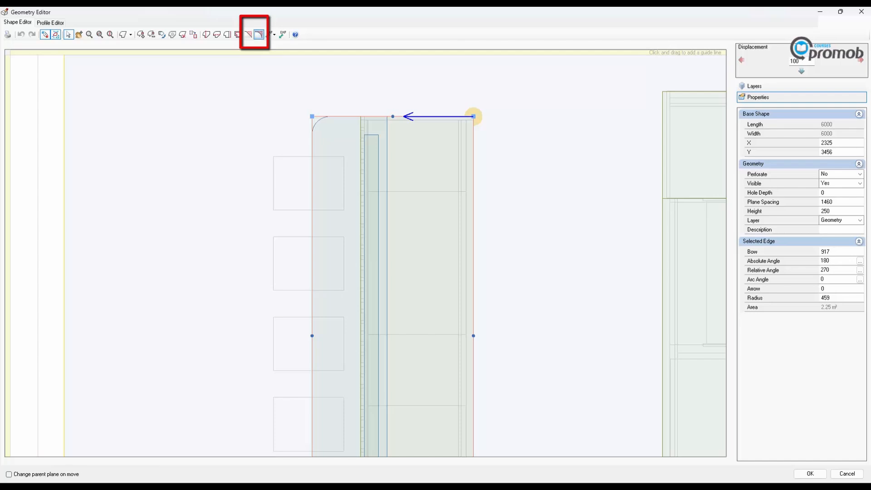
{"action": "left_click", "coordinate": [259, 35]}
{"action": "left_click", "coordinate": [312, 116]}
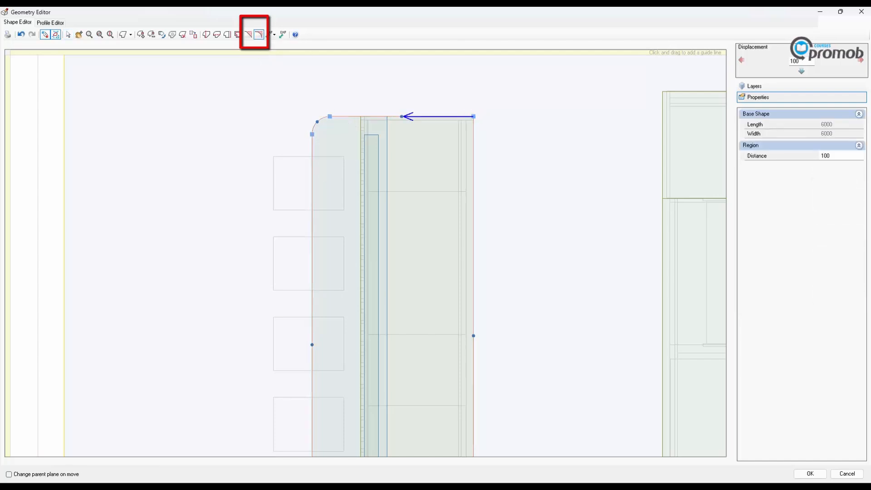
{"action": "middle_click_drag", "start_coordinate": [313, 385], "coordinate": [341, 111]}
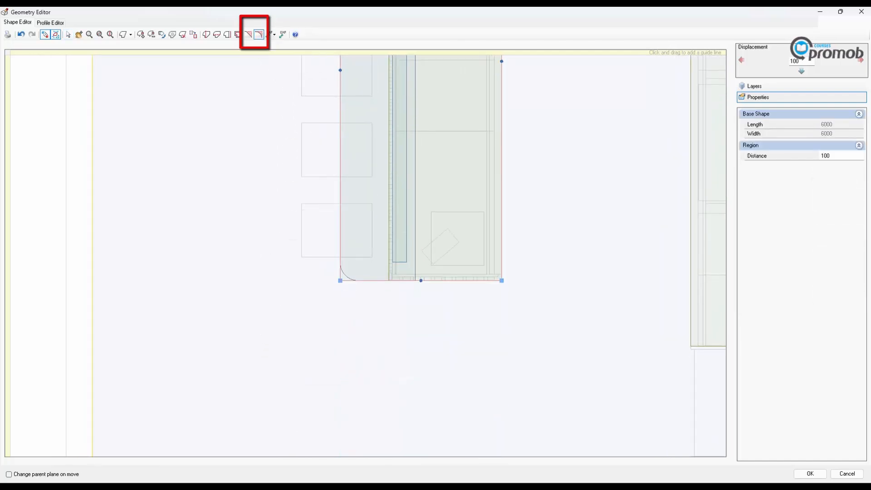
{"action": "left_click", "coordinate": [341, 280]}
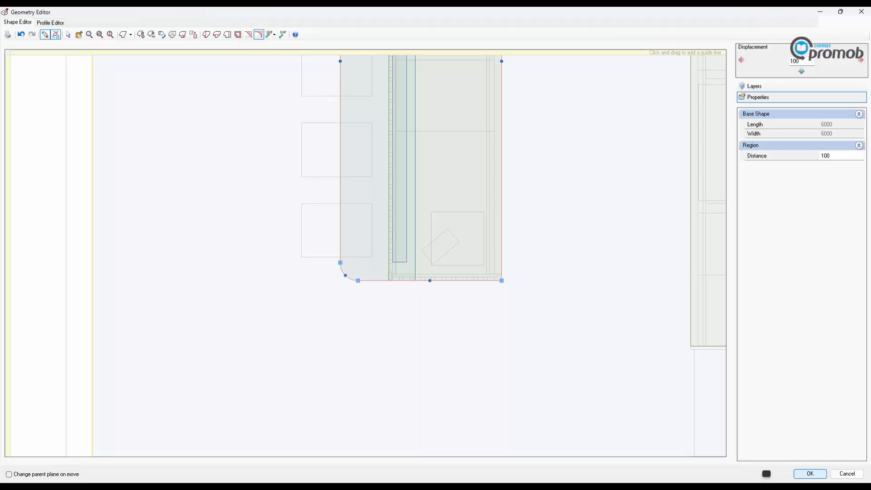
{"action": "left_click", "coordinate": [809, 474]}
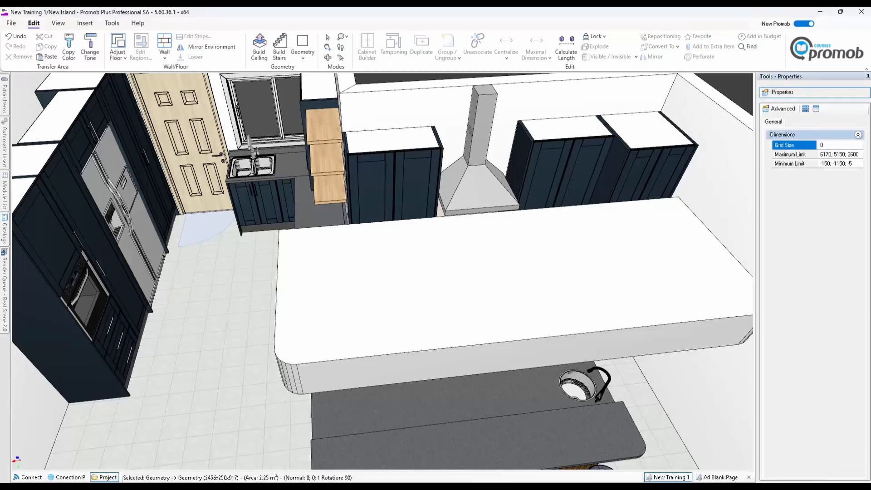
Step: Use Copy Color to apply the wood material of the island's slatted front to the raised block
{"action": "scroll", "coordinate": [320, 331], "scroll_direction": "down", "scroll_amount": 5}
{"action": "middle_click_drag", "start_coordinate": [330, 321], "coordinate": [458, 274]}
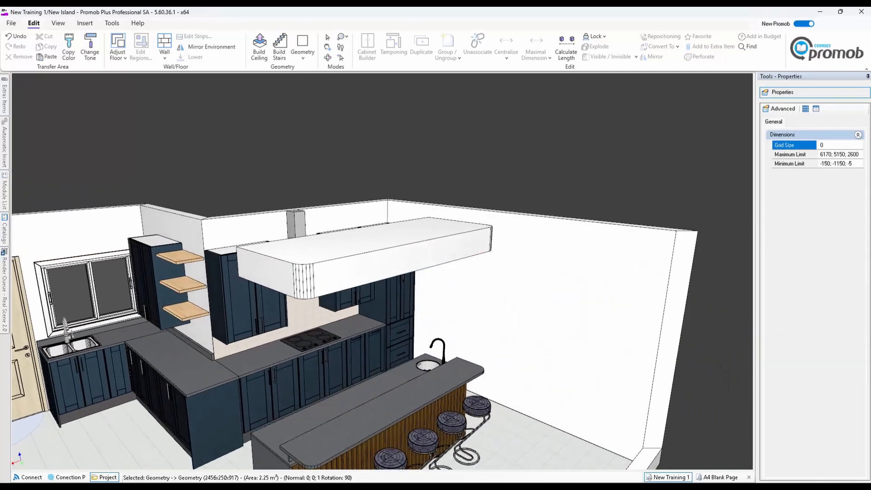
{"action": "scroll", "coordinate": [372, 300], "scroll_direction": "up", "scroll_amount": 3}
{"action": "scroll", "coordinate": [371, 299], "scroll_direction": "up", "scroll_amount": 3}
{"action": "middle_click_drag", "start_coordinate": [376, 289], "coordinate": [367, 250]}
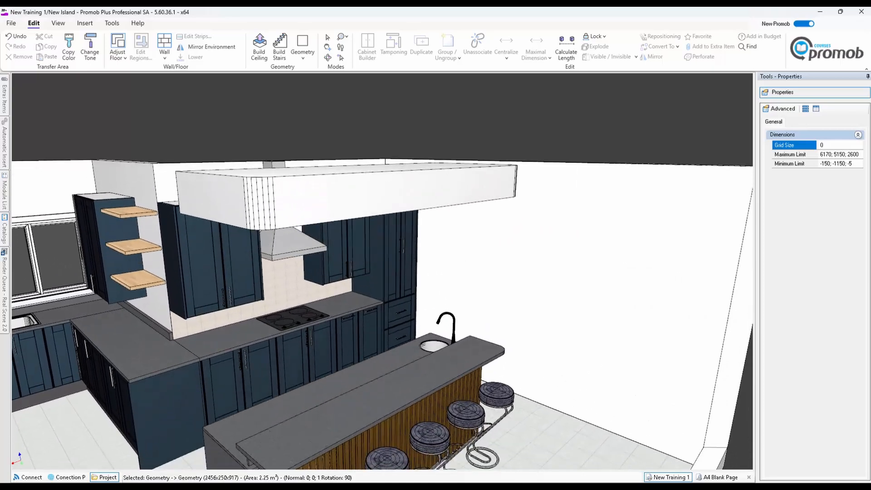
{"action": "scroll", "coordinate": [346, 263], "scroll_direction": "down", "scroll_amount": 3}
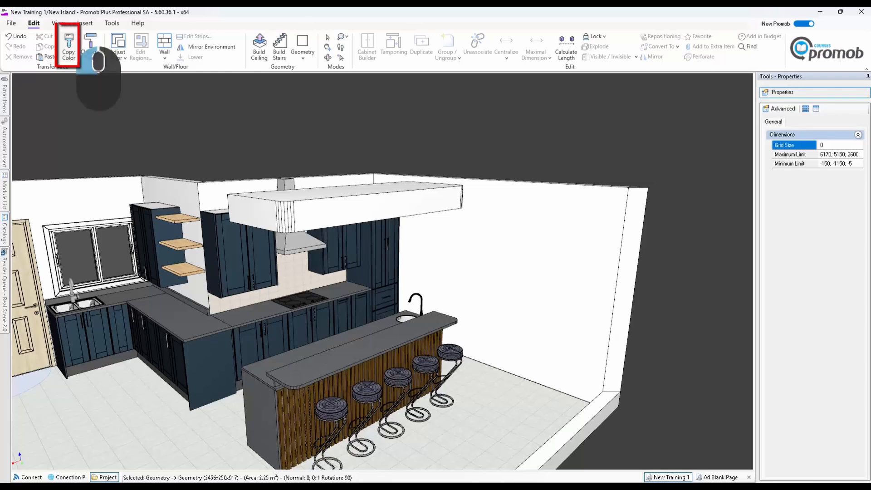
{"action": "left_click", "coordinate": [69, 48]}
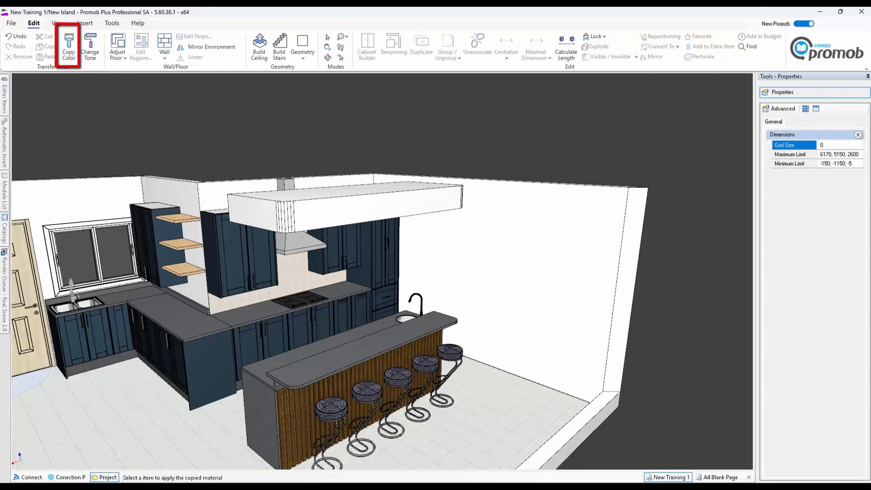
{"action": "left_click", "coordinate": [376, 208]}
{"action": "double_click", "coordinate": [484, 245]}
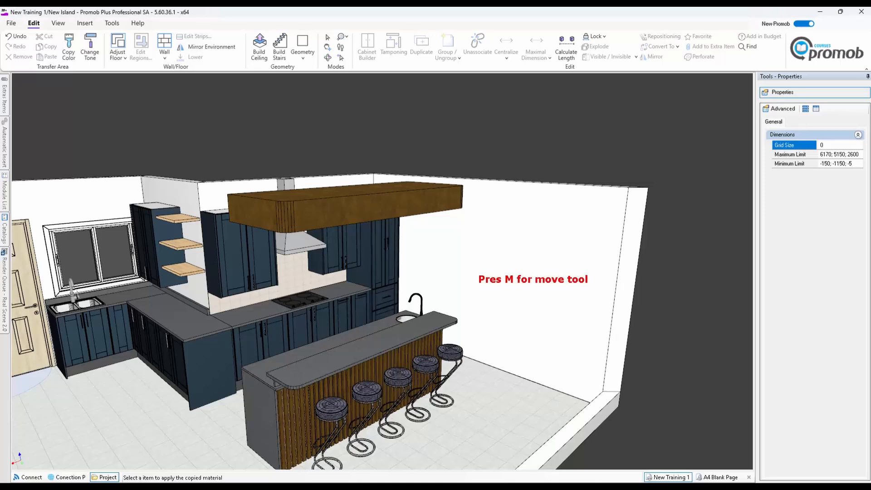
{"action": "right_click", "coordinate": [457, 266]}
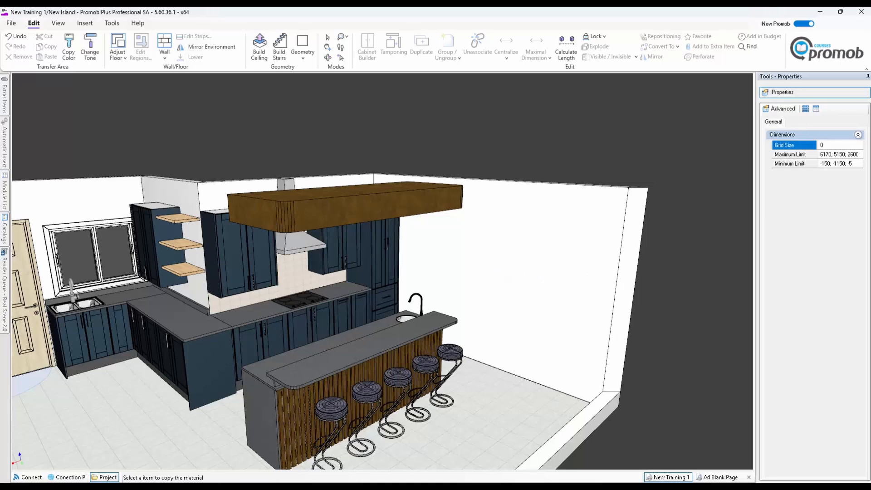
Step: Examine the wood-finished raised block above the island from the front, below and above
{"action": "scroll", "coordinate": [388, 305], "scroll_direction": "down", "scroll_amount": 5}
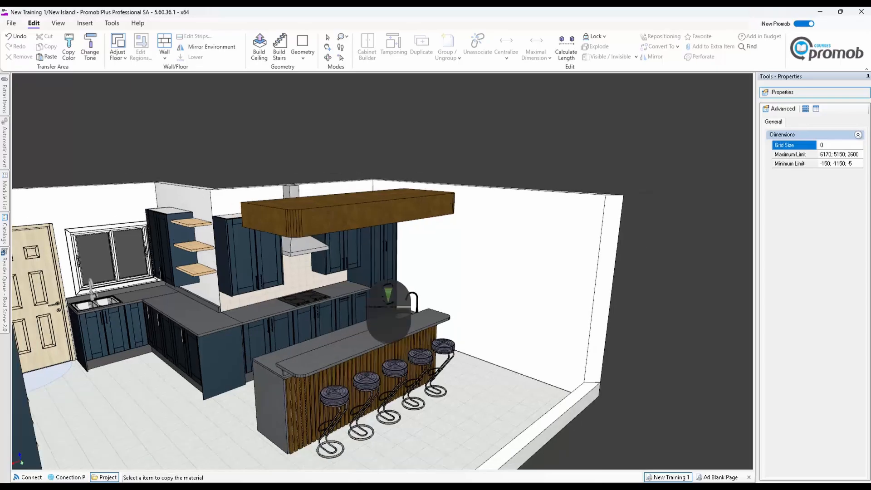
{"action": "middle_click_drag", "start_coordinate": [388, 304], "coordinate": [396, 253]}
{"action": "scroll", "coordinate": [389, 254], "scroll_direction": "up", "scroll_amount": 10}
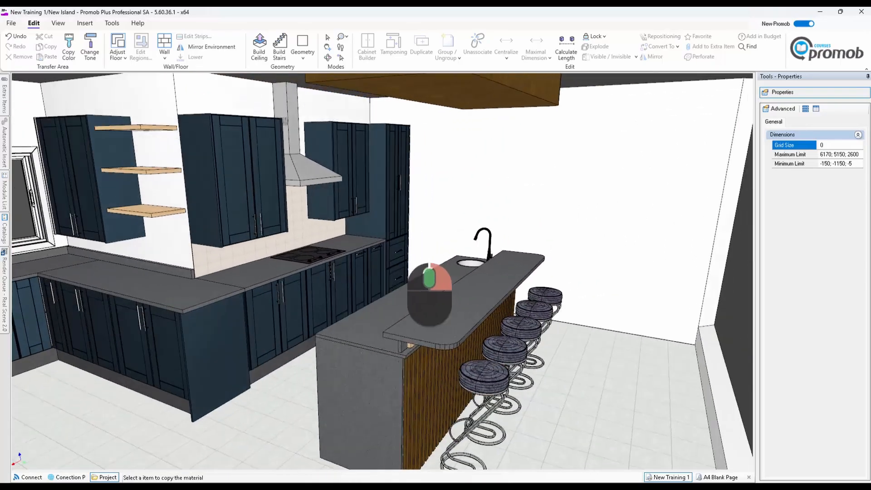
{"action": "mouse_move", "coordinate": [430, 295]}
{"action": "middle_mouse_down"}
{"action": "mouse_move", "coordinate": [440, 280]}
{"action": "mouse_move", "coordinate": [429, 293]}
{"action": "mouse_move", "coordinate": [441, 310]}
{"action": "mouse_move", "coordinate": [442, 295]}
{"action": "middle_mouse_up"}
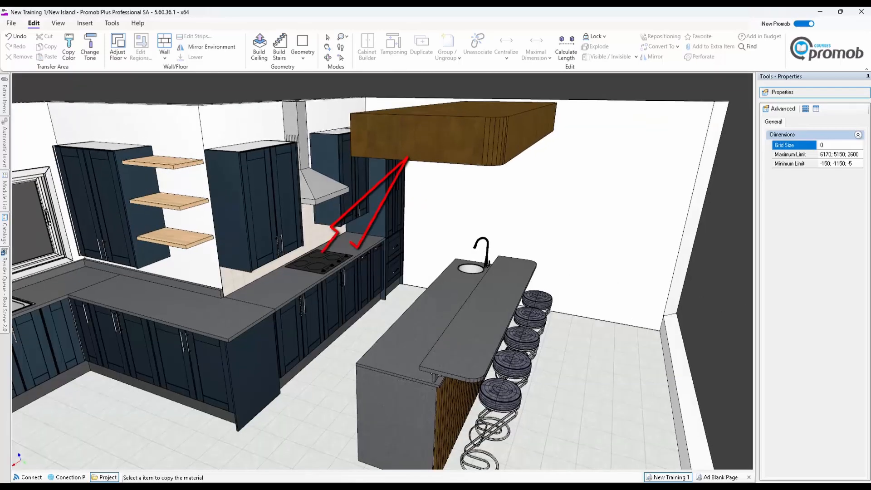
{"action": "scroll", "coordinate": [460, 207], "scroll_direction": "up", "scroll_amount": 5}
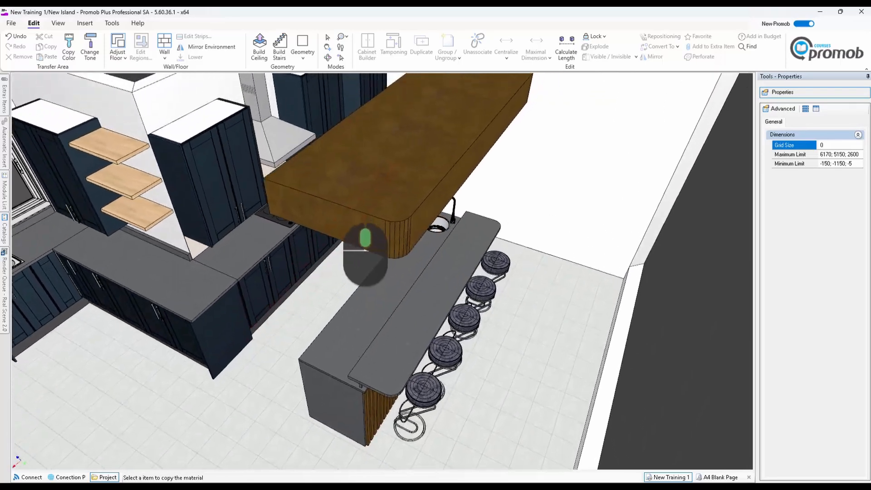
{"action": "middle_click_drag", "start_coordinate": [365, 254], "coordinate": [354, 257]}
{"action": "middle_click_drag", "start_coordinate": [387, 218], "coordinate": [271, 300]}
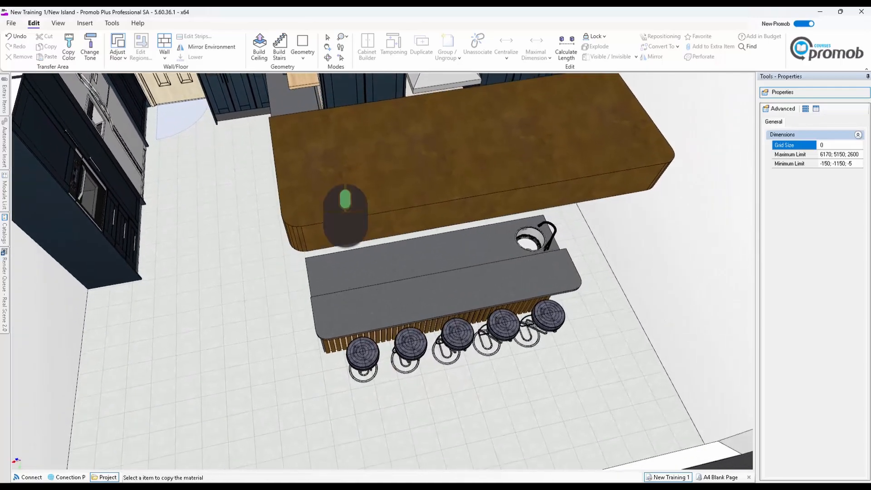
{"action": "middle_click_drag", "start_coordinate": [346, 213], "coordinate": [277, 272]}
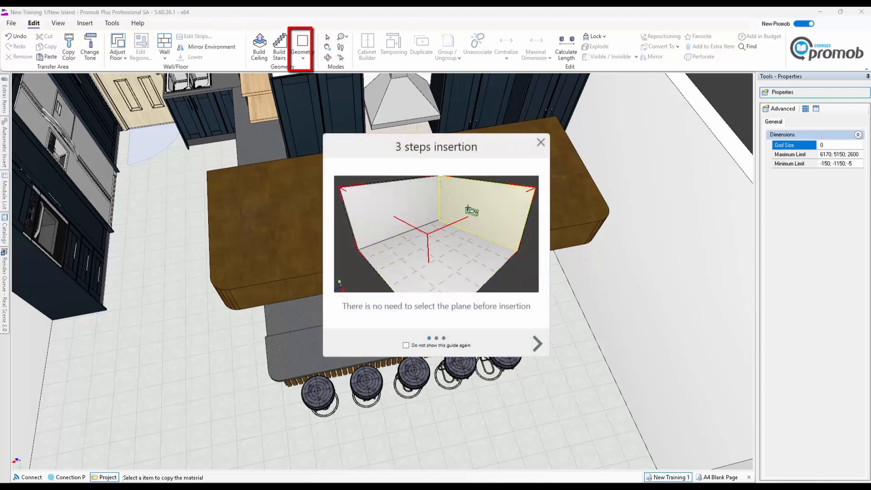
Step: Draw a rectangular geometry about 79 mm wide, 801 mm deep and 150 mm high along one short end of the raised block's top
{"action": "key", "text": "Escape"}
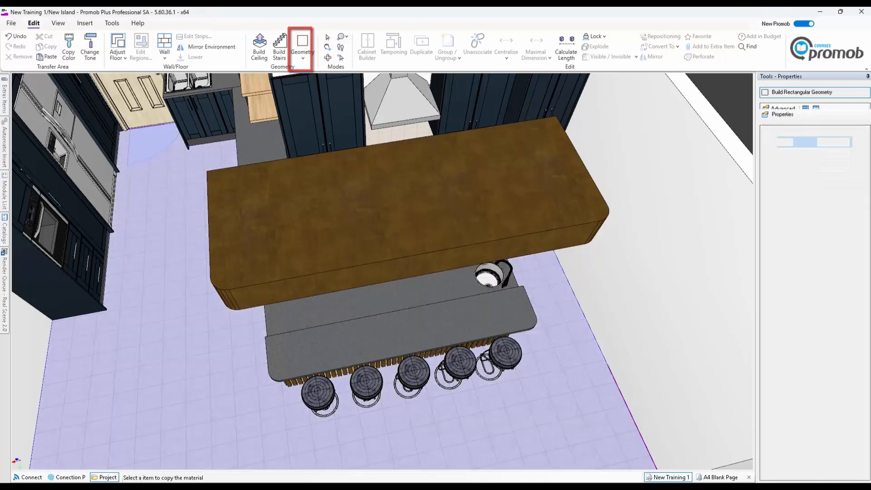
{"action": "right_click", "coordinate": [407, 204]}
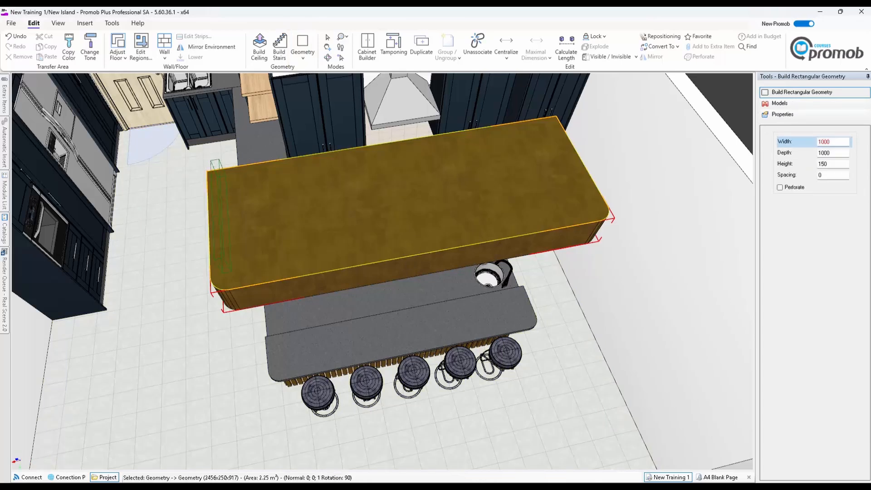
{"action": "left_click", "coordinate": [236, 280]}
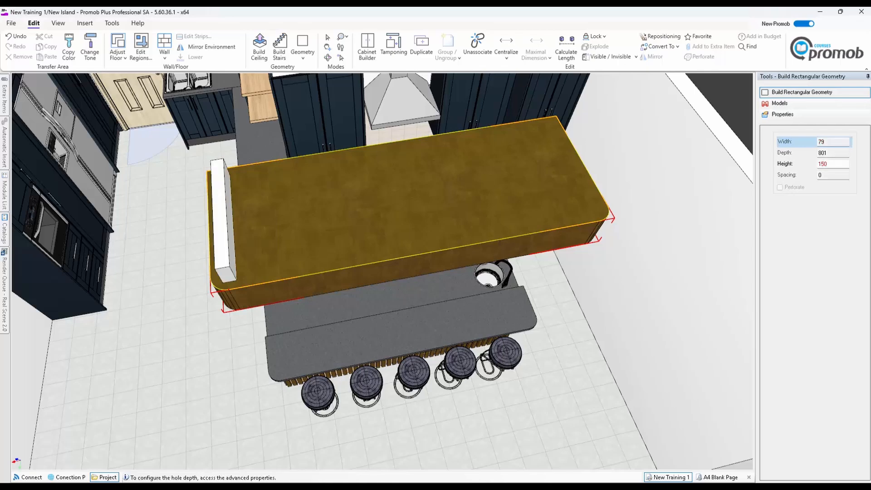
{"action": "key", "text": "Return"}
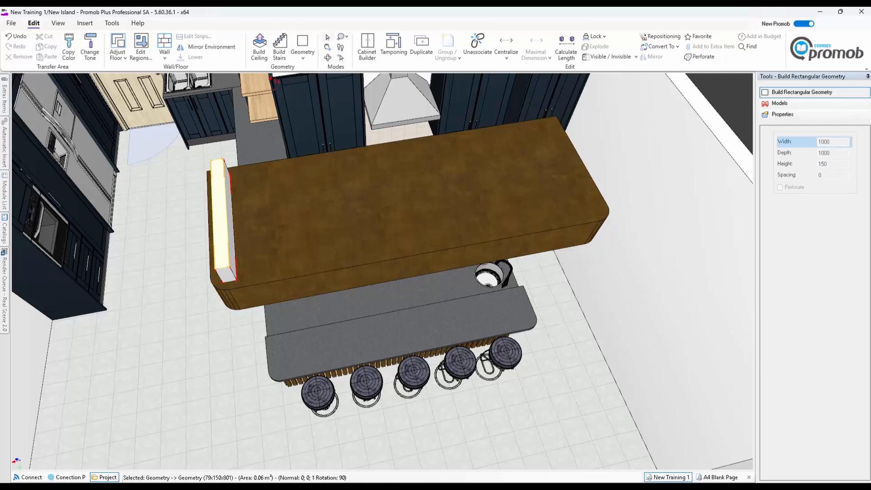
{"action": "left_click", "coordinate": [327, 37]}
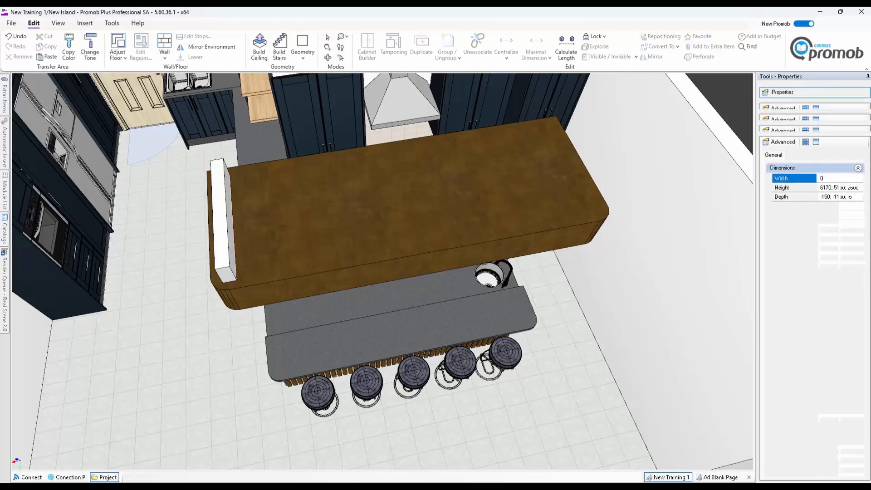
Step: Set the new geometry's height to 2 mm and stretch its width to about 2293 mm across the block's top
{"action": "left_click", "coordinate": [222, 214]}
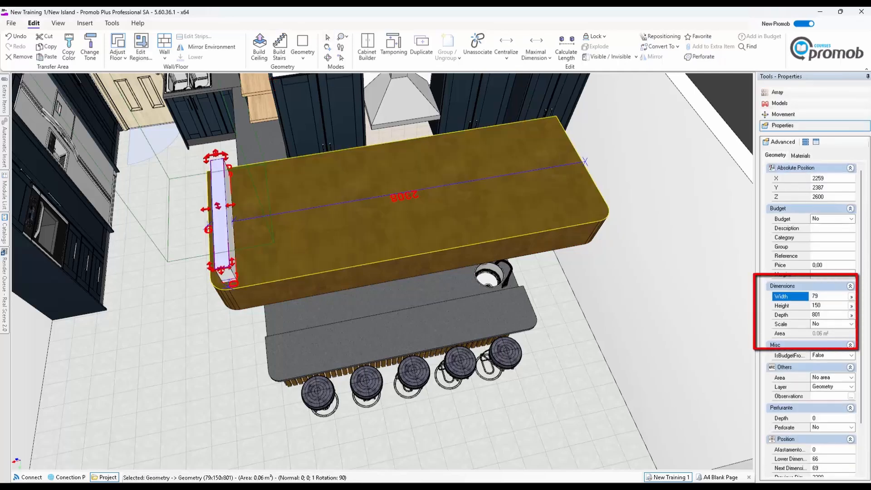
{"action": "left_click", "coordinate": [822, 305]}
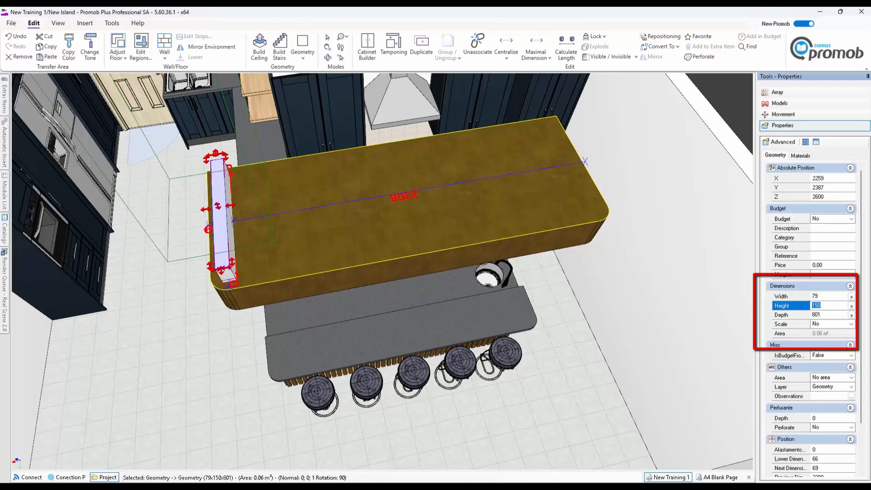
{"action": "type", "text": "2"}
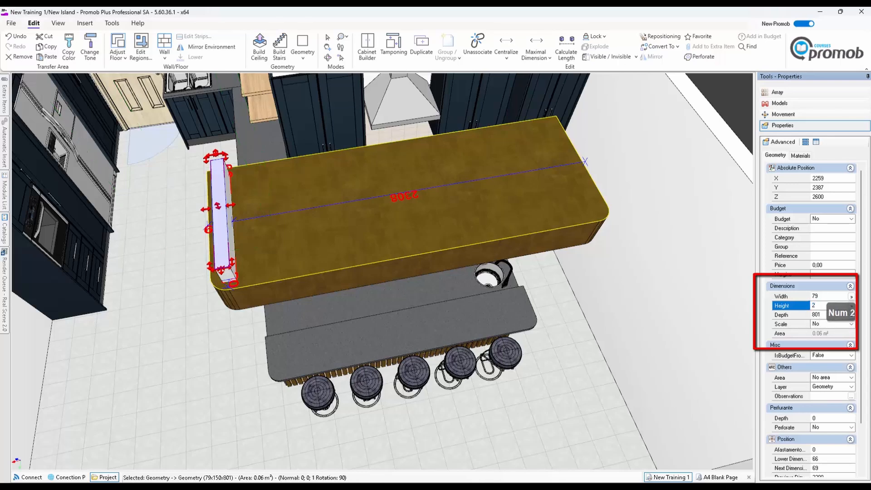
{"action": "key", "text": "Return"}
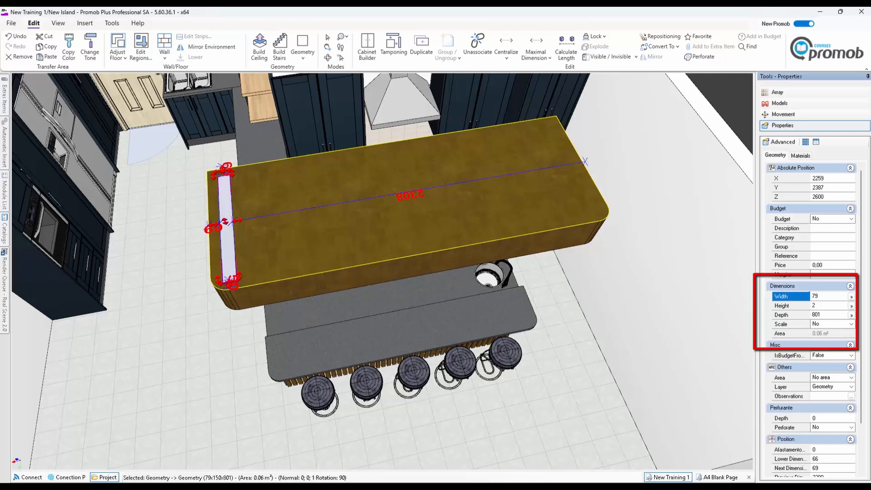
{"action": "left_click_drag", "start_coordinate": [237, 220], "coordinate": [585, 162]}
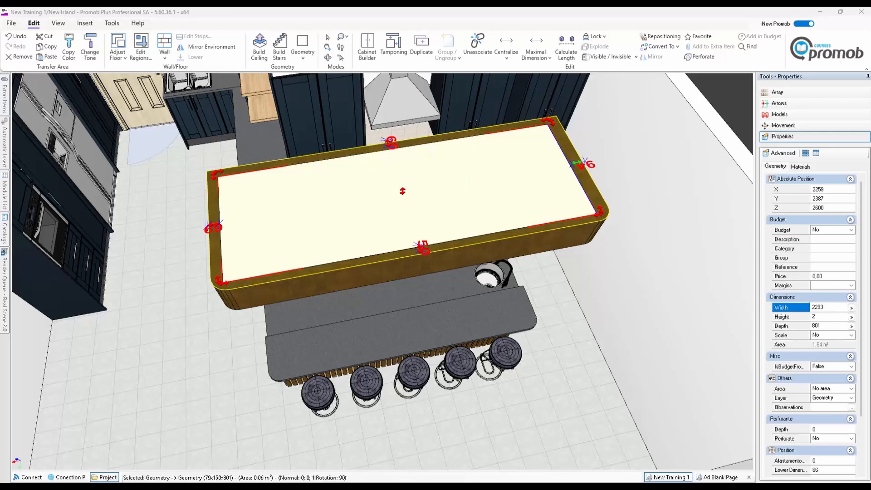
Step: Open the thin panel's outline for editing in an enlarged Geometry Editor
{"action": "right_click", "coordinate": [435, 185]}
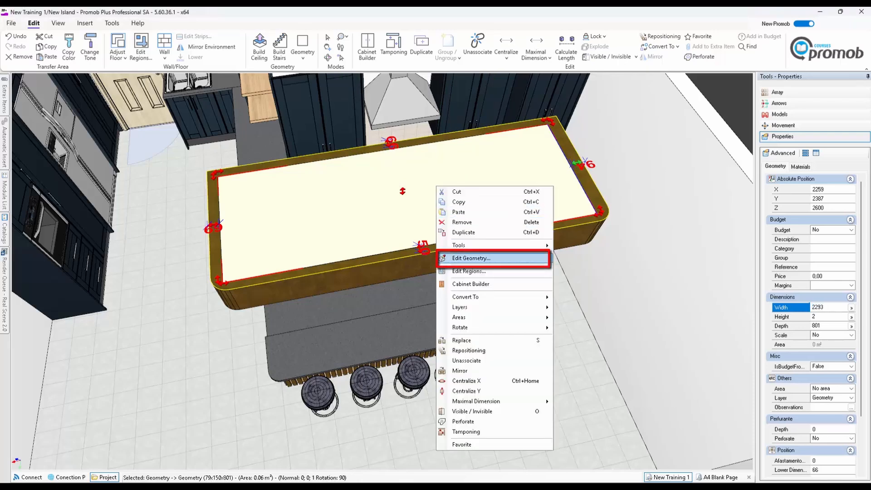
{"action": "left_click", "coordinate": [467, 258]}
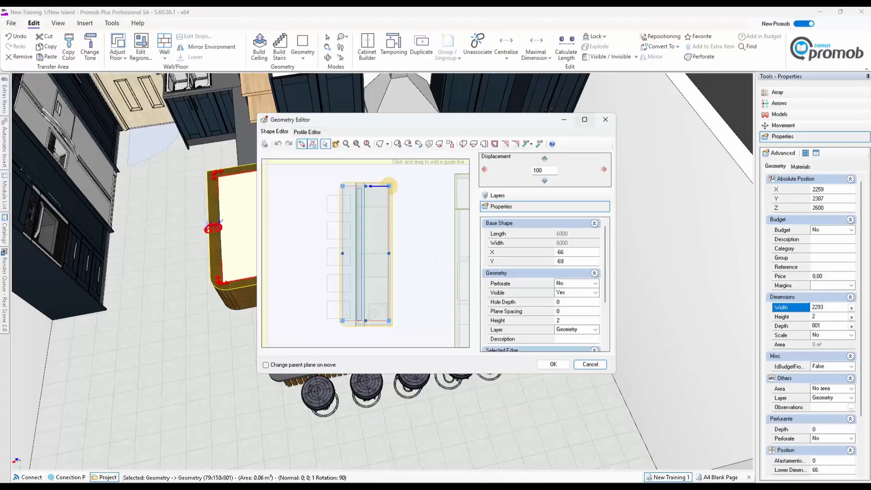
{"action": "left_click", "coordinate": [584, 119]}
{"action": "scroll", "coordinate": [393, 265], "scroll_direction": "up", "scroll_amount": 3}
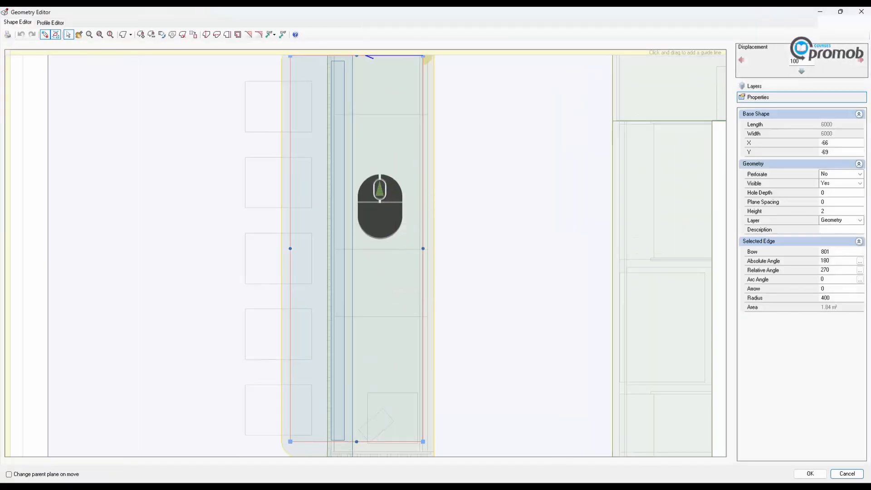
{"action": "middle_click_drag", "start_coordinate": [379, 222], "coordinate": [409, 310]}
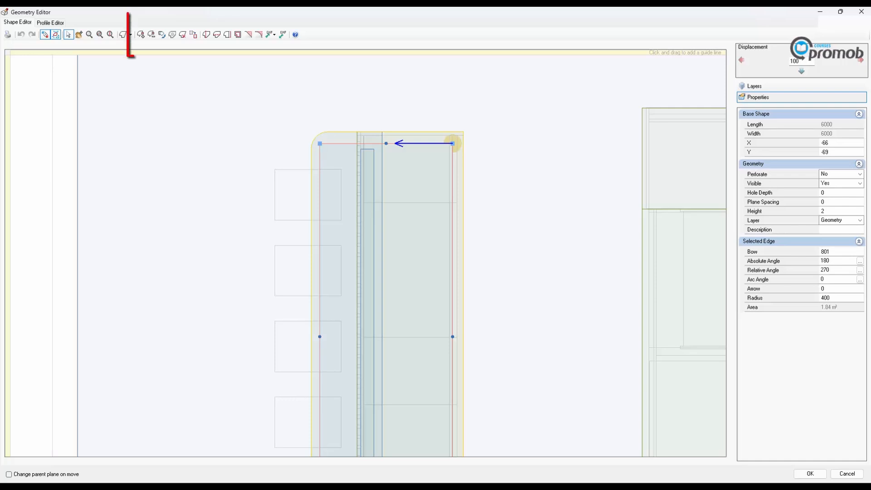
Step: Insert two points on the outline edge opposite the stools and move them to form a narrow strip along the end away from the sink
{"action": "left_click", "coordinate": [140, 35]}
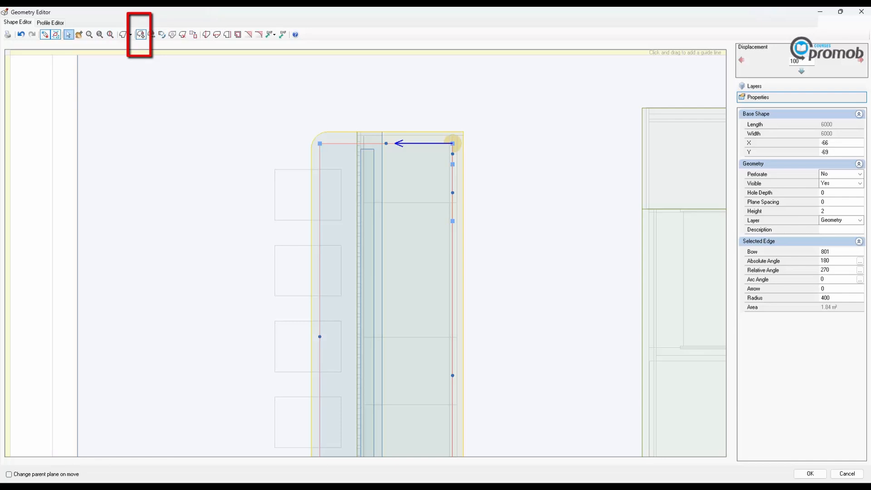
{"action": "left_click", "coordinate": [68, 35]}
{"action": "left_click", "coordinate": [452, 143]}
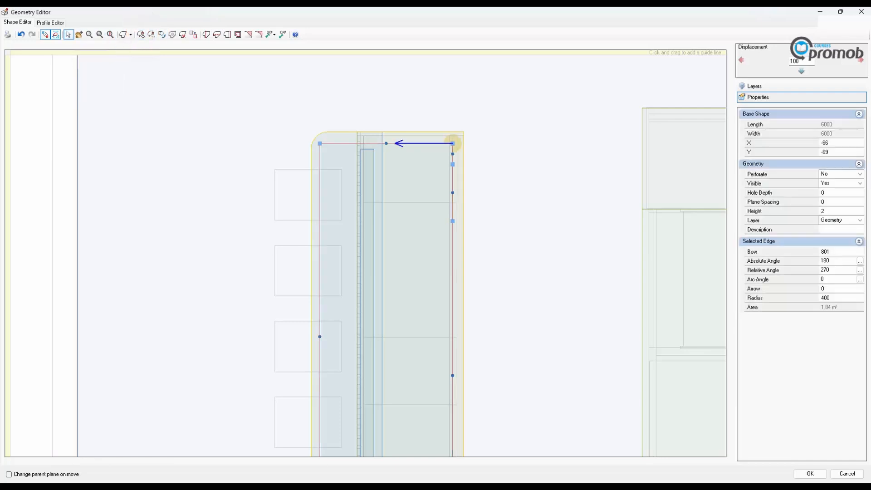
{"action": "mouse_move", "coordinate": [452, 164]}
{"action": "left_mouse_down"}
{"action": "mouse_move", "coordinate": [414, 150]}
{"action": "mouse_move", "coordinate": [327, 148]}
{"action": "mouse_move", "coordinate": [453, 154]}
{"action": "left_mouse_up"}
{"action": "left_click_drag", "start_coordinate": [452, 220], "coordinate": [331, 152]}
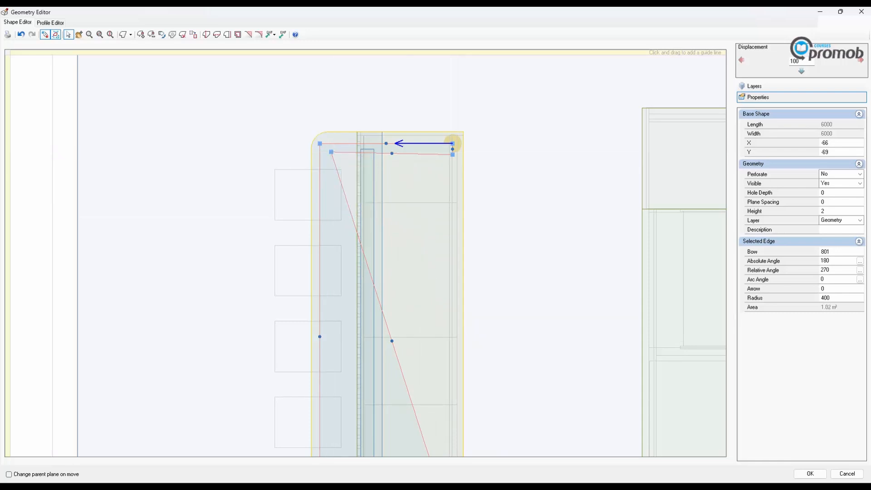
{"action": "left_click_drag", "start_coordinate": [453, 154], "coordinate": [452, 144]}
{"action": "left_click_drag", "start_coordinate": [331, 152], "coordinate": [328, 149]}
Step: Insert three more points on the outline's diagonal edge near the sink end
{"action": "middle_click_drag", "start_coordinate": [451, 256], "coordinate": [417, 64]}
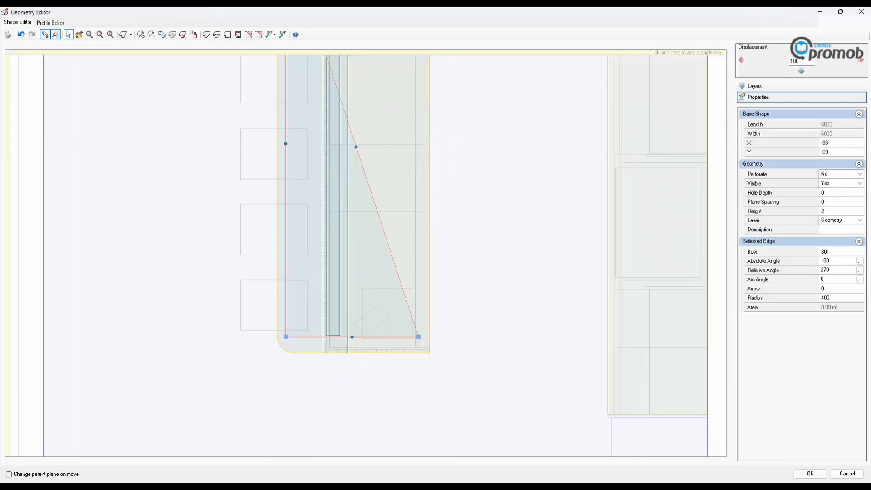
{"action": "left_click", "coordinate": [141, 34]}
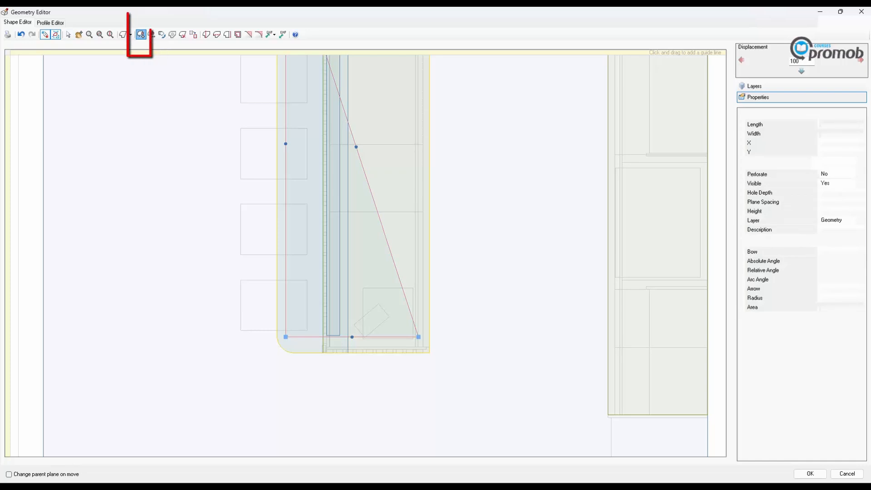
{"action": "left_click", "coordinate": [409, 310]}
{"action": "left_click", "coordinate": [397, 271]}
{"action": "left_click", "coordinate": [387, 243]}
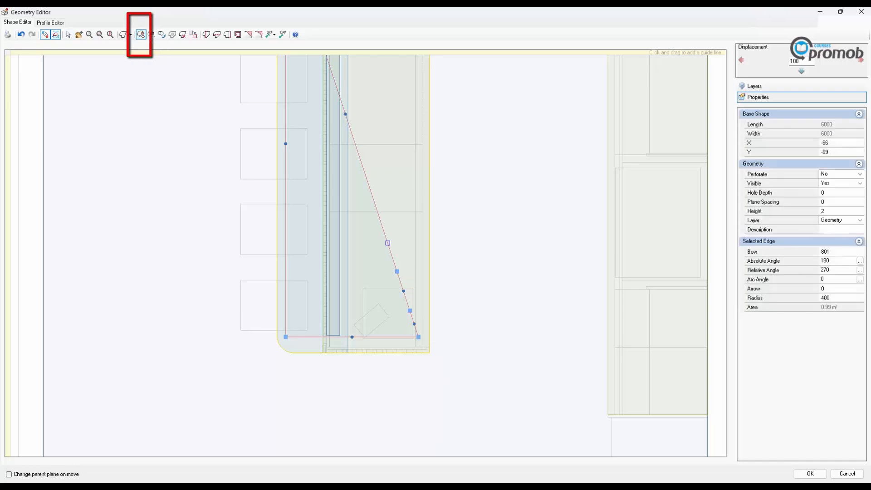
{"action": "left_click", "coordinate": [68, 35]}
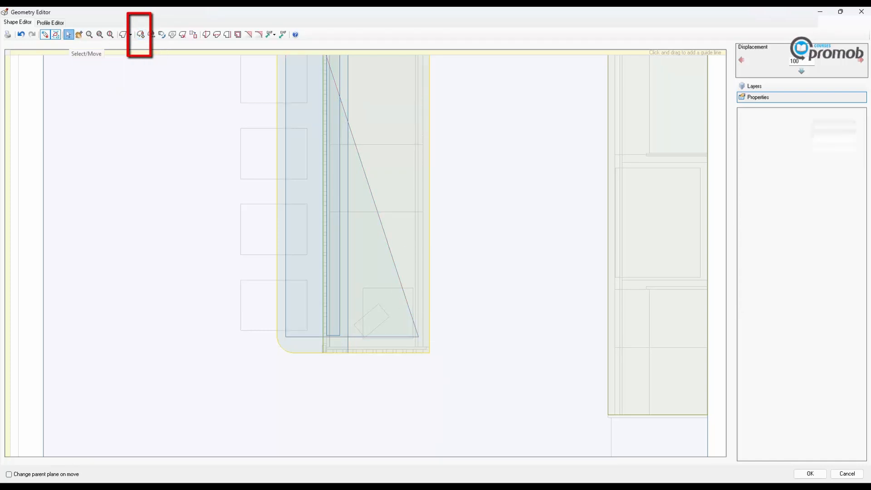
Step: Move the outline points to form a thin U-shaped strip along the stool side and both short ends, and accept the shape
{"action": "left_click", "coordinate": [418, 336]}
{"action": "mouse_move", "coordinate": [418, 337]}
{"action": "left_mouse_down"}
{"action": "mouse_move", "coordinate": [293, 337]}
{"action": "mouse_move", "coordinate": [415, 337]}
{"action": "mouse_move", "coordinate": [406, 309]}
{"action": "mouse_move", "coordinate": [413, 330]}
{"action": "left_mouse_up"}
{"action": "left_click_drag", "start_coordinate": [397, 271], "coordinate": [294, 330]}
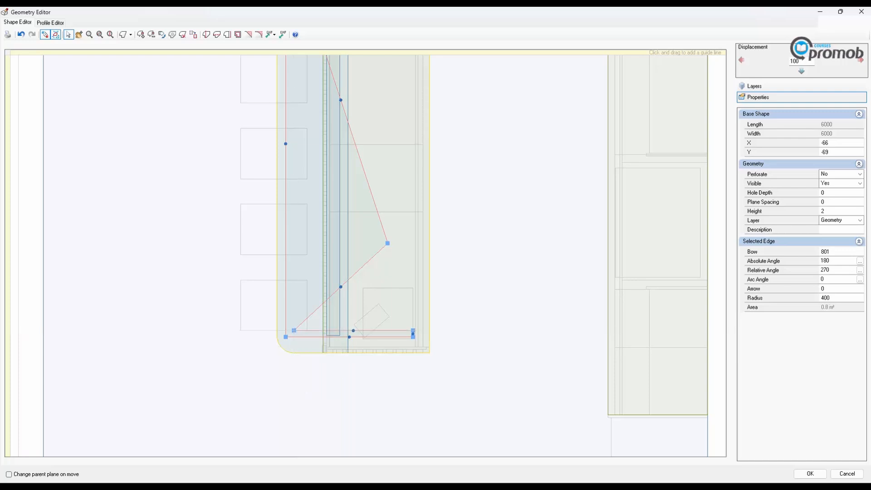
{"action": "left_click_drag", "start_coordinate": [388, 243], "coordinate": [294, 229]}
{"action": "middle_click_drag", "start_coordinate": [342, 221], "coordinate": [335, 314]}
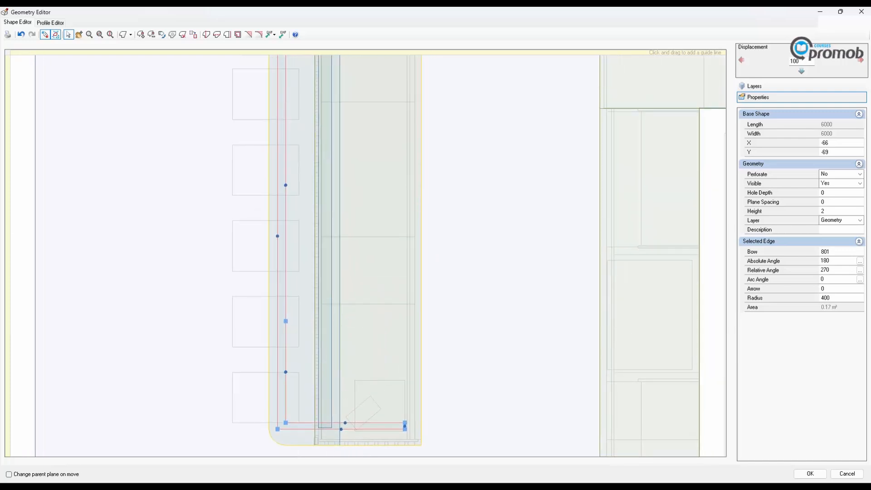
{"action": "scroll", "coordinate": [320, 222], "scroll_direction": "down", "scroll_amount": 4}
{"action": "scroll", "coordinate": [326, 252], "scroll_direction": "down", "scroll_amount": 1}
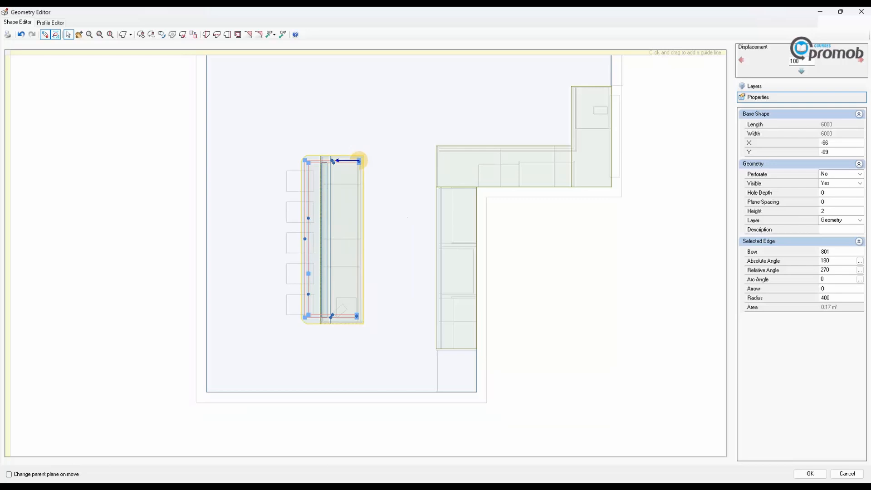
{"action": "scroll", "coordinate": [346, 334], "scroll_direction": "up", "scroll_amount": 4}
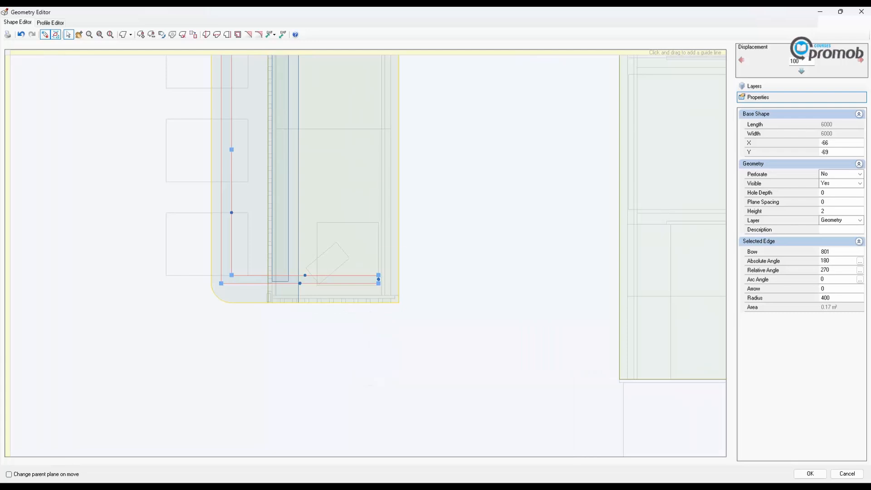
{"action": "middle_click_drag", "start_coordinate": [368, 184], "coordinate": [382, 339]}
{"action": "middle_click_drag", "start_coordinate": [356, 205], "coordinate": [355, 333]}
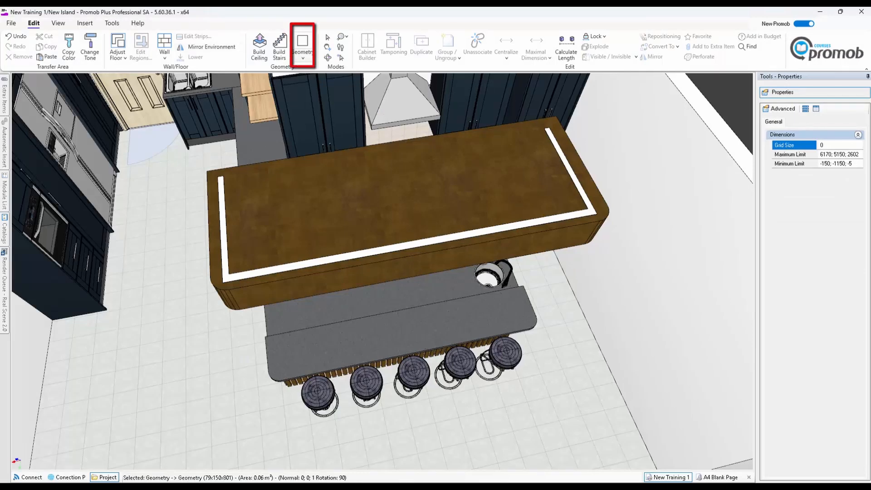
Step: Build a rectangular geometry about 2231 by 172 mm on top of the suspended ceiling element along its edge opposite the stools
{"action": "left_click", "coordinate": [302, 42]}
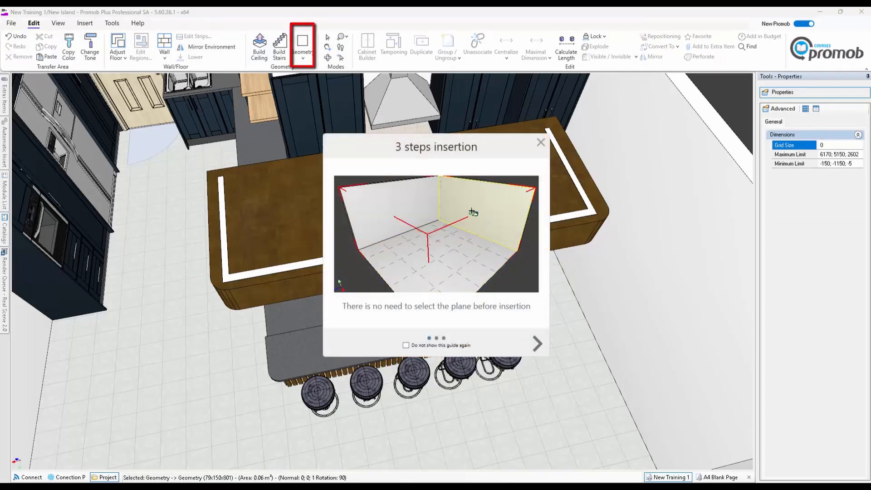
{"action": "left_click", "coordinate": [540, 142]}
{"action": "left_click", "coordinate": [356, 223]}
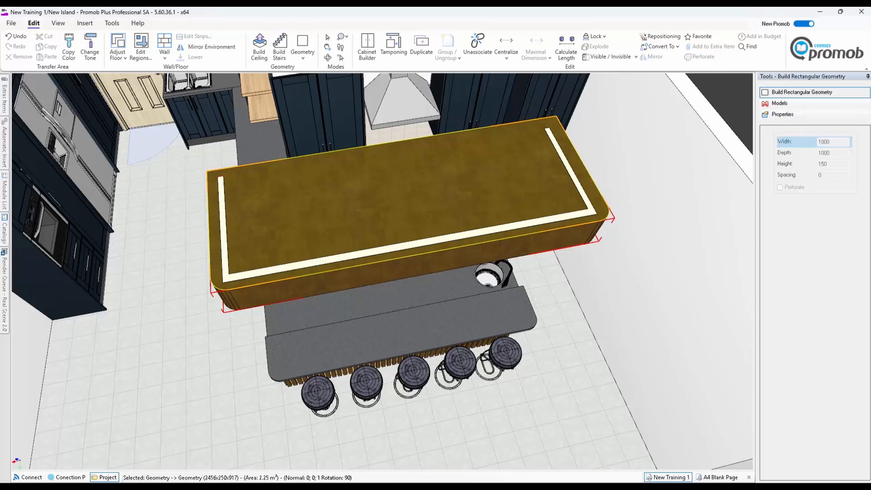
{"action": "left_click", "coordinate": [223, 175]}
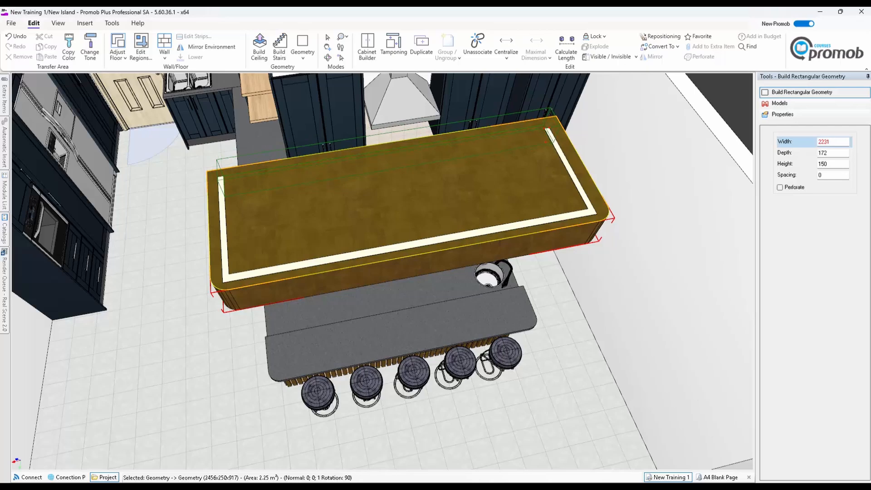
{"action": "left_click", "coordinate": [545, 135]}
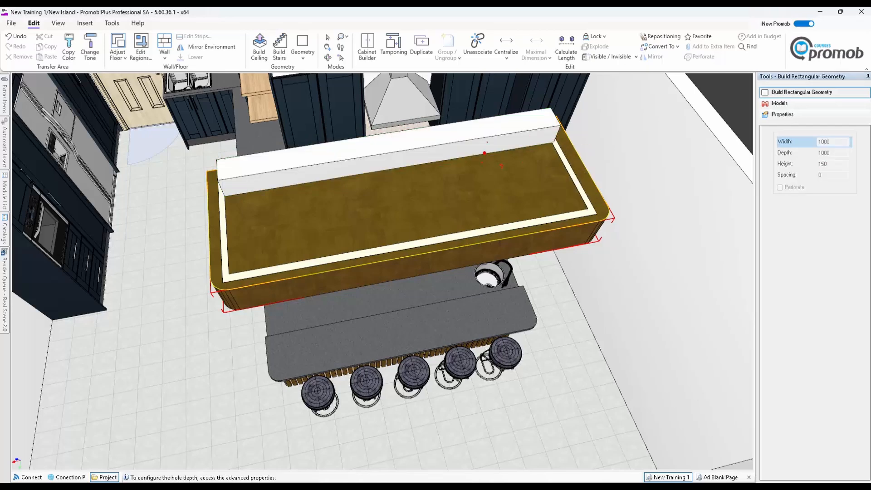
{"action": "key", "text": "Escape"}
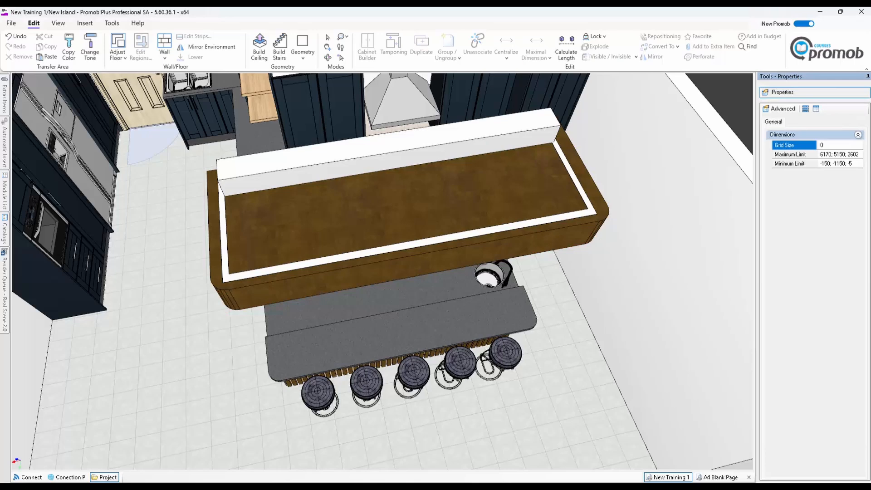
Step: Set the new rectangular geometry's height to 2 mm
{"action": "left_click", "coordinate": [396, 166]}
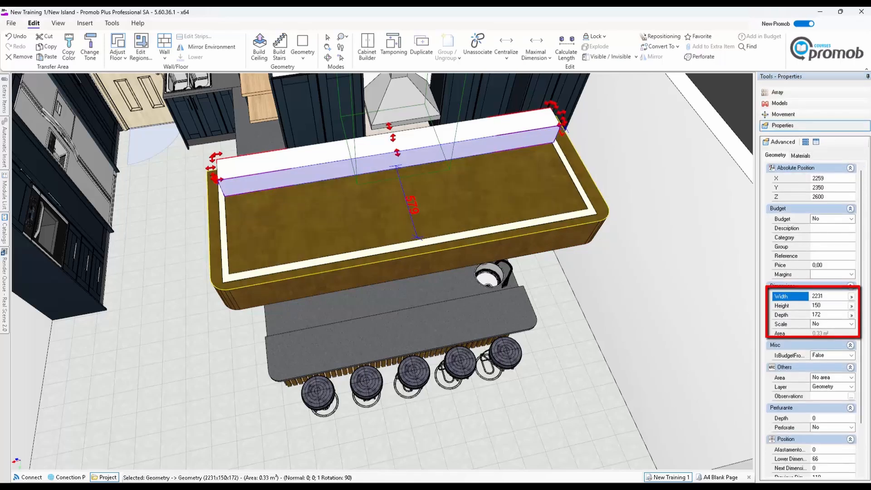
{"action": "left_click", "coordinate": [829, 306]}
{"action": "type", "text": "2"}
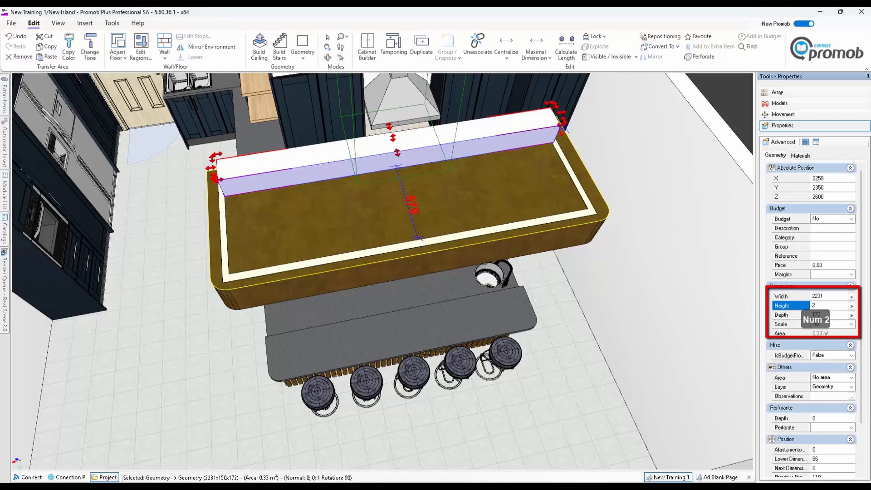
{"action": "key", "text": "Return"}
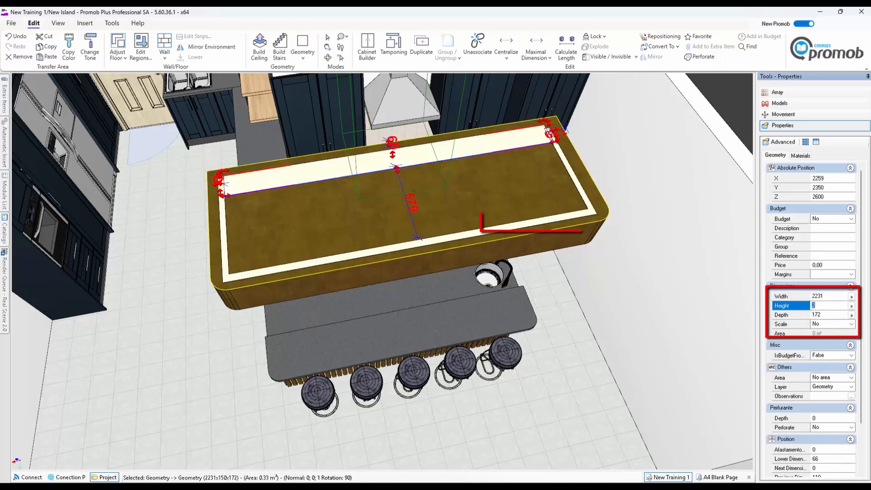
Step: Open the thin rectangular panel's outline for editing in an enlarged Geometry Editor
{"action": "right_click", "coordinate": [481, 148]}
{"action": "left_click", "coordinate": [516, 221]}
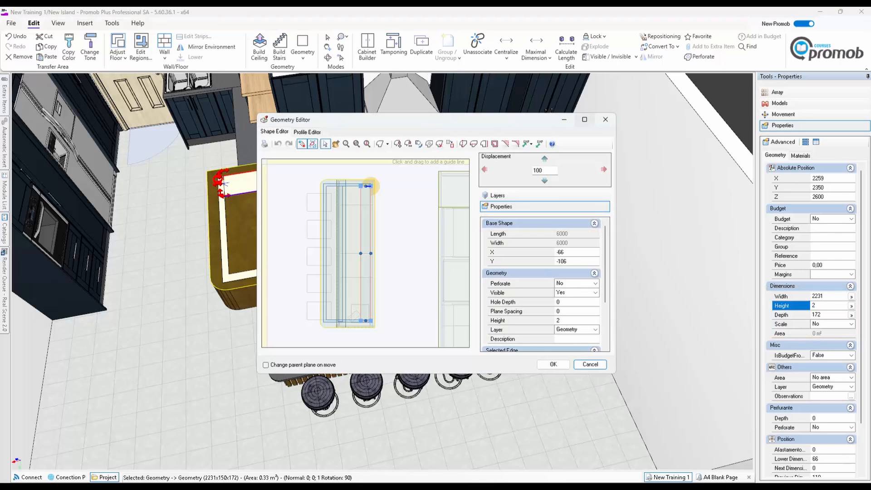
{"action": "left_click", "coordinate": [584, 119]}
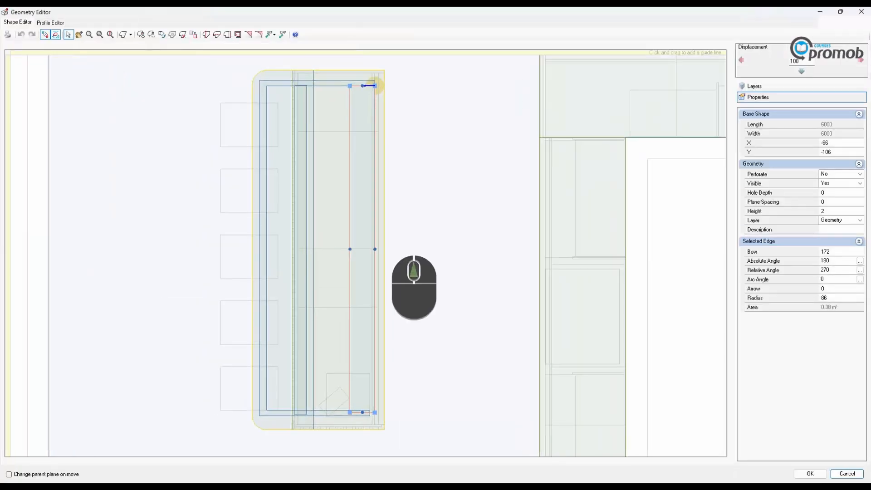
Step: Move the rectangle's two sink-end corner points to line up with the end of the U-shaped strip and narrow the outline there
{"action": "scroll", "coordinate": [414, 272], "scroll_direction": "up", "scroll_amount": 2}
{"action": "middle_click_drag", "start_coordinate": [361, 451], "coordinate": [388, 265]}
{"action": "left_click", "coordinate": [384, 313]}
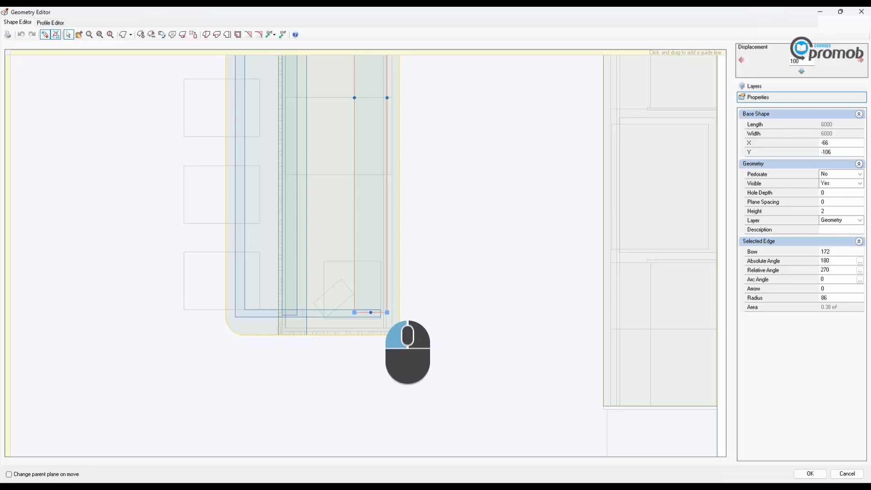
{"action": "left_click", "coordinate": [387, 312]}
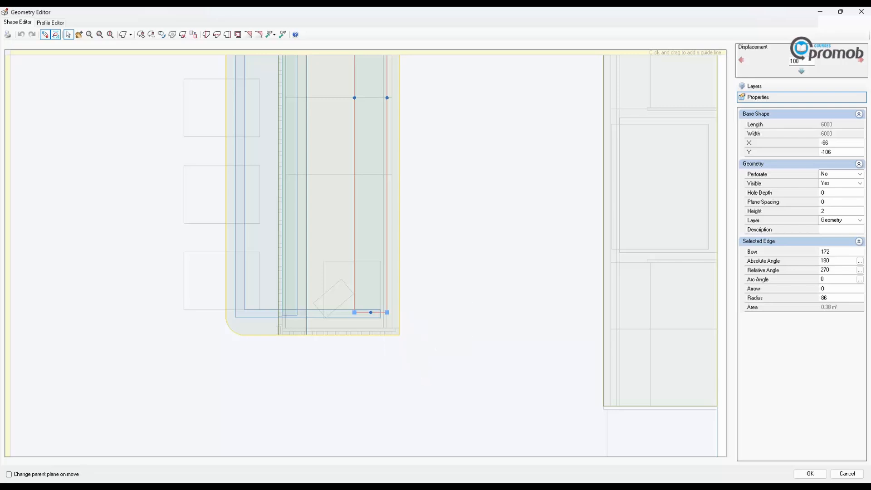
{"action": "left_click_drag", "start_coordinate": [387, 312], "coordinate": [380, 317]}
{"action": "left_click", "coordinate": [338, 335]}
{"action": "left_click_drag", "start_coordinate": [278, 335], "coordinate": [271, 335]}
{"action": "scroll", "coordinate": [458, 422], "scroll_direction": "down", "scroll_amount": 2}
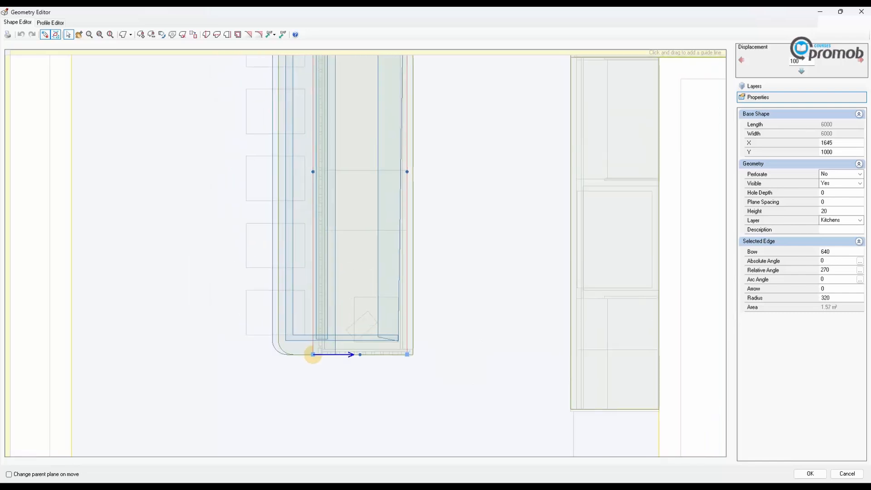
{"action": "left_click", "coordinate": [383, 337]}
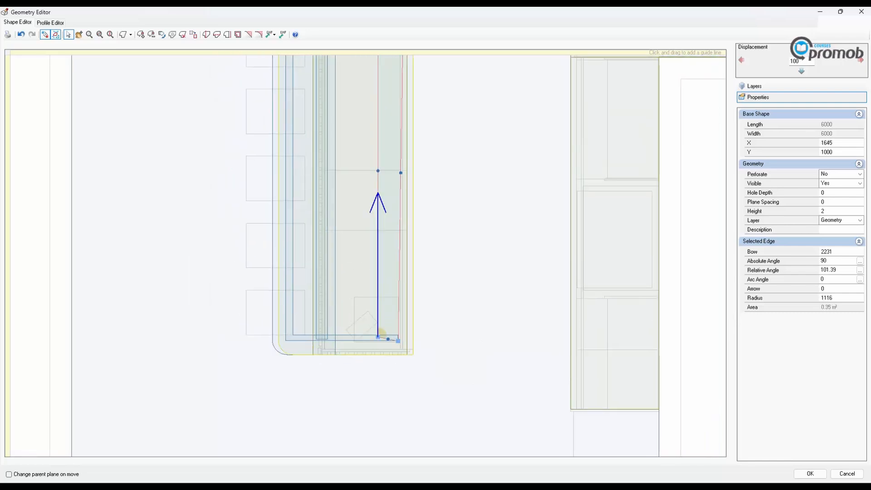
{"action": "left_click_drag", "start_coordinate": [383, 337], "coordinate": [395, 334]}
Step: Align the corner points at both ends to form a straight strip about 2218 by 34 mm, and accept the shape
{"action": "middle_click_drag", "start_coordinate": [395, 334], "coordinate": [402, 472]}
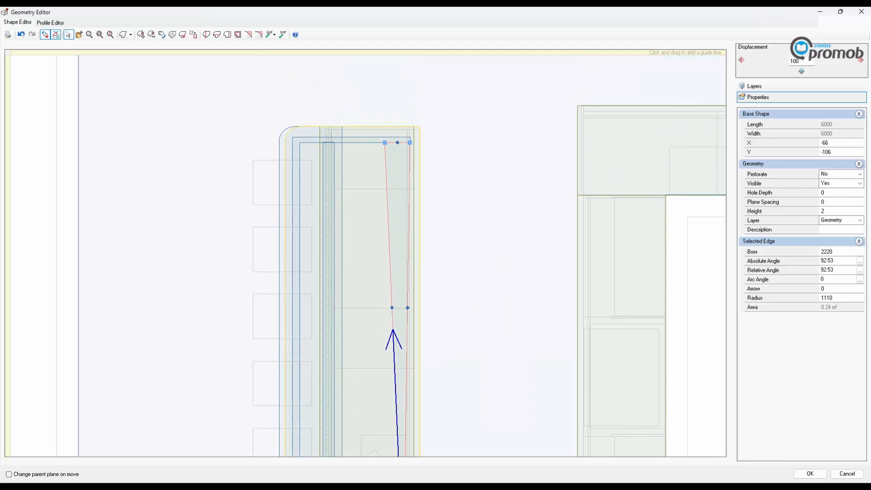
{"action": "mouse_move", "coordinate": [410, 143]}
{"action": "left_mouse_down"}
{"action": "mouse_move", "coordinate": [389, 143]}
{"action": "mouse_move", "coordinate": [399, 142]}
{"action": "left_mouse_up"}
{"action": "middle_click_drag", "start_coordinate": [433, 230], "coordinate": [462, 36]}
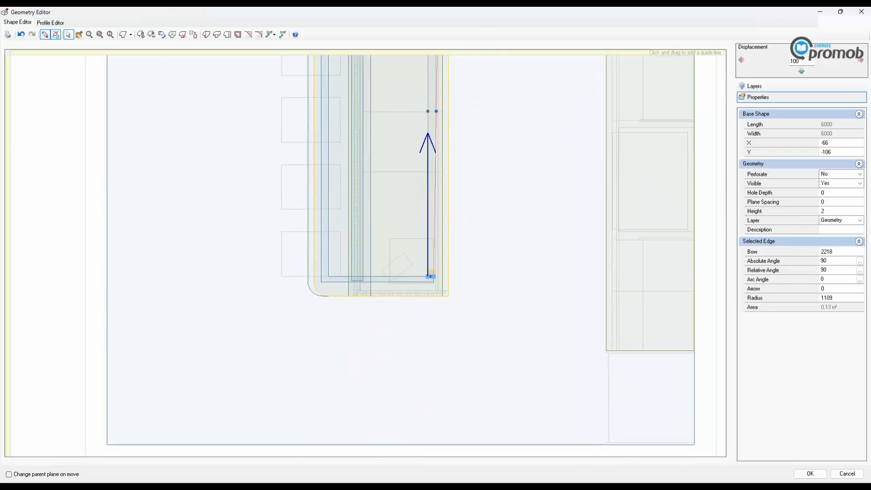
{"action": "mouse_move", "coordinate": [433, 276]}
{"action": "left_mouse_down"}
{"action": "mouse_move", "coordinate": [438, 281]}
{"action": "mouse_move", "coordinate": [437, 273]}
{"action": "left_mouse_up"}
{"action": "left_click", "coordinate": [431, 282]}
{"action": "left_click", "coordinate": [428, 271]}
{"action": "middle_click_drag", "start_coordinate": [479, 221], "coordinate": [502, 396]}
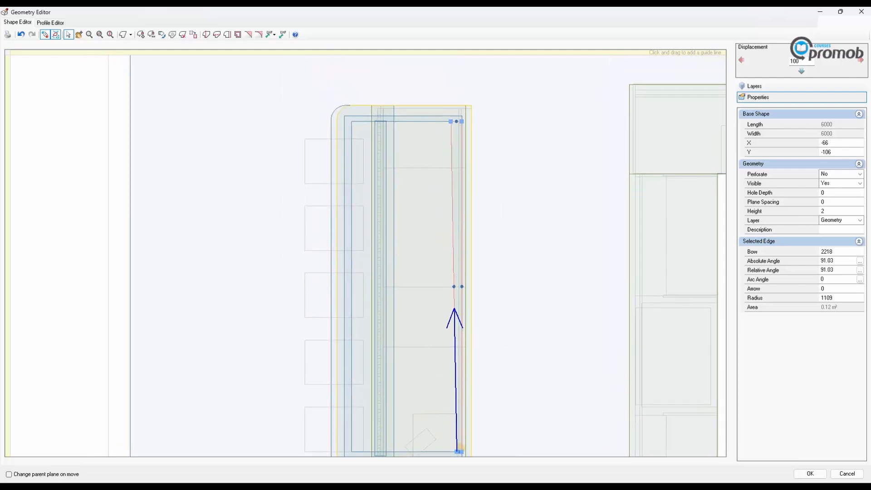
{"action": "left_click_drag", "start_coordinate": [451, 121], "coordinate": [457, 121]}
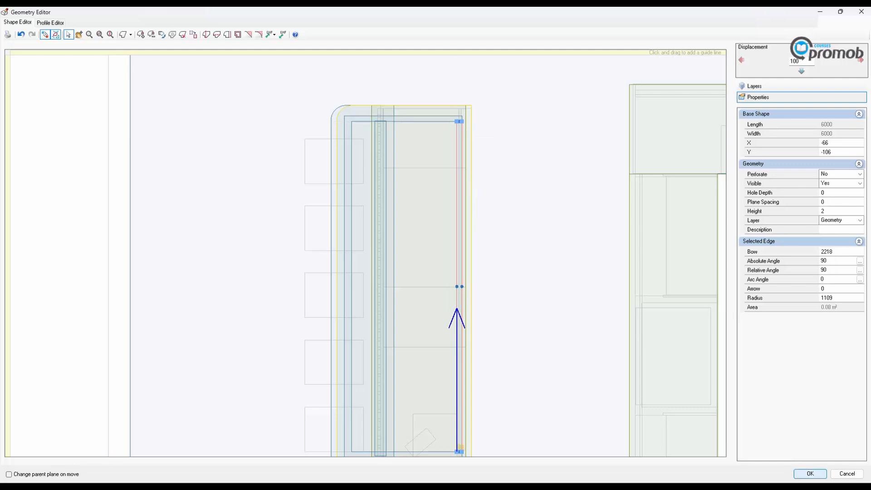
{"action": "left_click", "coordinate": [810, 474]}
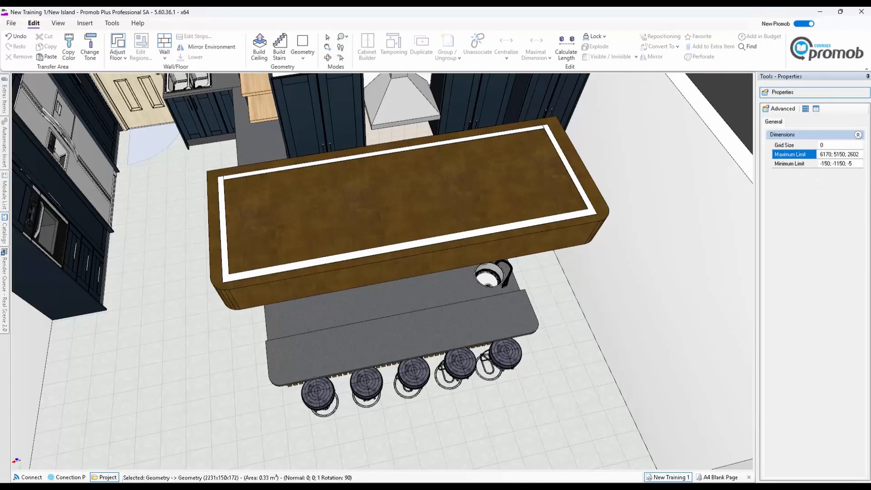
Step: Apply the Emitter > LED finish Standard > Standard to the U-shaped strip on top of the ceiling element
{"action": "left_click", "coordinate": [419, 244]}
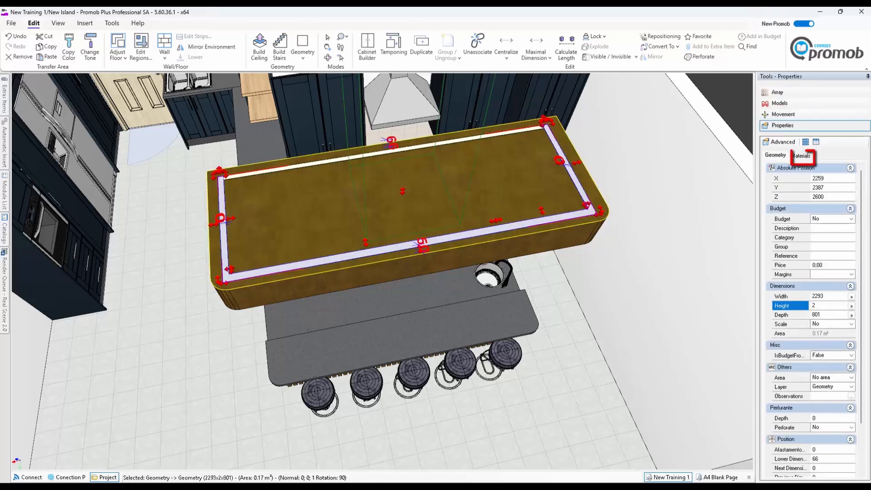
{"action": "left_click", "coordinate": [800, 156]}
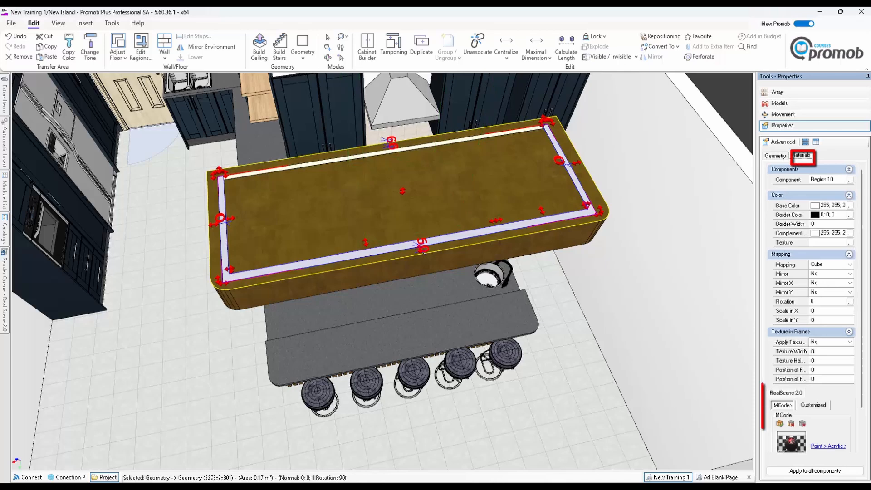
{"action": "left_click", "coordinate": [827, 445]}
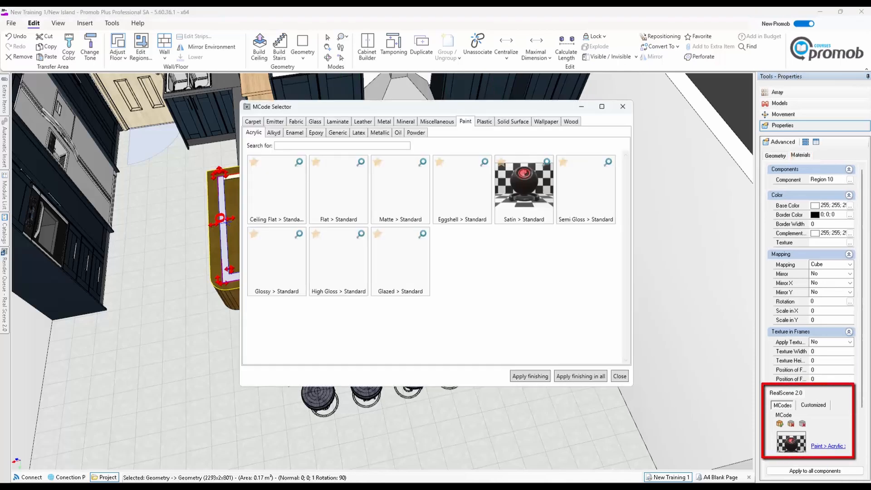
{"action": "left_click", "coordinate": [274, 121]}
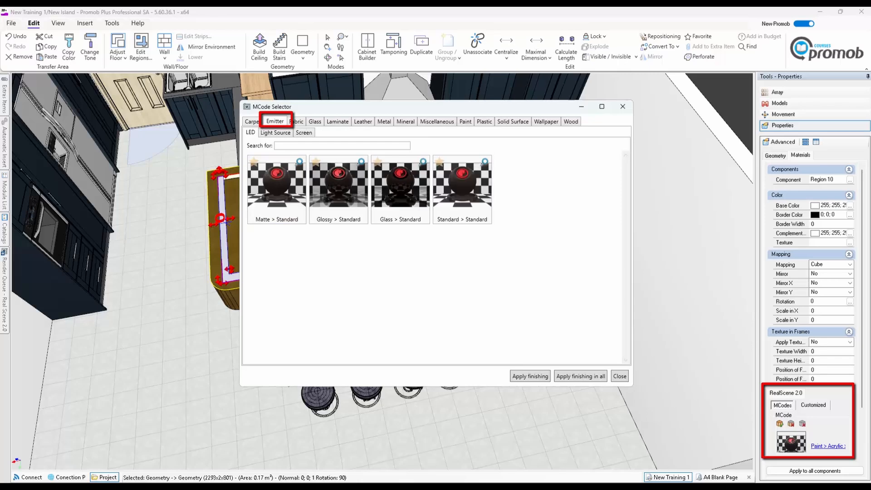
{"action": "left_click", "coordinate": [462, 193]}
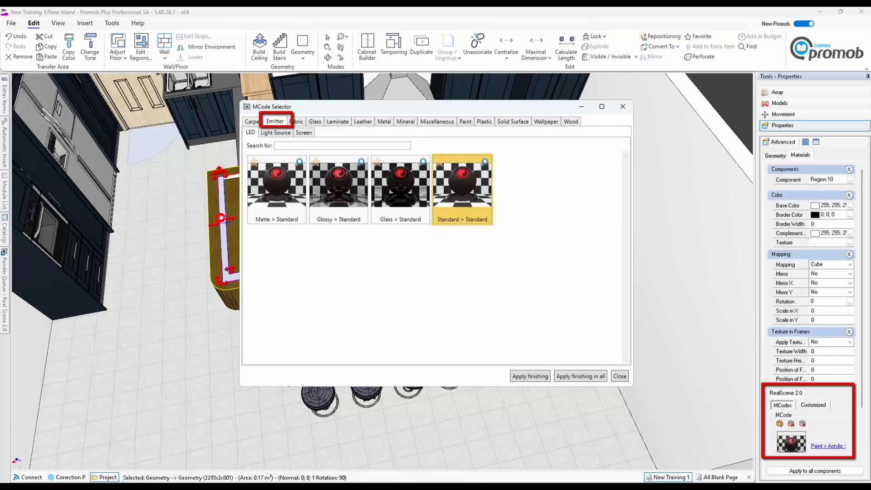
{"action": "left_click", "coordinate": [275, 132]}
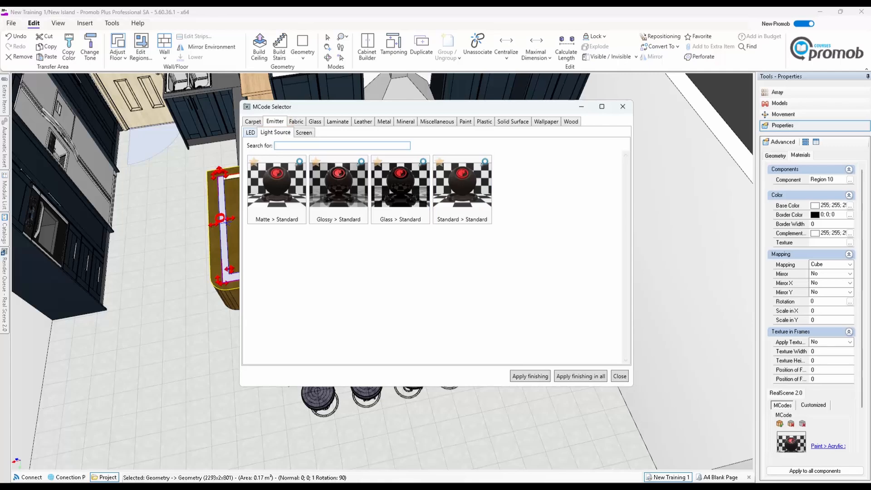
{"action": "left_click", "coordinate": [250, 132]}
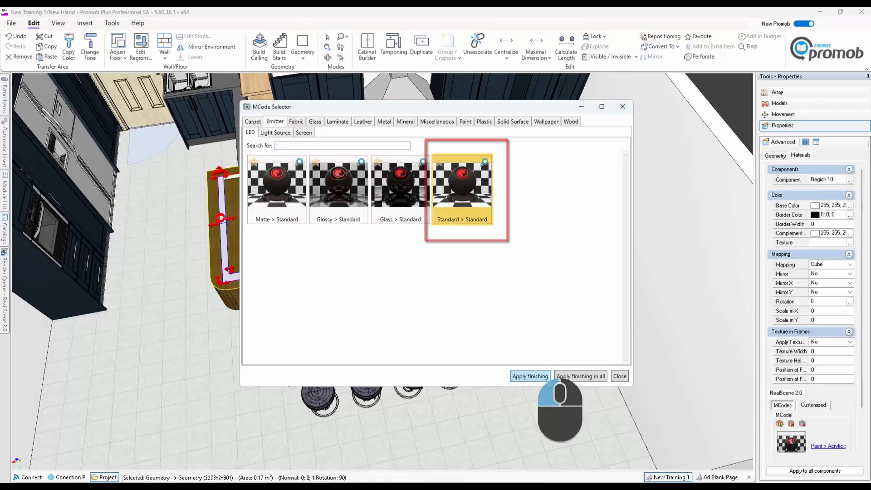
{"action": "left_click", "coordinate": [529, 375]}
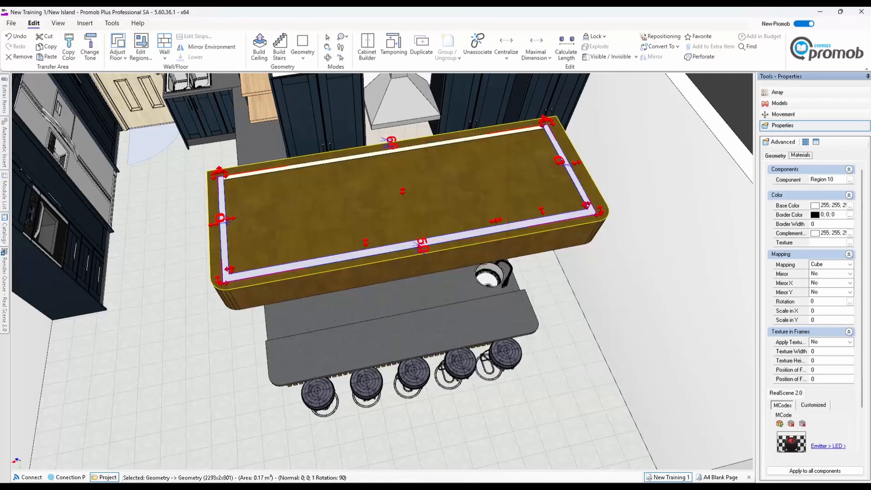
Step: Apply the Emitter > LED finish Standard > Standard to the straight strip opposite the stools
{"action": "left_click", "coordinate": [391, 151]}
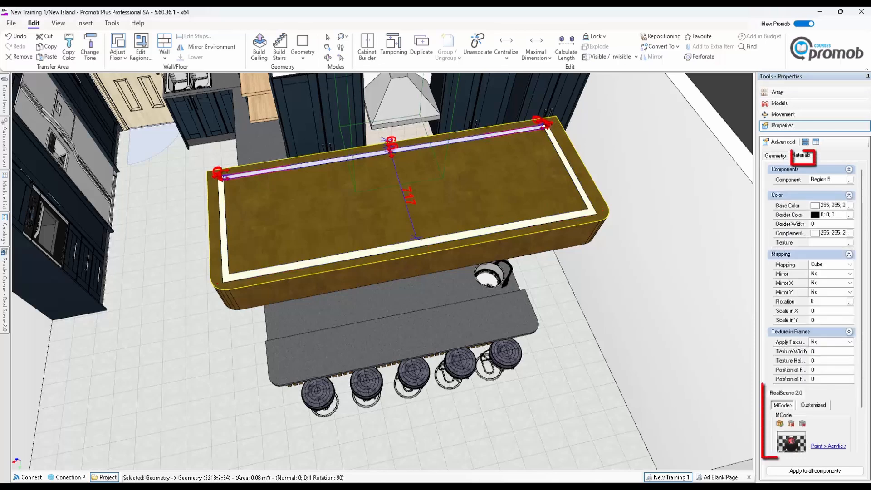
{"action": "left_click", "coordinate": [833, 446]}
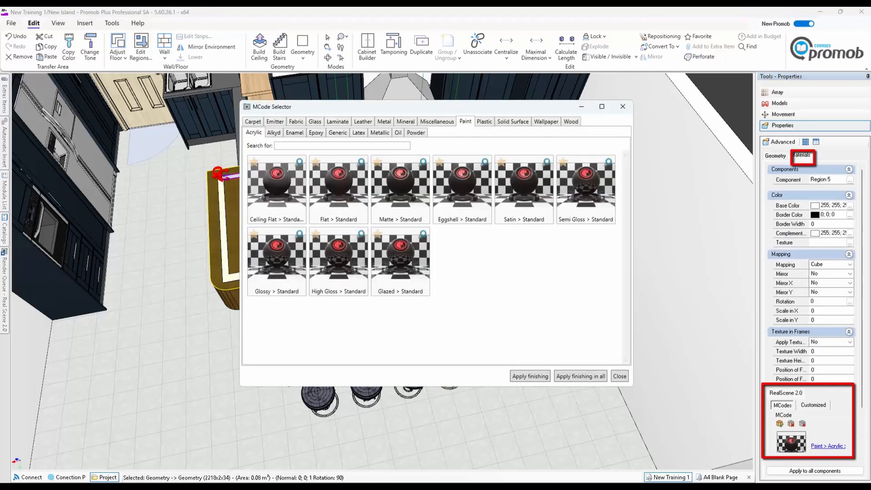
{"action": "left_click", "coordinate": [275, 121]}
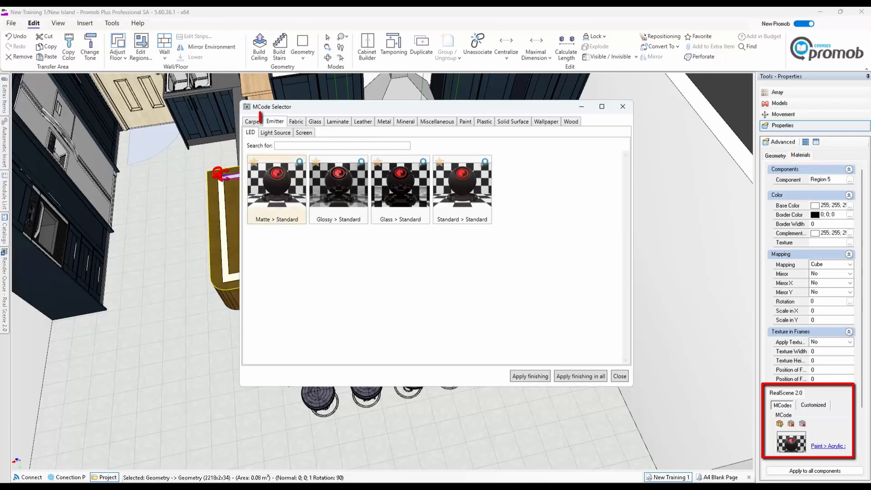
{"action": "left_click", "coordinate": [468, 209]}
{"action": "left_click", "coordinate": [530, 376]}
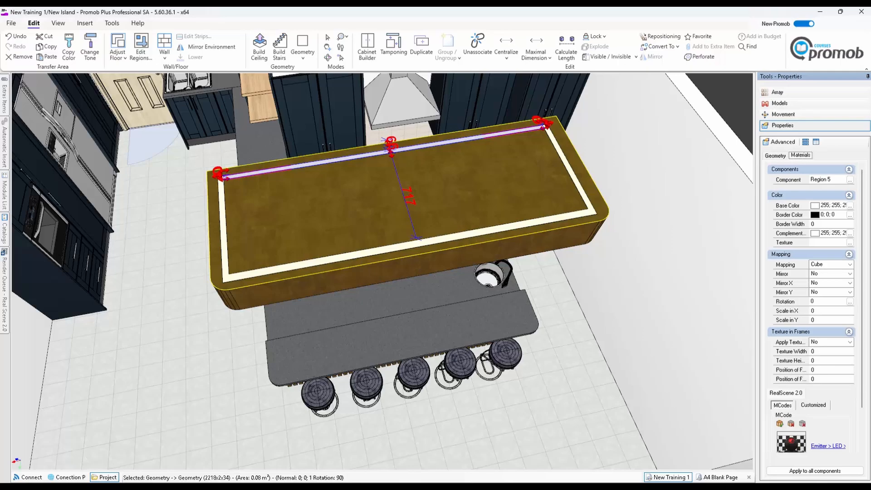
Step: Lower the U-shaped LED strip by 252 mm in its absolute Z position to the underside of the ceiling element
{"action": "right_click_drag", "start_coordinate": [329, 313], "coordinate": [341, 197]}
{"action": "right_click_drag", "start_coordinate": [341, 316], "coordinate": [350, 359]}
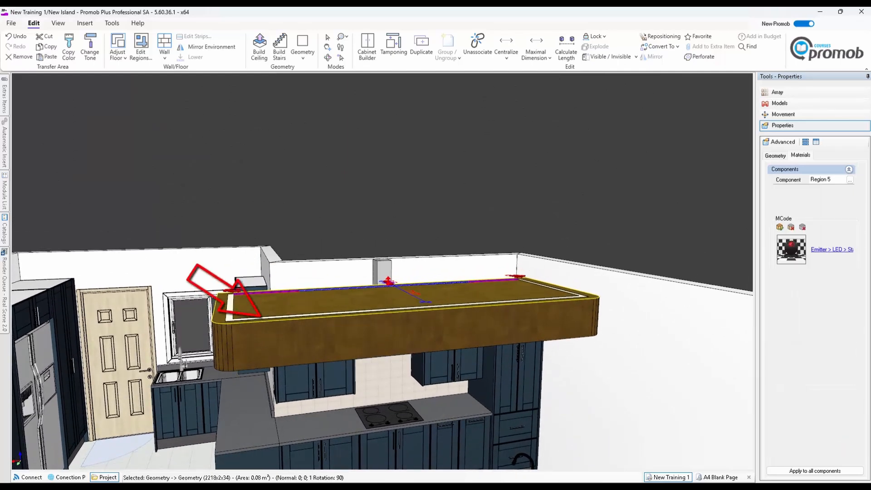
{"action": "left_click", "coordinate": [261, 317]}
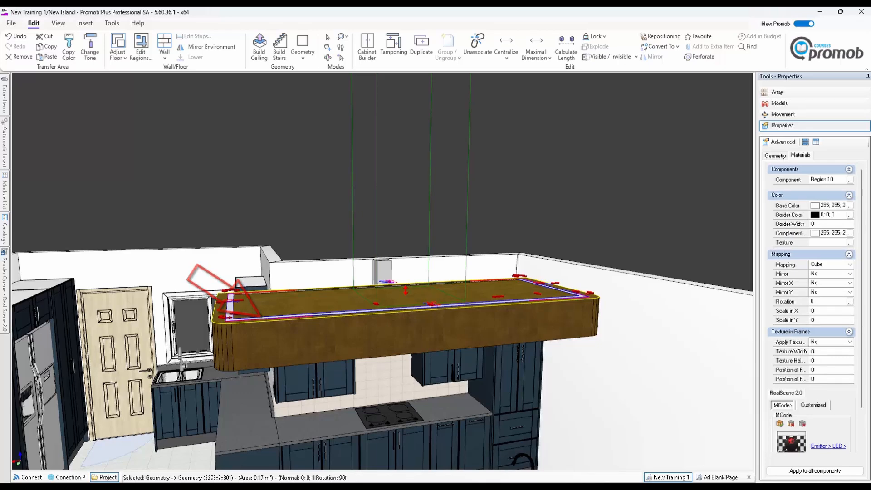
{"action": "left_click", "coordinate": [775, 155]}
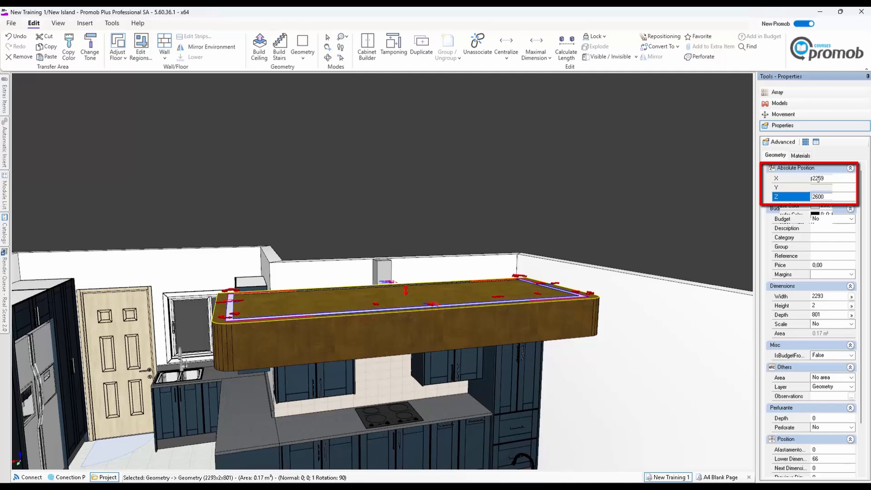
{"action": "type", "text": "-"}
{"action": "type", "text": "252"}
{"action": "key", "text": "Return"}
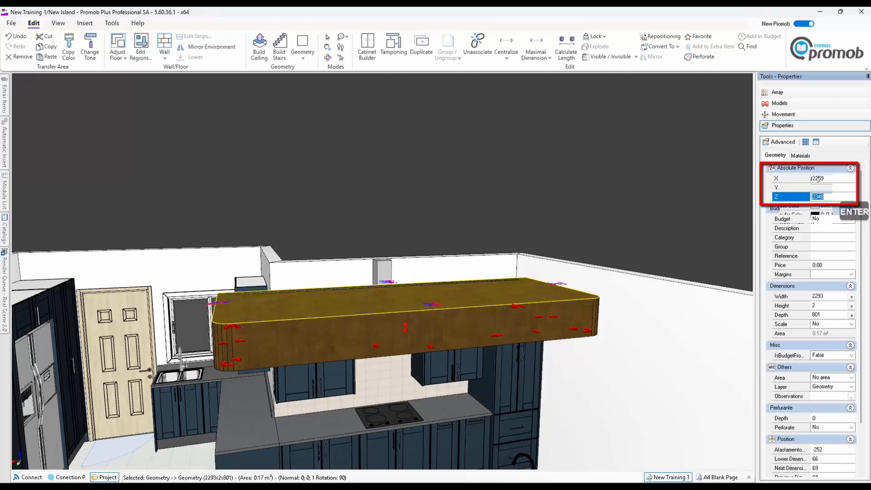
Step: Lower the straight LED strip on top of the ceiling element by 252 mm in its absolute Z position
{"action": "middle_click_drag", "start_coordinate": [517, 358], "coordinate": [481, 380]}
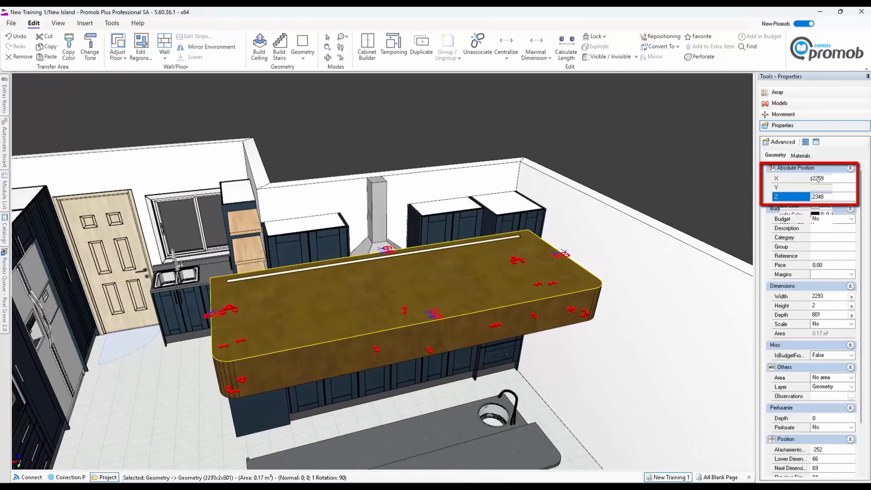
{"action": "left_click", "coordinate": [463, 244]}
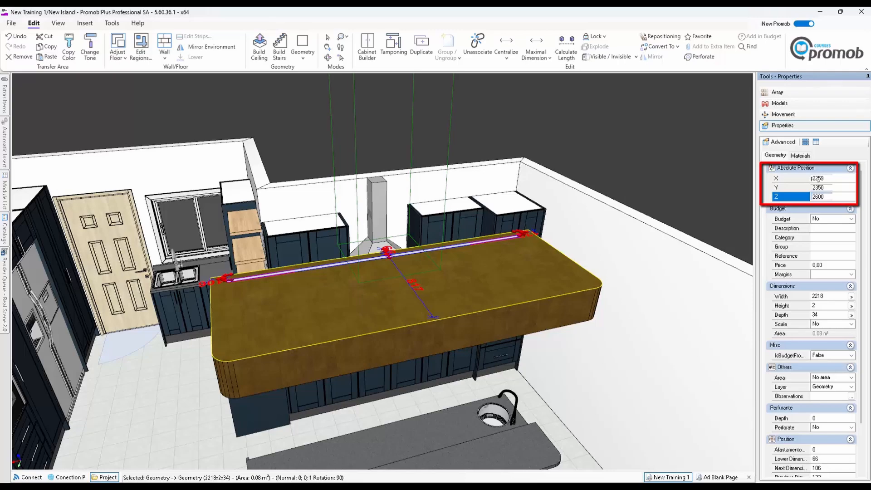
{"action": "type", "text": "-252"}
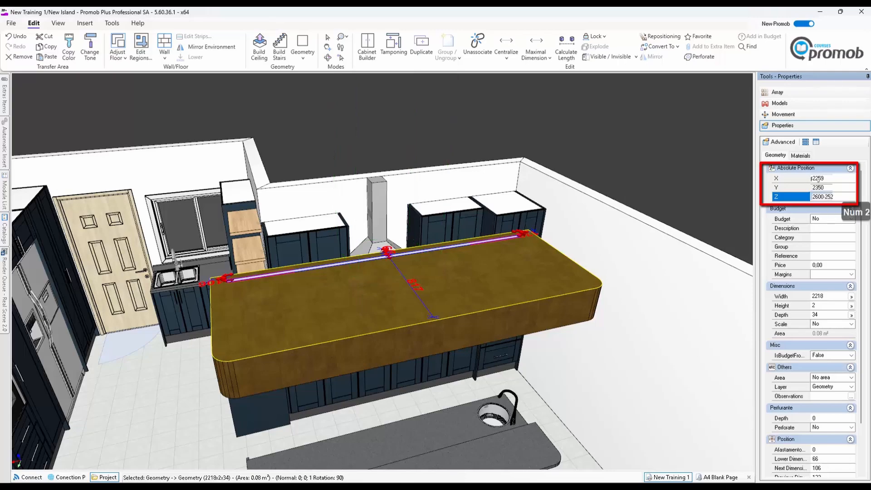
{"action": "key", "text": "Return"}
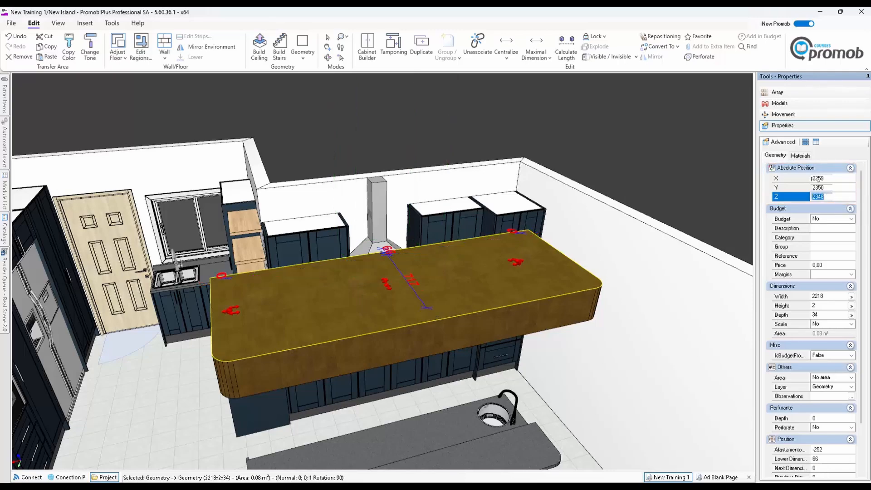
Step: In the Light Editor, move the default light outside the room to about X -1356, Y 6564, and set its intensity to 0
{"action": "middle_click_drag", "start_coordinate": [408, 417], "coordinate": [408, 472]}
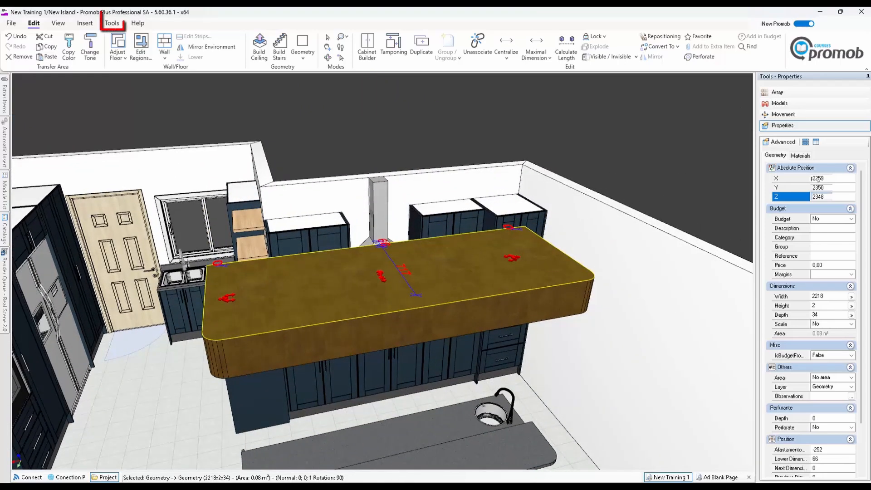
{"action": "left_click", "coordinate": [112, 23]}
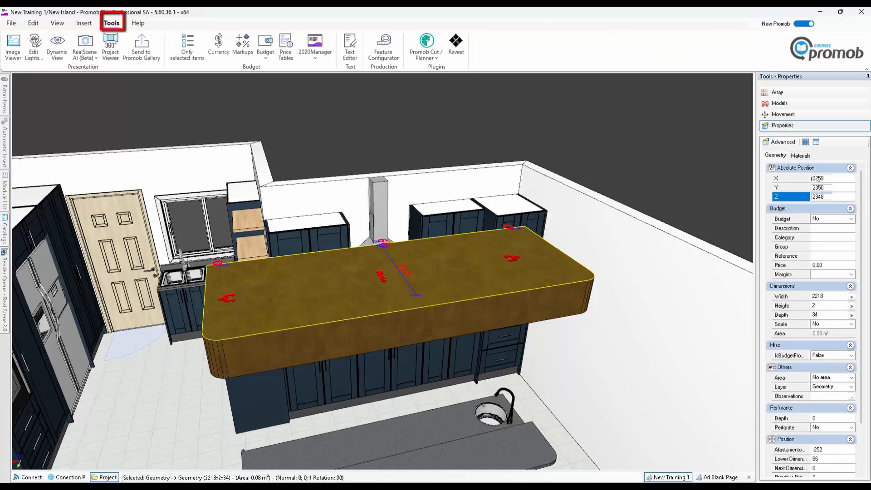
{"action": "left_click", "coordinate": [34, 47]}
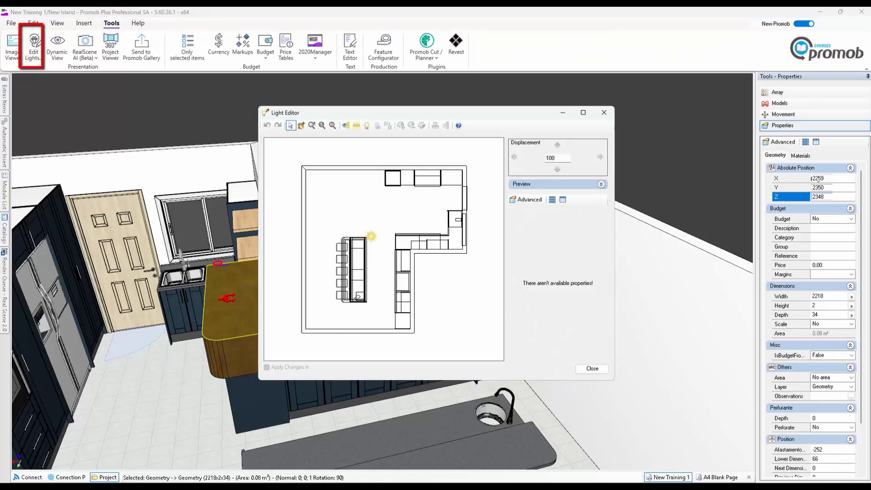
{"action": "scroll", "coordinate": [358, 261], "scroll_direction": "up", "scroll_amount": 3}
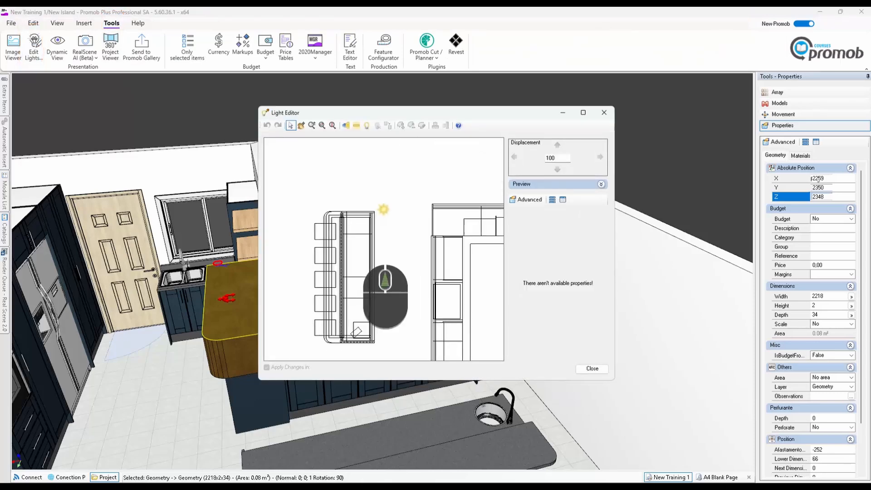
{"action": "scroll", "coordinate": [344, 262], "scroll_direction": "down", "scroll_amount": 4}
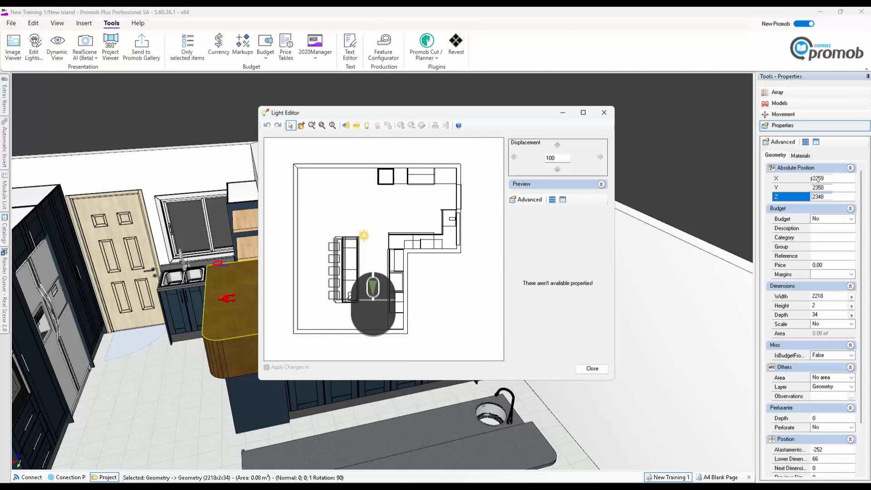
{"action": "scroll", "coordinate": [350, 295], "scroll_direction": "down", "scroll_amount": 1}
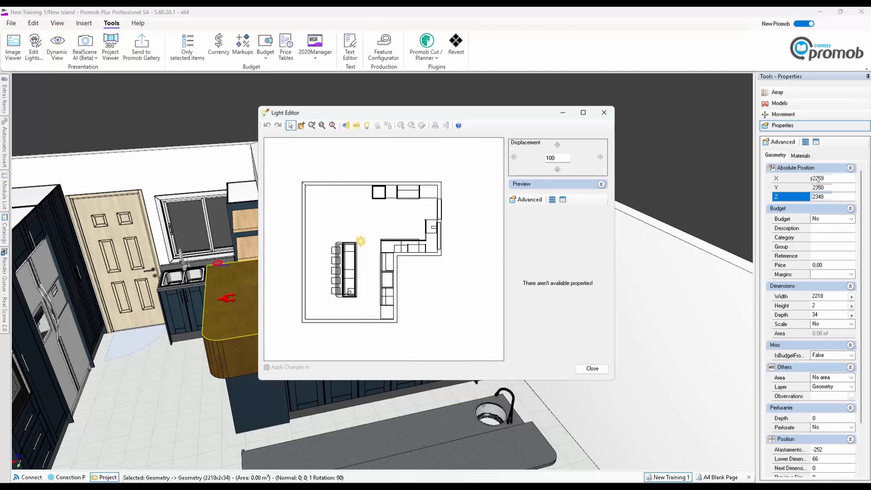
{"action": "left_click", "coordinate": [361, 241]}
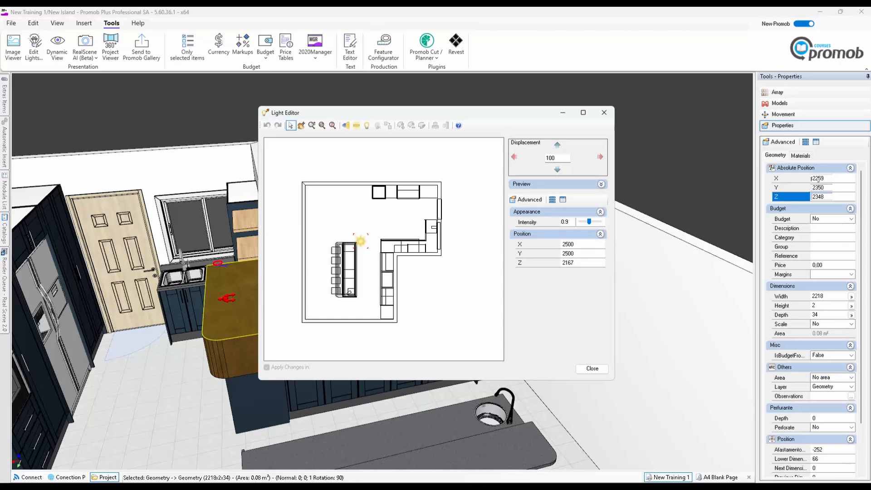
{"action": "left_click_drag", "start_coordinate": [360, 241], "coordinate": [275, 150]}
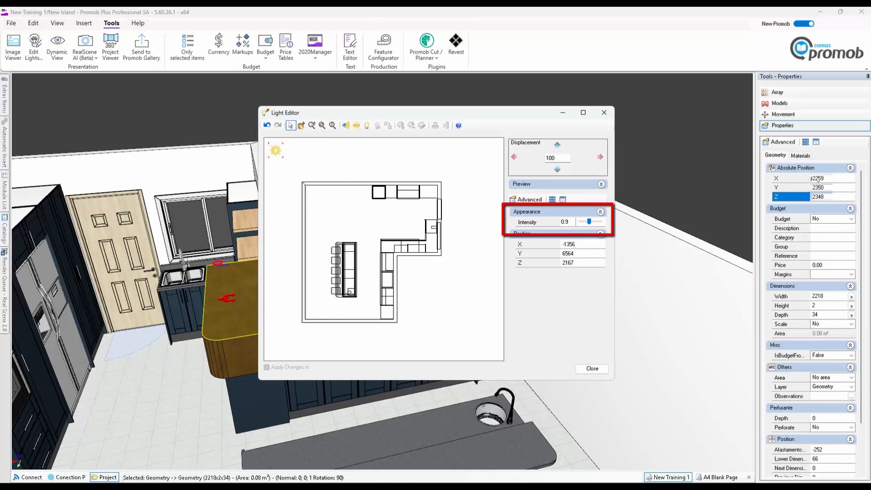
{"action": "left_click_drag", "start_coordinate": [589, 222], "coordinate": [580, 221]}
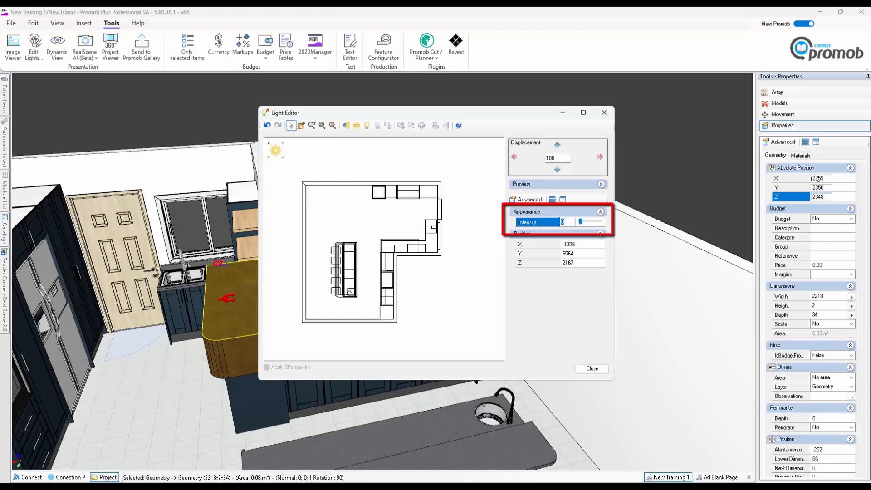
{"action": "left_click", "coordinate": [591, 368]}
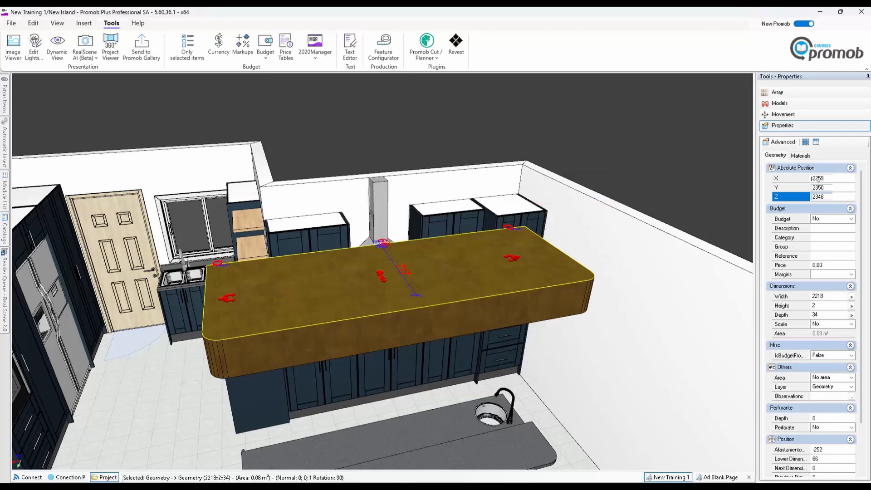
Step: Build a ceiling over the whole kitchen
{"action": "right_click_drag", "start_coordinate": [424, 437], "coordinate": [480, 373]}
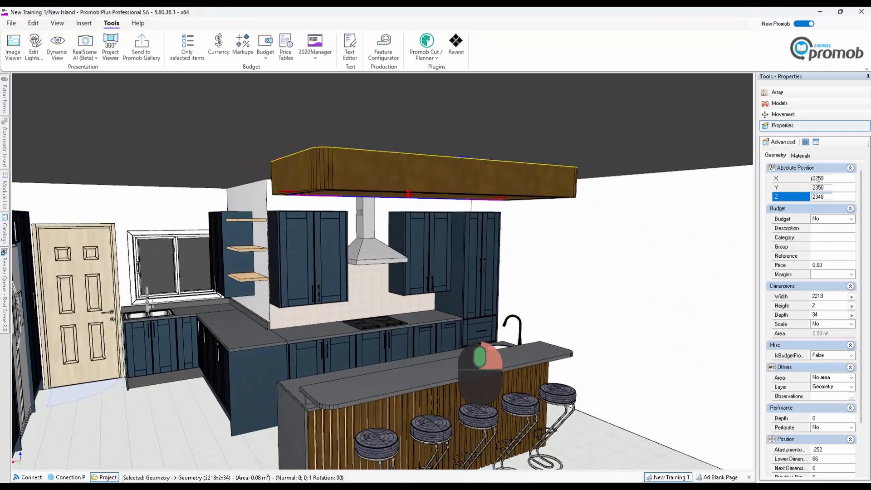
{"action": "scroll", "coordinate": [464, 376], "scroll_direction": "down", "scroll_amount": 2}
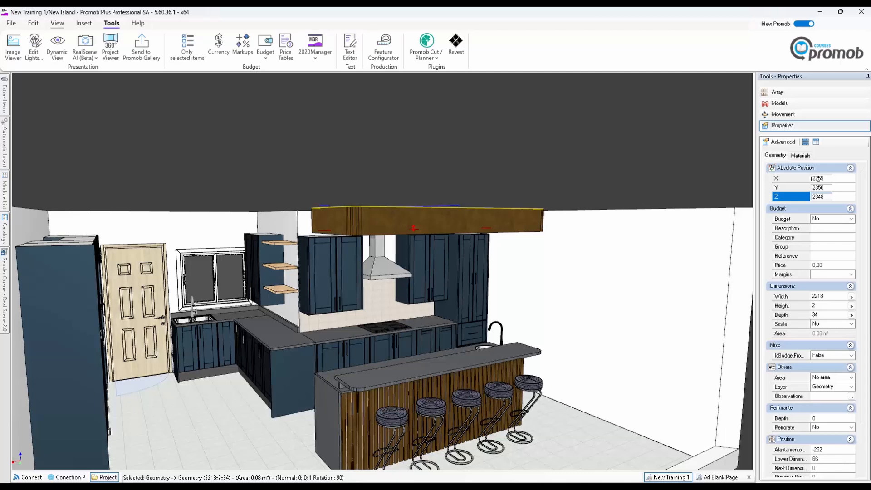
{"action": "left_click", "coordinate": [33, 23]}
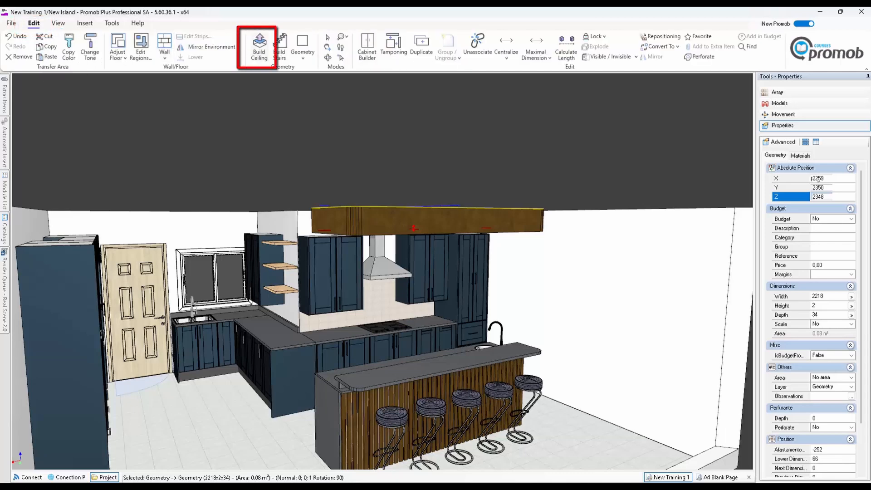
{"action": "left_click", "coordinate": [259, 45]}
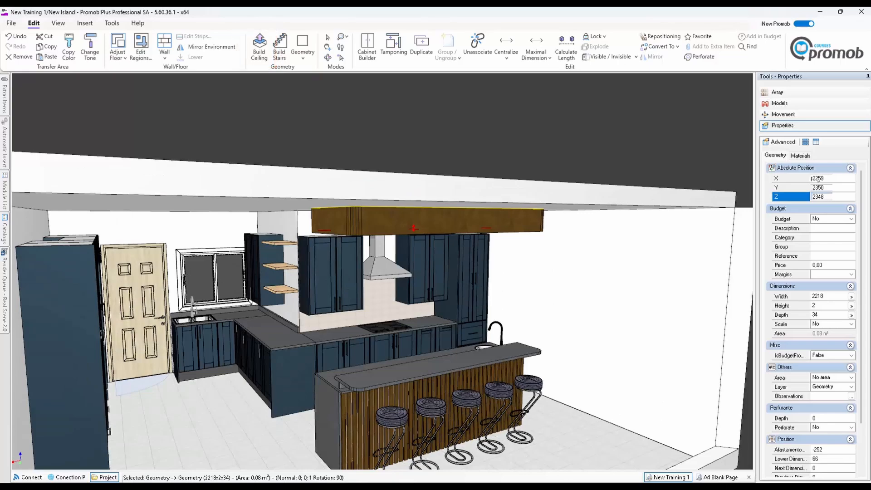
Step: Select the long wall on the stools' side of the kitchen and bring up the catalogs
{"action": "middle_click_drag", "start_coordinate": [285, 363], "coordinate": [262, 223]}
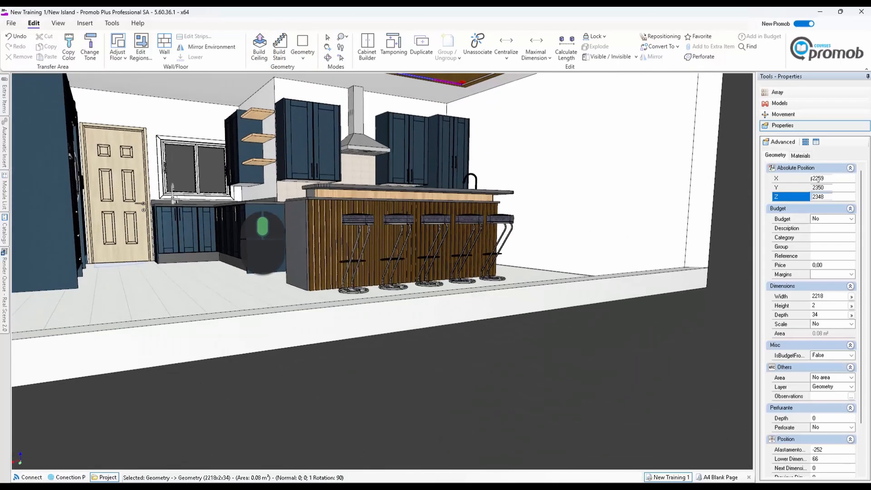
{"action": "double_click", "coordinate": [426, 312]}
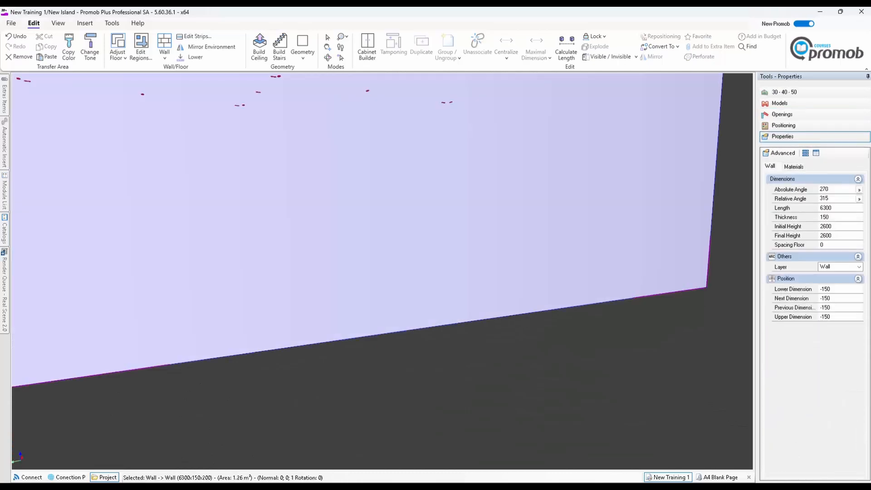
{"action": "middle_click_drag", "start_coordinate": [388, 253], "coordinate": [323, 261]}
{"action": "scroll", "coordinate": [369, 267], "scroll_direction": "down", "scroll_amount": 8}
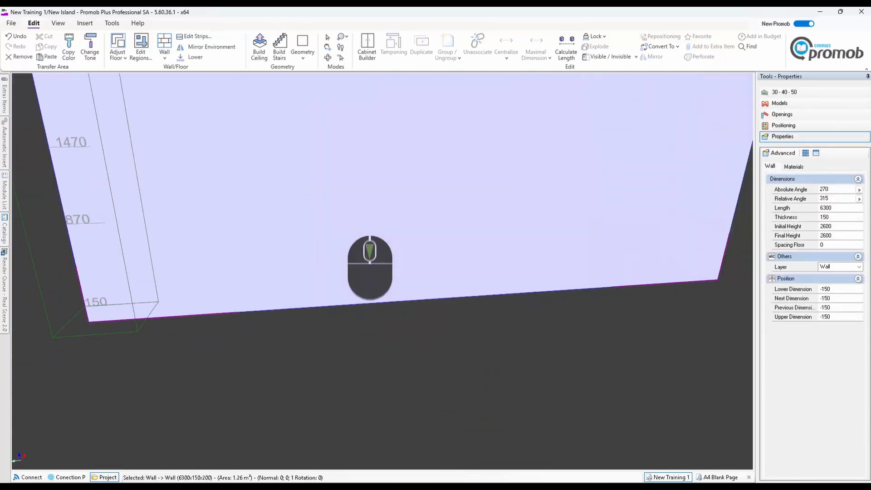
{"action": "middle_click_drag", "start_coordinate": [409, 246], "coordinate": [376, 345]}
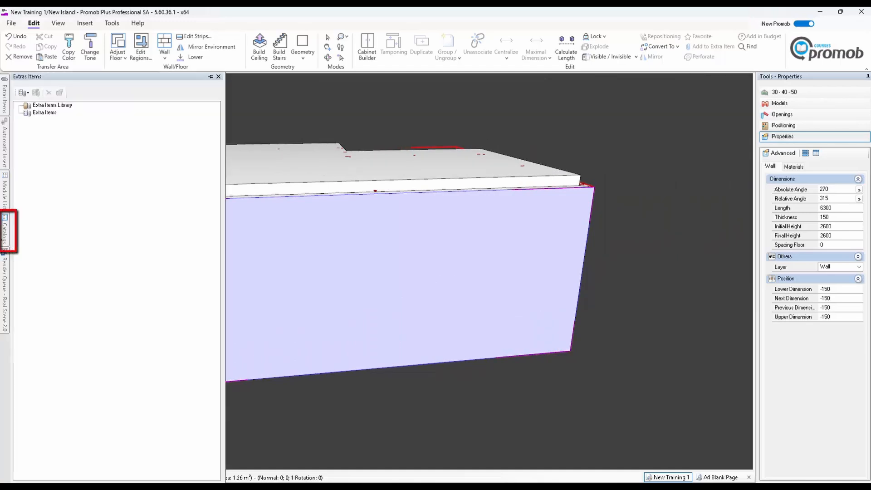
{"action": "mouse_move", "coordinate": [4, 231]}
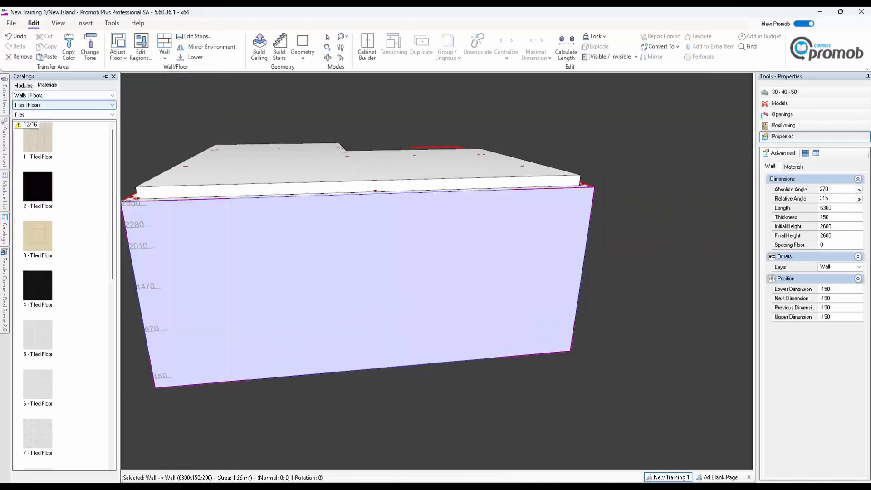
{"action": "left_click", "coordinate": [64, 96]}
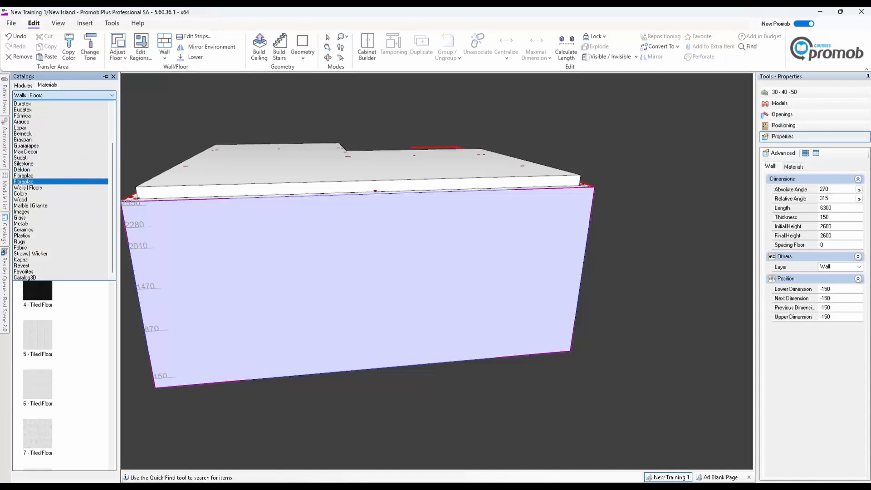
{"action": "left_click_drag", "start_coordinate": [113, 175], "coordinate": [112, 133]}
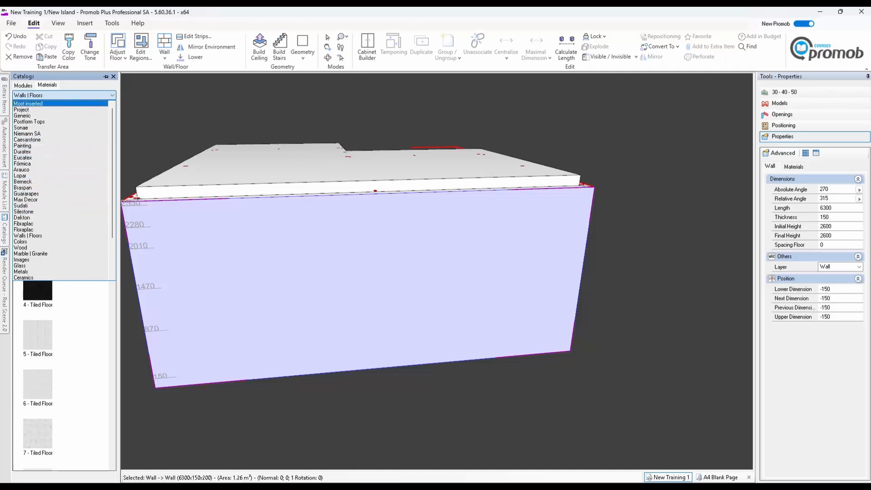
{"action": "left_click", "coordinate": [64, 95]}
Step: Filter the module catalog to Decore > Doors and Windows > Doors
{"action": "left_click", "coordinate": [23, 86]}
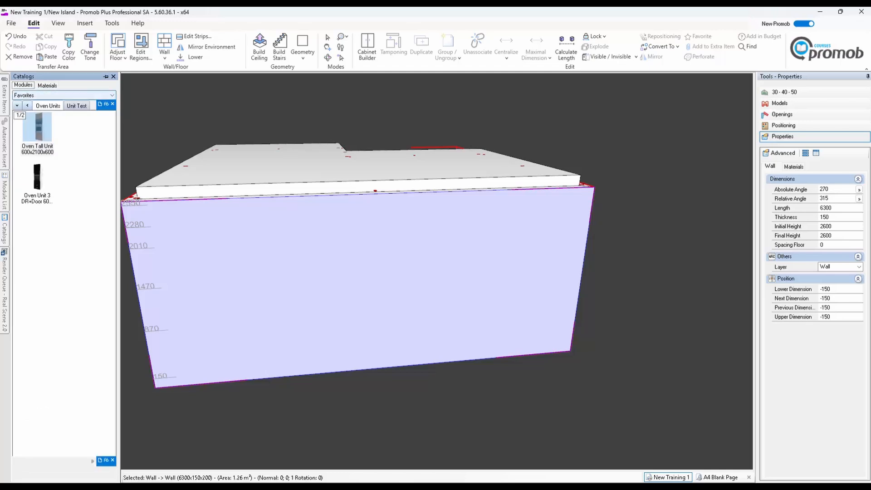
{"action": "left_click", "coordinate": [104, 95]}
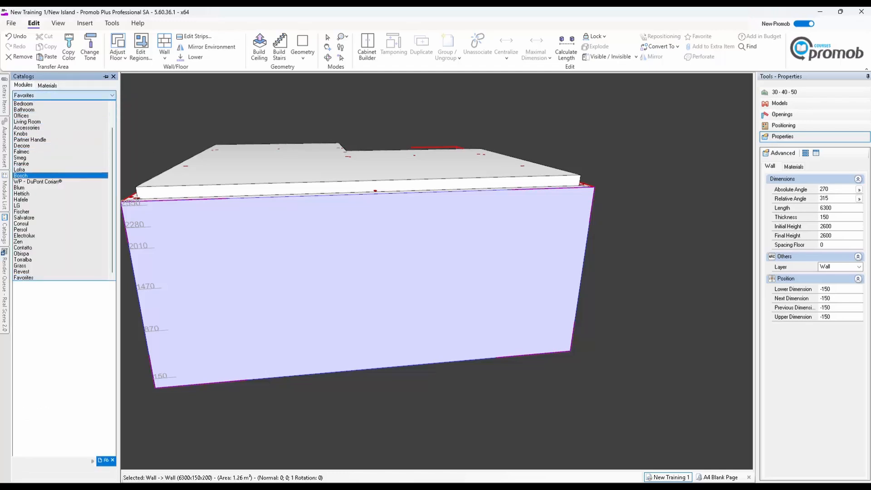
{"action": "scroll", "coordinate": [61, 158], "scroll_direction": "up", "scroll_amount": 1}
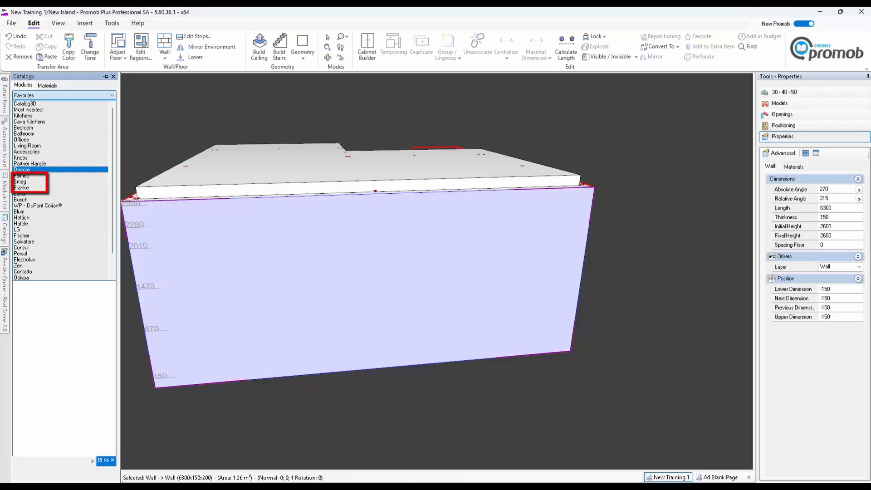
{"action": "left_click", "coordinate": [20, 181]}
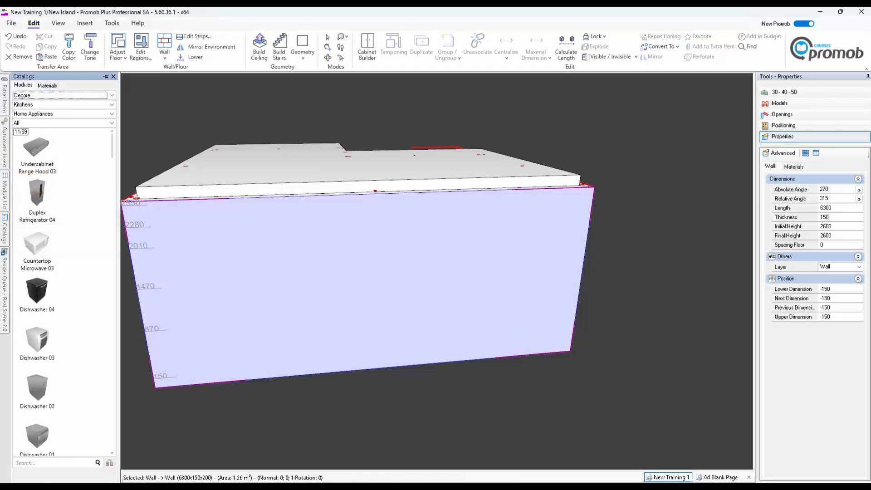
{"action": "left_click", "coordinate": [111, 104]}
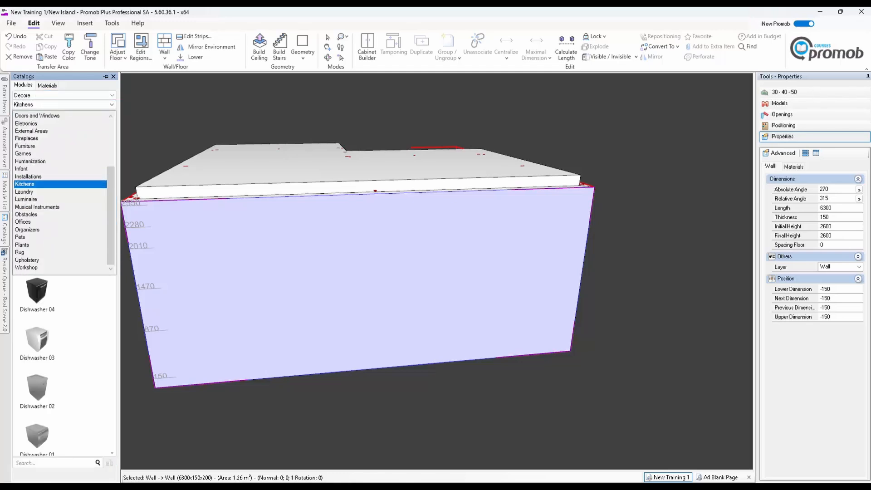
{"action": "left_click", "coordinate": [36, 115]}
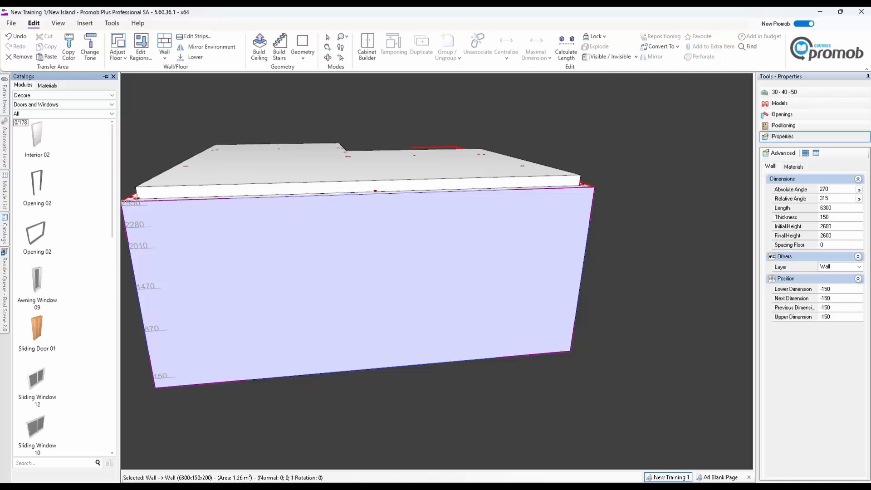
{"action": "left_click", "coordinate": [111, 113]}
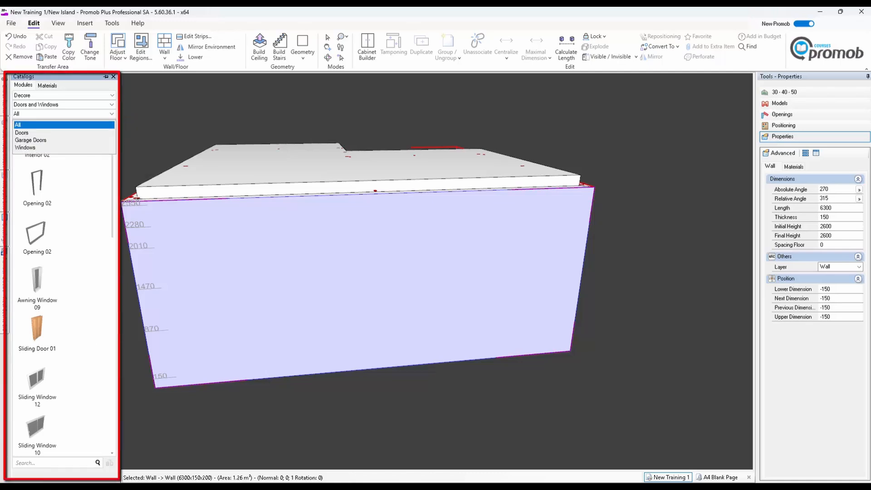
{"action": "left_click", "coordinate": [21, 132]}
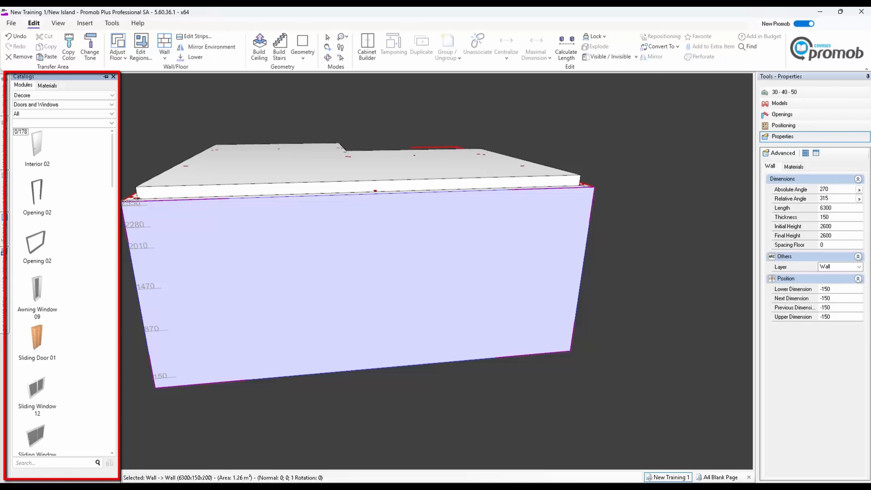
{"action": "left_click", "coordinate": [111, 114]}
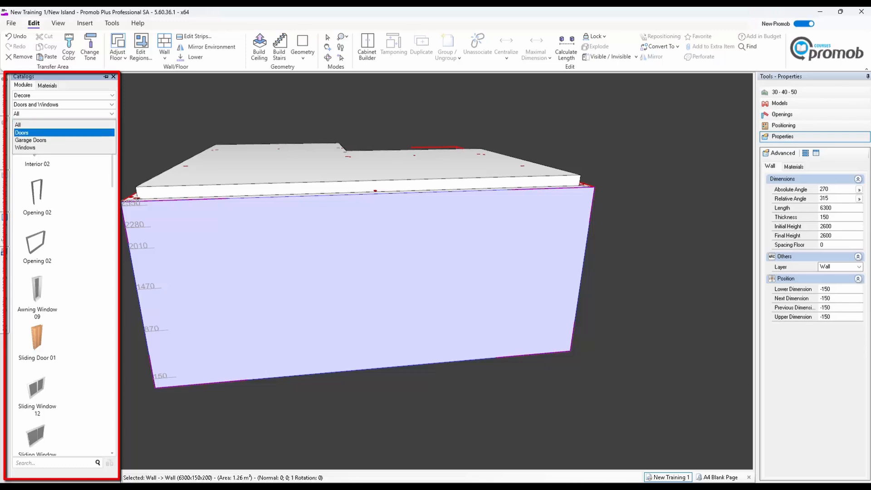
{"action": "left_click", "coordinate": [22, 133]}
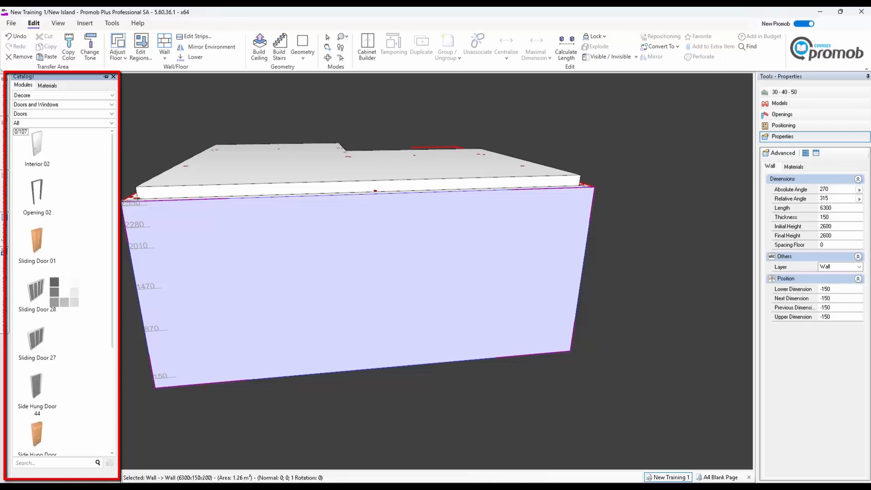
Step: Narrow the door catalog to Sliding Doors and place two Sliding Door 24 modules side by side on the selected long wall
{"action": "left_click", "coordinate": [112, 123]}
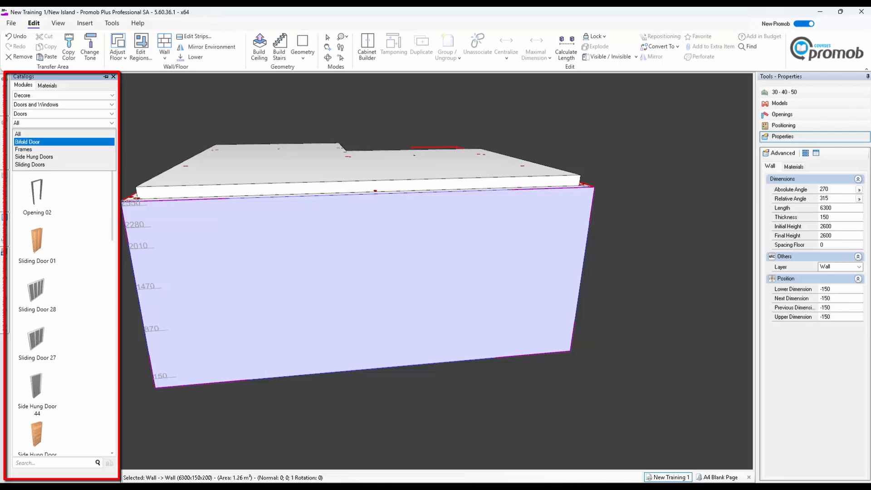
{"action": "left_click", "coordinate": [30, 164]}
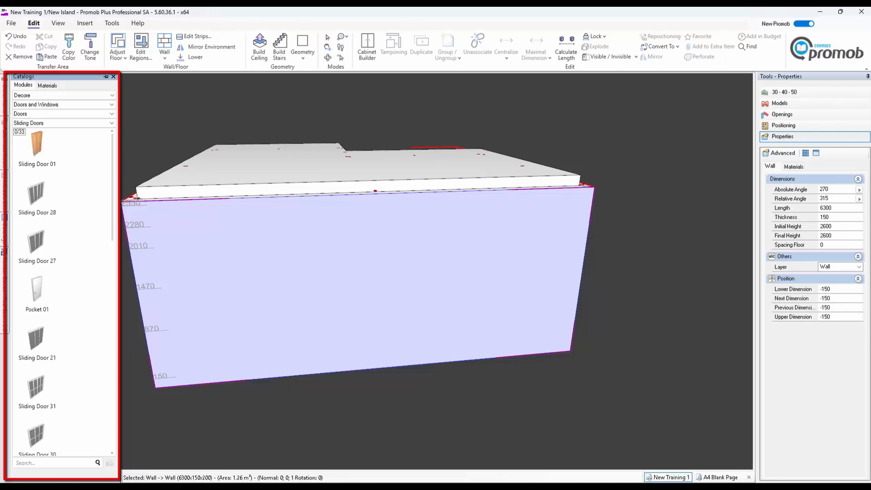
{"action": "scroll", "coordinate": [64, 286], "scroll_direction": "down", "scroll_amount": 3}
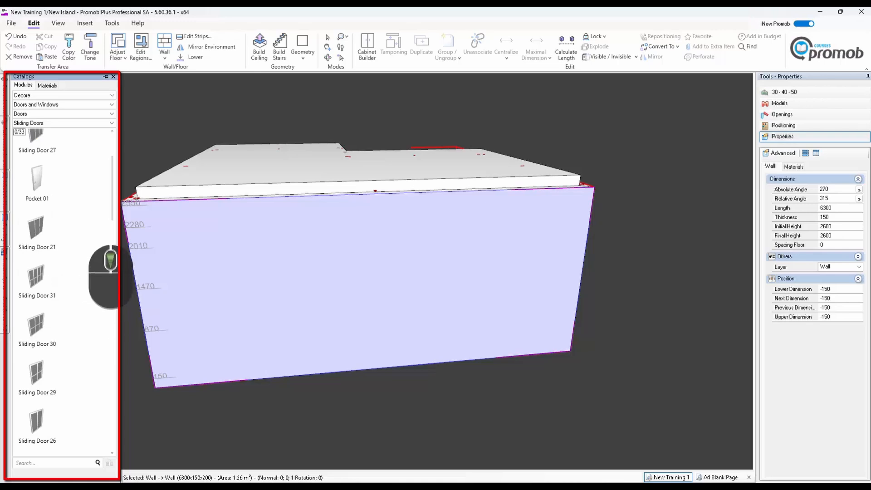
{"action": "scroll", "coordinate": [103, 276], "scroll_direction": "down", "scroll_amount": 5}
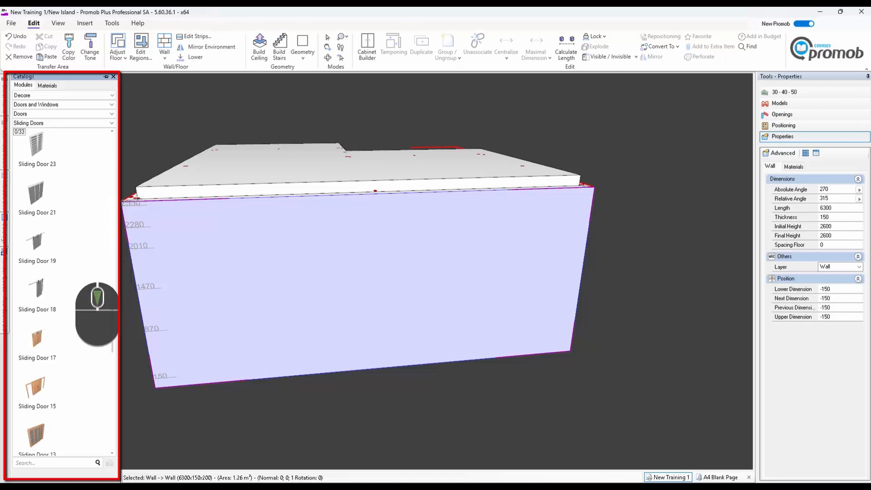
{"action": "scroll", "coordinate": [64, 281], "scroll_direction": "up", "scroll_amount": 3}
{"action": "scroll", "coordinate": [64, 281], "scroll_direction": "up", "scroll_amount": 1}
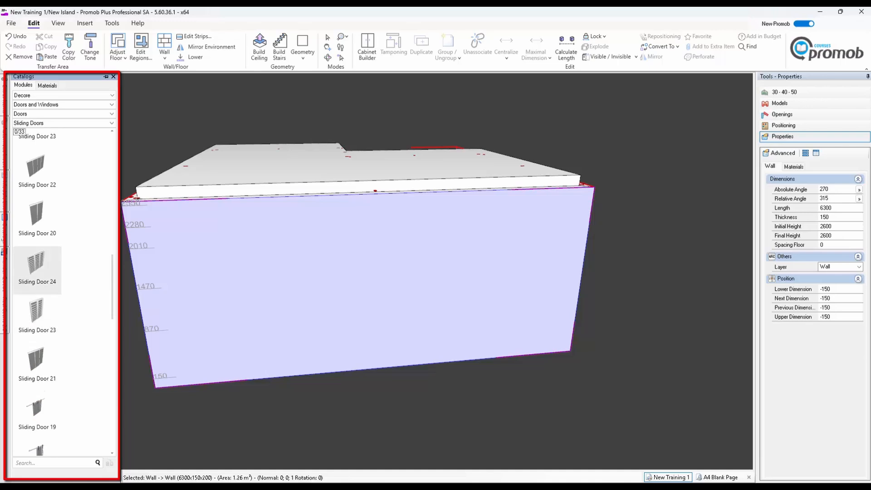
{"action": "left_click_drag", "start_coordinate": [37, 268], "coordinate": [218, 434]}
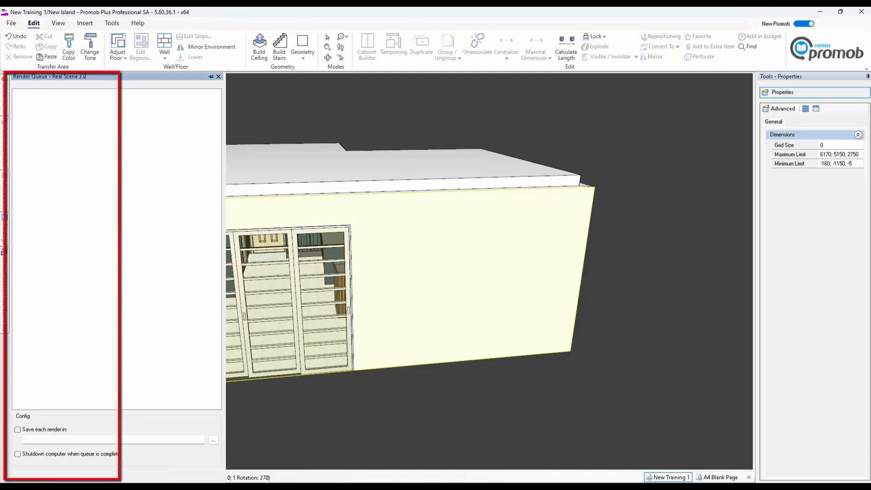
{"action": "mouse_move", "coordinate": [5, 232]}
{"action": "left_click_drag", "start_coordinate": [37, 268], "coordinate": [445, 407]}
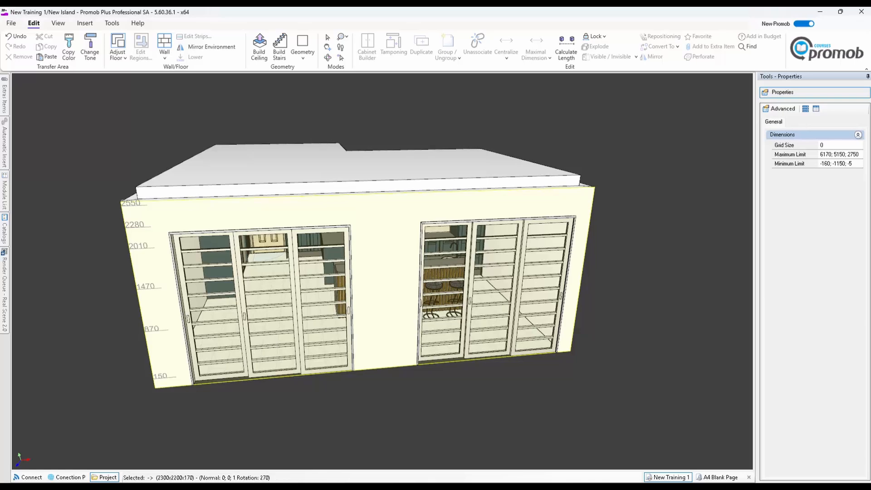
Step: Open Dynamic View, move its window clear of the model and enlarge it
{"action": "left_click", "coordinate": [111, 23]}
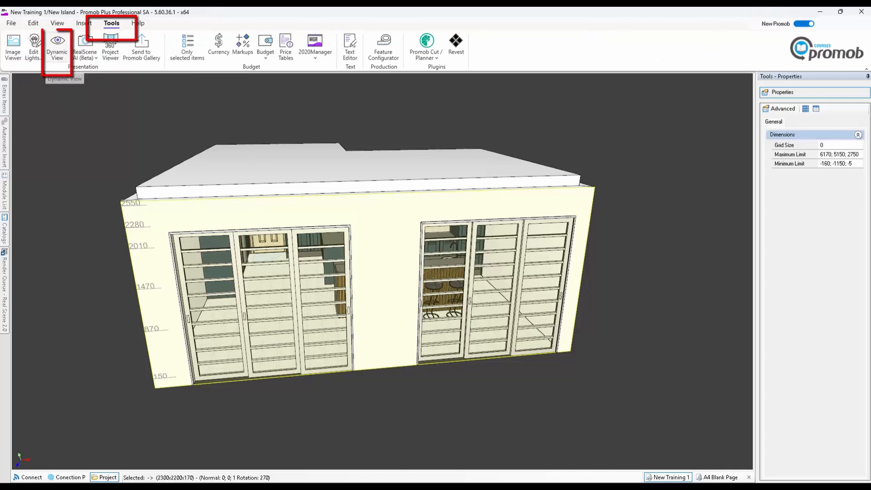
{"action": "left_click", "coordinate": [57, 45]}
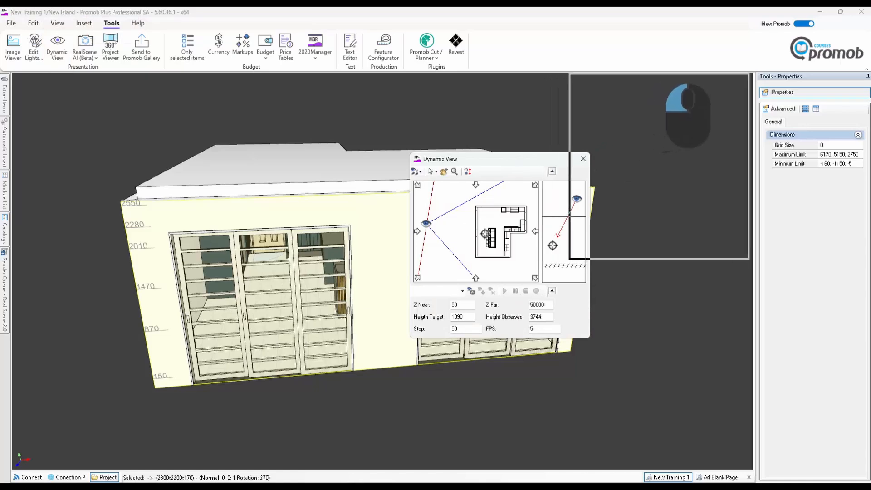
{"action": "left_click_drag", "start_coordinate": [494, 159], "coordinate": [653, 80]}
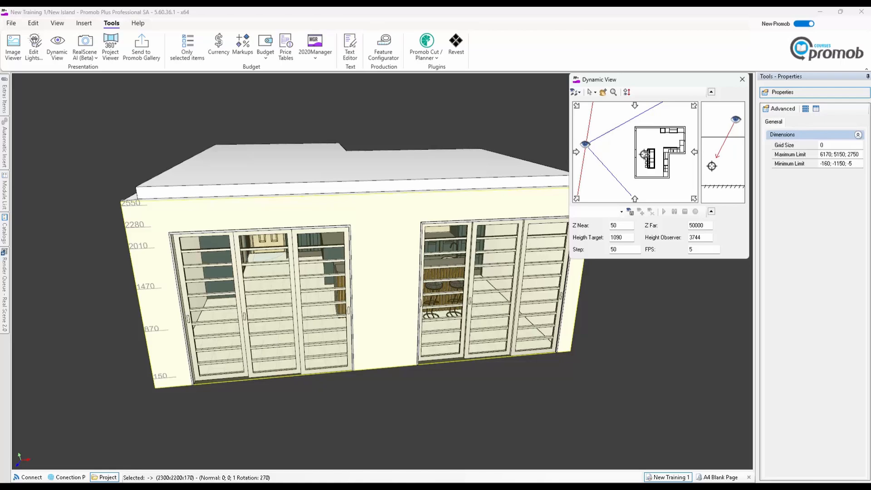
{"action": "left_click_drag", "start_coordinate": [570, 258], "coordinate": [495, 326]}
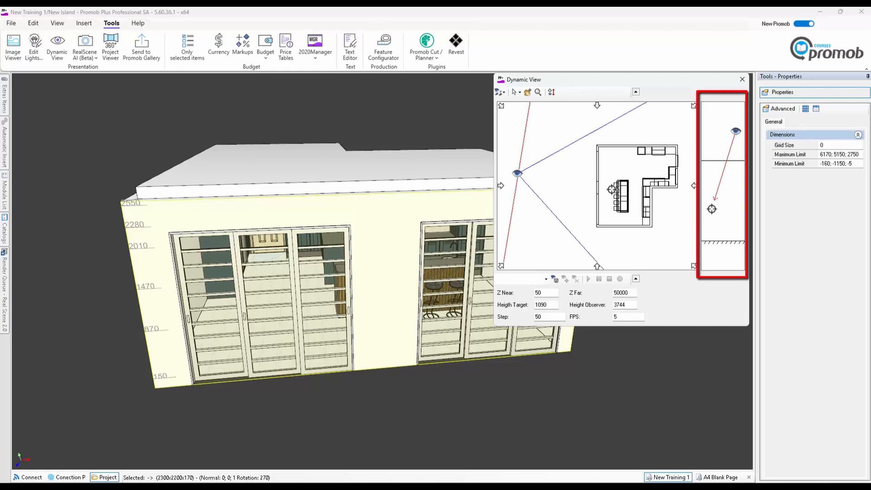
Step: Lower the observer to about 1943, aim the target at the kitchen's far corner, and bring the observer close outside the stools' end of the room
{"action": "left_click_drag", "start_coordinate": [736, 131], "coordinate": [735, 184]}
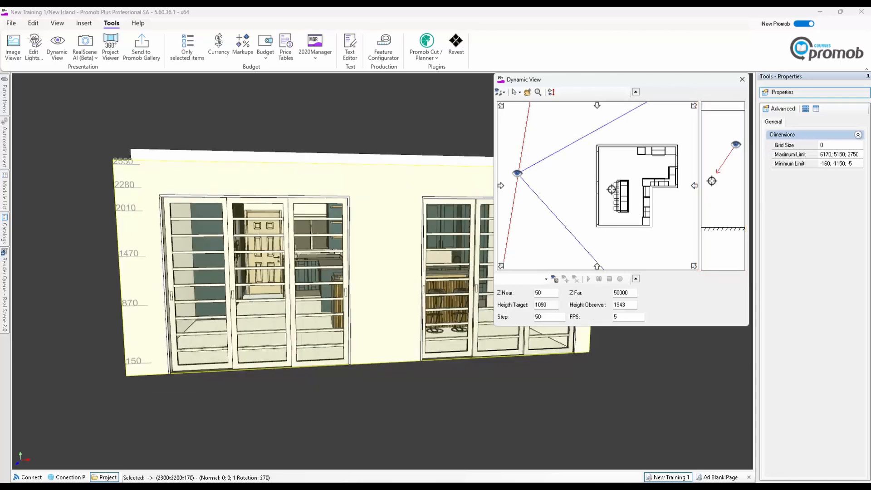
{"action": "left_click_drag", "start_coordinate": [611, 189], "coordinate": [667, 158]}
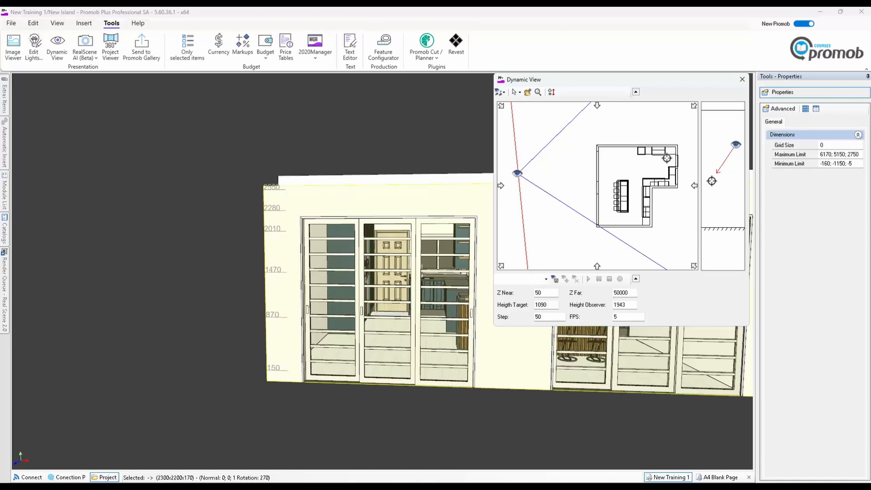
{"action": "left_click_drag", "start_coordinate": [517, 173], "coordinate": [605, 239]}
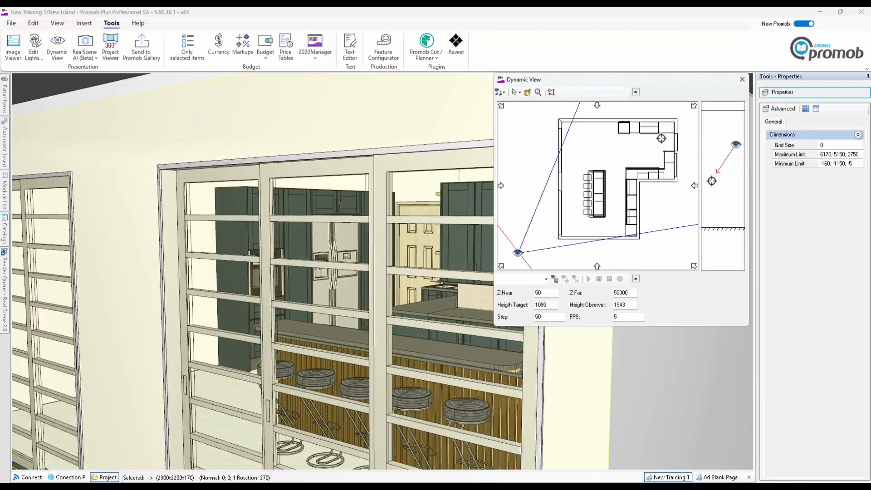
Step: Move the observer to the room corner nearest the stools and raise Z Near to 1361 so the camera looks inside across the island
{"action": "left_click_drag", "start_coordinate": [517, 253], "coordinate": [549, 241]}
{"action": "middle_click_drag", "start_coordinate": [352, 341], "coordinate": [358, 309]}
{"action": "scroll", "coordinate": [358, 309], "scroll_direction": "down", "scroll_amount": 1}
{"action": "scroll", "coordinate": [359, 310], "scroll_direction": "up", "scroll_amount": 3}
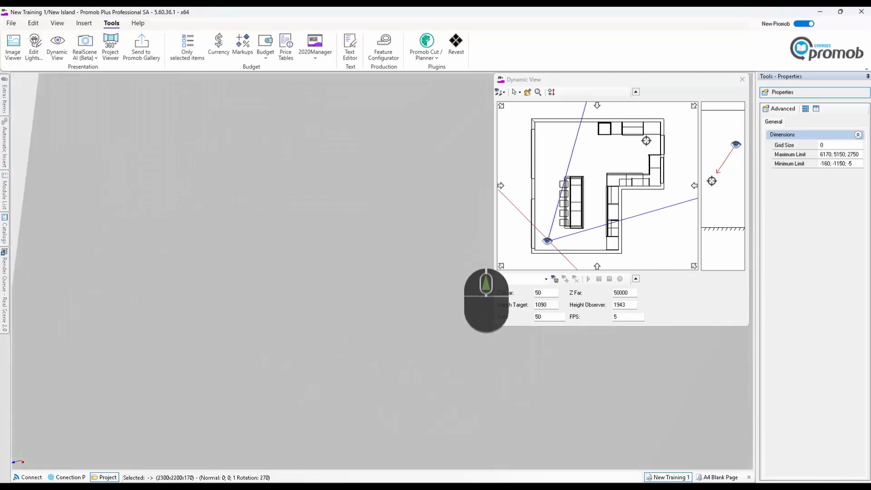
{"action": "left_click_drag", "start_coordinate": [534, 253], "coordinate": [527, 259]}
{"action": "left_click_drag", "start_coordinate": [589, 237], "coordinate": [563, 245]}
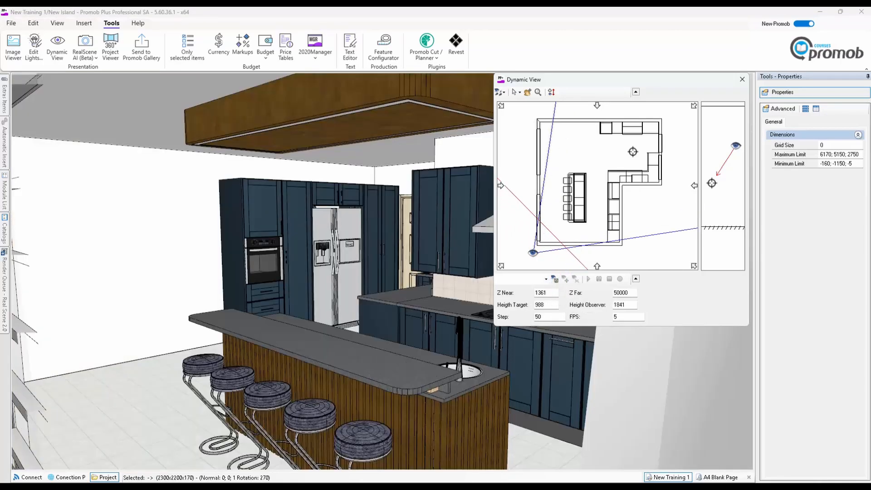
Step: Fine-tune the framing of the island, fridge and hood, and save the camera as view 1
{"action": "left_click_drag", "start_coordinate": [657, 80], "coordinate": [747, 234]}
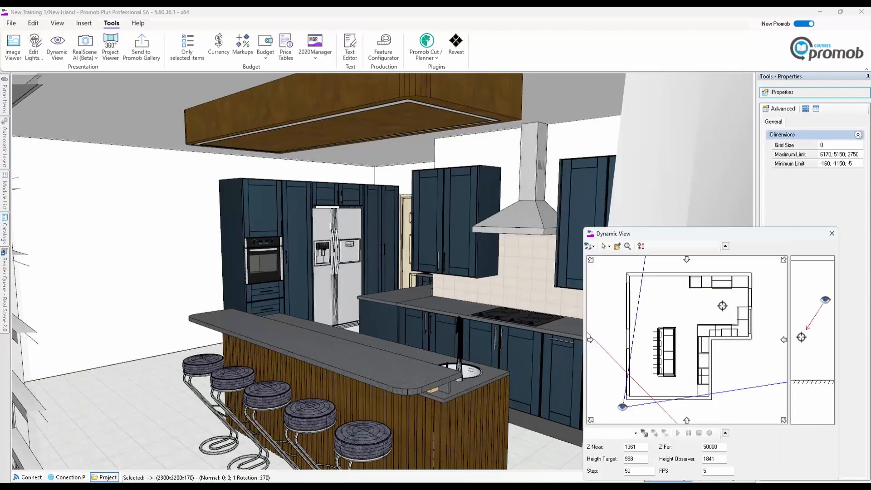
{"action": "middle_click_drag", "start_coordinate": [422, 304], "coordinate": [413, 330]}
{"action": "scroll", "coordinate": [424, 337], "scroll_direction": "up", "scroll_amount": 2}
{"action": "scroll", "coordinate": [423, 339], "scroll_direction": "up", "scroll_amount": 4}
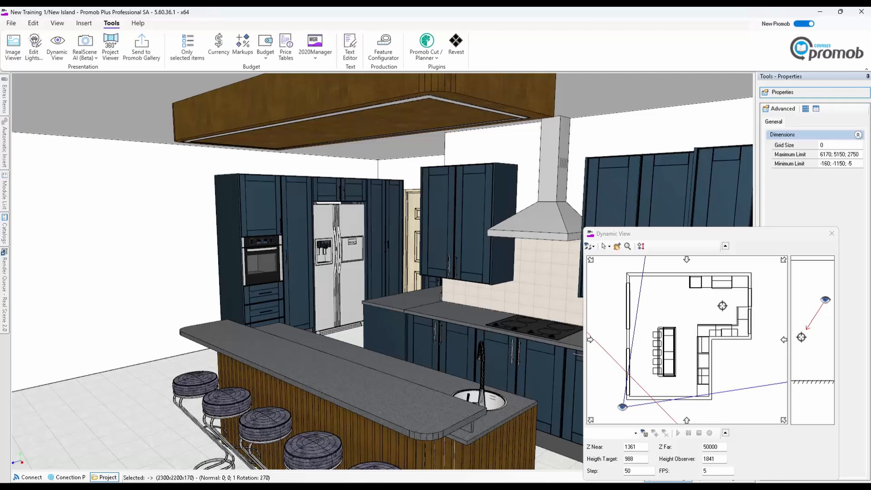
{"action": "left_click", "coordinate": [610, 433]}
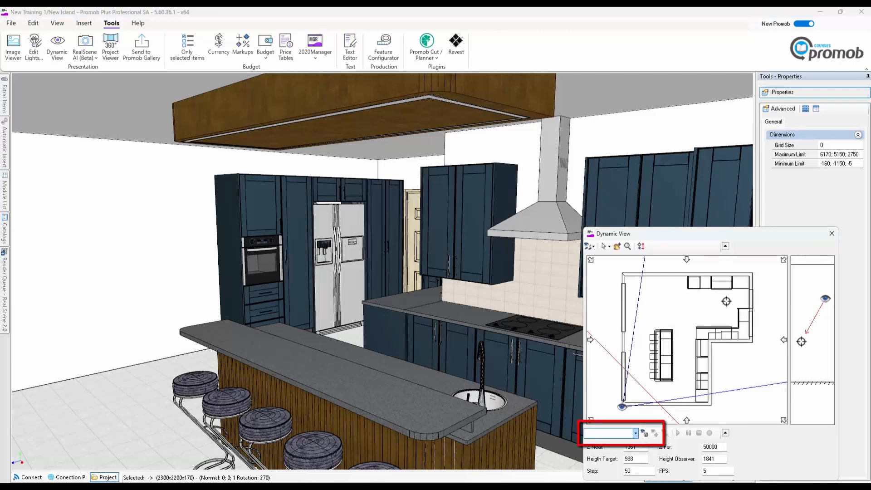
{"action": "type", "text": "1"}
{"action": "left_click", "coordinate": [644, 433]}
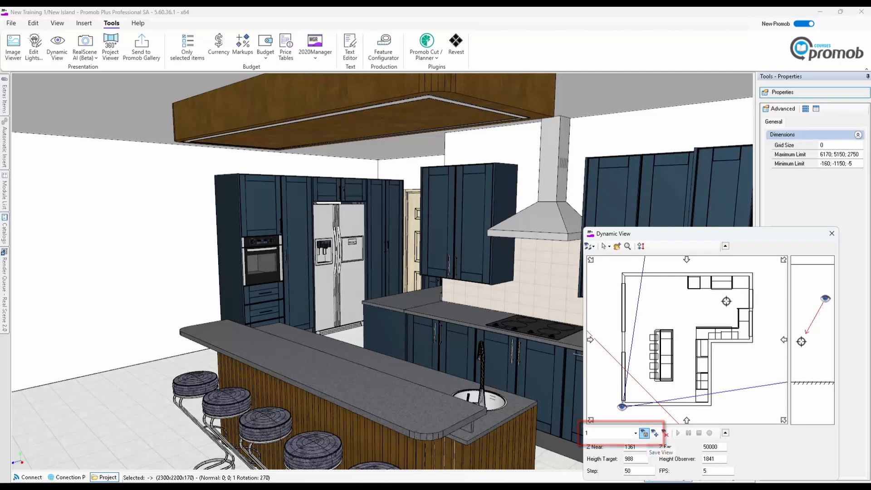
Step: Move the observer to the other corner along the sliding-door wall and aim the target at the inner corner of the L-shaped counter
{"action": "left_click_drag", "start_coordinate": [621, 406], "coordinate": [632, 289]}
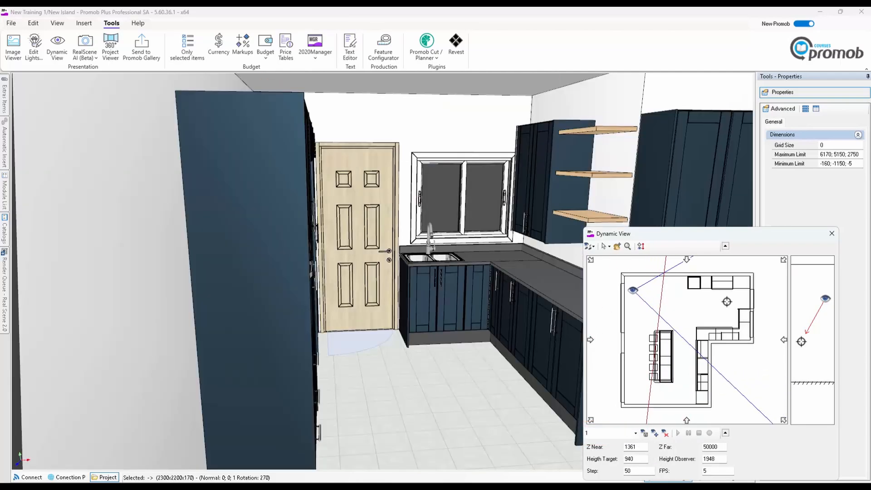
{"action": "left_click_drag", "start_coordinate": [726, 301], "coordinate": [697, 334]}
{"action": "scroll", "coordinate": [454, 340], "scroll_direction": "up", "scroll_amount": 5}
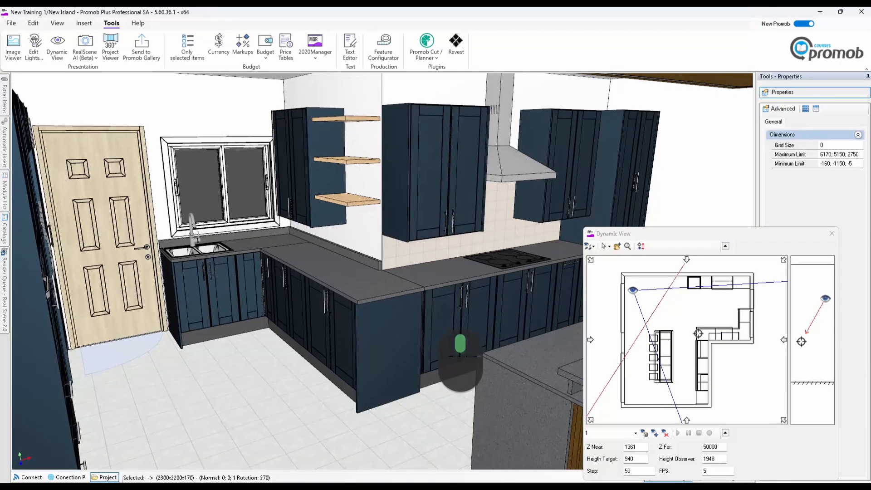
{"action": "scroll", "coordinate": [449, 334], "scroll_direction": "down", "scroll_amount": 2}
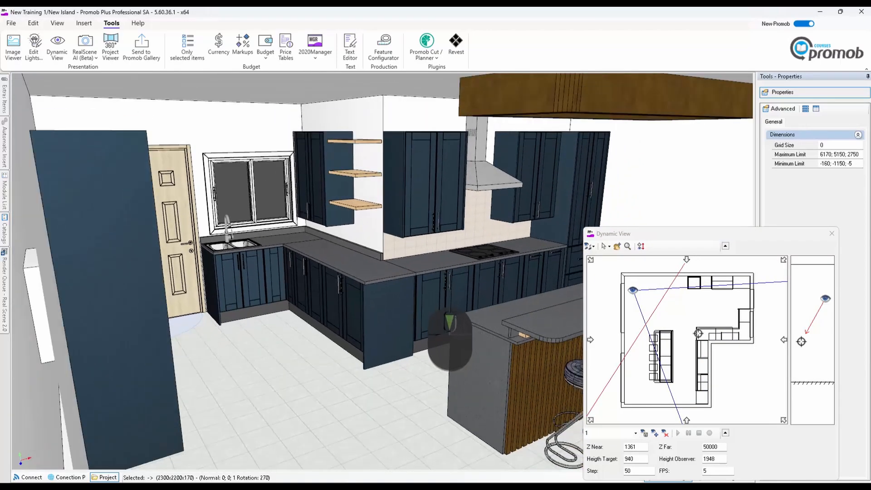
{"action": "mouse_move", "coordinate": [449, 337]}
{"action": "middle_mouse_down"}
{"action": "mouse_move", "coordinate": [452, 322]}
{"action": "mouse_move", "coordinate": [428, 328]}
{"action": "mouse_move", "coordinate": [437, 327]}
{"action": "middle_mouse_up"}
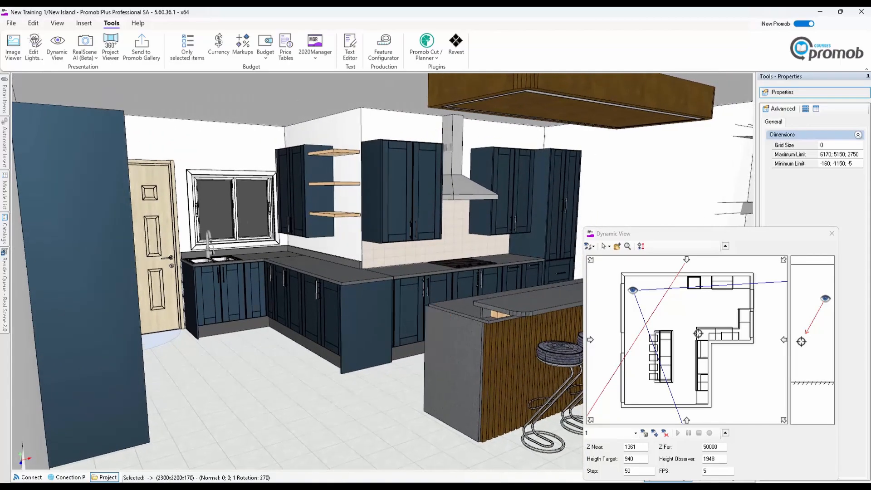
Step: Refine the camera with Z Near 1924, target height 1148 and observer height 1758, and save it as view 2
{"action": "left_click_drag", "start_coordinate": [629, 309], "coordinate": [638, 314]}
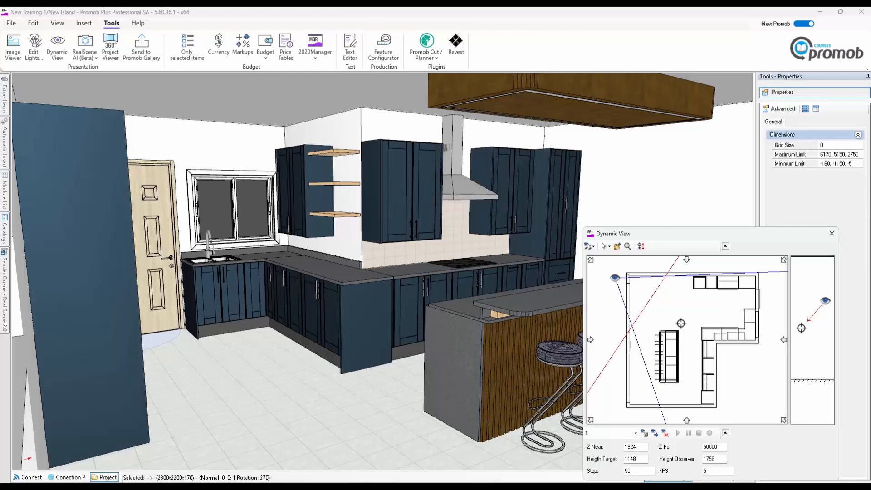
{"action": "middle_click_drag", "start_coordinate": [230, 306], "coordinate": [215, 306]}
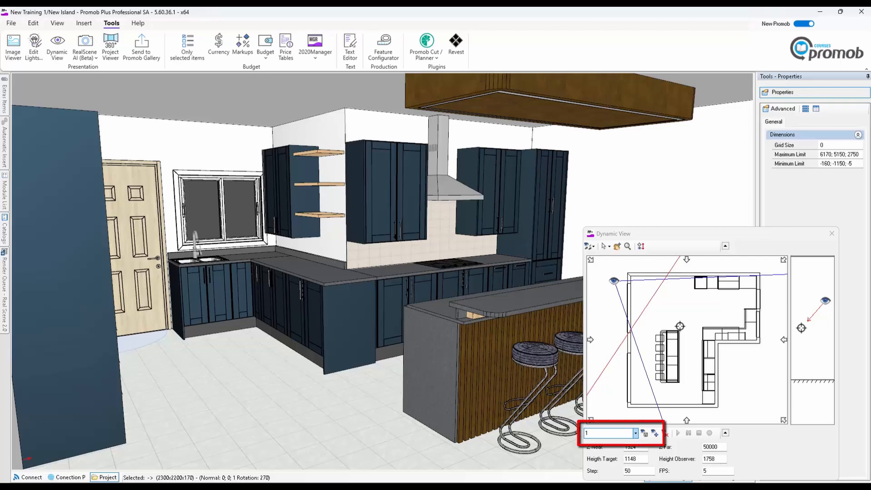
{"action": "double_click", "coordinate": [597, 433]}
{"action": "type", "text": "2"}
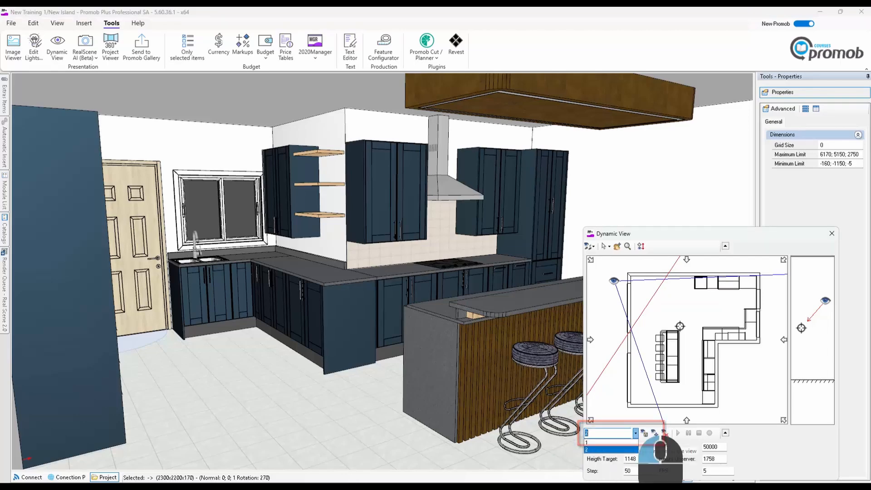
Step: Recall saved view 1 and close Dynamic View
{"action": "left_click", "coordinate": [635, 433]}
{"action": "left_click", "coordinate": [608, 442]}
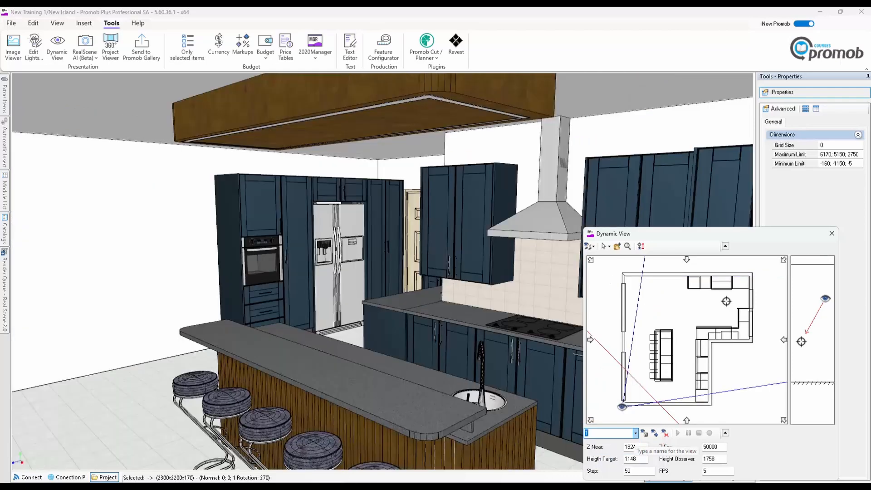
{"action": "left_click", "coordinate": [831, 233]}
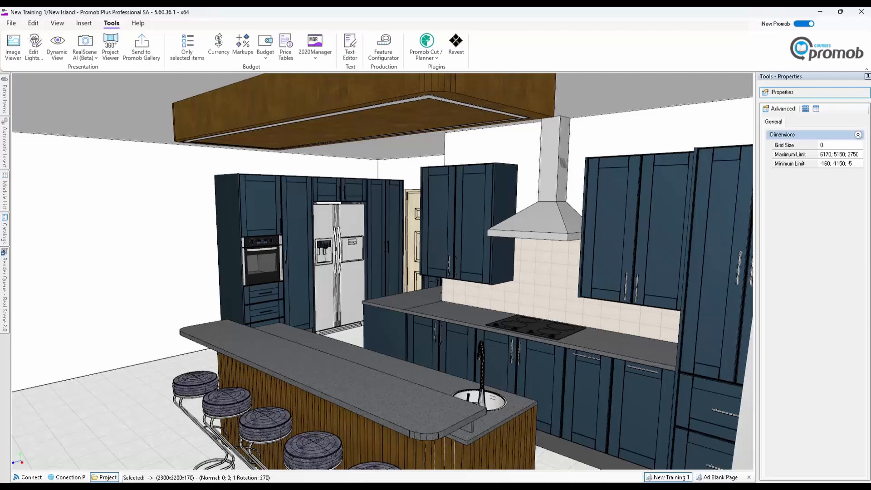
Step: Collapse the properties to widen the workspace, and show the render area with the island and blue cabinets framed inside it
{"action": "left_click", "coordinate": [866, 77]}
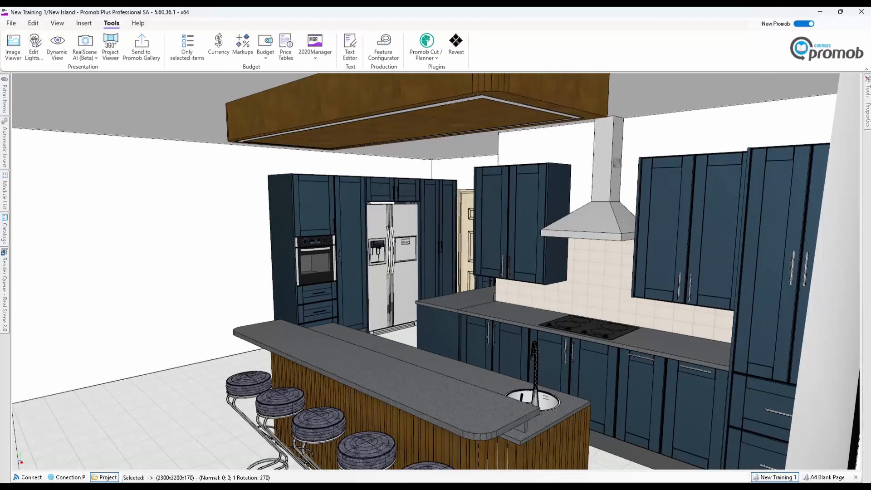
{"action": "mouse_move", "coordinate": [503, 349]}
{"action": "middle_mouse_down"}
{"action": "mouse_move", "coordinate": [524, 350]}
{"action": "mouse_move", "coordinate": [505, 343]}
{"action": "middle_mouse_up"}
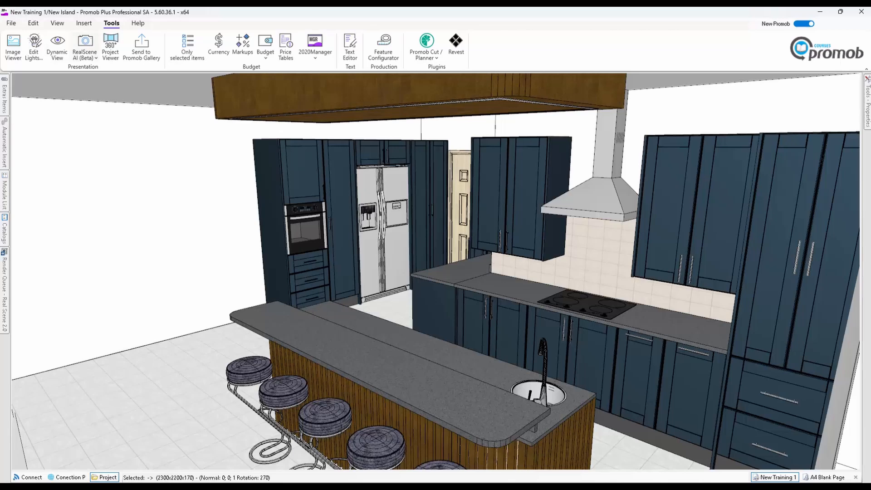
{"action": "left_click", "coordinate": [85, 50]}
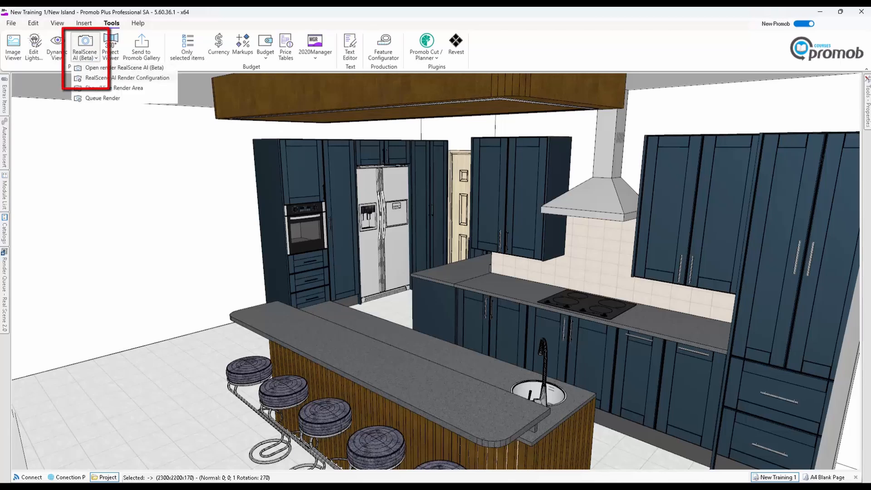
{"action": "left_click", "coordinate": [113, 88]}
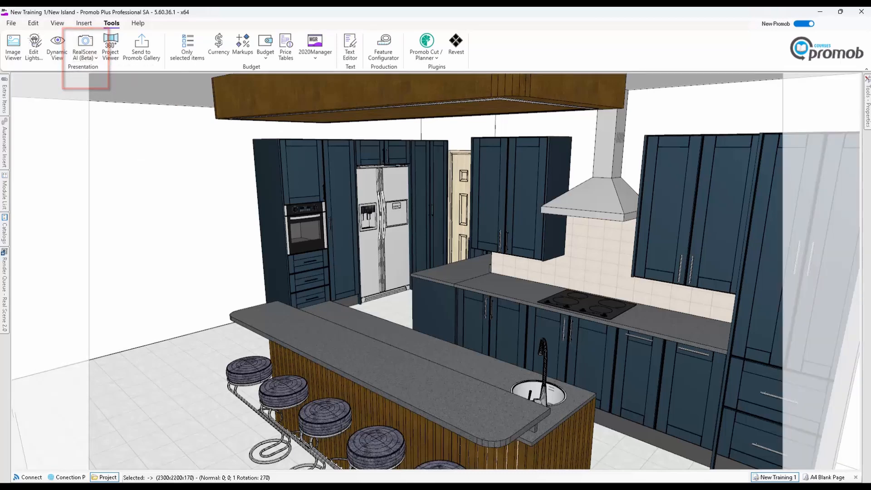
{"action": "mouse_move", "coordinate": [603, 317]}
{"action": "middle_mouse_down"}
{"action": "mouse_move", "coordinate": [584, 317]}
{"action": "mouse_move", "coordinate": [584, 305]}
{"action": "middle_mouse_up"}
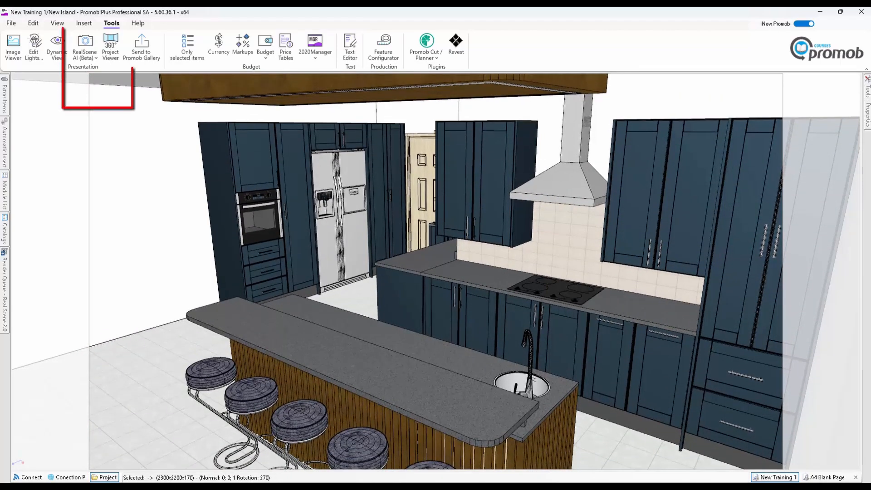
Step: Open the RealScene AI render configuration and set the resolution to 800 x 600 with Professional Render quality
{"action": "left_click", "coordinate": [86, 55]}
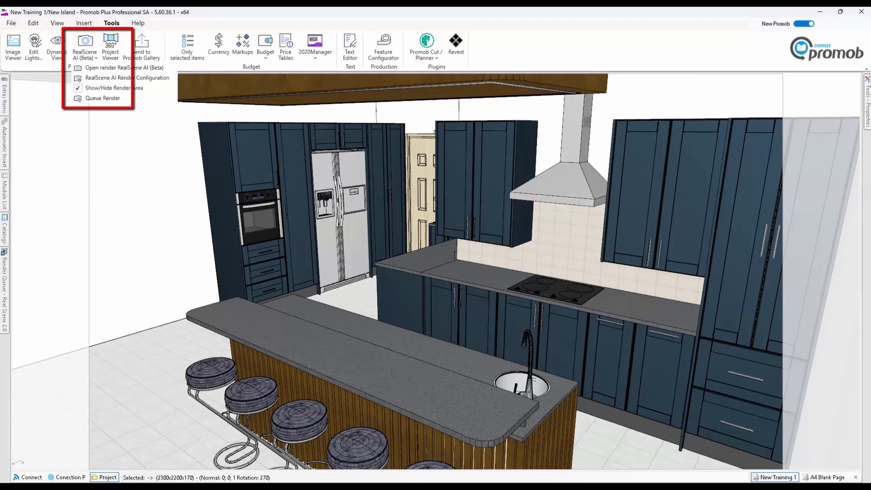
{"action": "left_click", "coordinate": [127, 78]}
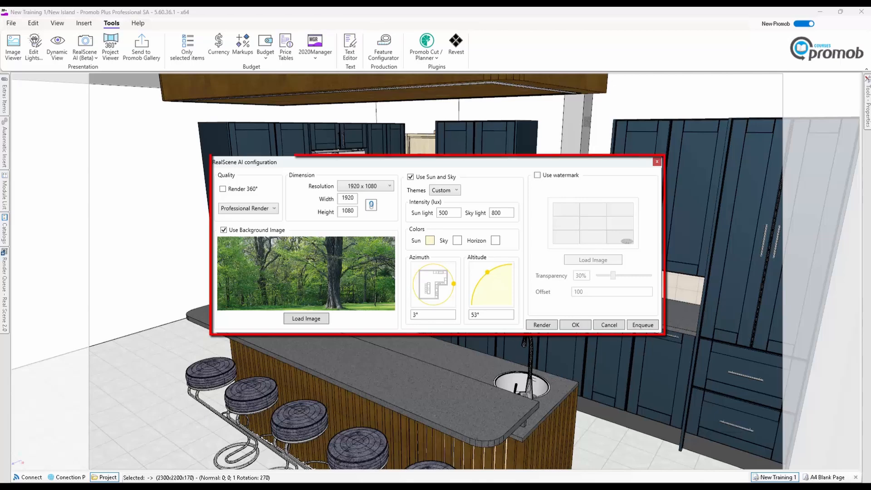
{"action": "left_click", "coordinate": [365, 186]}
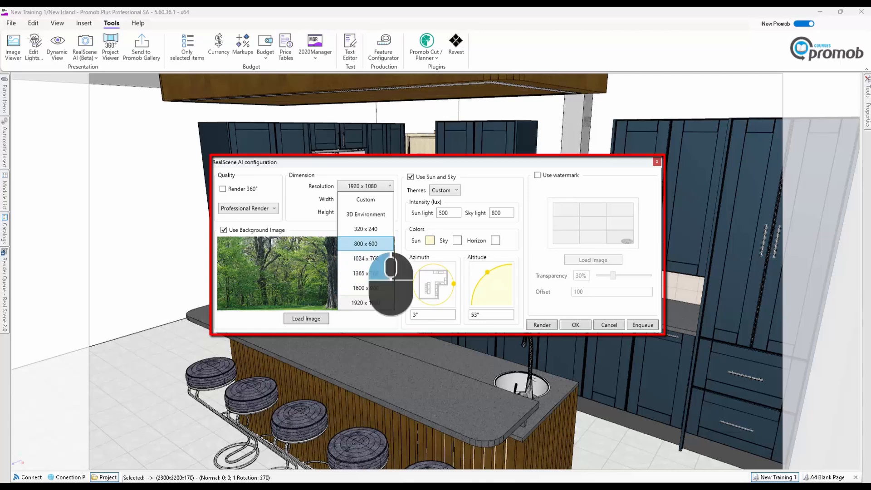
{"action": "left_click", "coordinate": [365, 243]}
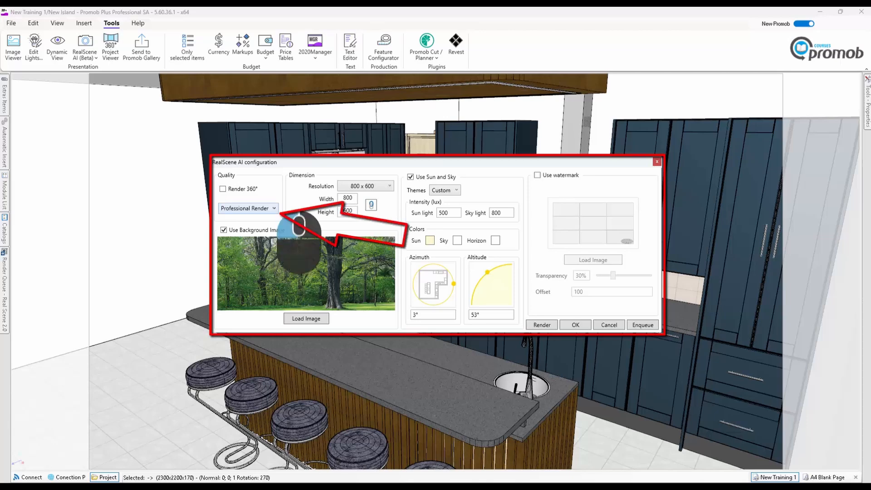
{"action": "left_click", "coordinate": [274, 209]}
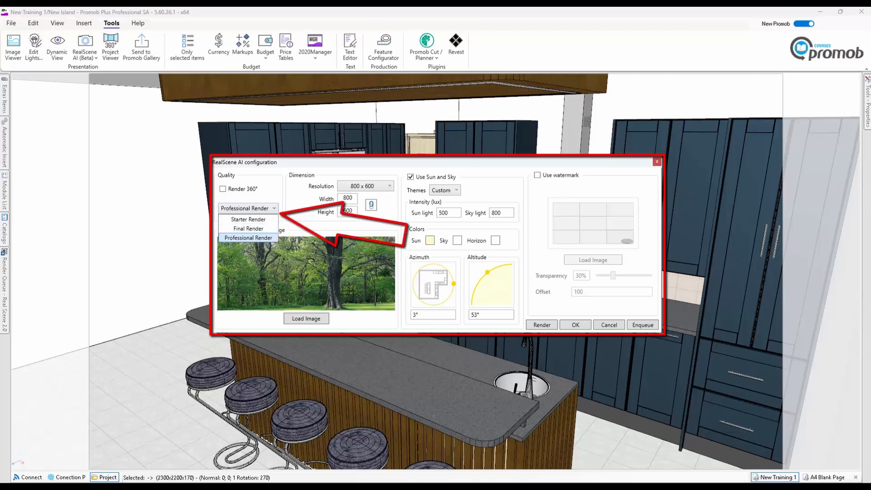
{"action": "left_click", "coordinate": [264, 238]}
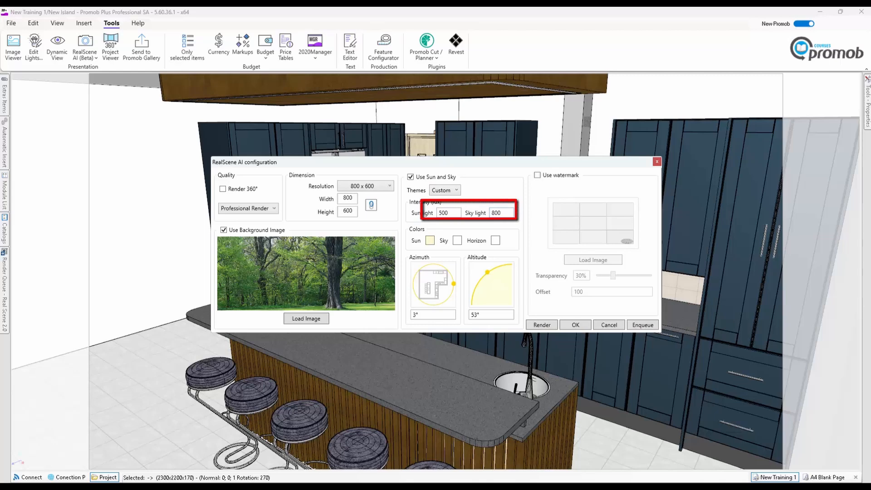
Step: Apply the Midday sun and sky theme, and set the sun light to 400 lux and the sky light to 900 lux
{"action": "left_click", "coordinate": [448, 213]}
{"action": "double_click", "coordinate": [447, 213]}
{"action": "left_click", "coordinate": [445, 189]}
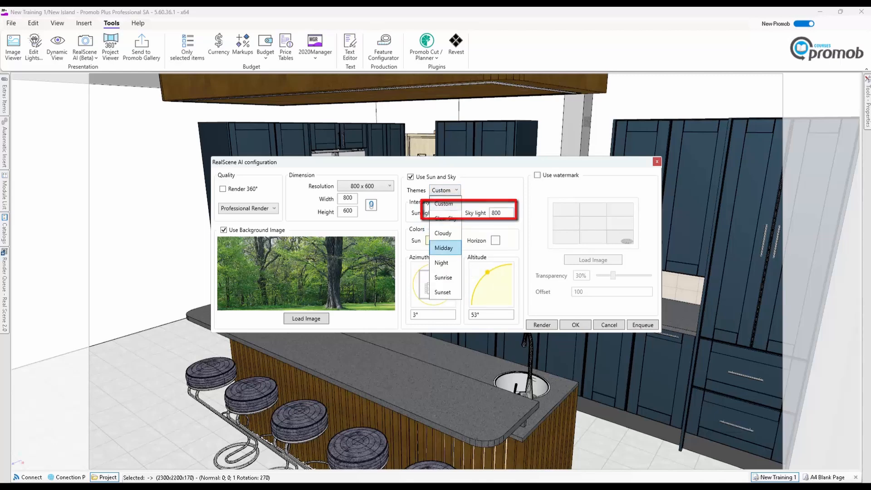
{"action": "left_click", "coordinate": [443, 247]}
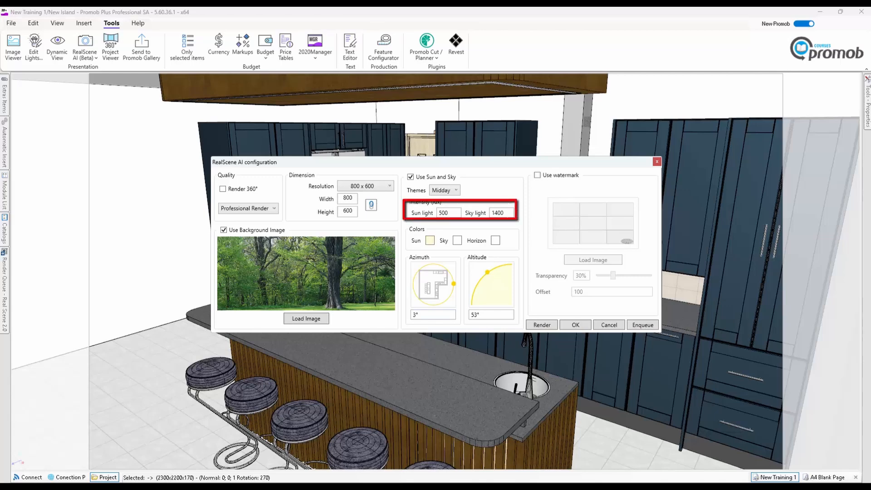
{"action": "double_click", "coordinate": [444, 212]}
{"action": "type", "text": "400"}
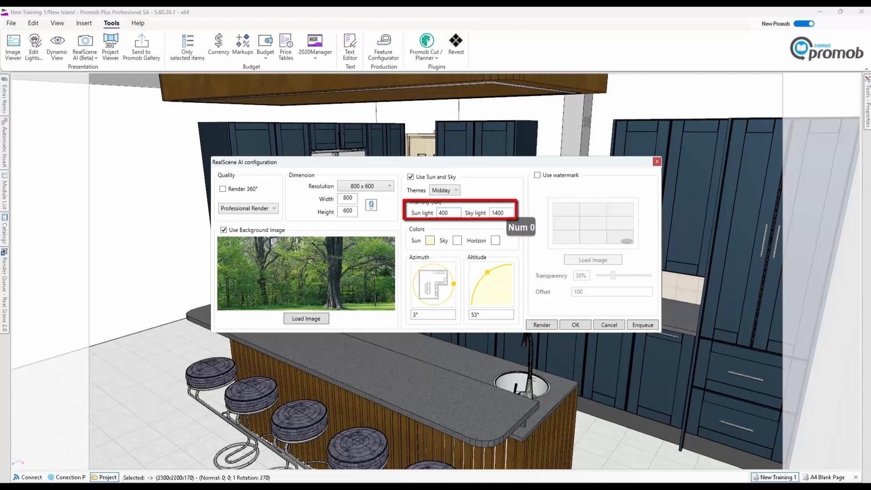
{"action": "double_click", "coordinate": [498, 213]}
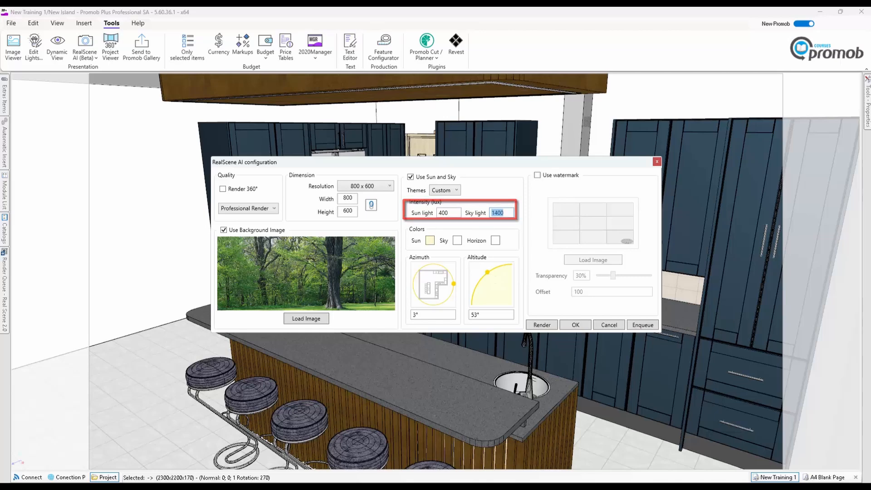
{"action": "type", "text": "900"}
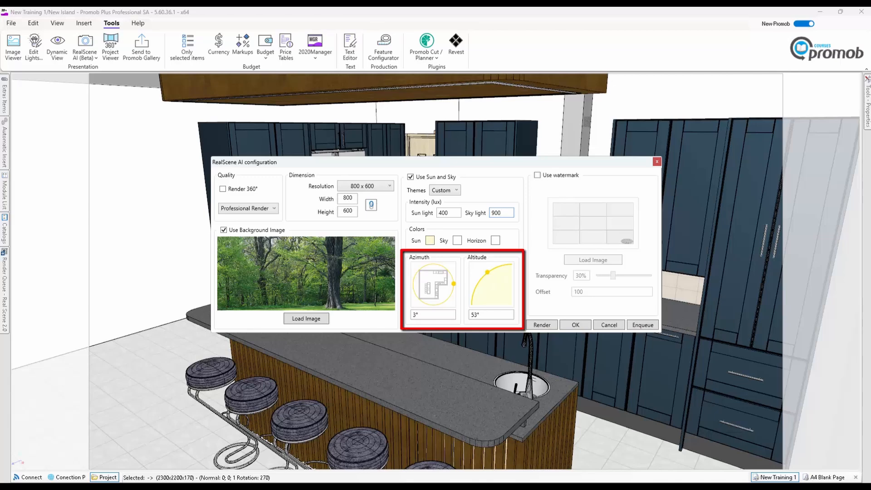
Step: Set the sun's azimuth to 152° and altitude to 48°, and accept the render configuration
{"action": "left_click_drag", "start_coordinate": [453, 283], "coordinate": [434, 292]}
{"action": "left_click_drag", "start_coordinate": [487, 272], "coordinate": [485, 274]}
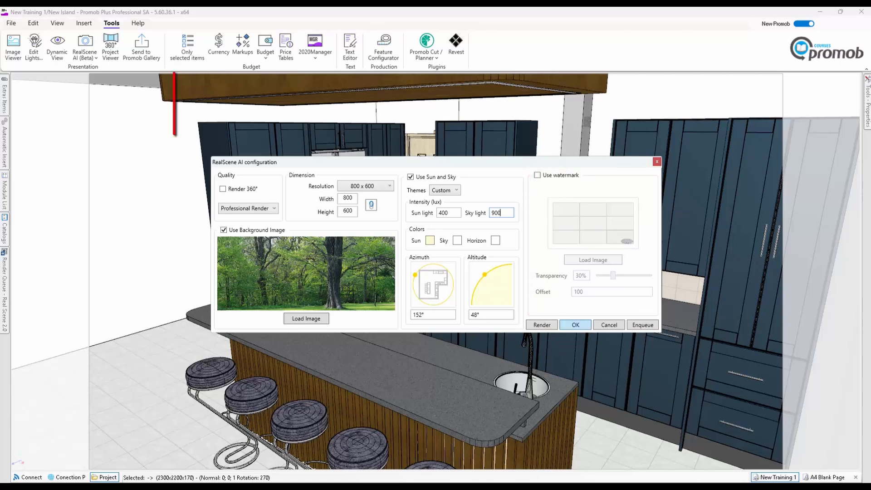
{"action": "left_click", "coordinate": [575, 325]}
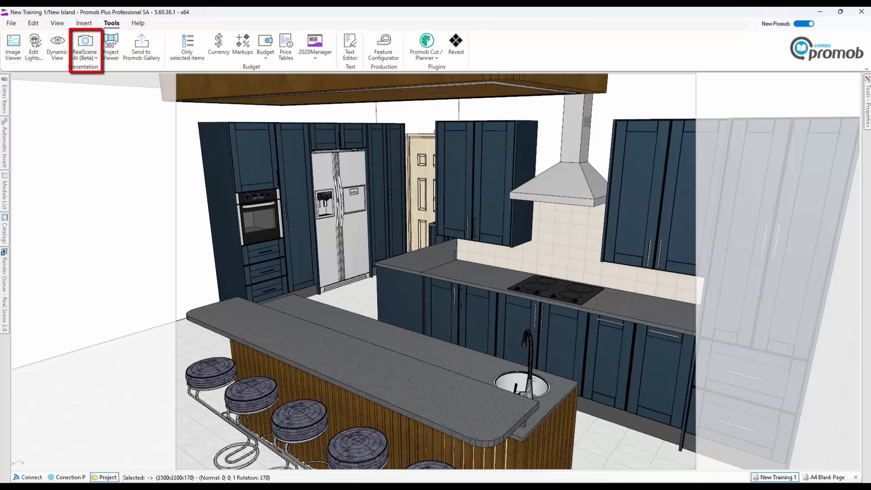
Step: Reopen the RealScene AI render configuration and start rendering the kitchen view
{"action": "left_click", "coordinate": [85, 58]}
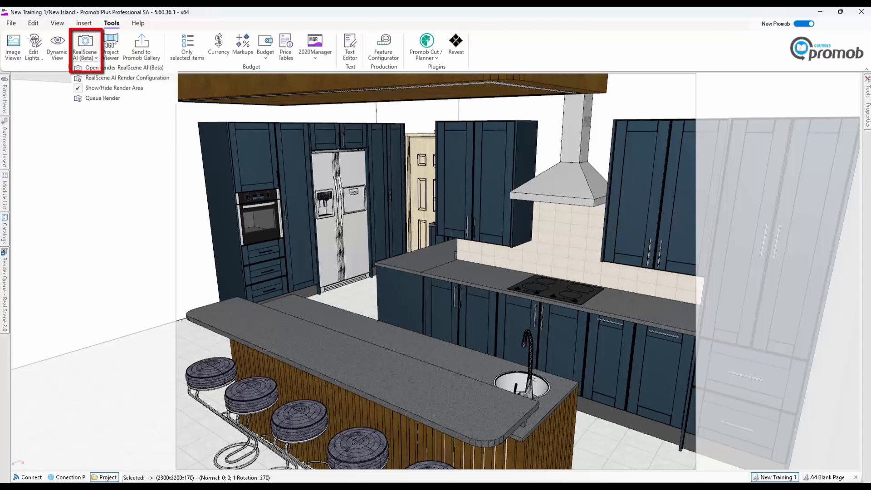
{"action": "left_click", "coordinate": [127, 78]}
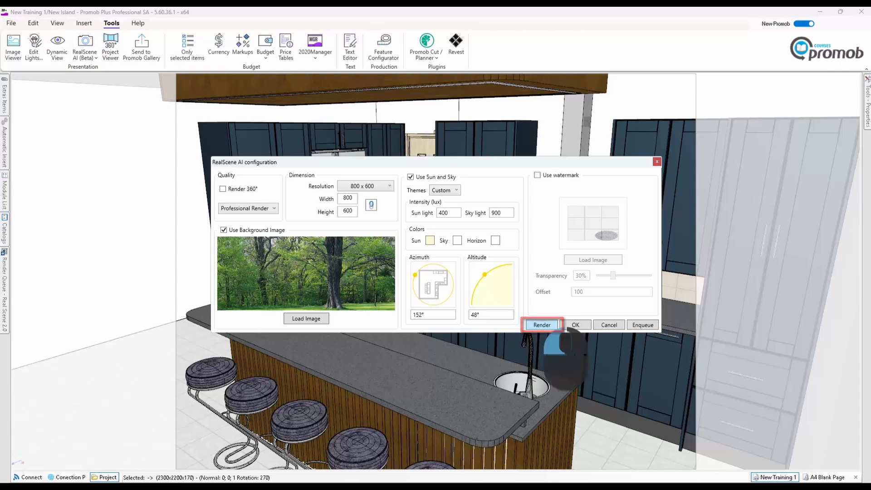
{"action": "left_click", "coordinate": [542, 325]}
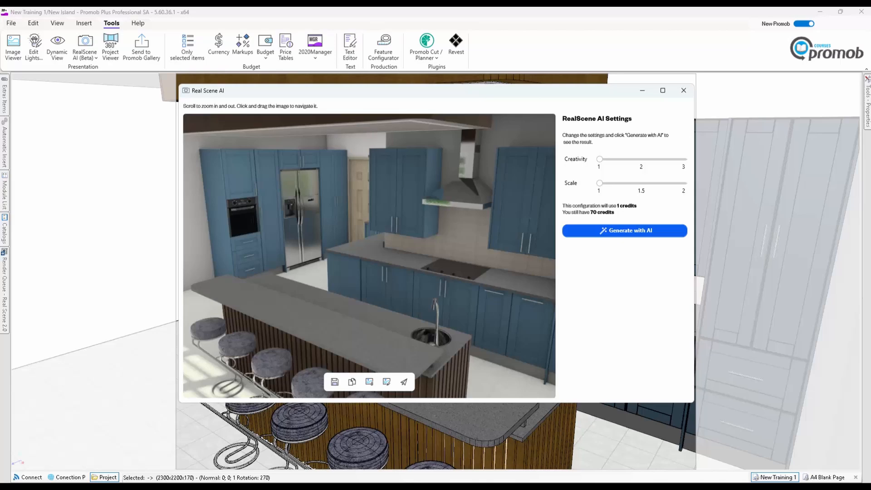
Step: Enlarge the rendered kitchen image to examine its details, and restore the render window to its smaller size
{"action": "left_click", "coordinate": [662, 90]}
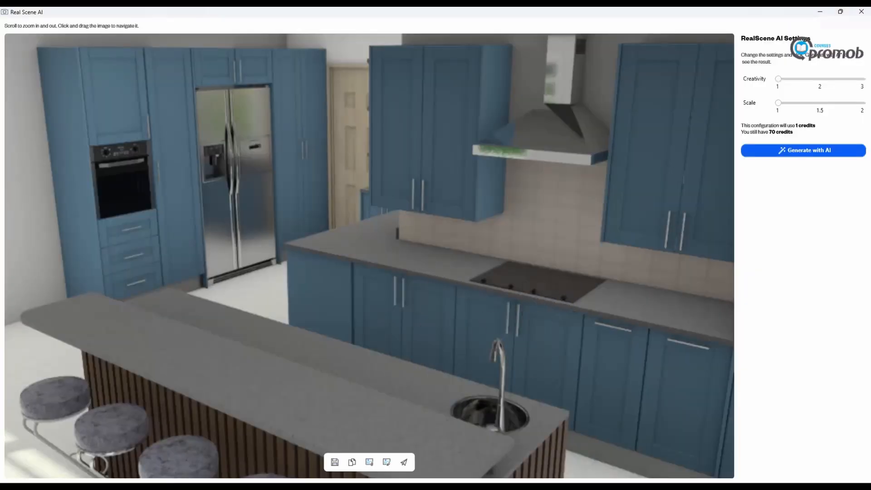
{"action": "scroll", "coordinate": [426, 326], "scroll_direction": "up", "scroll_amount": 3}
{"action": "scroll", "coordinate": [435, 326], "scroll_direction": "down", "scroll_amount": 3}
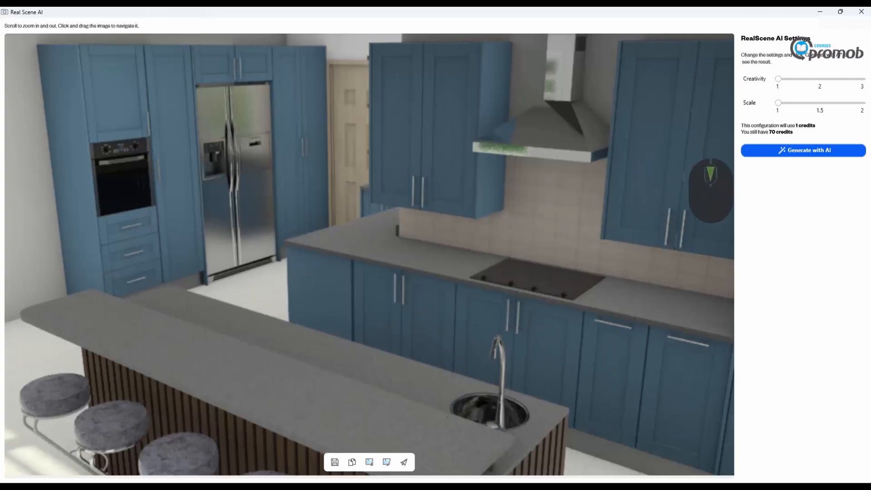
{"action": "left_click", "coordinate": [840, 11]}
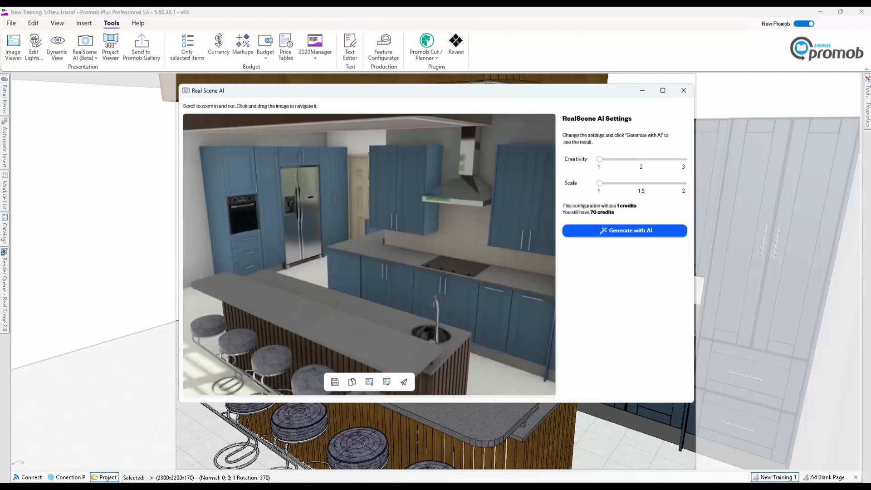
{"action": "scroll", "coordinate": [410, 297], "scroll_direction": "up", "scroll_amount": 1}
{"action": "scroll", "coordinate": [409, 297], "scroll_direction": "down", "scroll_amount": 1}
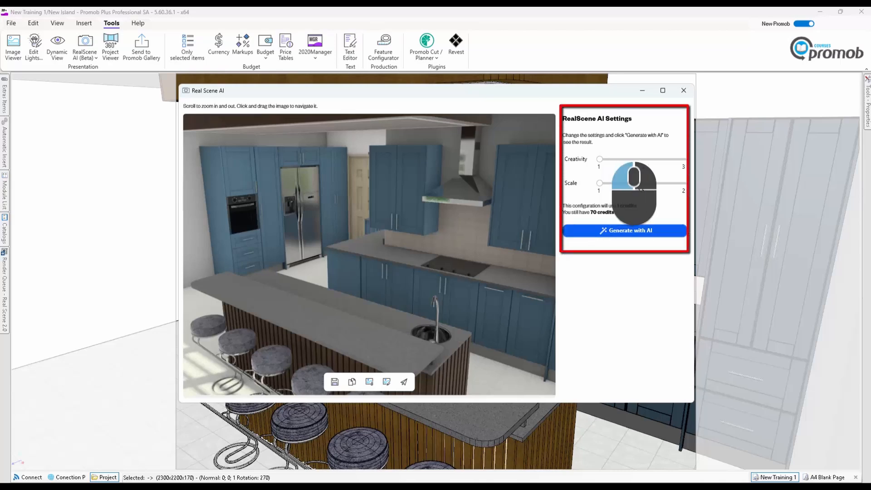
Step: Generate an AI version of the render with Creativity 2 and Scale 1.5, agreeing to use the credit
{"action": "left_click_drag", "start_coordinate": [600, 159], "coordinate": [632, 159]}
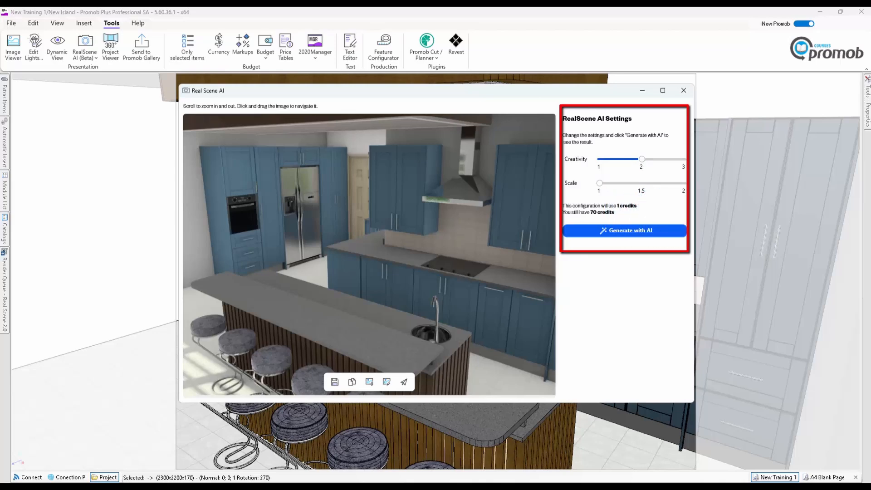
{"action": "left_click_drag", "start_coordinate": [599, 182], "coordinate": [641, 182]}
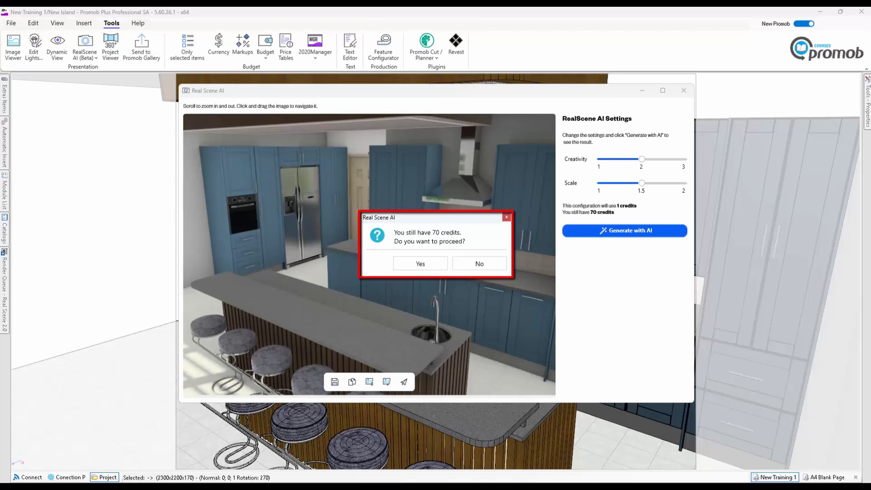
{"action": "left_click", "coordinate": [421, 263]}
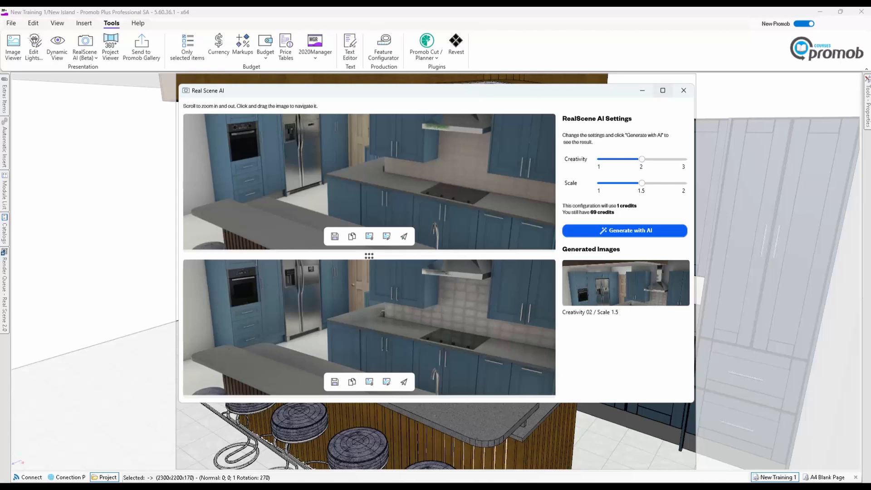
Step: Compare the original render with the AI-generated image at full window size by shifting the divider between them, and close the render window
{"action": "left_click", "coordinate": [662, 90]}
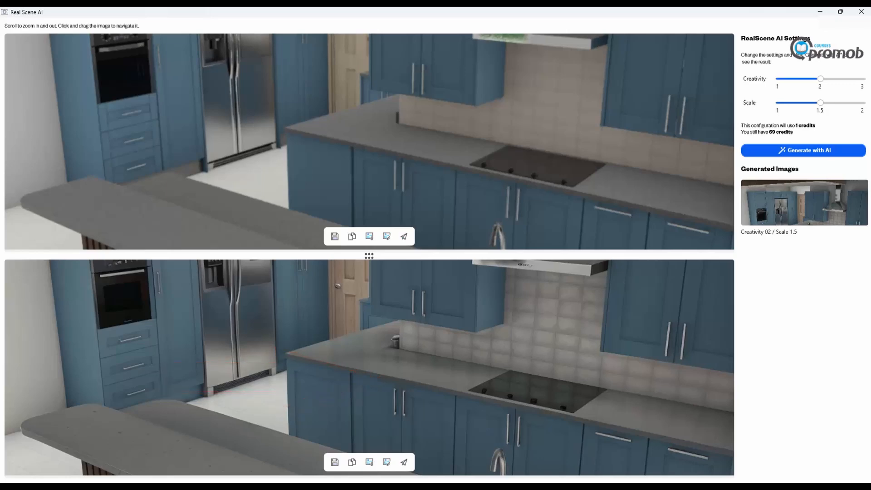
{"action": "left_click_drag", "start_coordinate": [369, 256], "coordinate": [368, 102]}
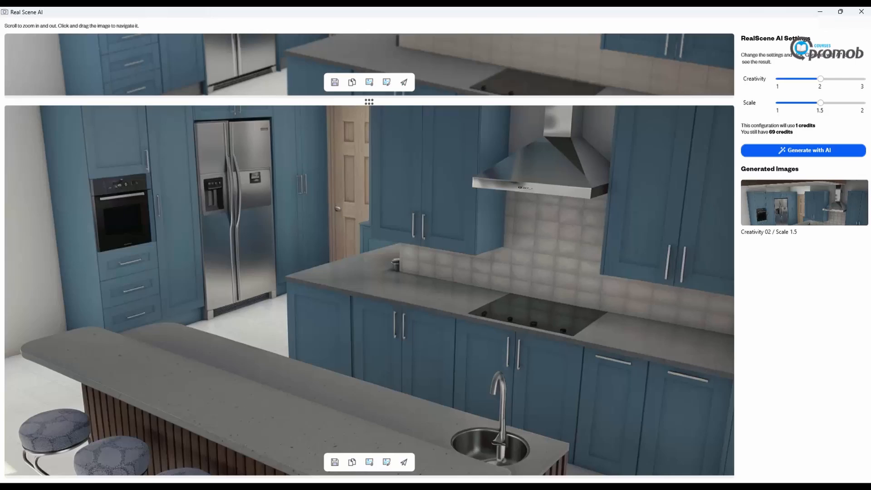
{"action": "left_click_drag", "start_coordinate": [369, 101], "coordinate": [369, 383]}
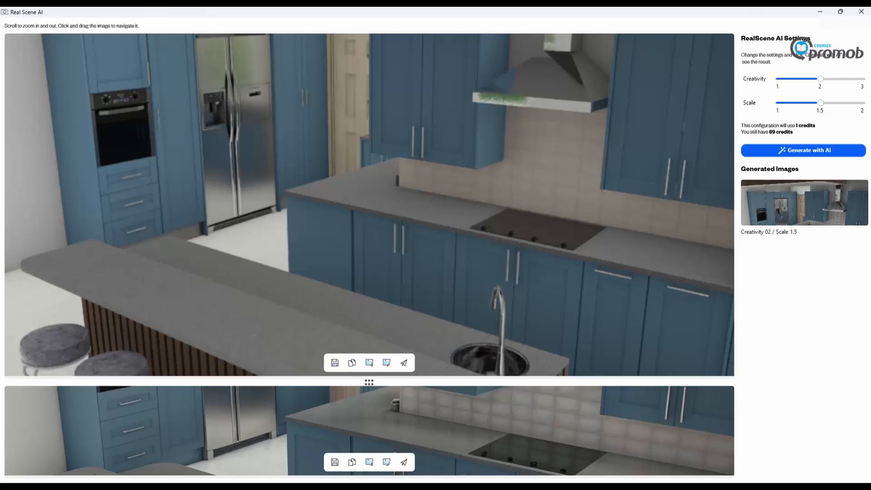
{"action": "left_click_drag", "start_coordinate": [368, 382], "coordinate": [370, 267]}
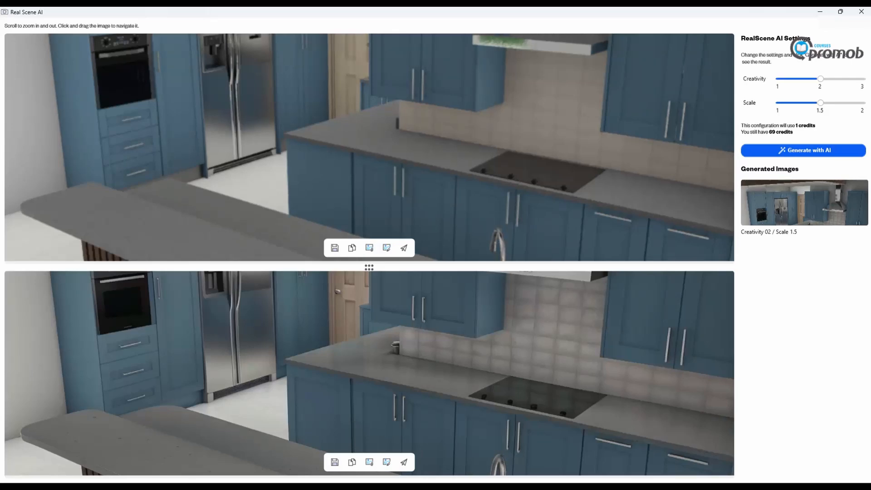
{"action": "left_click", "coordinate": [860, 11]}
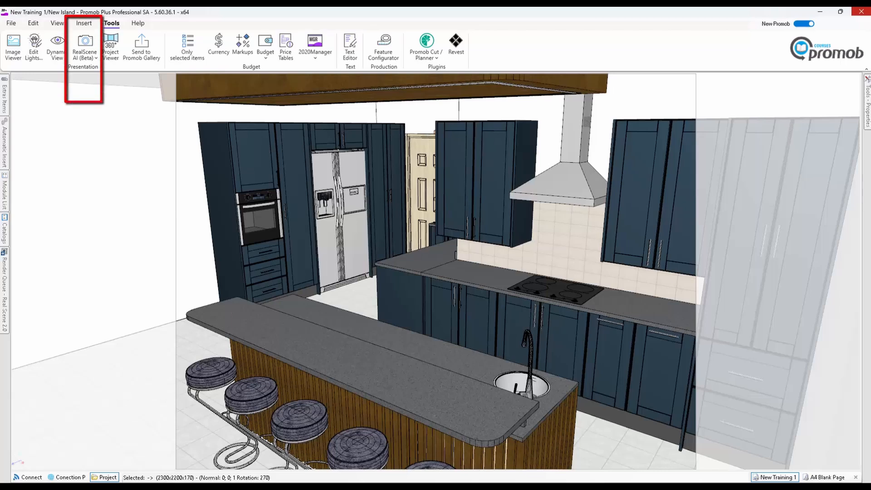
Step: Hide the render area in the 3D view and save the project
{"action": "left_click", "coordinate": [85, 56]}
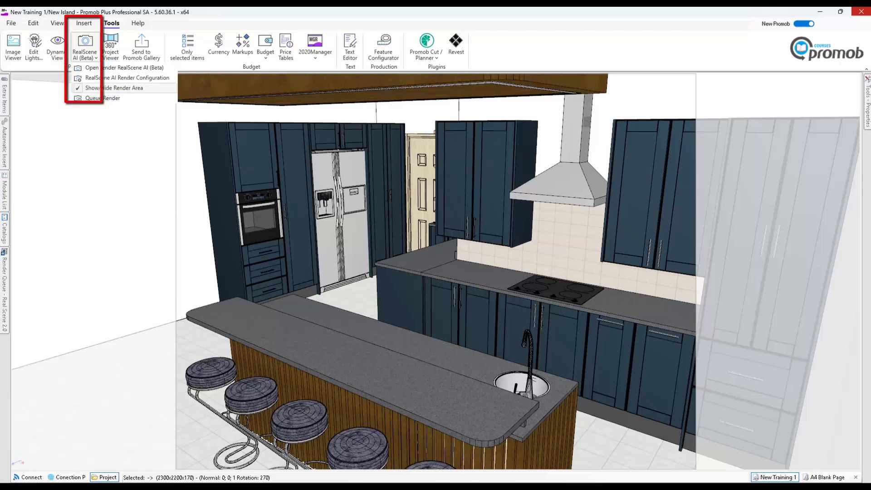
{"action": "left_click", "coordinate": [113, 88]}
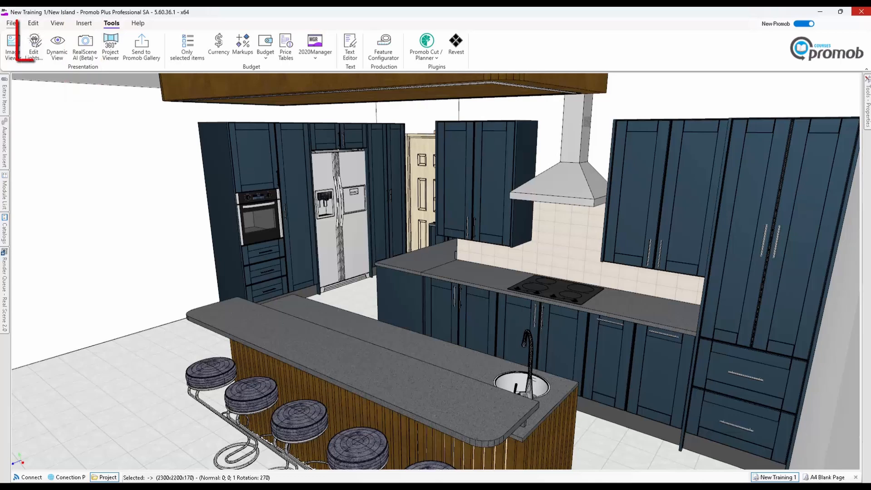
{"action": "left_click", "coordinate": [11, 23]}
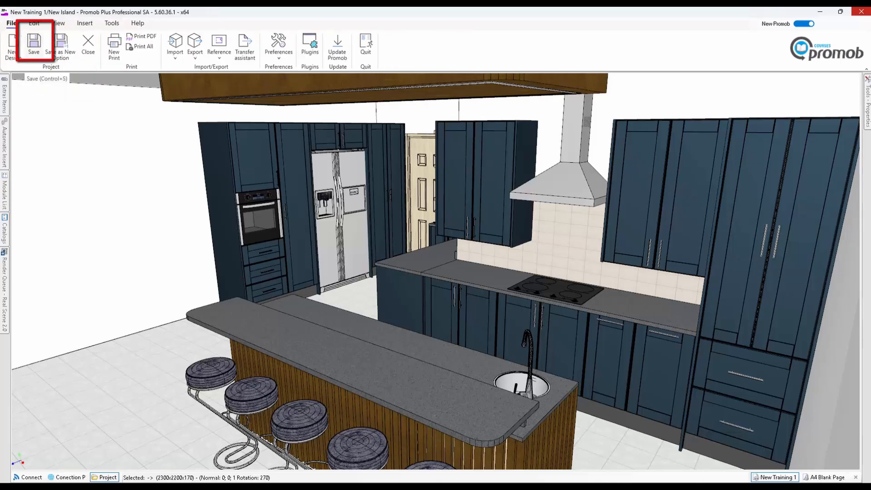
{"action": "left_click", "coordinate": [34, 43]}
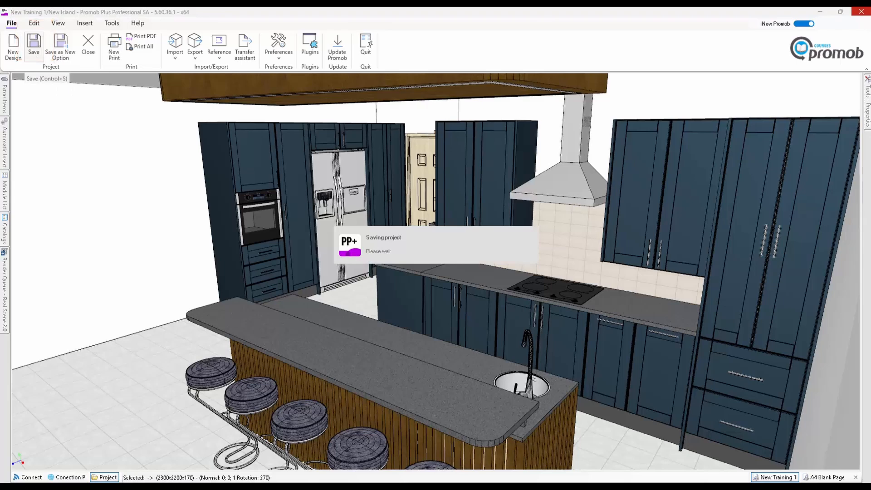